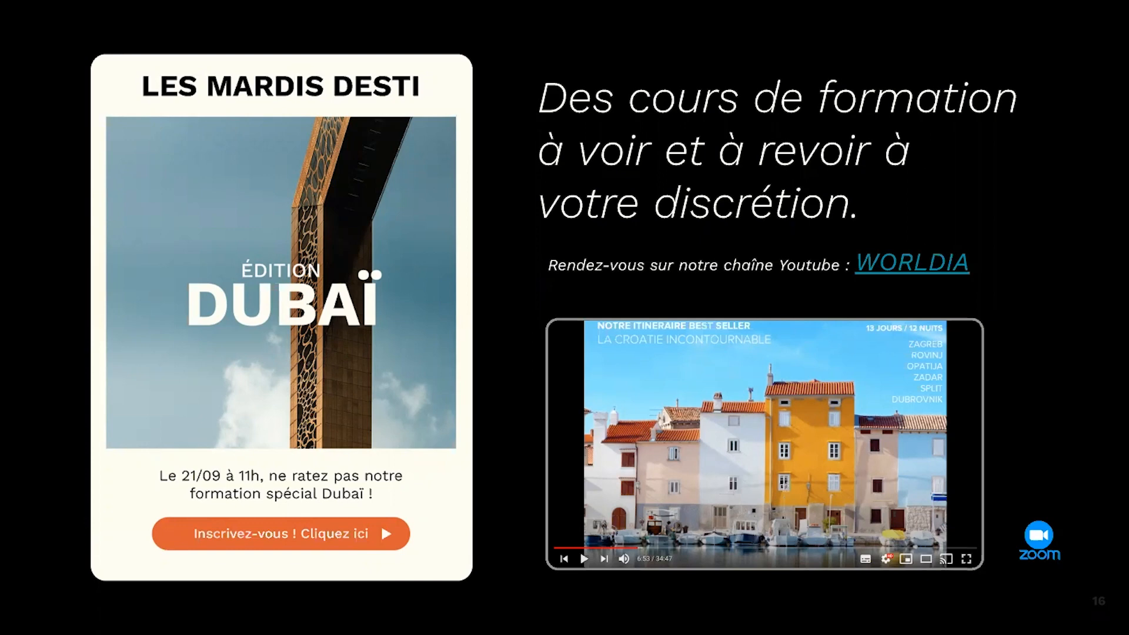
{"action": "key", "text": "Right"}
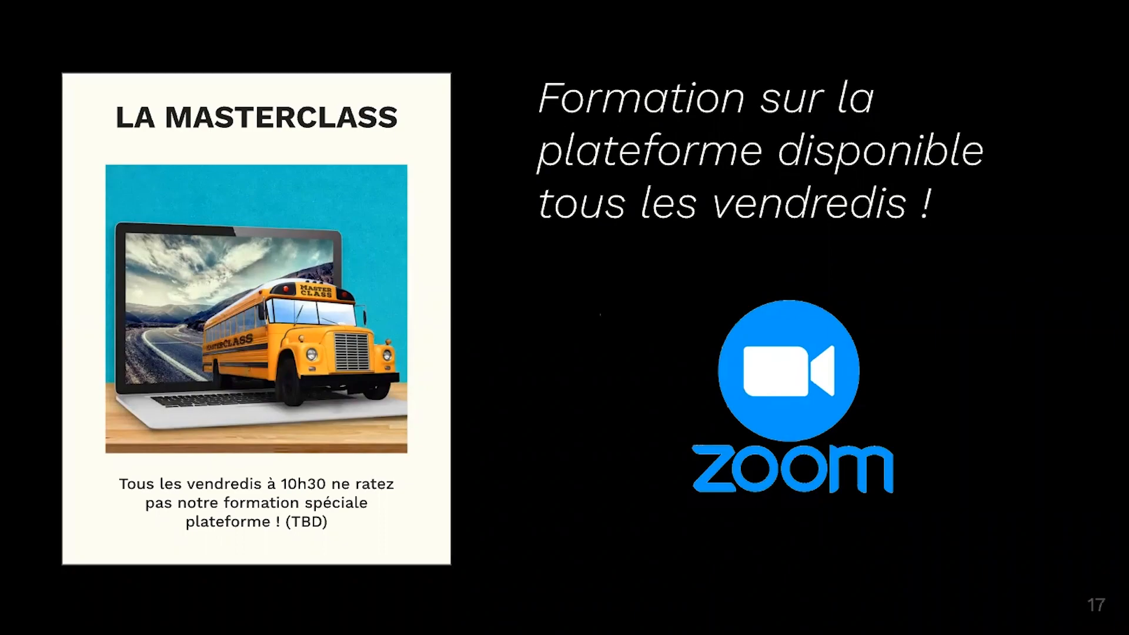
{"action": "key", "text": "Right"}
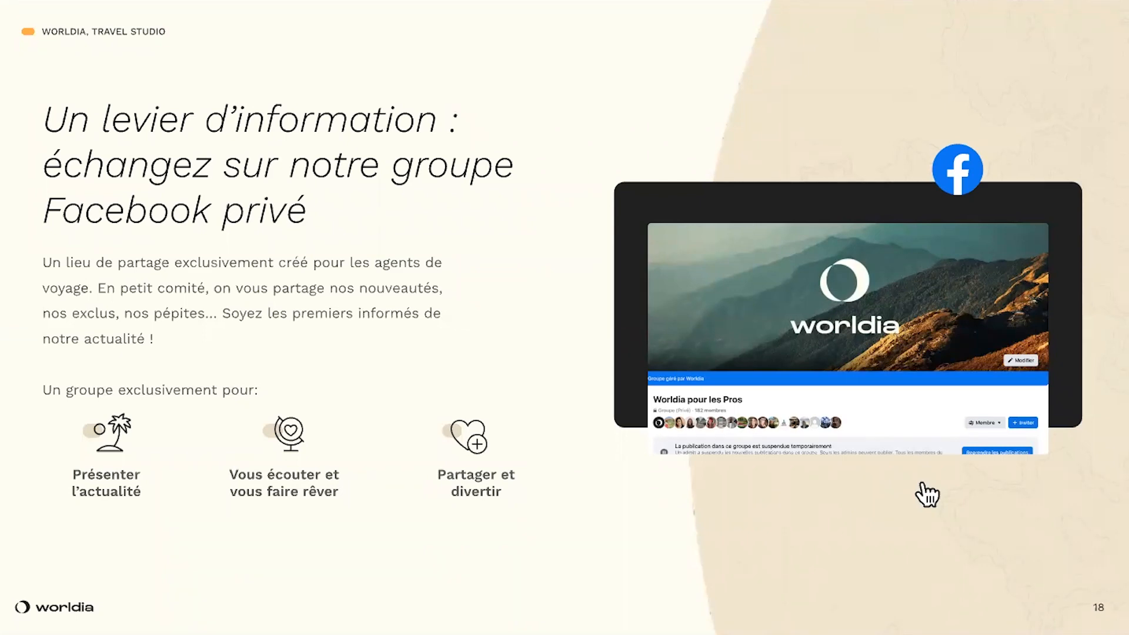
{"action": "key", "text": "Right"}
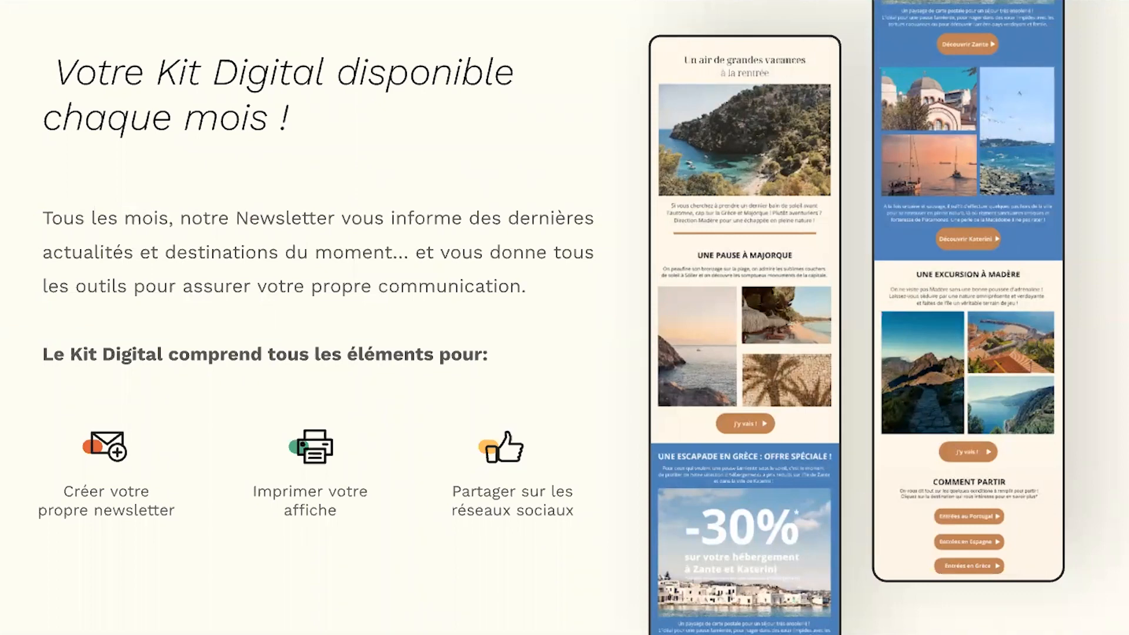
{"action": "key", "text": "Right"}
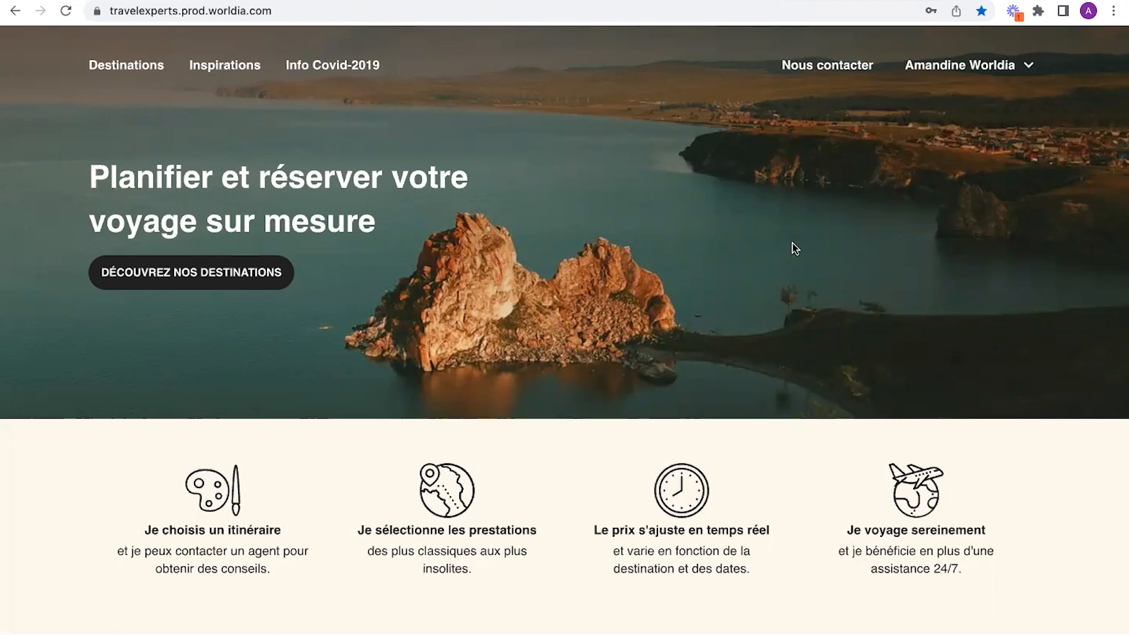
Step: Open the Italy destination page under Europe and look over its suggested trips
{"action": "left_click", "coordinate": [147, 67]}
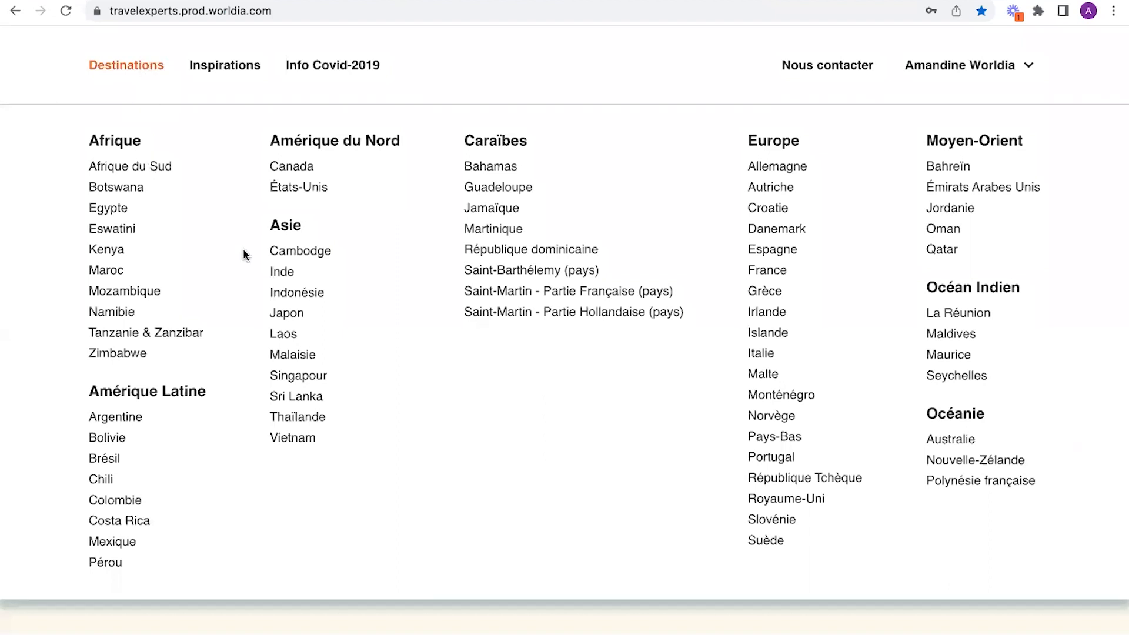
{"action": "left_click", "coordinate": [761, 353]}
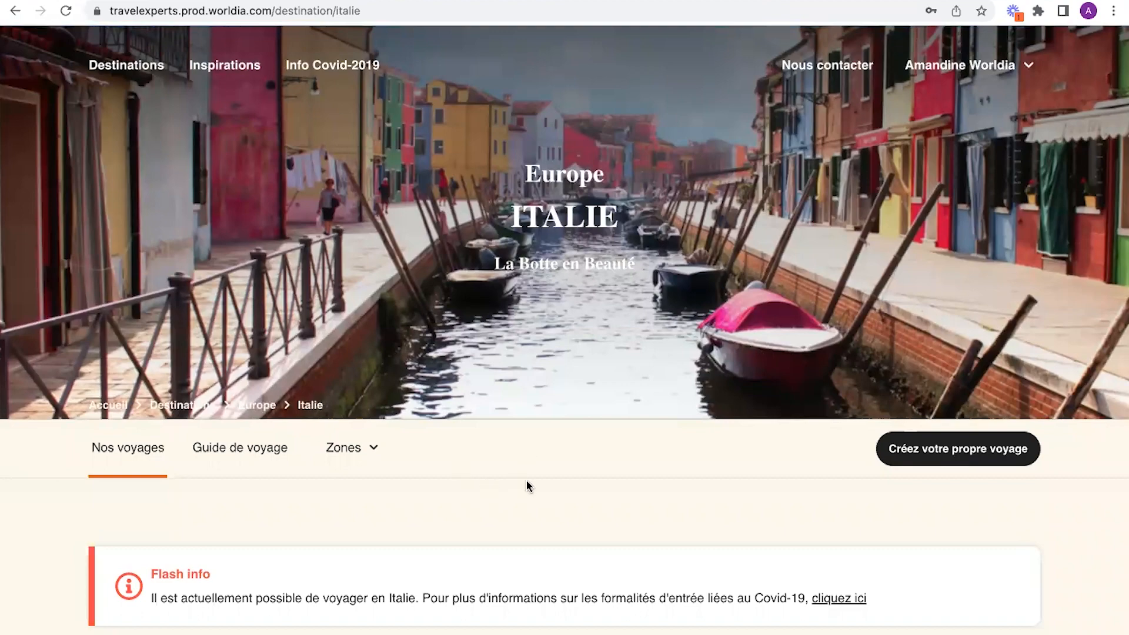
{"action": "scroll", "coordinate": [527, 479], "scroll_direction": "down", "scroll_amount": 5}
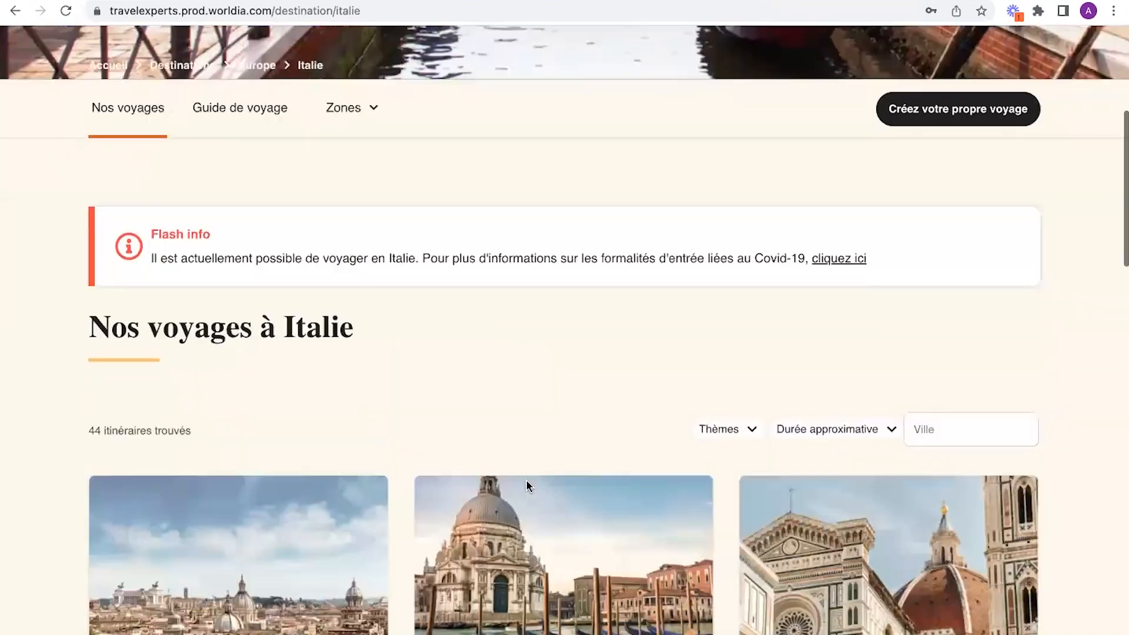
{"action": "scroll", "coordinate": [527, 480], "scroll_direction": "down", "scroll_amount": 1}
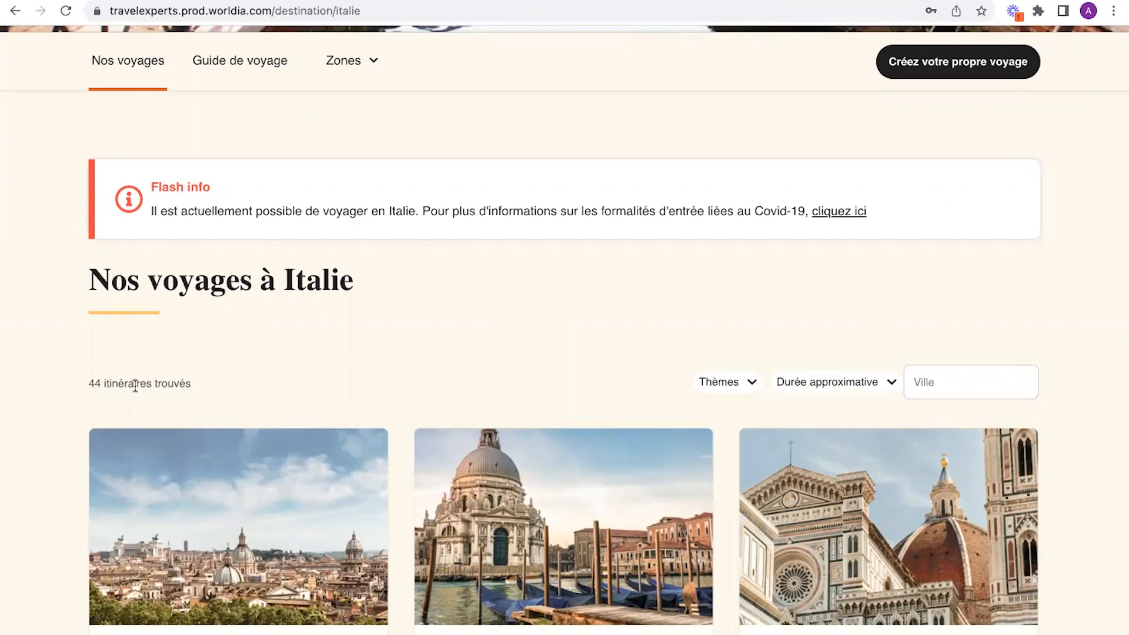
Step: Open Italy's travel guide and read the sections on when to go, formalities, health and practical information
{"action": "scroll", "coordinate": [135, 387], "scroll_direction": "up", "scroll_amount": 1}
{"action": "scroll", "coordinate": [164, 230], "scroll_direction": "up", "scroll_amount": 1}
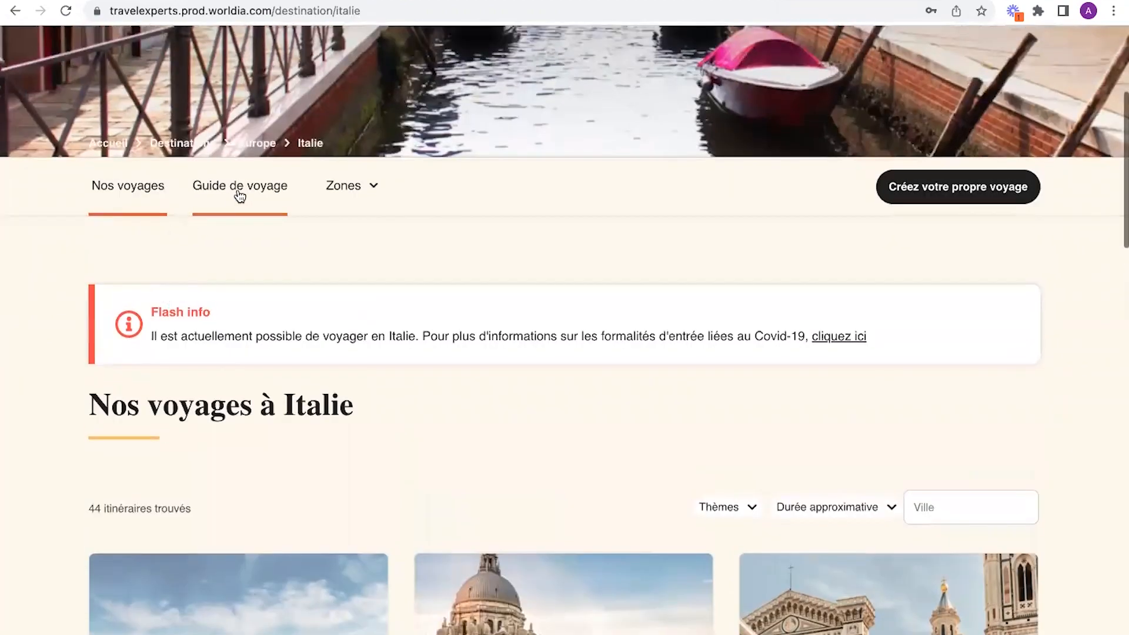
{"action": "left_click", "coordinate": [239, 187]}
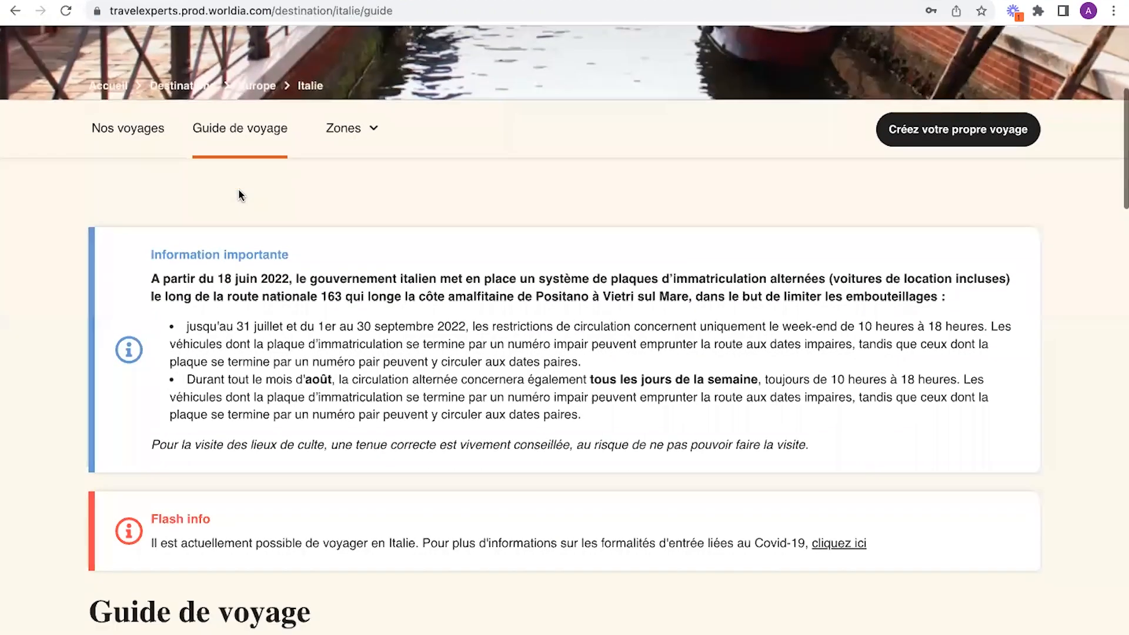
{"action": "scroll", "coordinate": [50, 300], "scroll_direction": "down", "scroll_amount": 5}
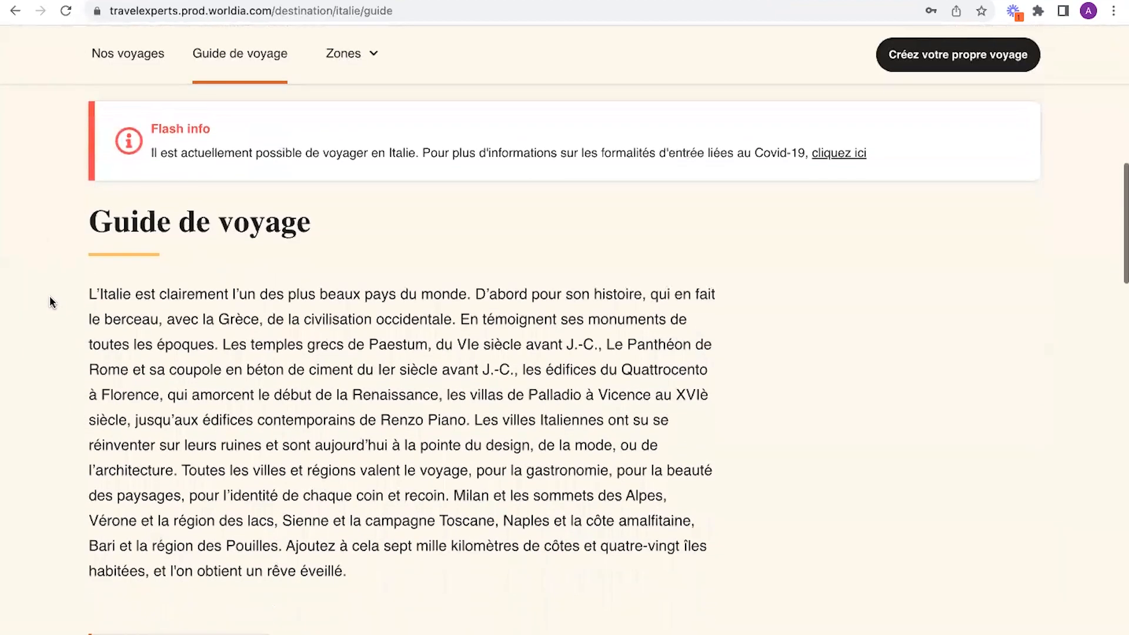
{"action": "scroll", "coordinate": [50, 302], "scroll_direction": "down", "scroll_amount": 3}
{"action": "scroll", "coordinate": [50, 301], "scroll_direction": "down", "scroll_amount": 3}
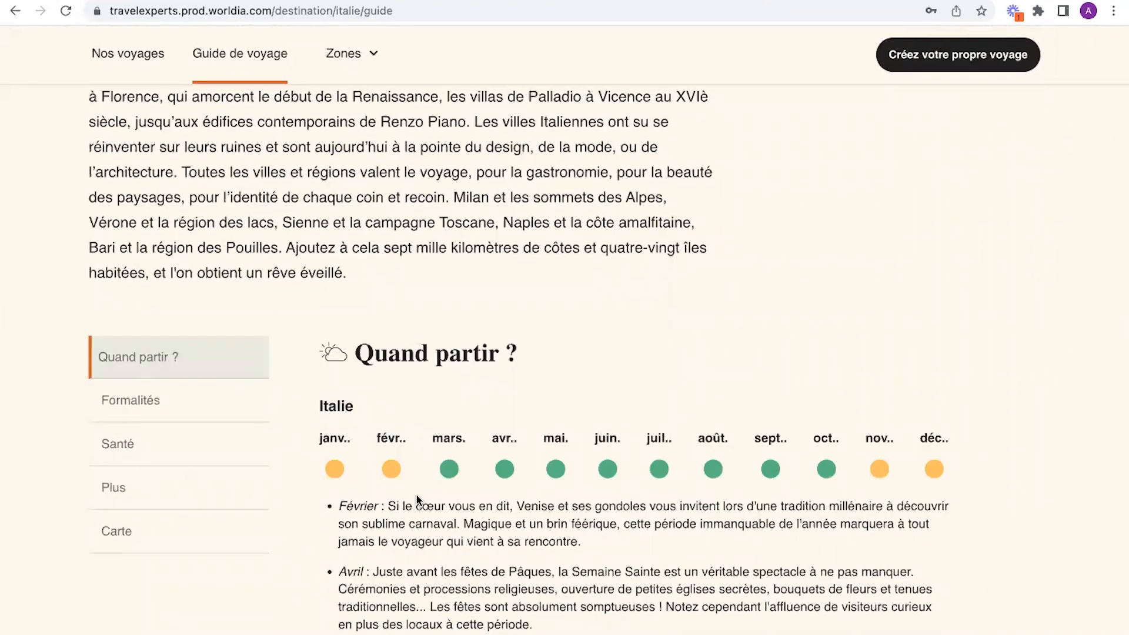
{"action": "scroll", "coordinate": [415, 494], "scroll_direction": "down", "scroll_amount": 3}
{"action": "scroll", "coordinate": [417, 500], "scroll_direction": "down", "scroll_amount": 8}
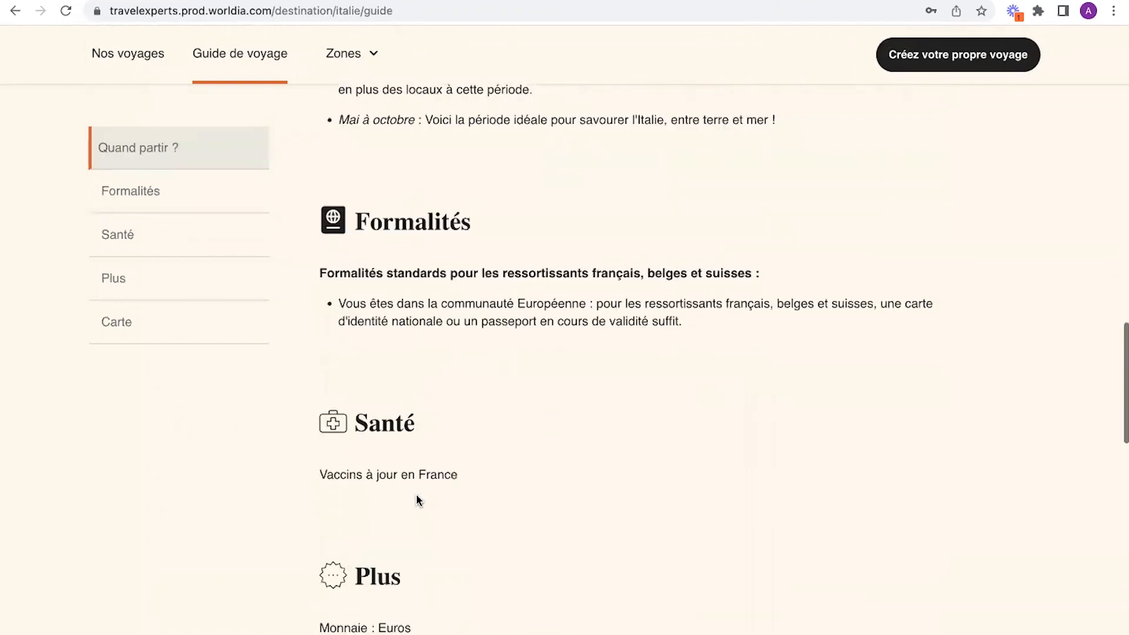
{"action": "scroll", "coordinate": [416, 500], "scroll_direction": "down", "scroll_amount": 5}
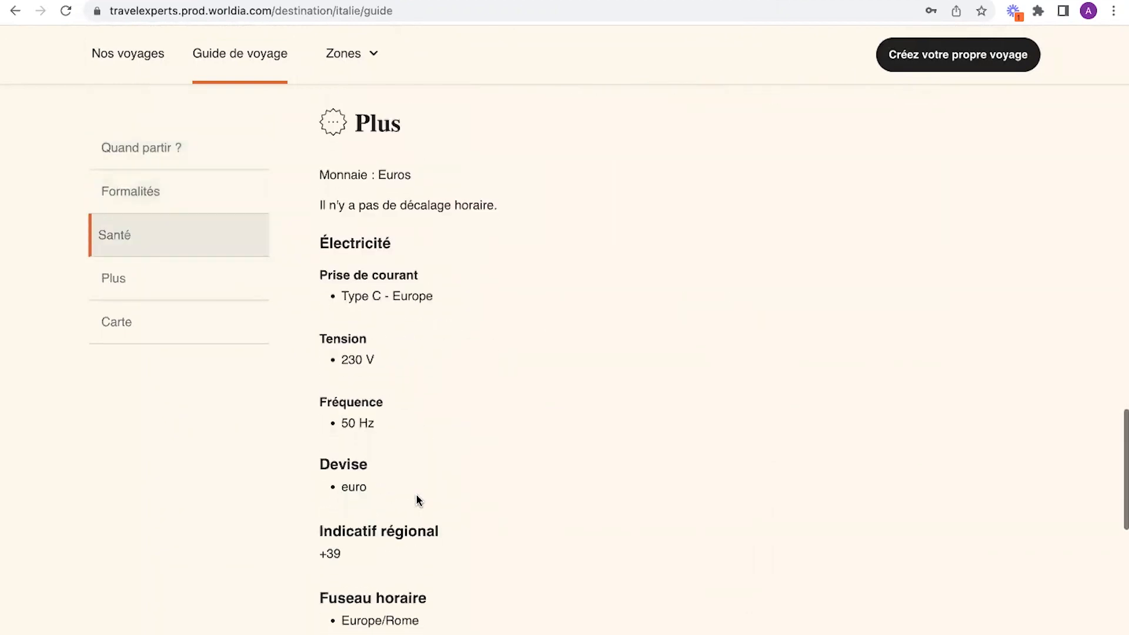
{"action": "scroll", "coordinate": [417, 500], "scroll_direction": "down", "scroll_amount": 2}
{"action": "scroll", "coordinate": [417, 495], "scroll_direction": "up", "scroll_amount": 17}
{"action": "scroll", "coordinate": [417, 496], "scroll_direction": "up", "scroll_amount": 15}
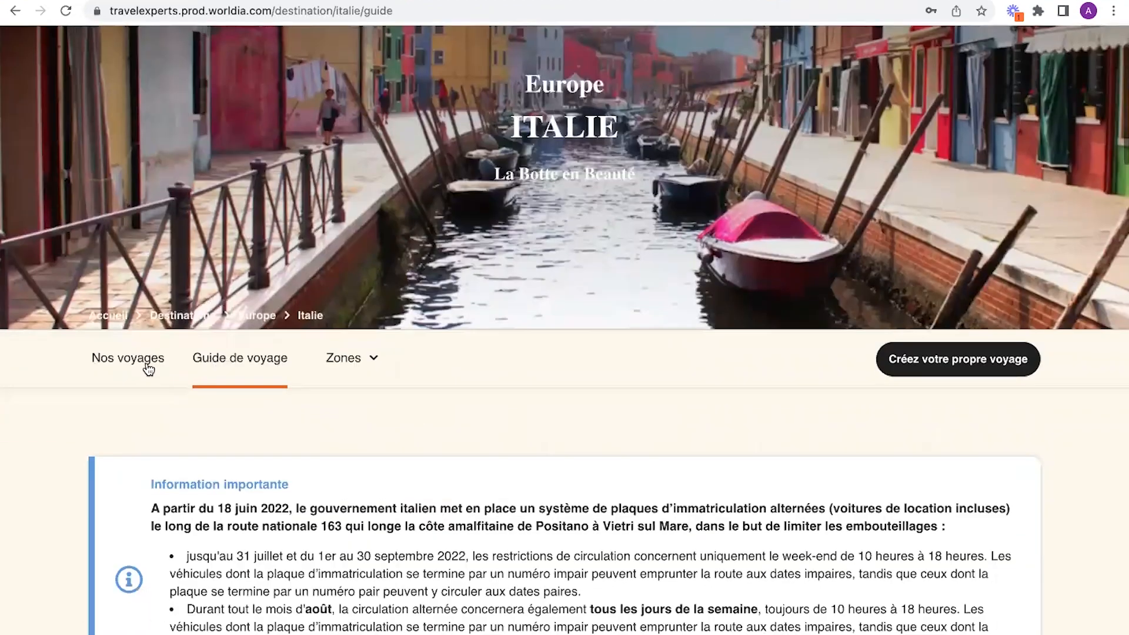
Step: Return to the Italy trips and open the "Venise, Rome et Florence en train" itinerary
{"action": "left_click", "coordinate": [133, 359]}
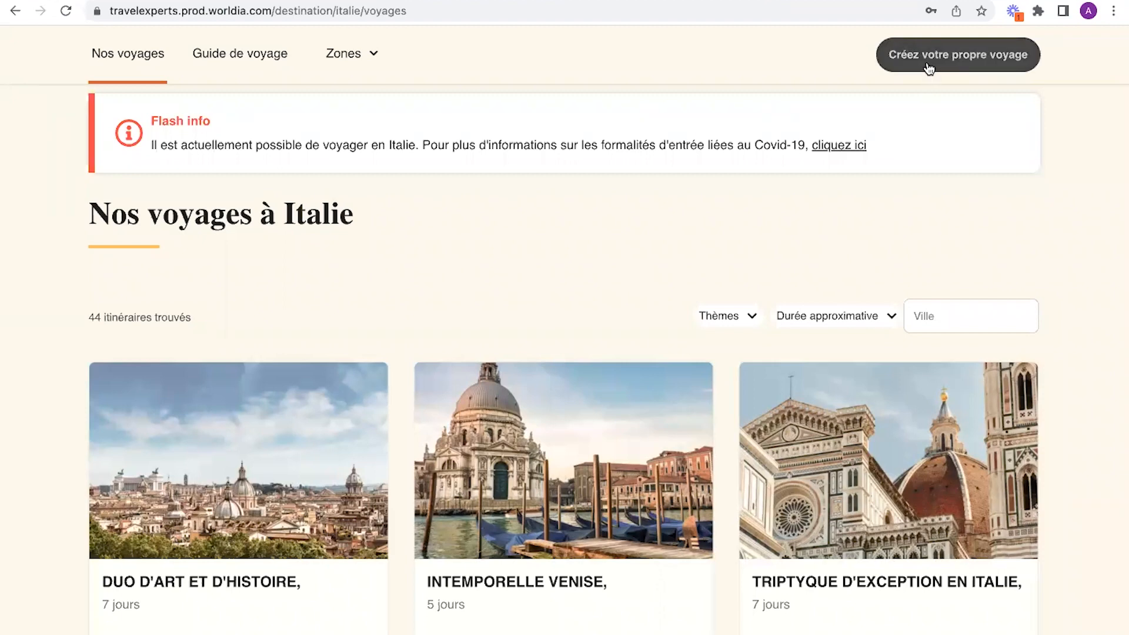
{"action": "scroll", "coordinate": [550, 278], "scroll_direction": "down", "scroll_amount": 2}
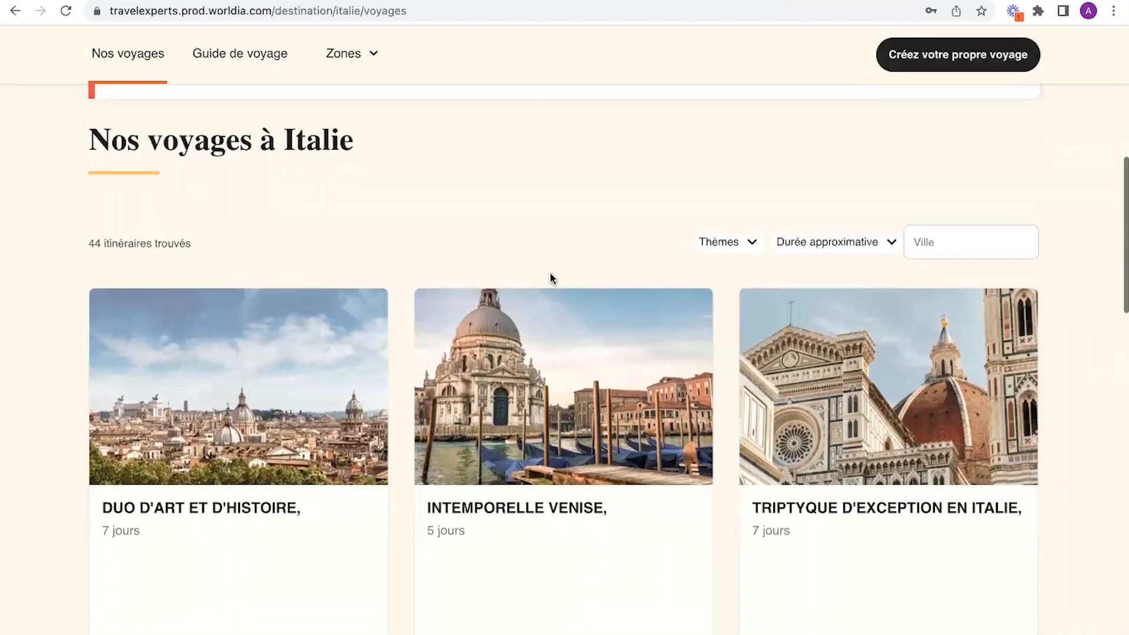
{"action": "scroll", "coordinate": [551, 278], "scroll_direction": "down", "scroll_amount": 6}
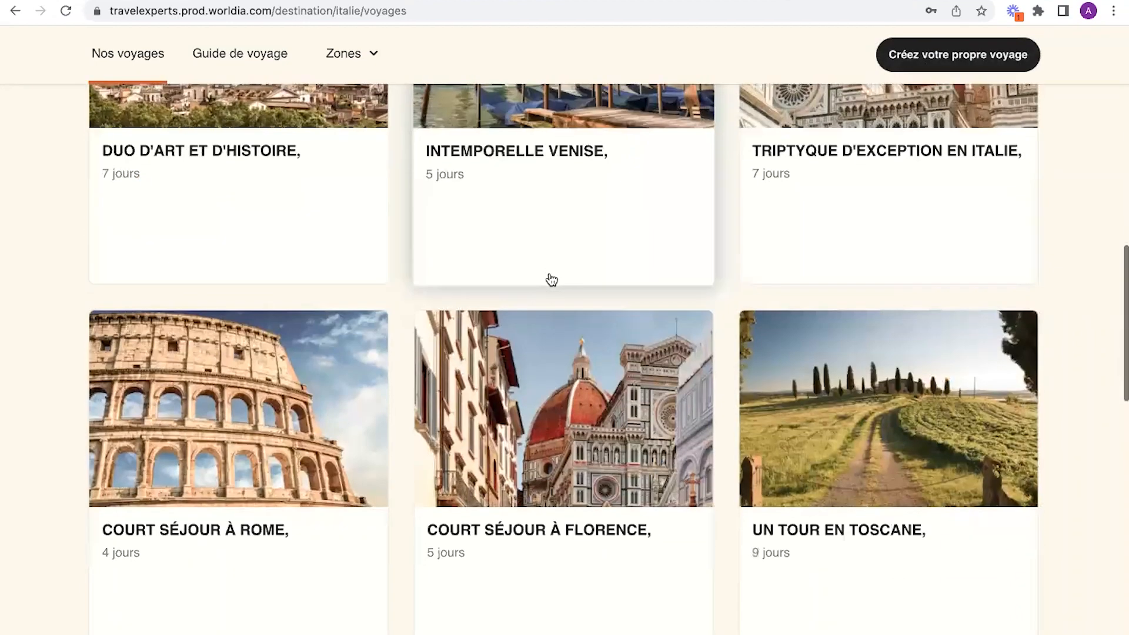
{"action": "scroll", "coordinate": [551, 279], "scroll_direction": "down", "scroll_amount": 9}
{"action": "scroll", "coordinate": [550, 279], "scroll_direction": "down", "scroll_amount": 6}
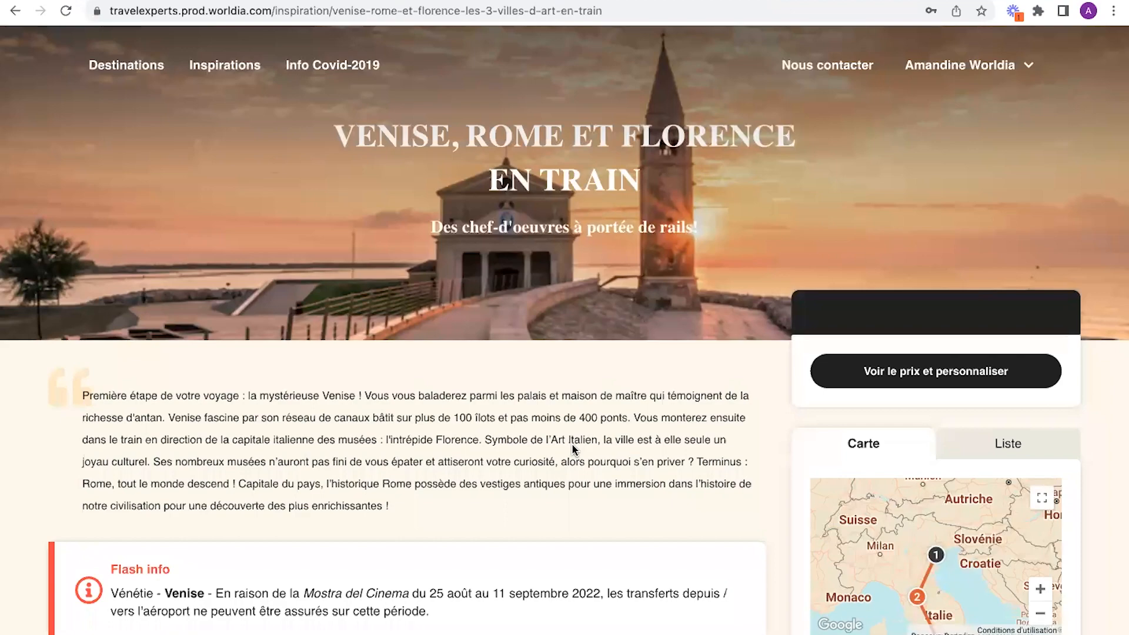
Step: Start pricing and personalising the itinerary with departure on 21 March 2023 and one room for two adults
{"action": "scroll", "coordinate": [574, 448], "scroll_direction": "down", "scroll_amount": 6}
{"action": "scroll", "coordinate": [575, 451], "scroll_direction": "down", "scroll_amount": 3}
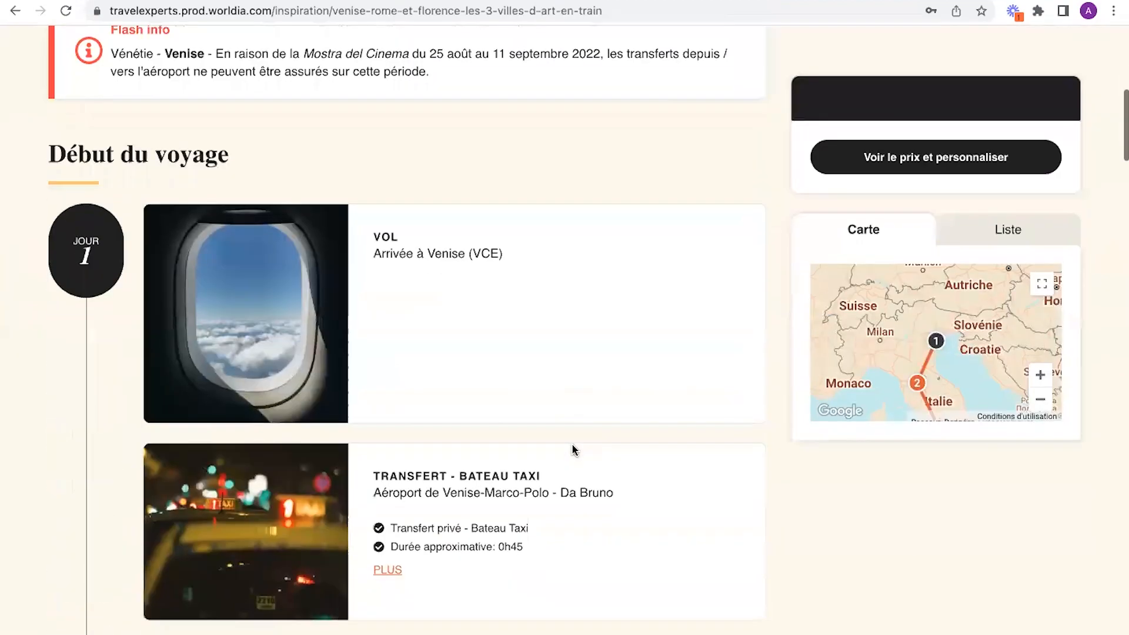
{"action": "scroll", "coordinate": [574, 450], "scroll_direction": "down", "scroll_amount": 4}
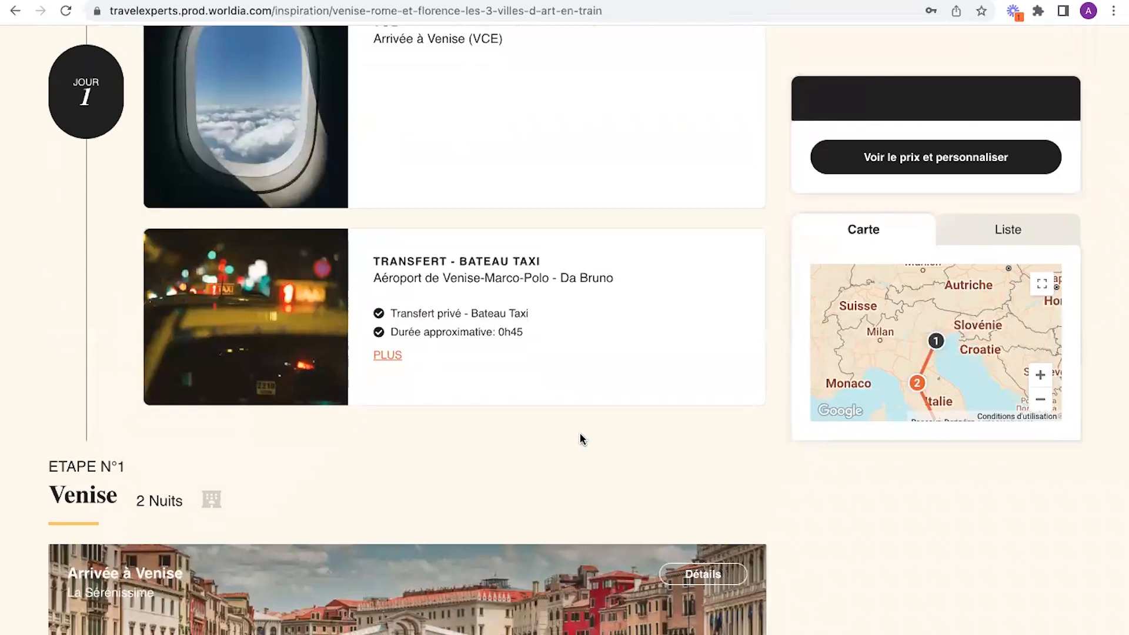
{"action": "scroll", "coordinate": [771, 227], "scroll_direction": "up", "scroll_amount": 5}
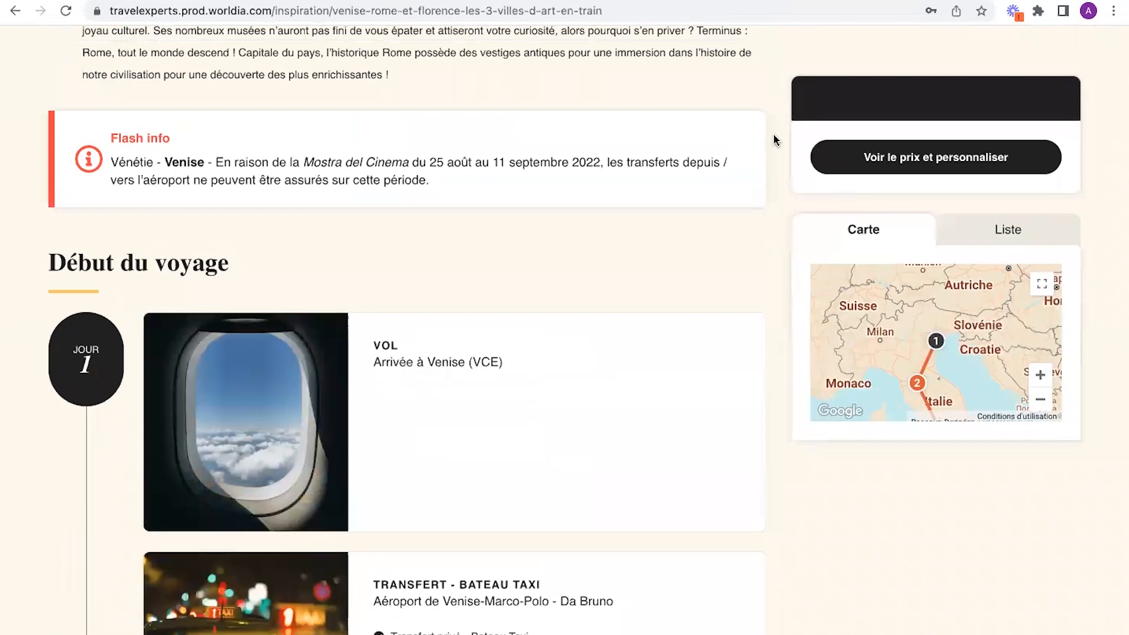
{"action": "scroll", "coordinate": [799, 150], "scroll_direction": "up", "scroll_amount": 1}
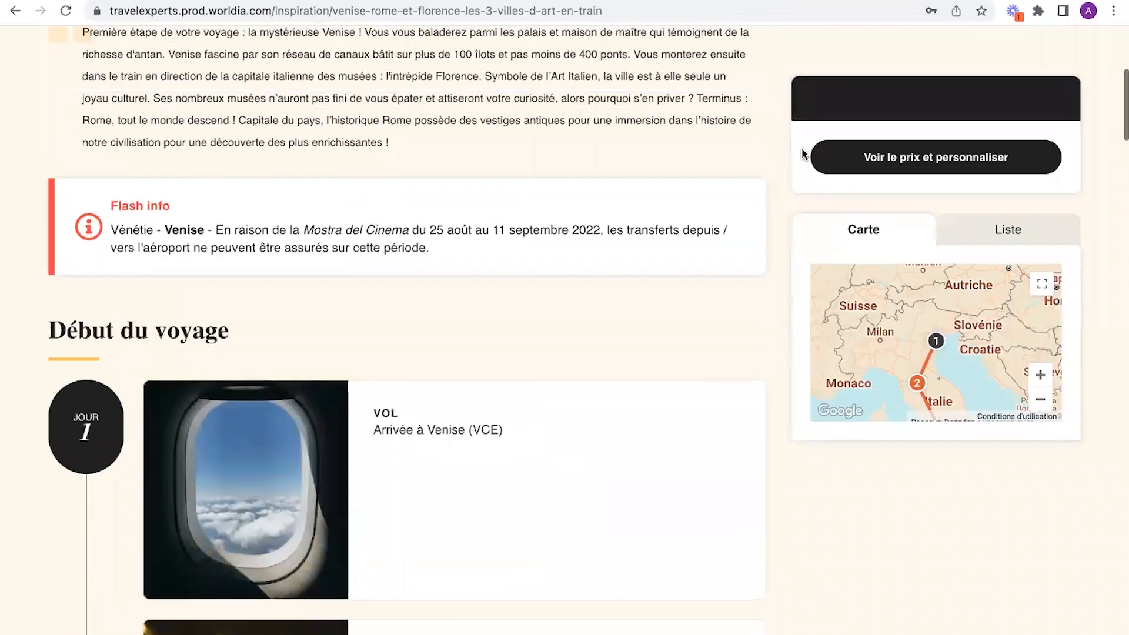
{"action": "left_click", "coordinate": [894, 159]}
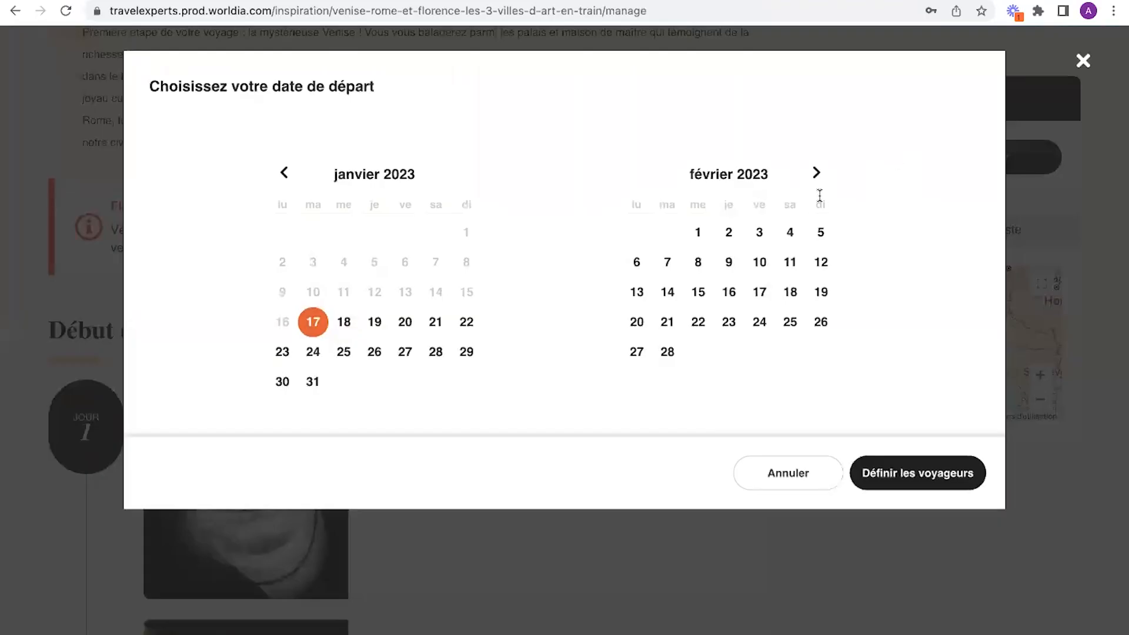
{"action": "left_click", "coordinate": [819, 173]}
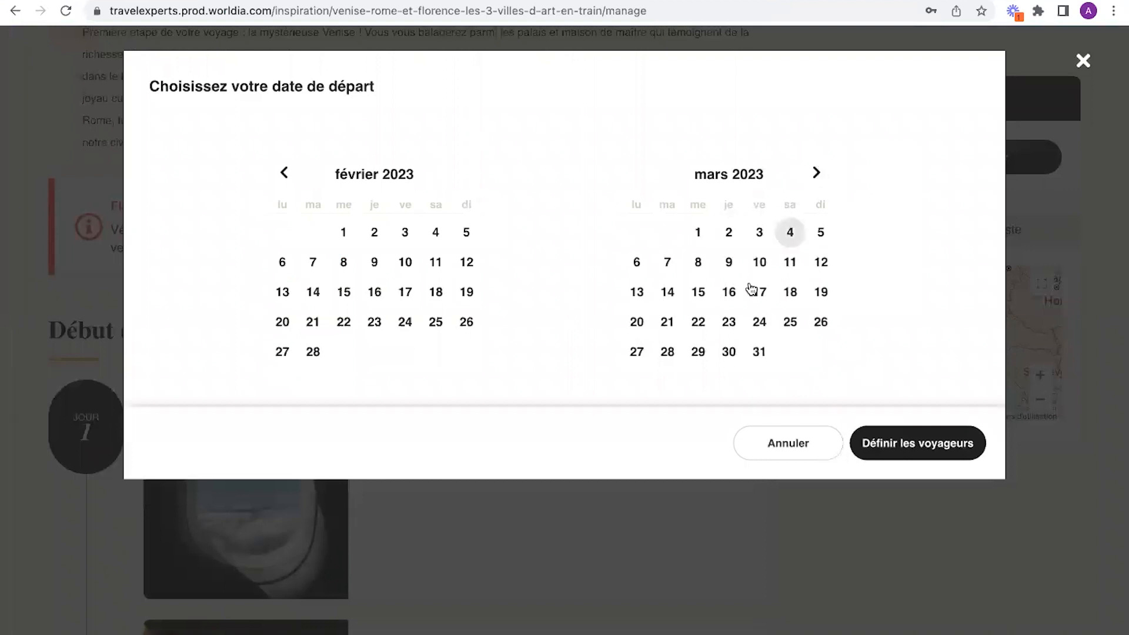
{"action": "left_click", "coordinate": [667, 323]}
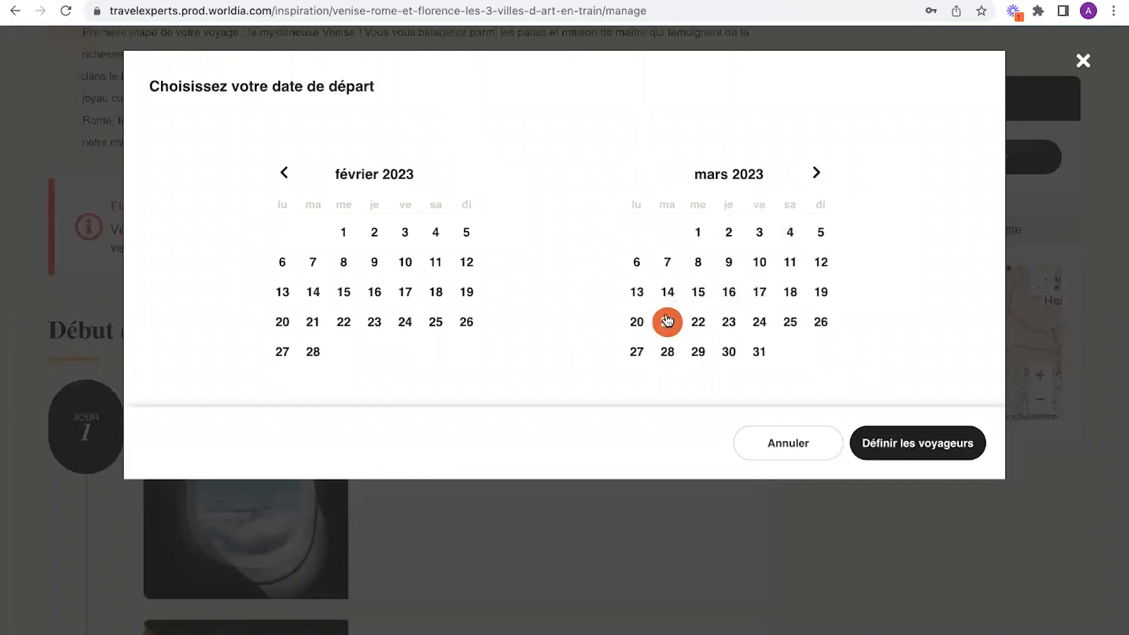
{"action": "left_click", "coordinate": [928, 442]}
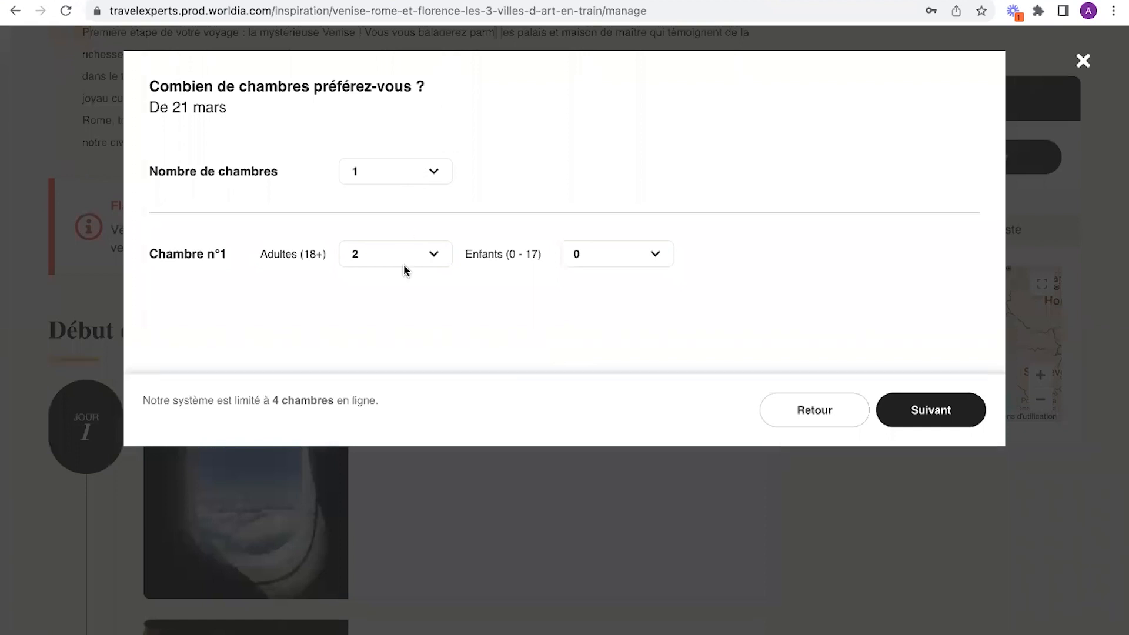
{"action": "left_click", "coordinate": [927, 418]}
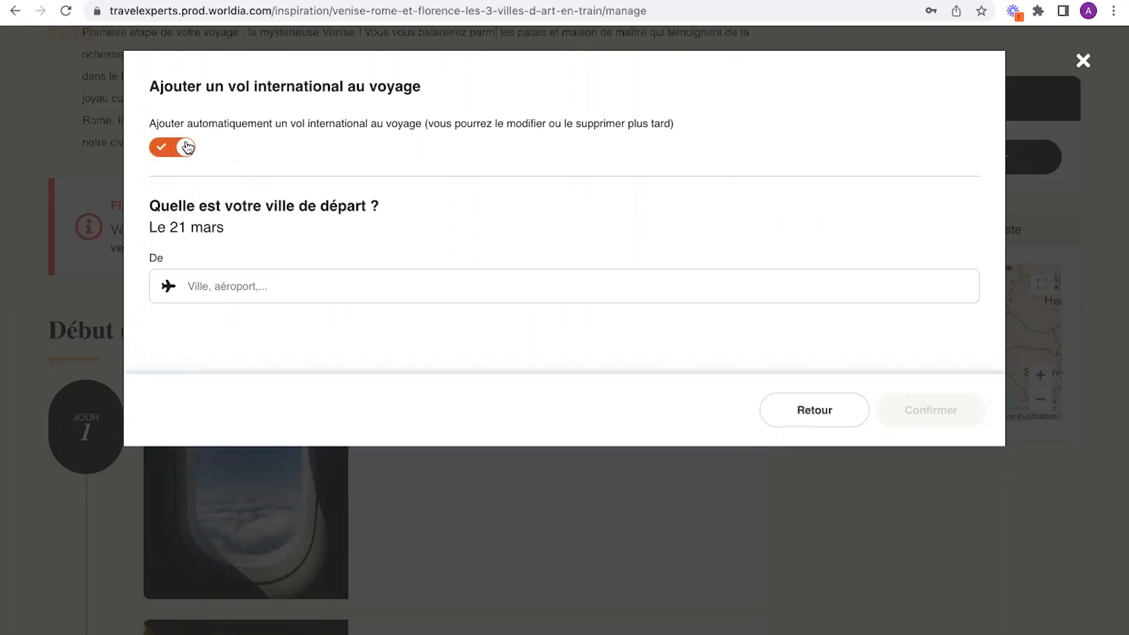
Step: Include an international flight departing from Paris (all airports) and confirm the trip
{"action": "left_click", "coordinate": [271, 280]}
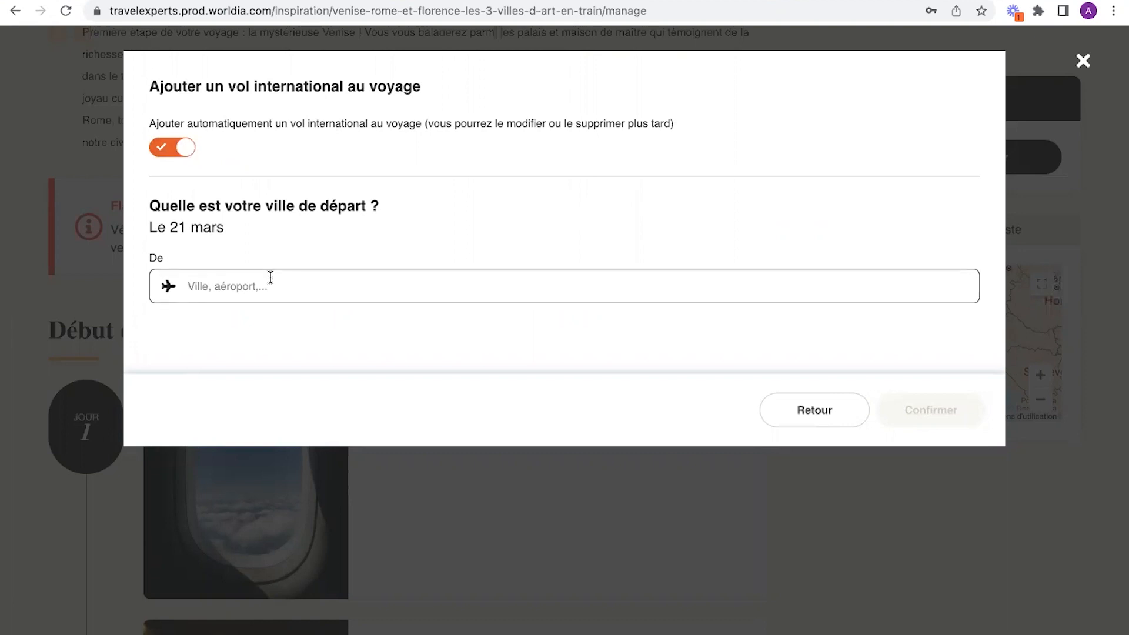
{"action": "type", "text": "paris"}
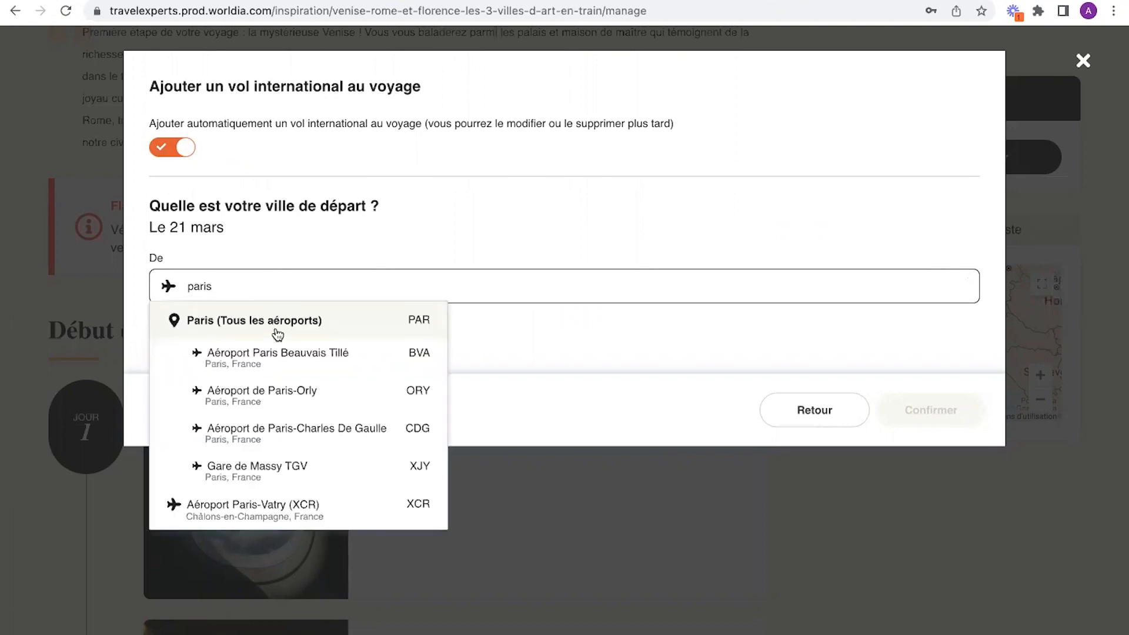
{"action": "left_click", "coordinate": [275, 323]}
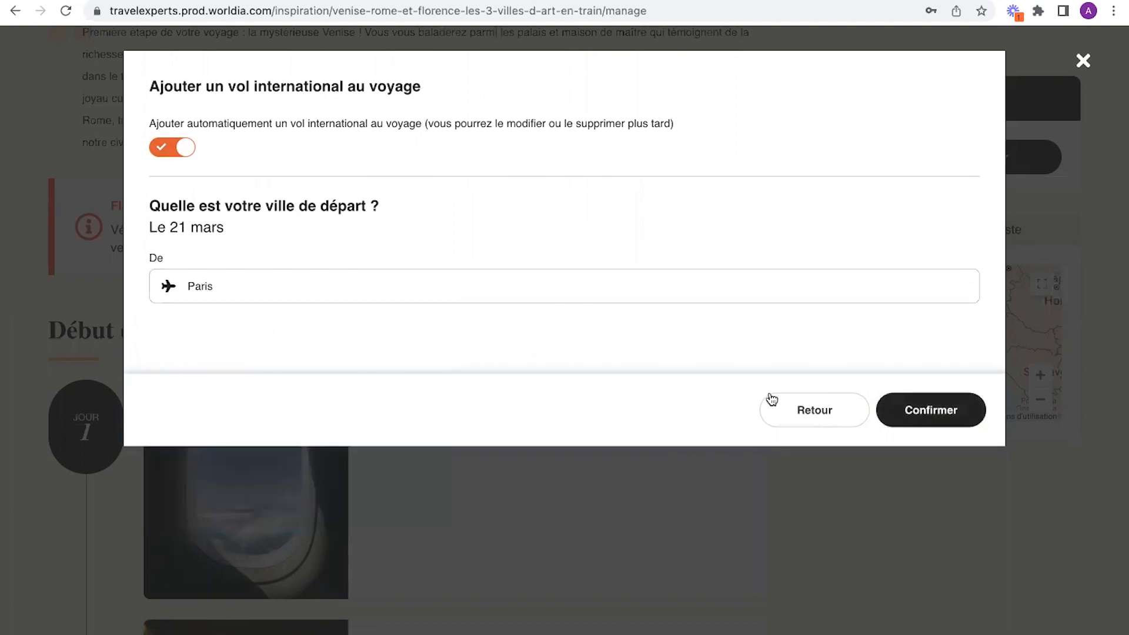
{"action": "left_click", "coordinate": [949, 411]}
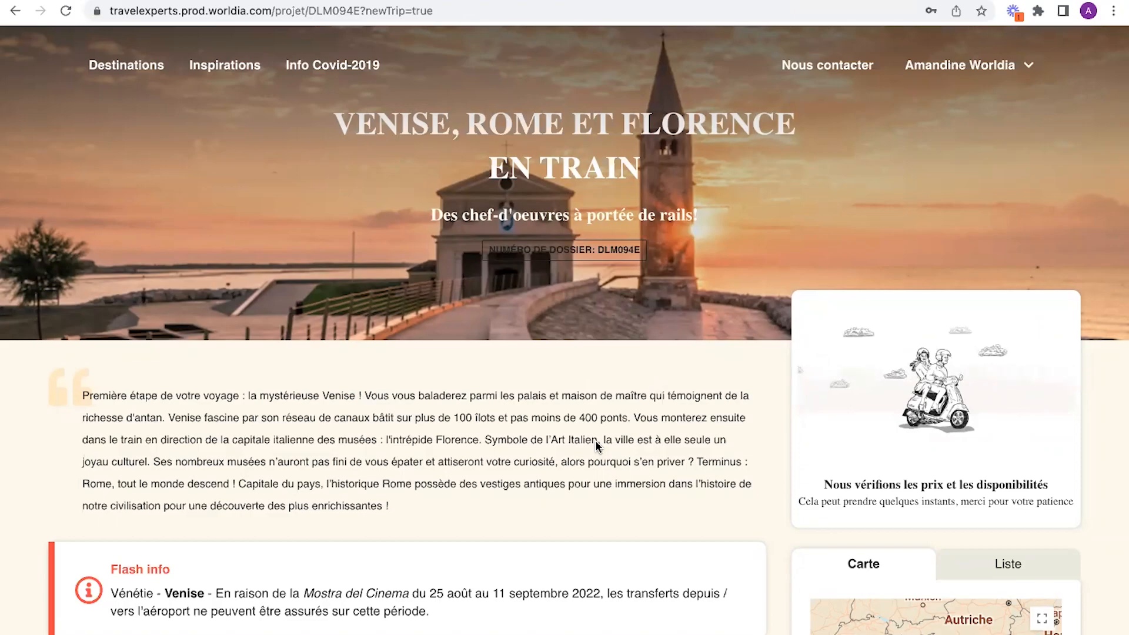
Step: Dismiss the trip modifications notice and review the start of the priced itinerary
{"action": "scroll", "coordinate": [443, 304], "scroll_direction": "down", "scroll_amount": 5}
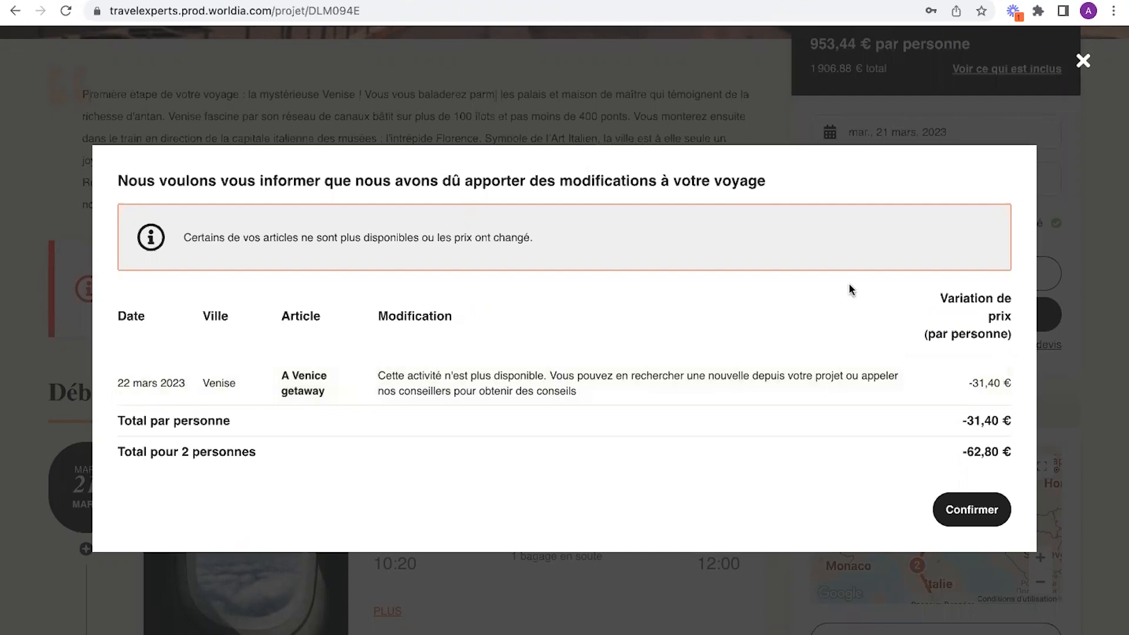
{"action": "left_click", "coordinate": [1083, 60]}
{"action": "scroll", "coordinate": [559, 232], "scroll_direction": "up", "scroll_amount": 3}
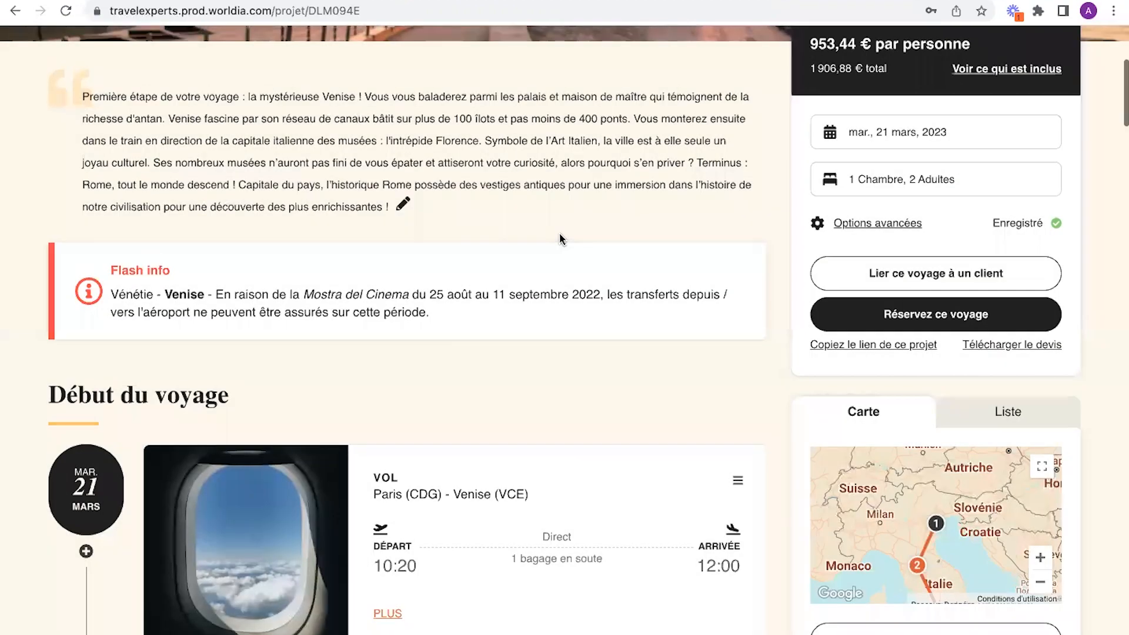
{"action": "scroll", "coordinate": [559, 234], "scroll_direction": "down", "scroll_amount": 3}
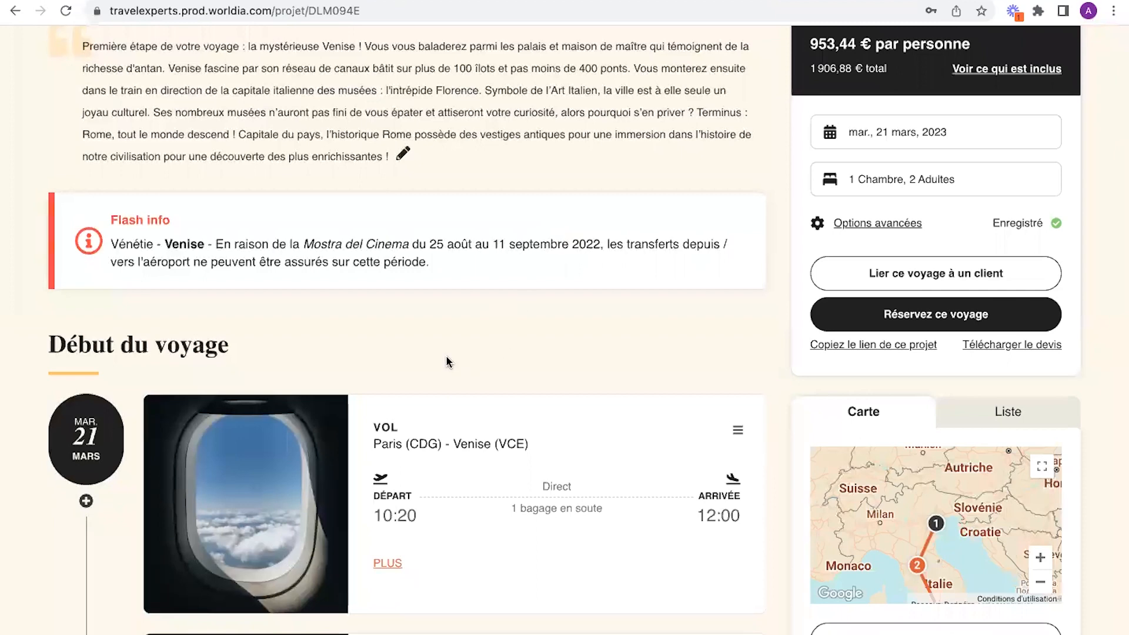
Step: View the details of the outbound Paris (CDG) to Venice (VCE) flight, and close them
{"action": "scroll", "coordinate": [447, 360], "scroll_direction": "down", "scroll_amount": 3}
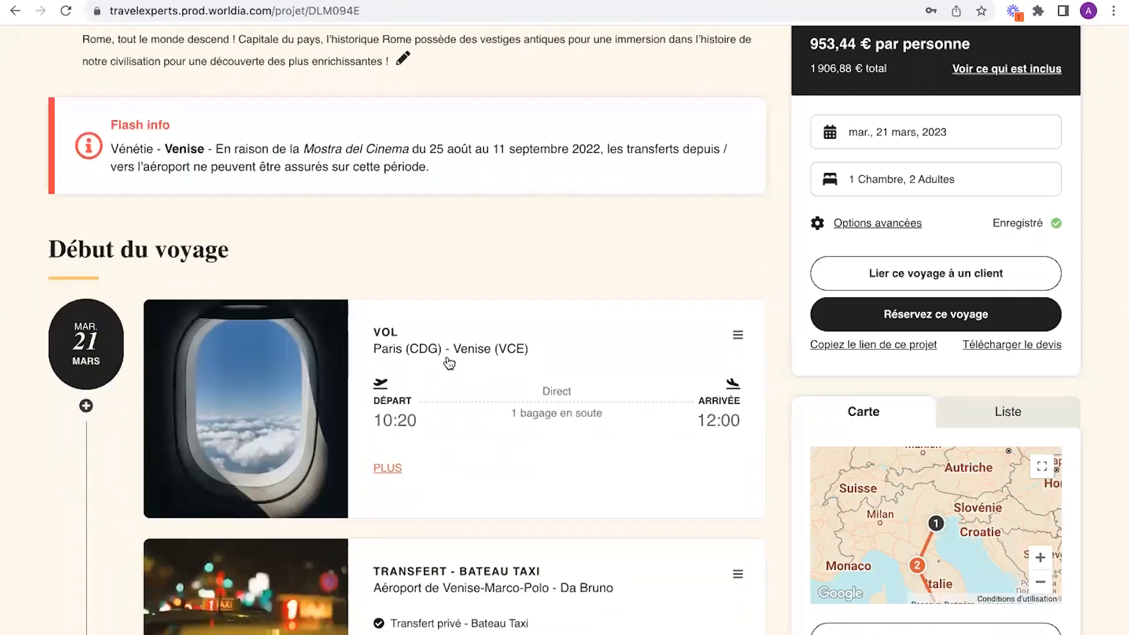
{"action": "scroll", "coordinate": [450, 362], "scroll_direction": "down", "scroll_amount": 3}
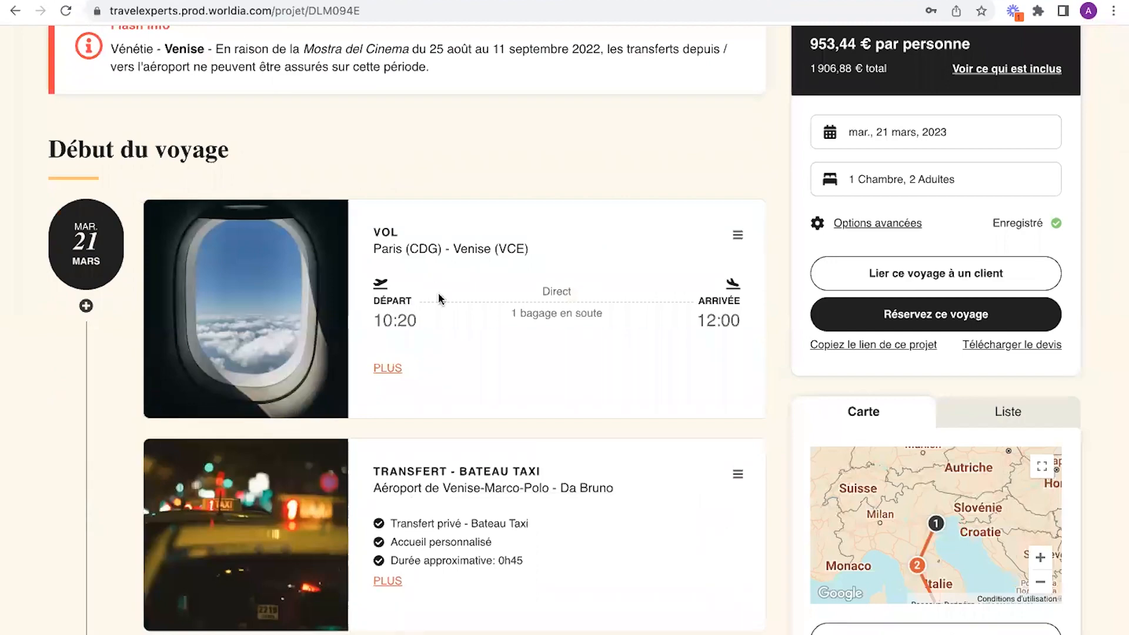
{"action": "left_click", "coordinate": [392, 369]}
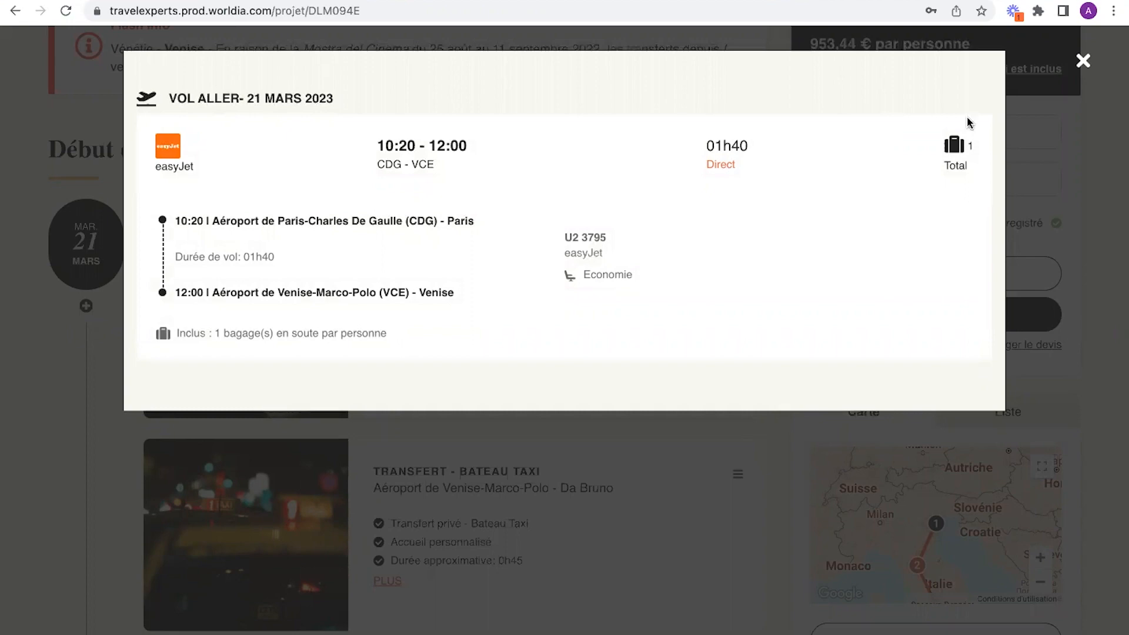
{"action": "left_click", "coordinate": [1083, 63]}
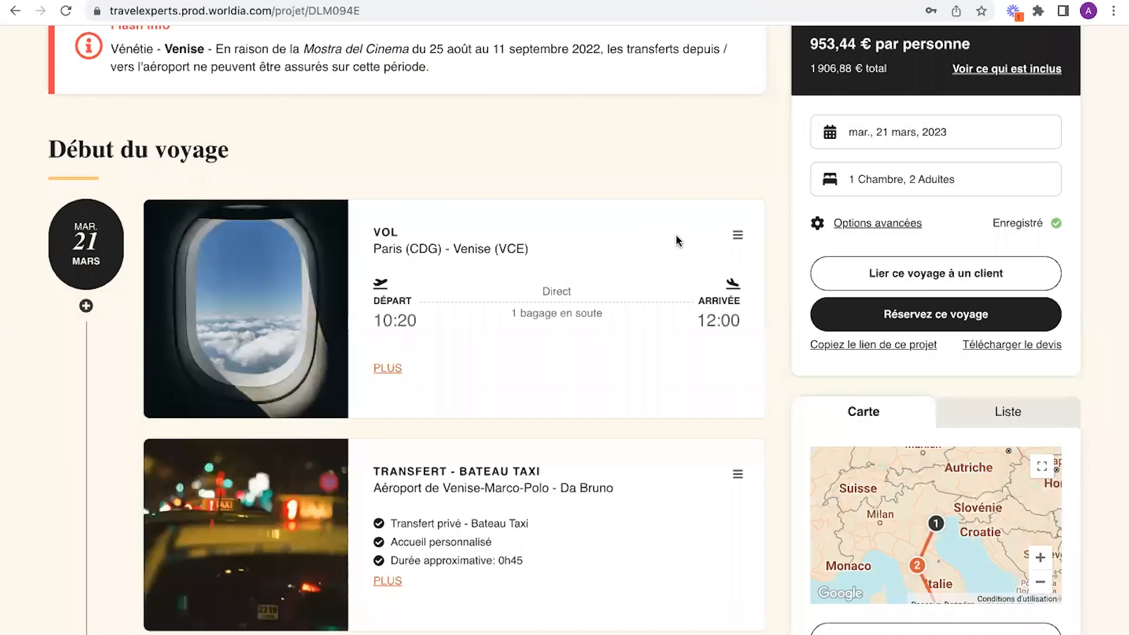
Step: Modify the Paris–Venice flight, selecting the direct easyJet 10:20–12:00 flight from CDG to VCE
{"action": "left_click", "coordinate": [738, 238]}
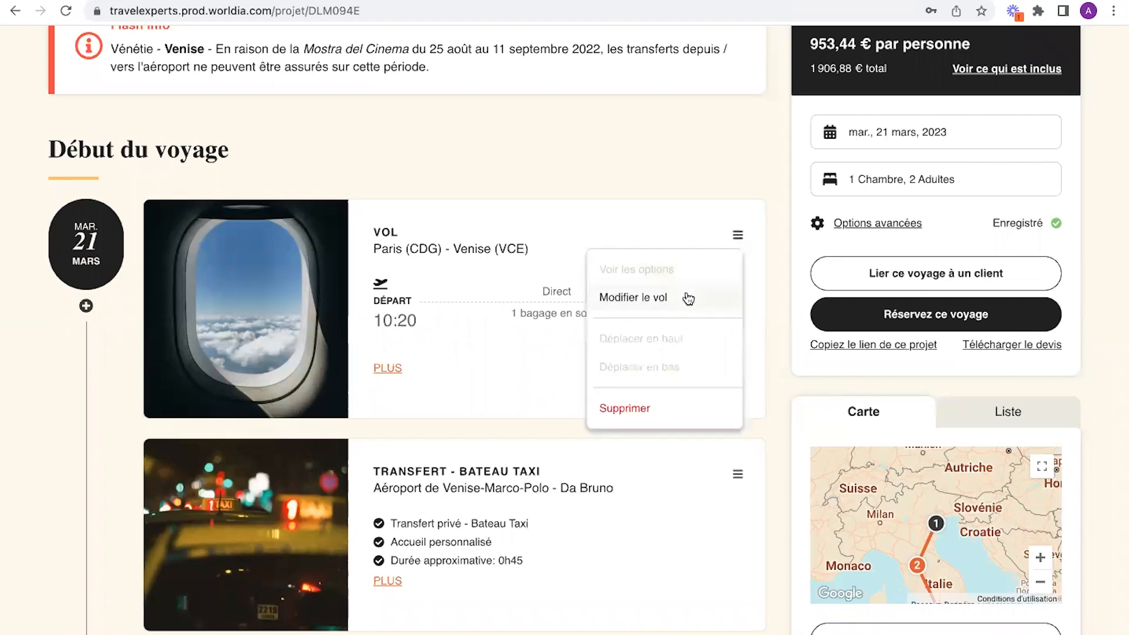
{"action": "left_click", "coordinate": [650, 296]}
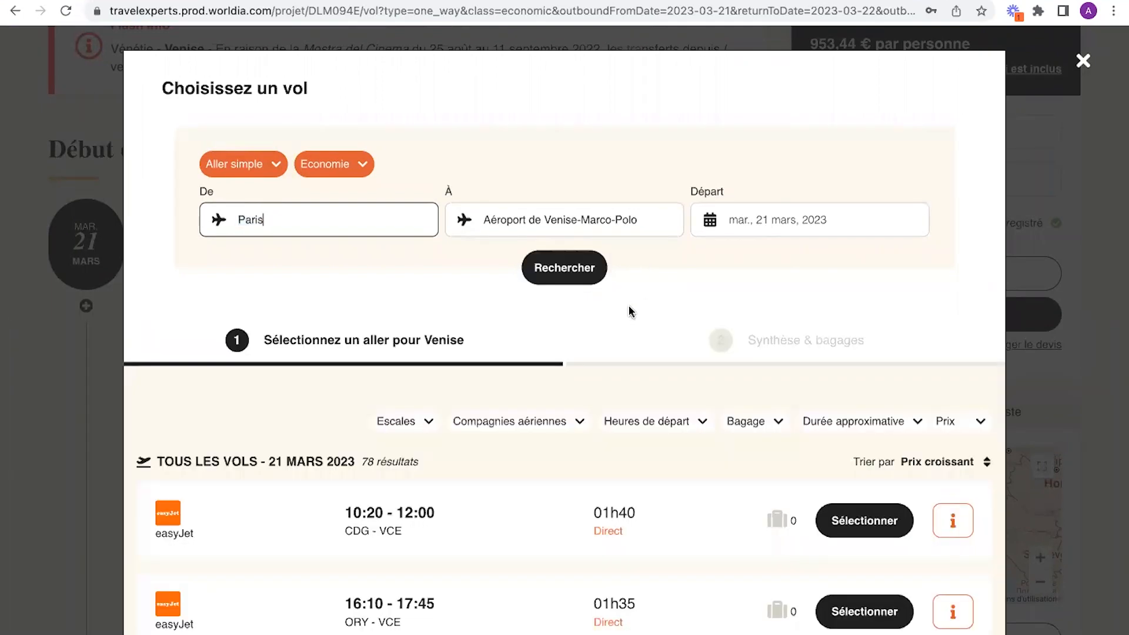
{"action": "scroll", "coordinate": [632, 333], "scroll_direction": "down", "scroll_amount": 3}
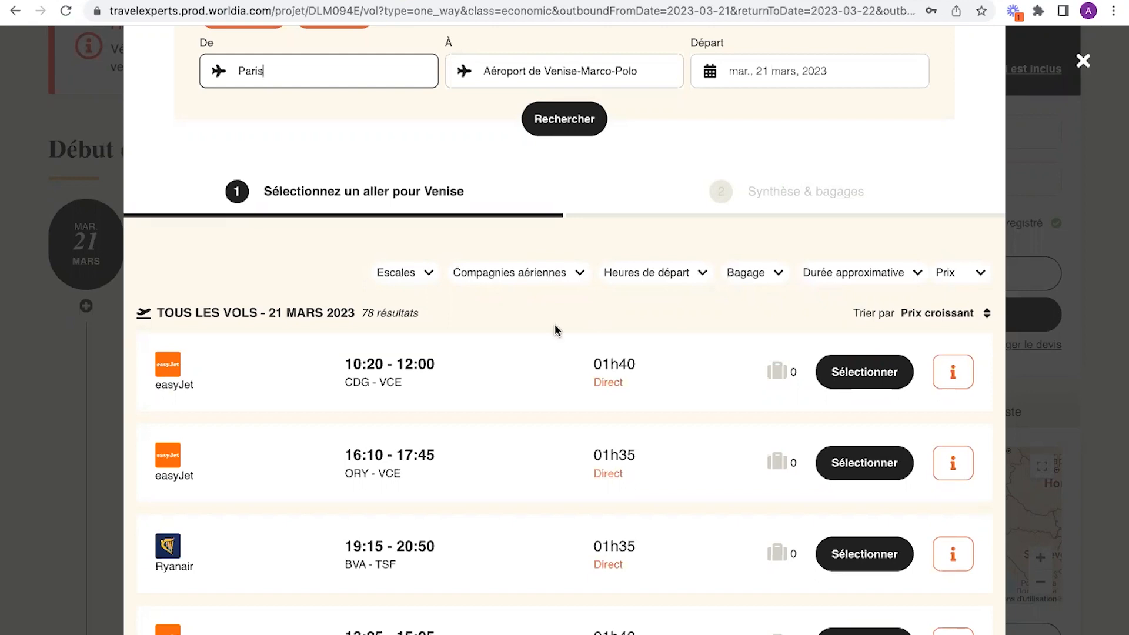
{"action": "scroll", "coordinate": [553, 323], "scroll_direction": "down", "scroll_amount": 3}
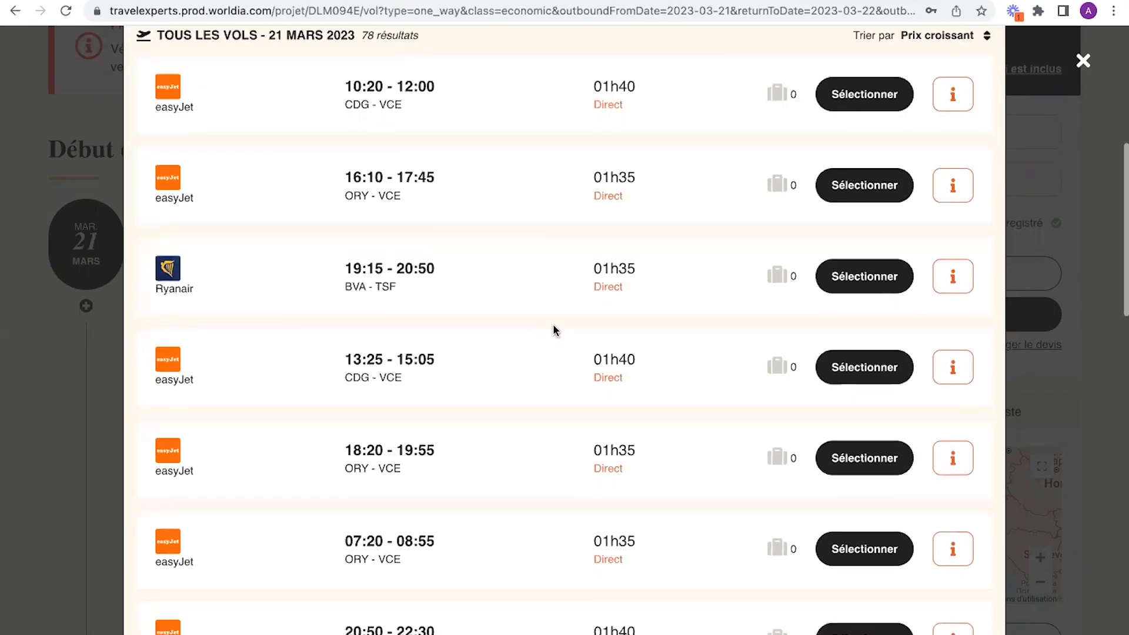
{"action": "scroll", "coordinate": [553, 325], "scroll_direction": "up", "scroll_amount": 4}
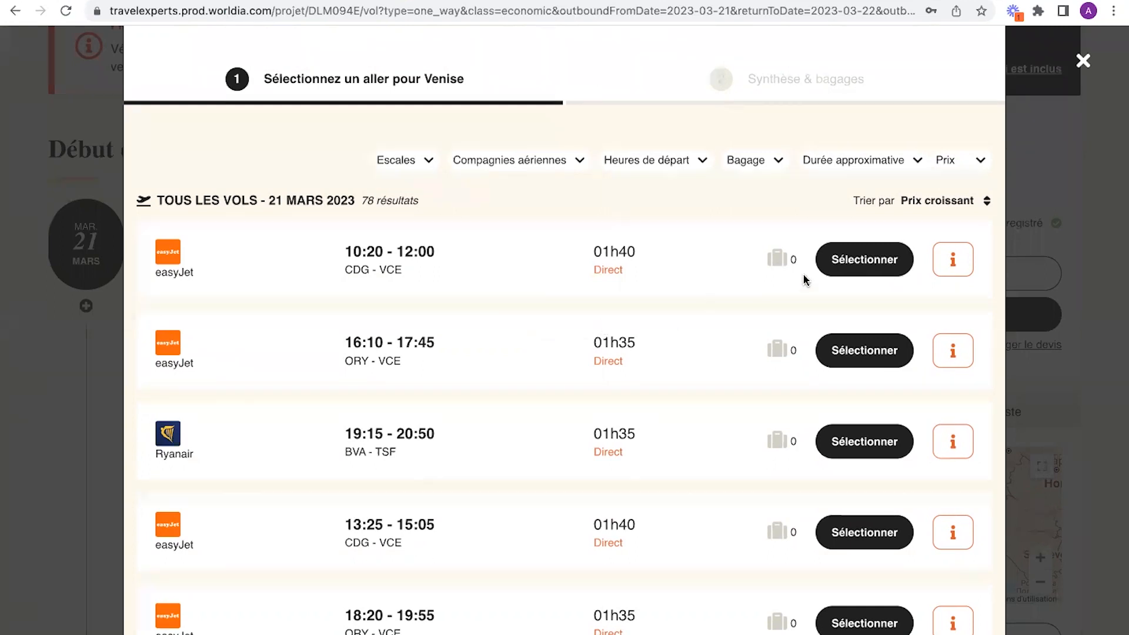
{"action": "left_click", "coordinate": [852, 263]}
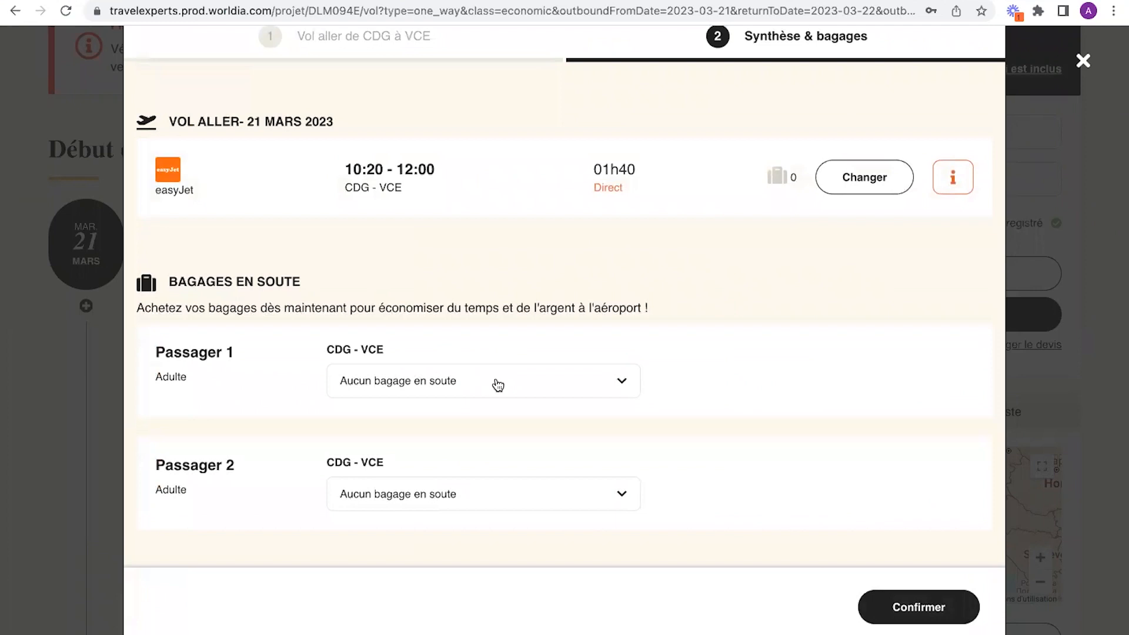
Step: Add one 23 kg checked bag for each of the two passengers and confirm the flight
{"action": "left_click", "coordinate": [498, 385]}
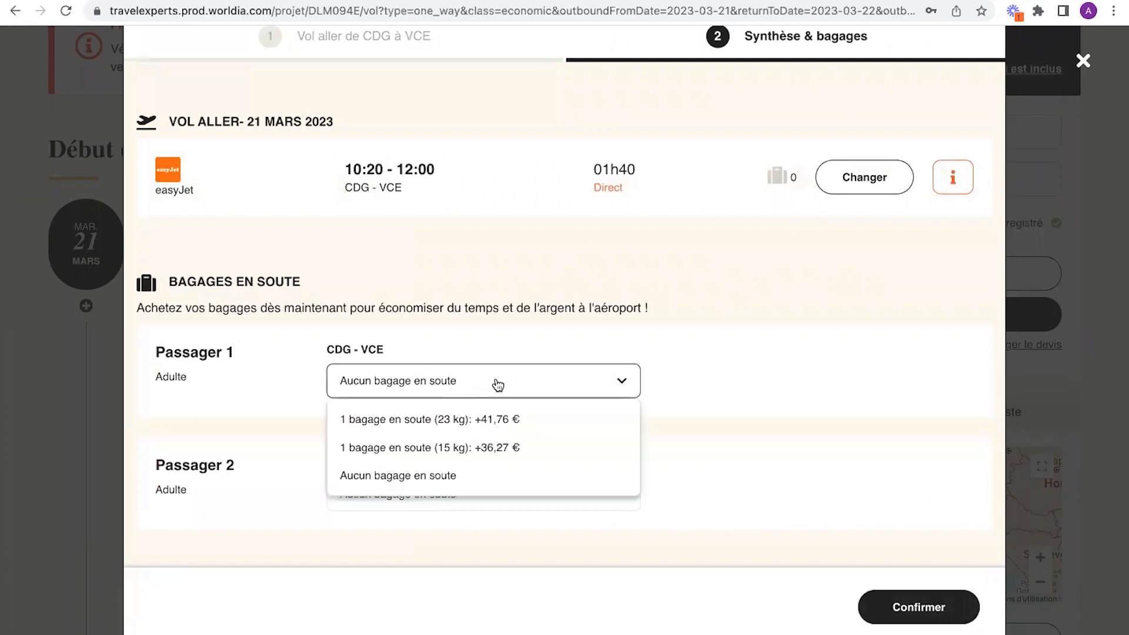
{"action": "left_click", "coordinate": [500, 421]}
{"action": "left_click", "coordinate": [499, 499]}
{"action": "left_click", "coordinate": [497, 533]}
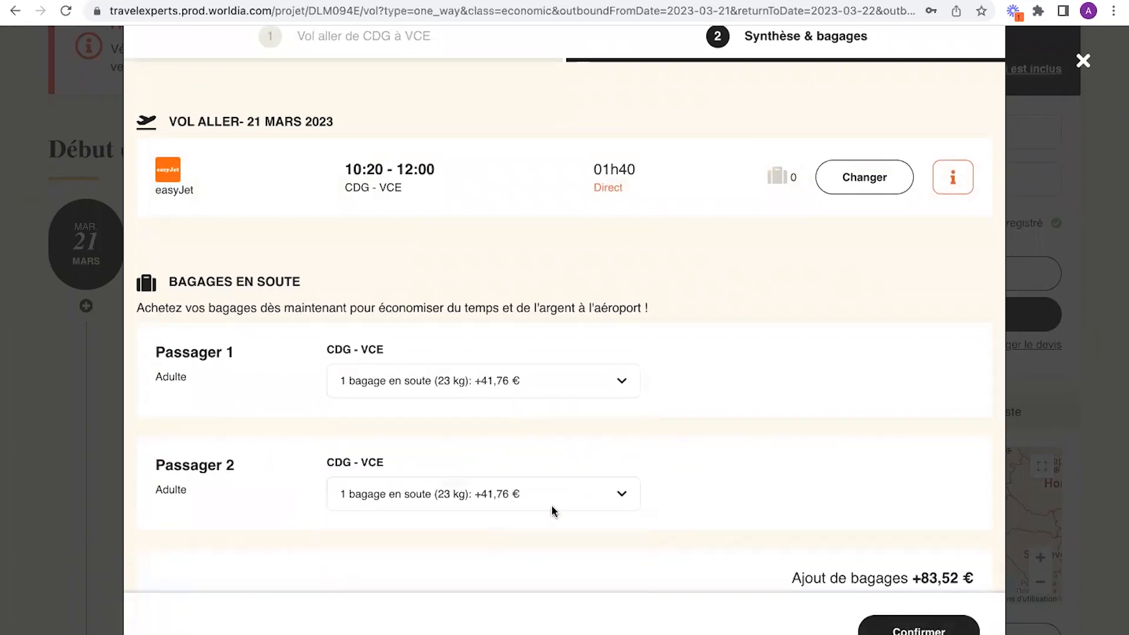
{"action": "scroll", "coordinate": [847, 580], "scroll_direction": "down", "scroll_amount": 2}
{"action": "left_click", "coordinate": [926, 609]}
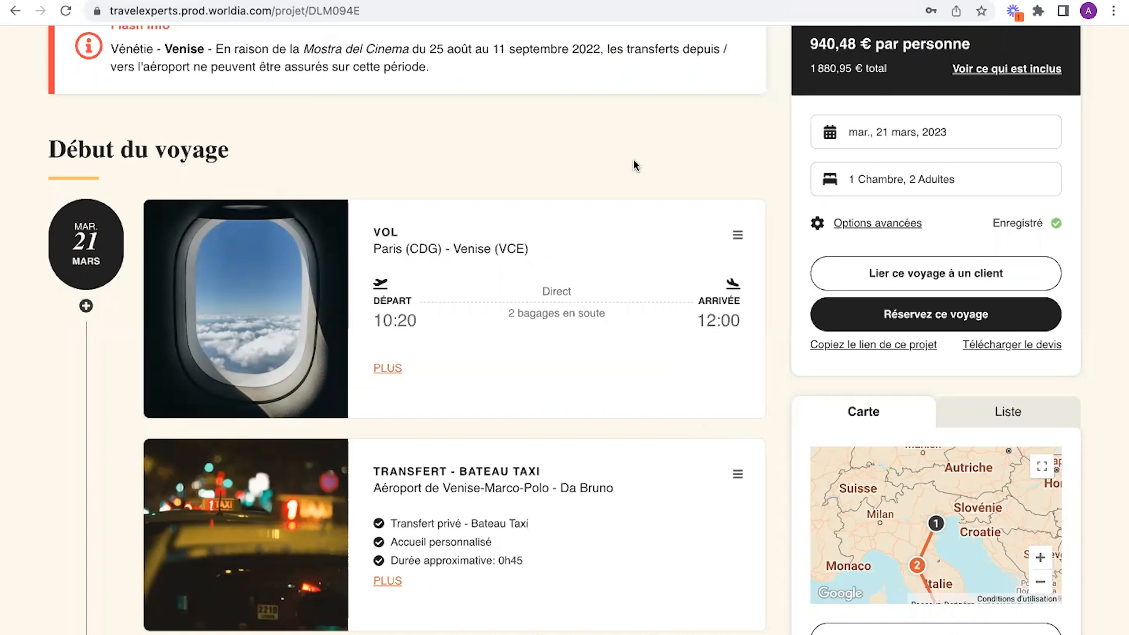
Step: Enable the price display per component in the trip's advanced options and confirm
{"action": "left_click", "coordinate": [879, 223]}
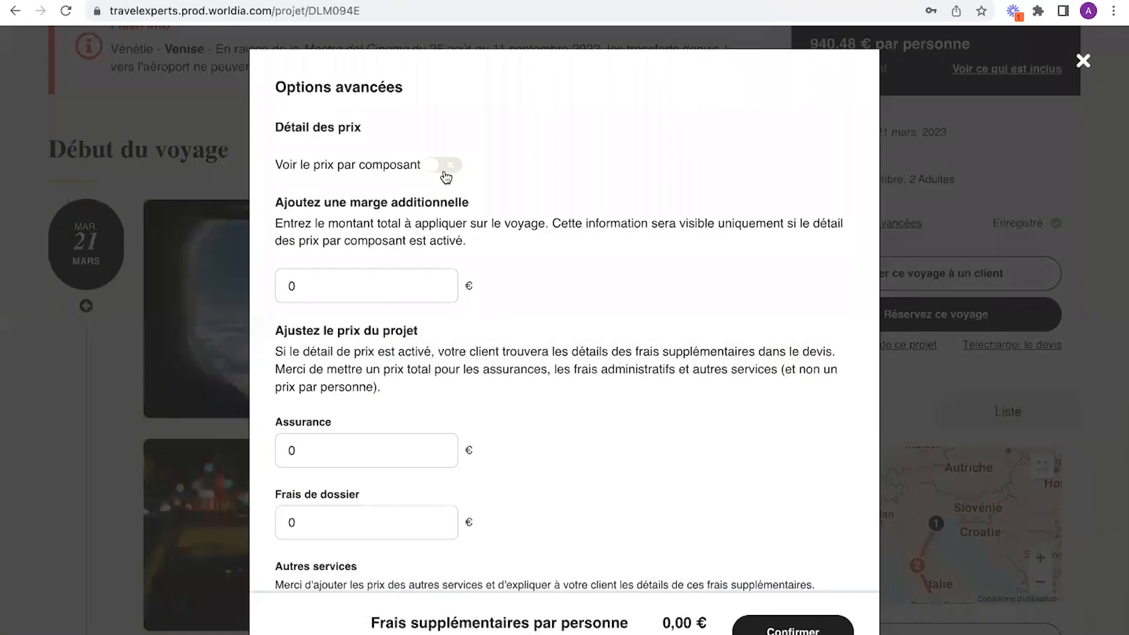
{"action": "left_click", "coordinate": [456, 171]}
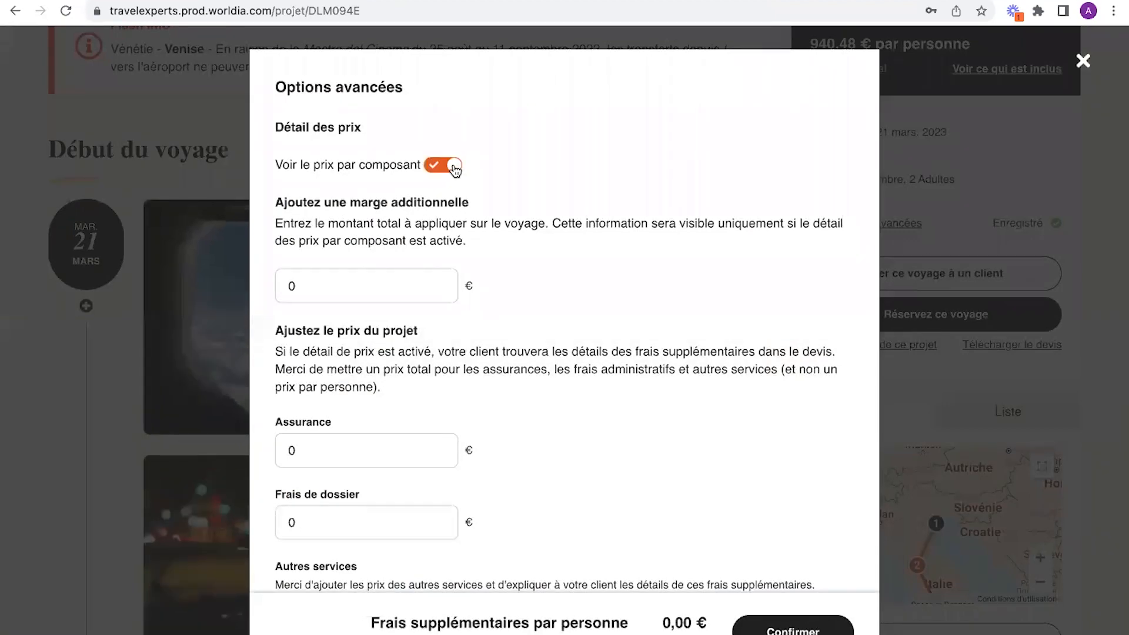
{"action": "left_click", "coordinate": [793, 628]}
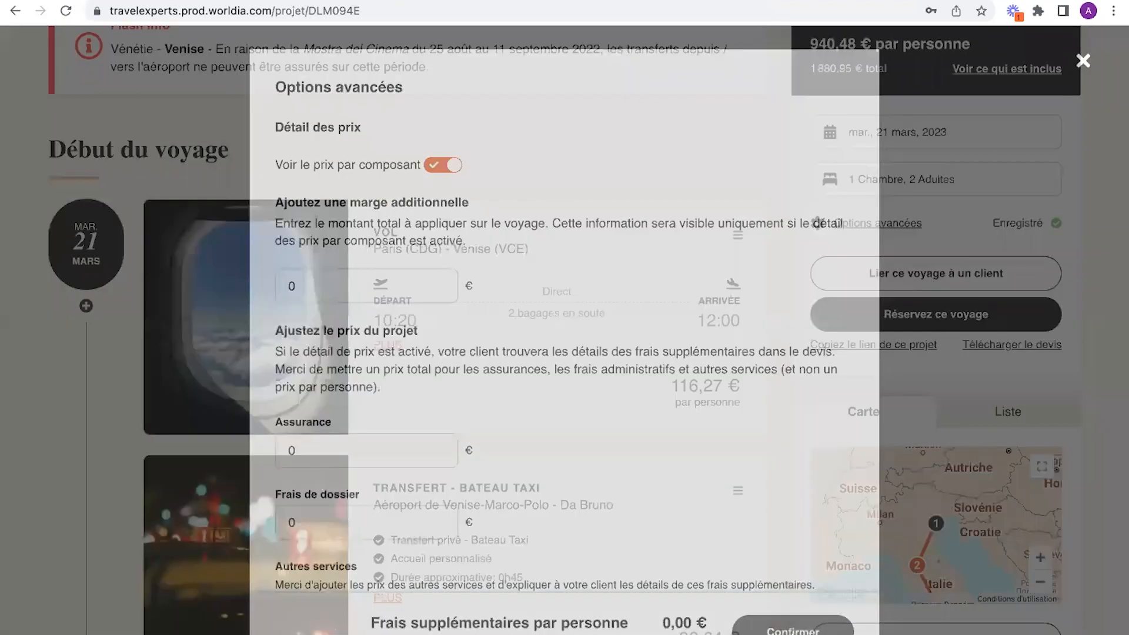
Step: Check the component prices and view the details of the Bateau Taxi transfer from Venice airport to Da Bruno
{"action": "scroll", "coordinate": [575, 383], "scroll_direction": "down", "scroll_amount": 1}
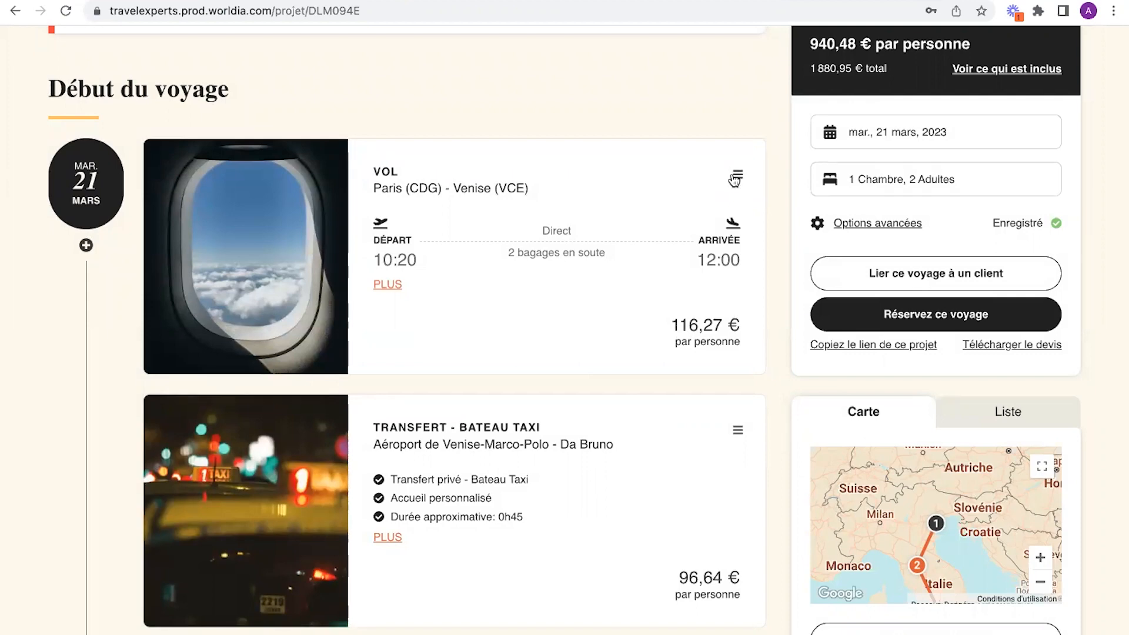
{"action": "scroll", "coordinate": [735, 180], "scroll_direction": "down", "scroll_amount": 4}
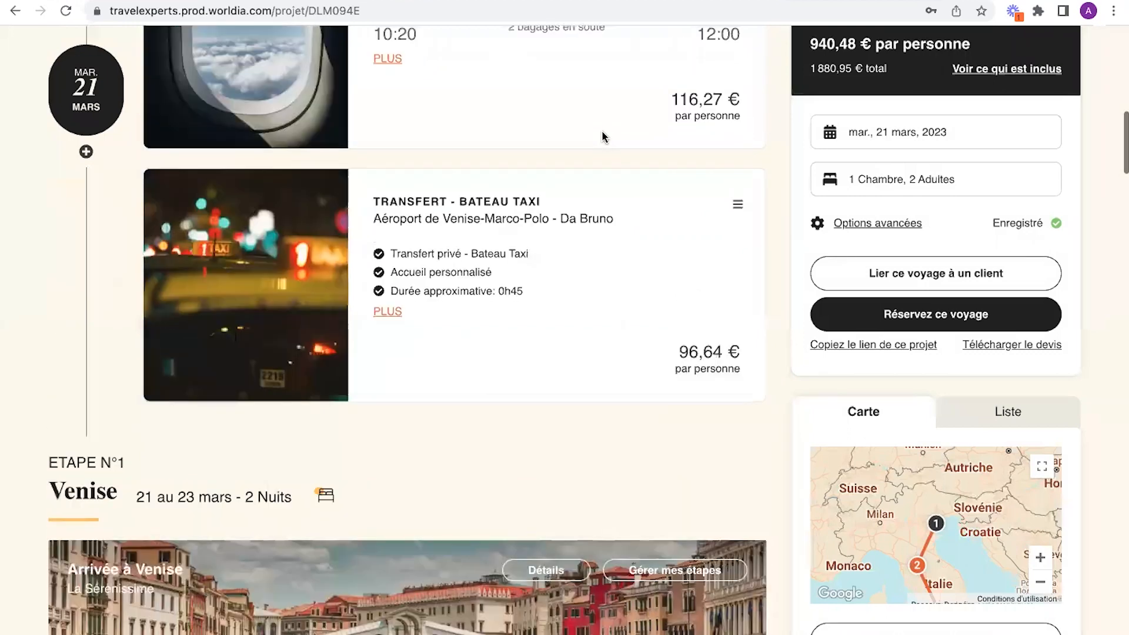
{"action": "scroll", "coordinate": [603, 132], "scroll_direction": "up", "scroll_amount": 1}
{"action": "scroll", "coordinate": [602, 134], "scroll_direction": "down", "scroll_amount": 2}
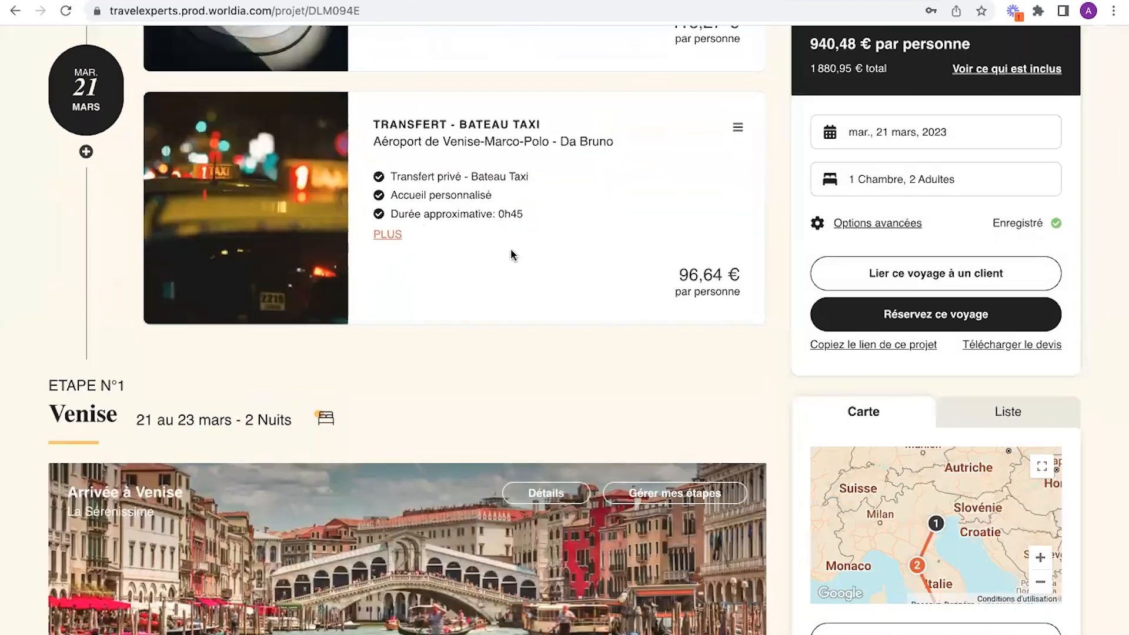
{"action": "left_click", "coordinate": [391, 237]}
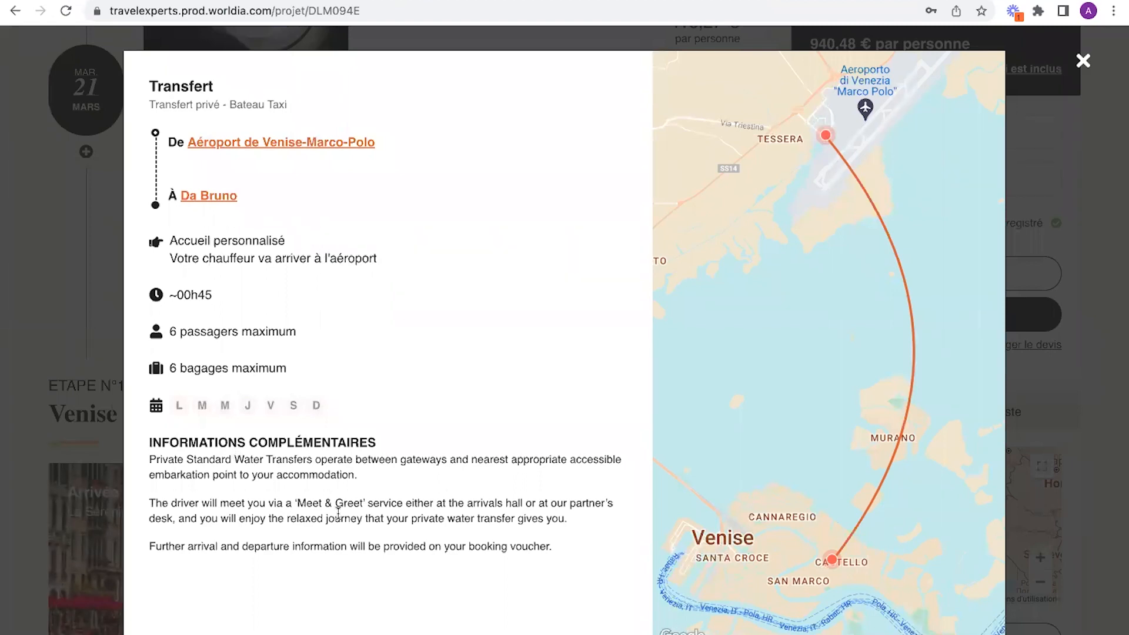
{"action": "left_click", "coordinate": [1082, 61]}
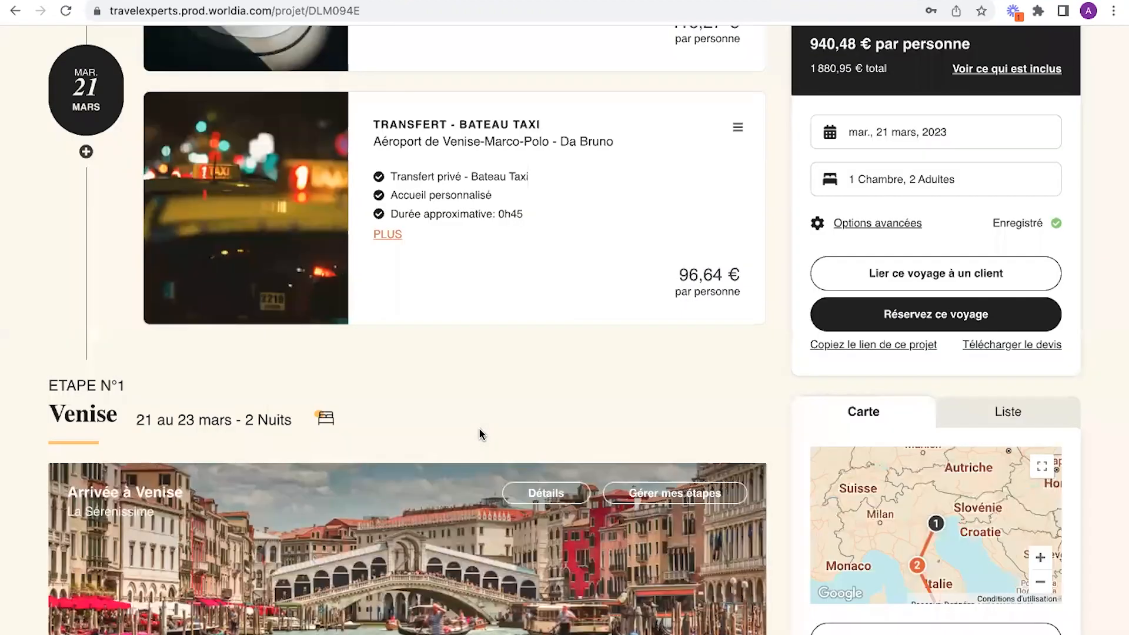
Step: Examine the Da Bruno hotel sheet for the Venice stage, including its description, rooms, services and check-in times
{"action": "scroll", "coordinate": [481, 434], "scroll_direction": "down", "scroll_amount": 6}
{"action": "scroll", "coordinate": [480, 433], "scroll_direction": "down", "scroll_amount": 2}
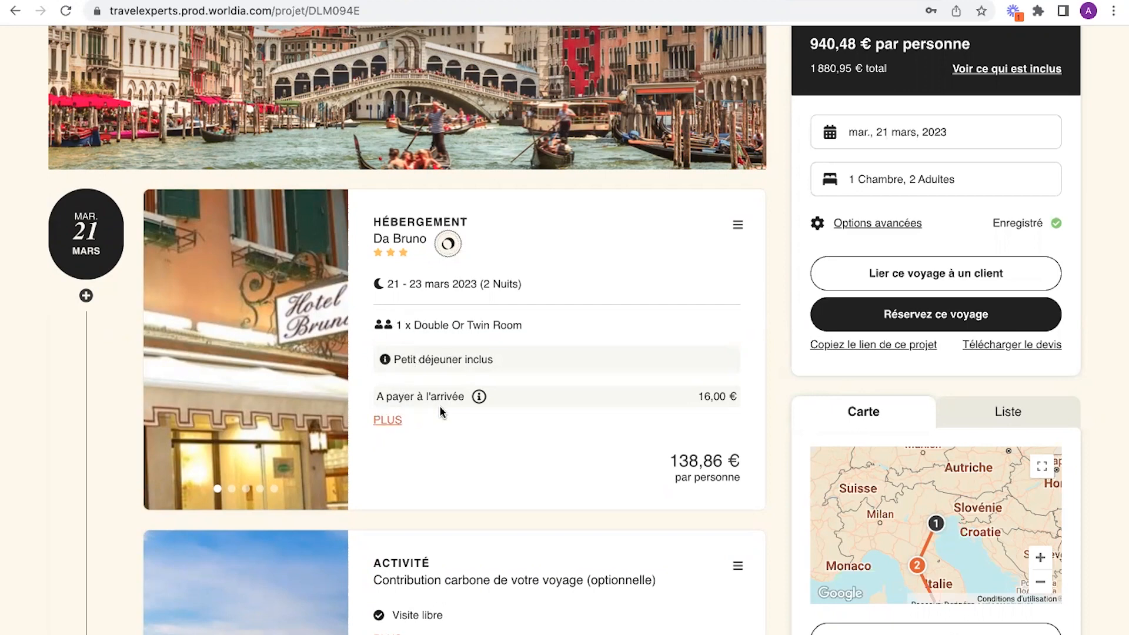
{"action": "mouse_move", "coordinate": [479, 399]}
{"action": "left_click", "coordinate": [388, 420]}
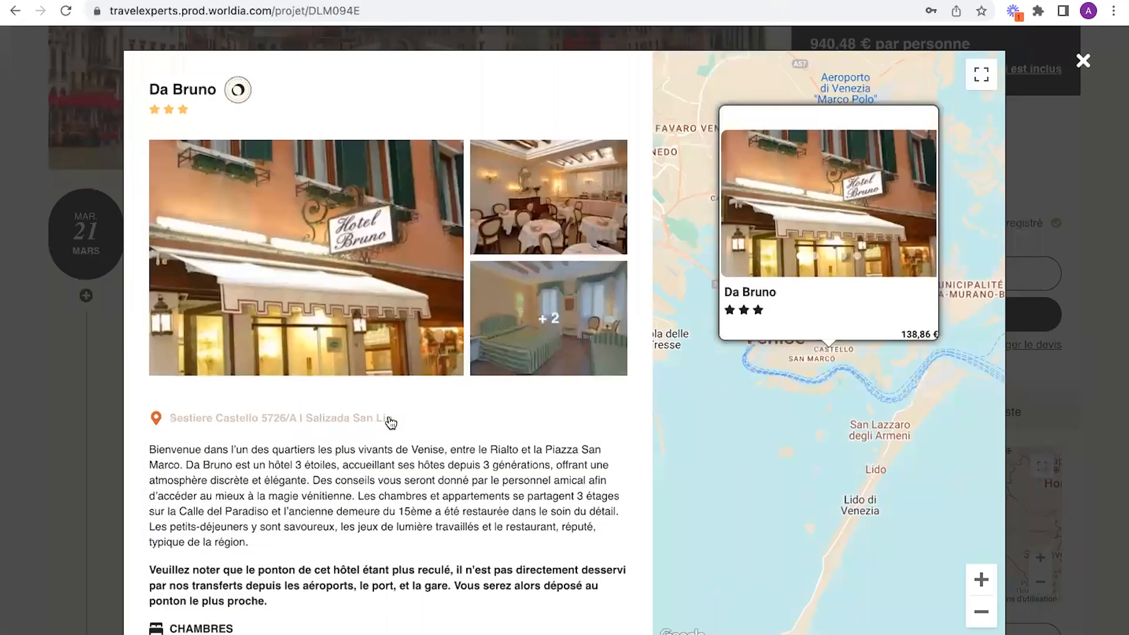
{"action": "scroll", "coordinate": [385, 436], "scroll_direction": "down", "scroll_amount": 2}
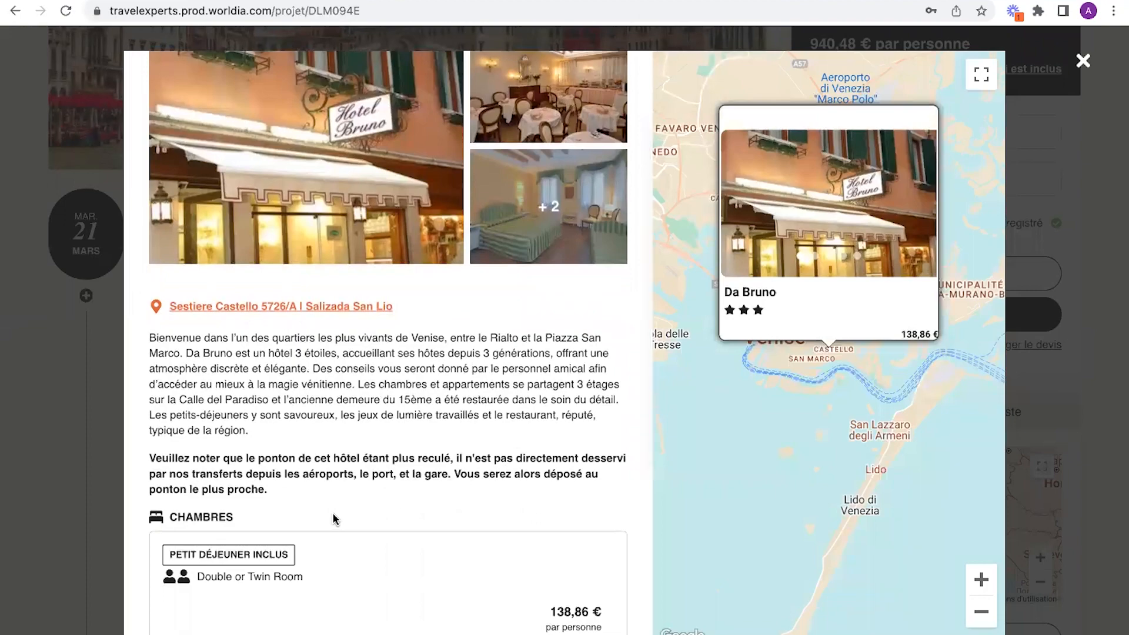
{"action": "scroll", "coordinate": [323, 334], "scroll_direction": "up", "scroll_amount": 1}
{"action": "scroll", "coordinate": [335, 377], "scroll_direction": "down", "scroll_amount": 3}
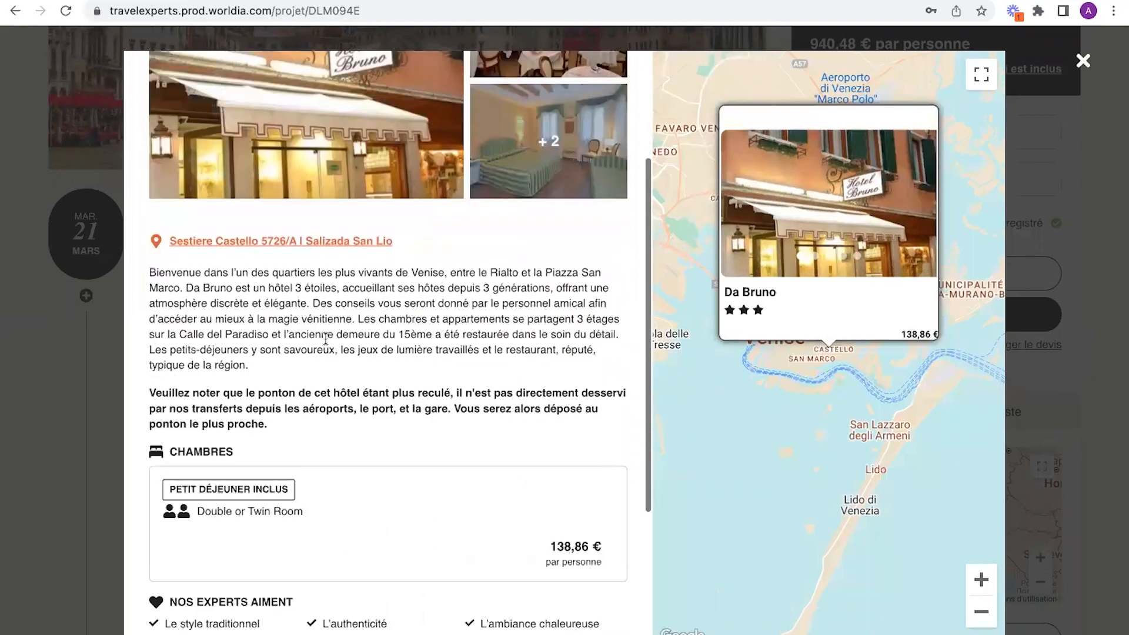
{"action": "scroll", "coordinate": [347, 400], "scroll_direction": "down", "scroll_amount": 1}
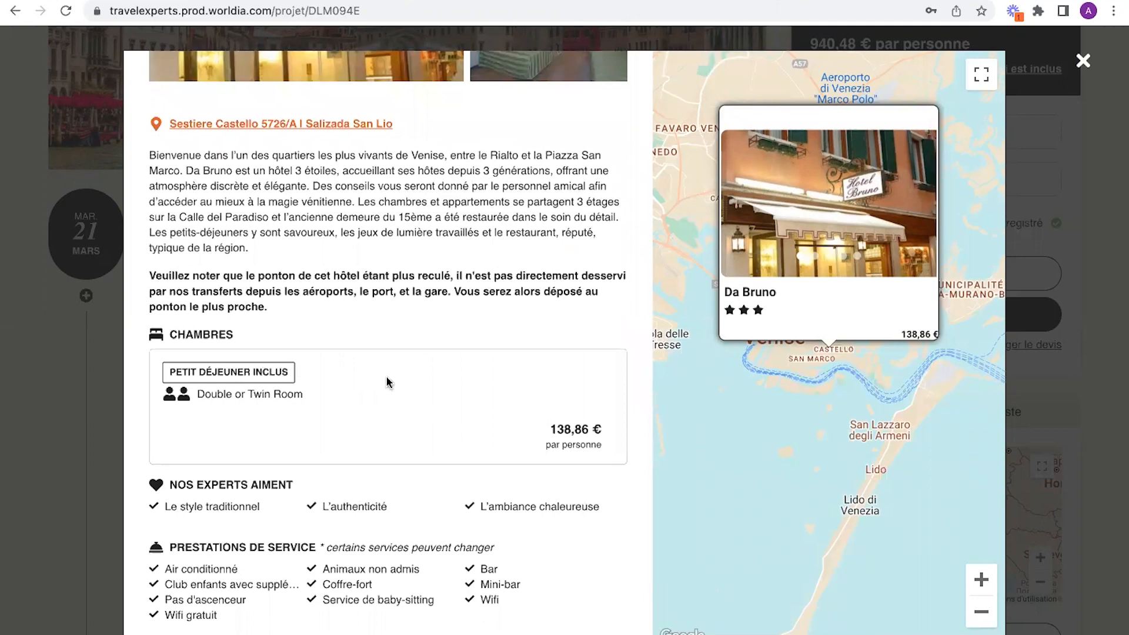
{"action": "scroll", "coordinate": [398, 383], "scroll_direction": "down", "scroll_amount": 2}
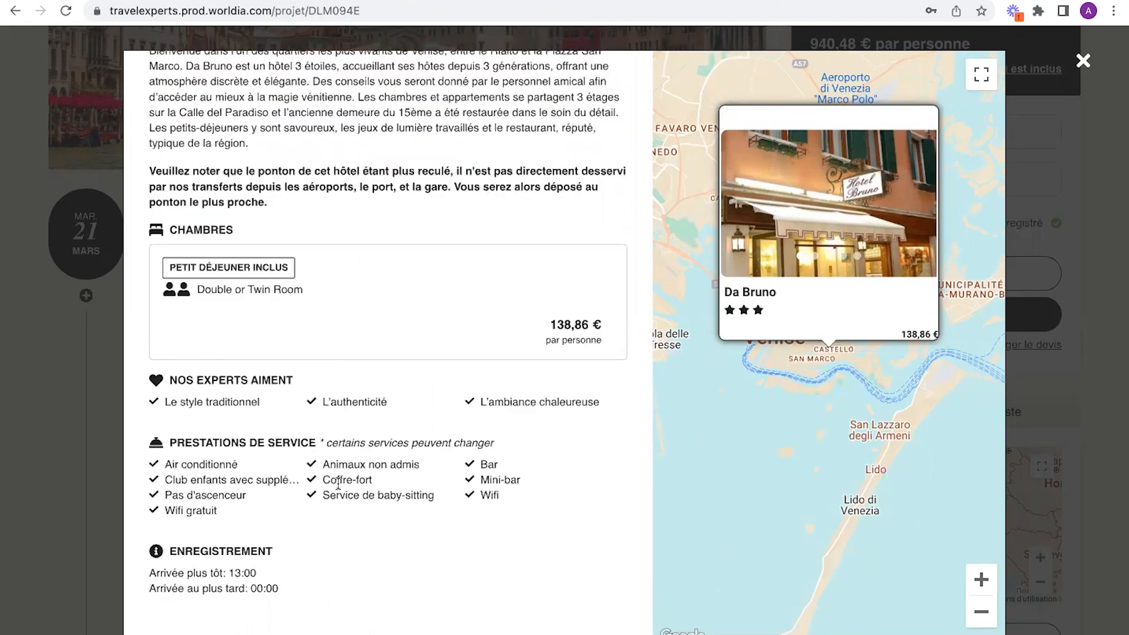
{"action": "left_click", "coordinate": [925, 203]}
{"action": "left_click", "coordinate": [925, 203]}
{"action": "left_click", "coordinate": [926, 203]}
{"action": "scroll", "coordinate": [926, 203], "scroll_direction": "down", "scroll_amount": 1}
{"action": "left_click", "coordinate": [1084, 61]}
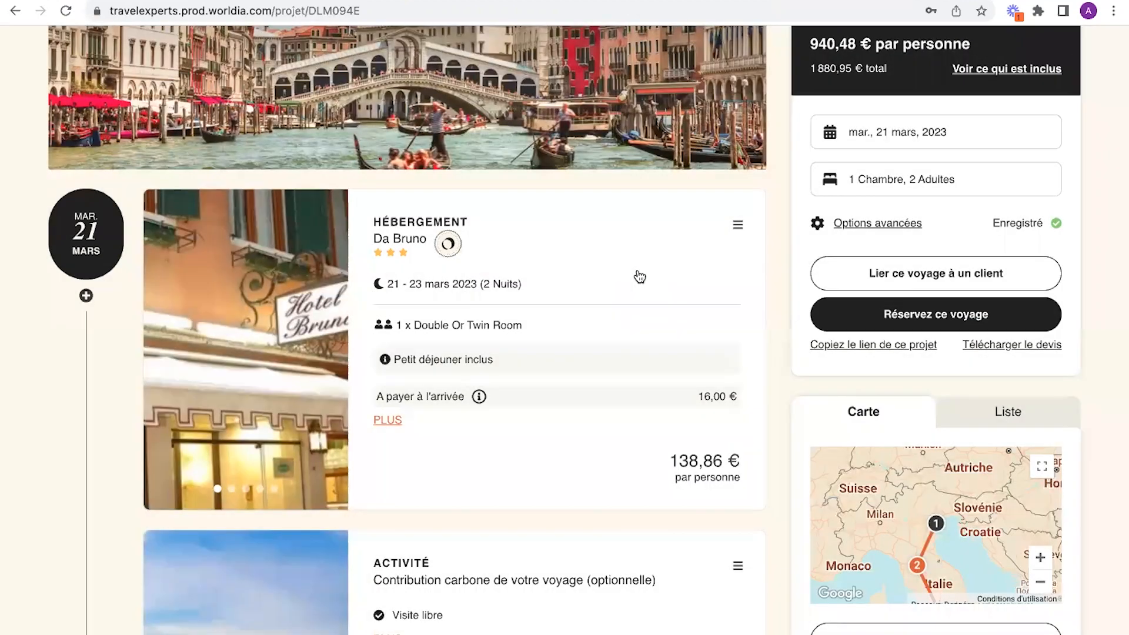
Step: Open the replacement hotel choice for Da Bruno in Venice and browse the list, its map and the second page of results
{"action": "left_click", "coordinate": [738, 226]}
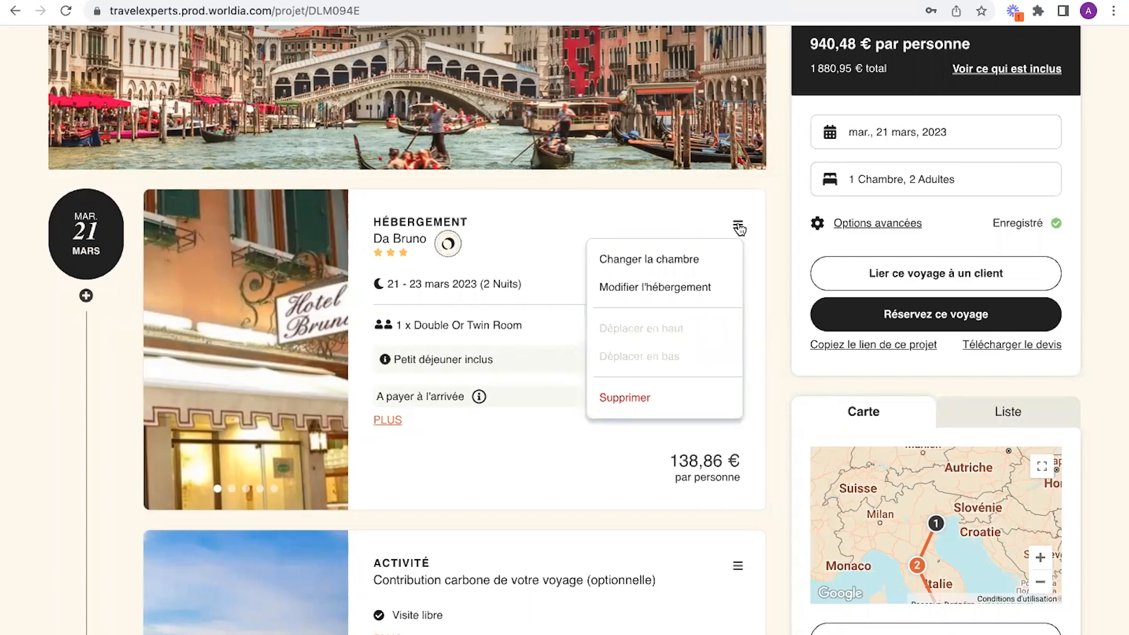
{"action": "left_click", "coordinate": [699, 288]}
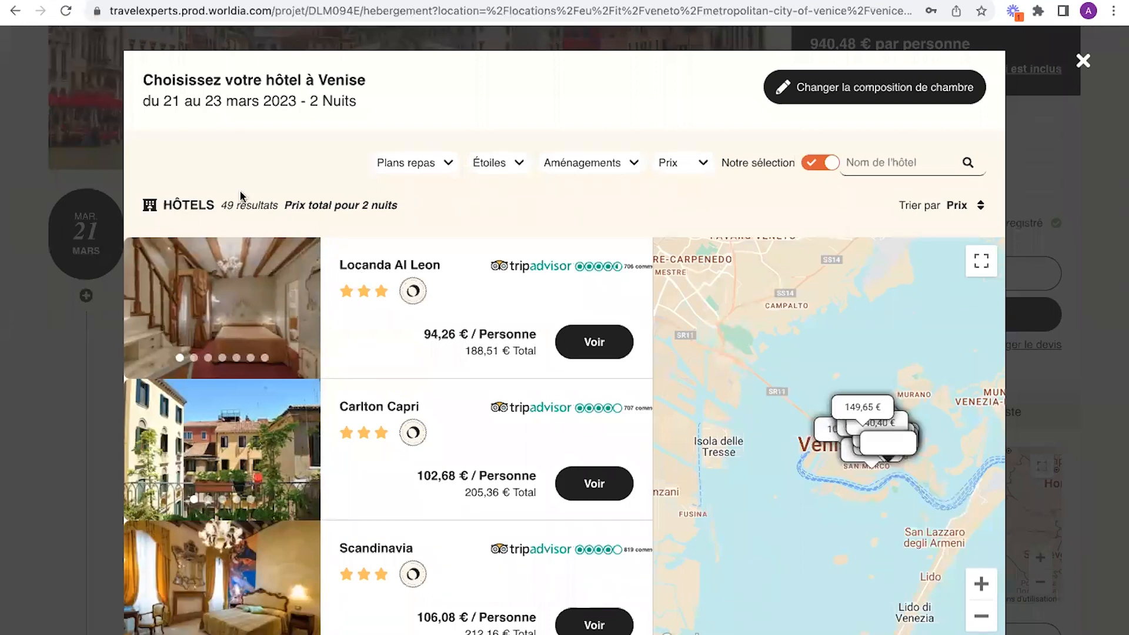
{"action": "mouse_move", "coordinate": [250, 318]}
{"action": "mouse_move", "coordinate": [266, 460]}
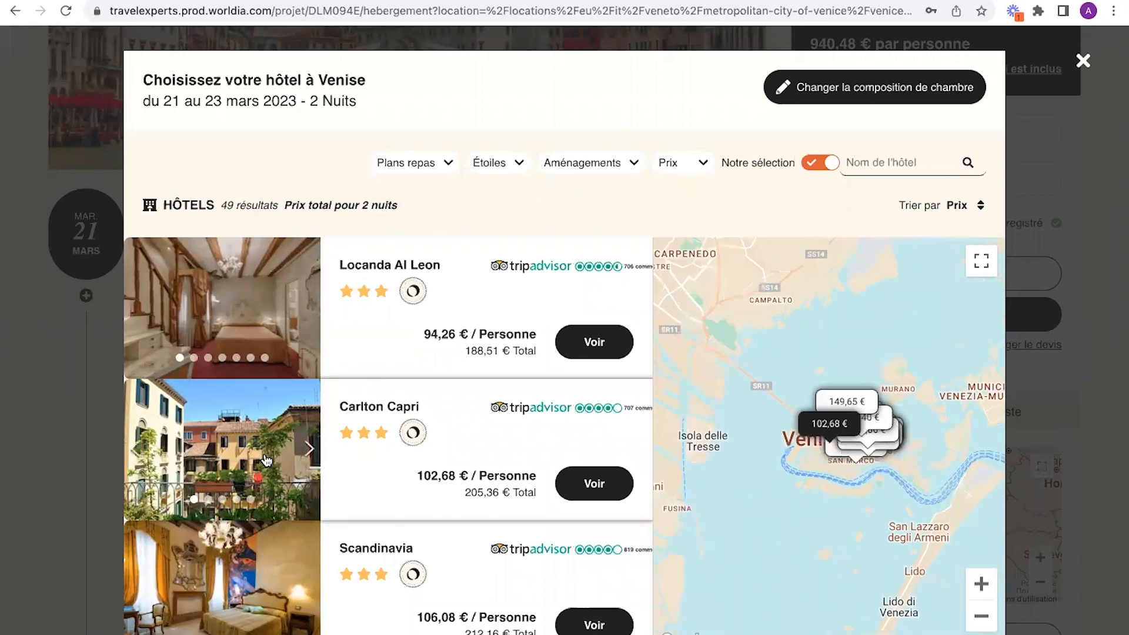
{"action": "mouse_move", "coordinate": [275, 556]}
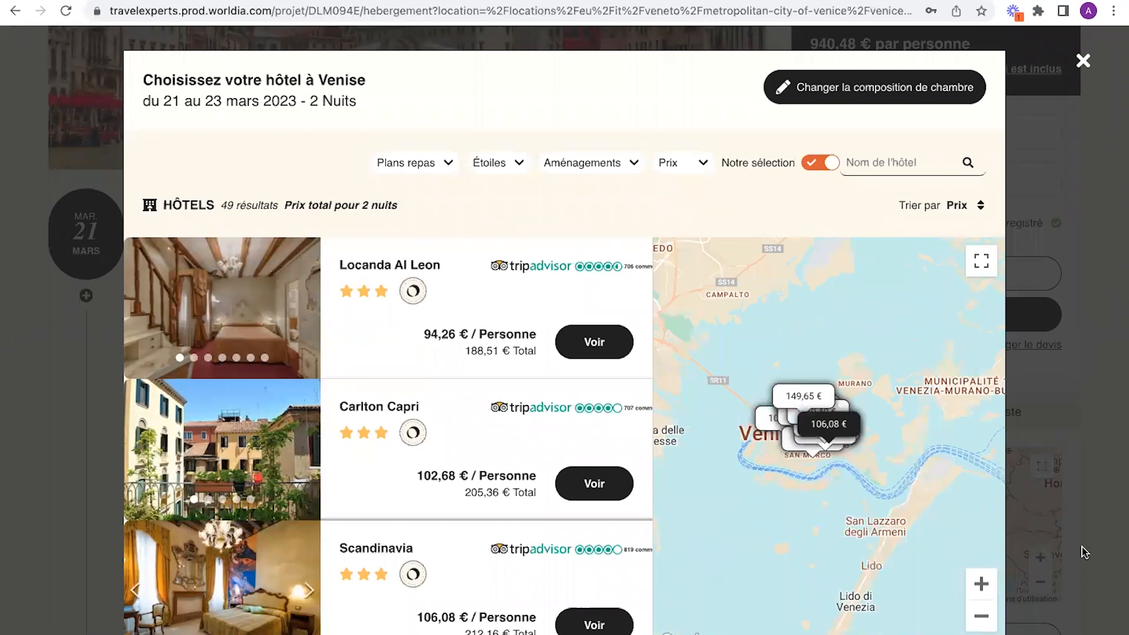
{"action": "left_click", "coordinate": [989, 586]}
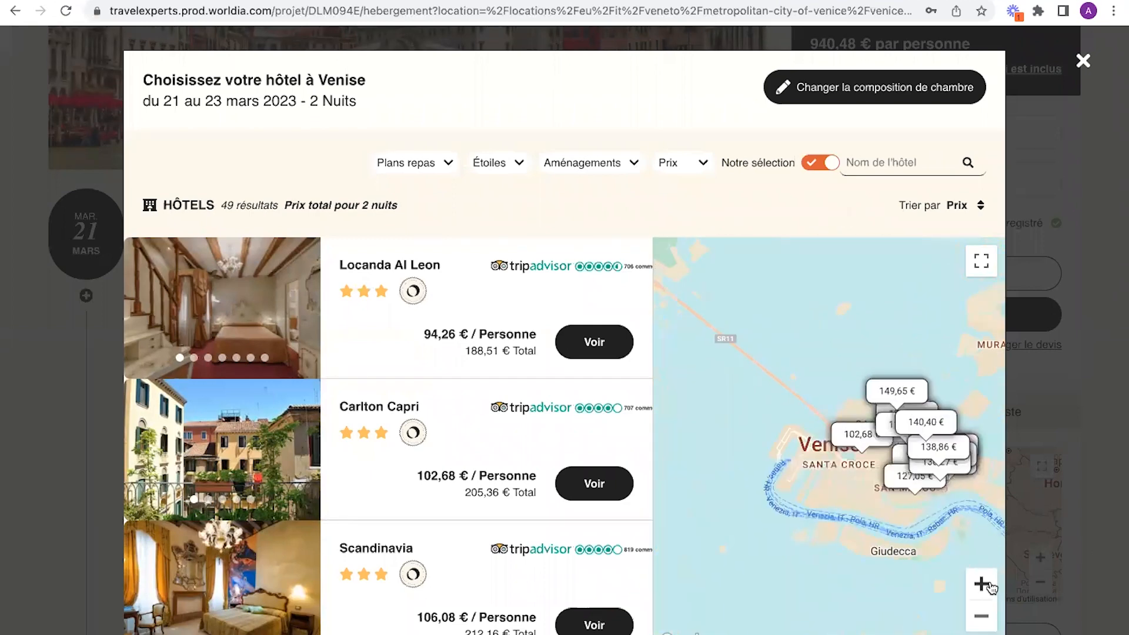
{"action": "mouse_move", "coordinate": [202, 323]}
{"action": "scroll", "coordinate": [202, 323], "scroll_direction": "down", "scroll_amount": 2}
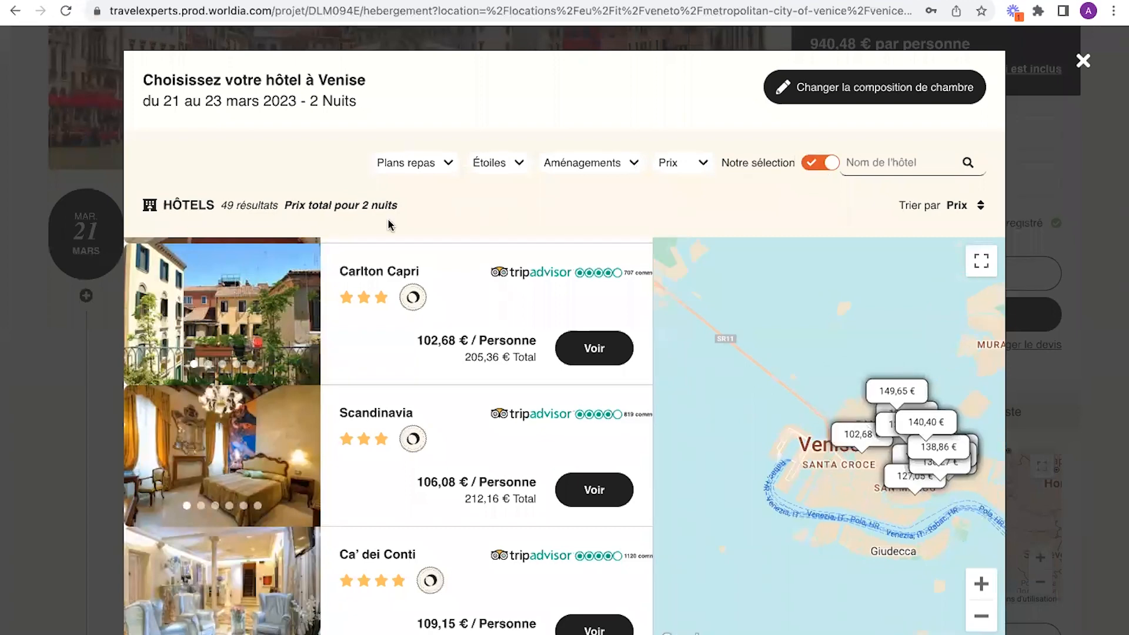
{"action": "scroll", "coordinate": [353, 323], "scroll_direction": "down", "scroll_amount": 2}
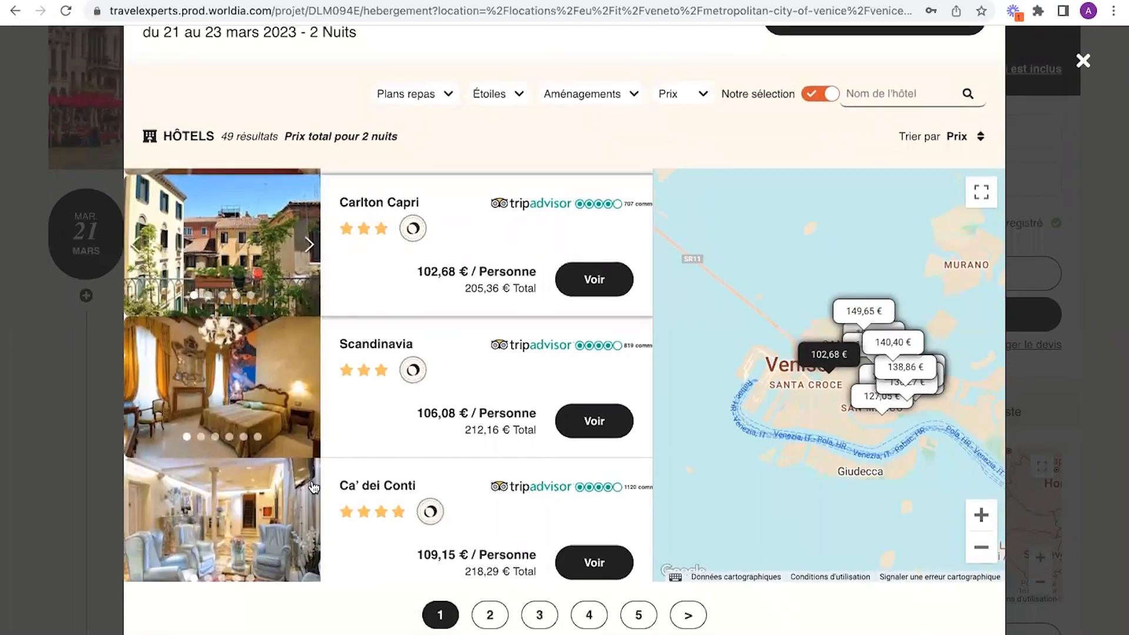
{"action": "left_click", "coordinate": [487, 615]}
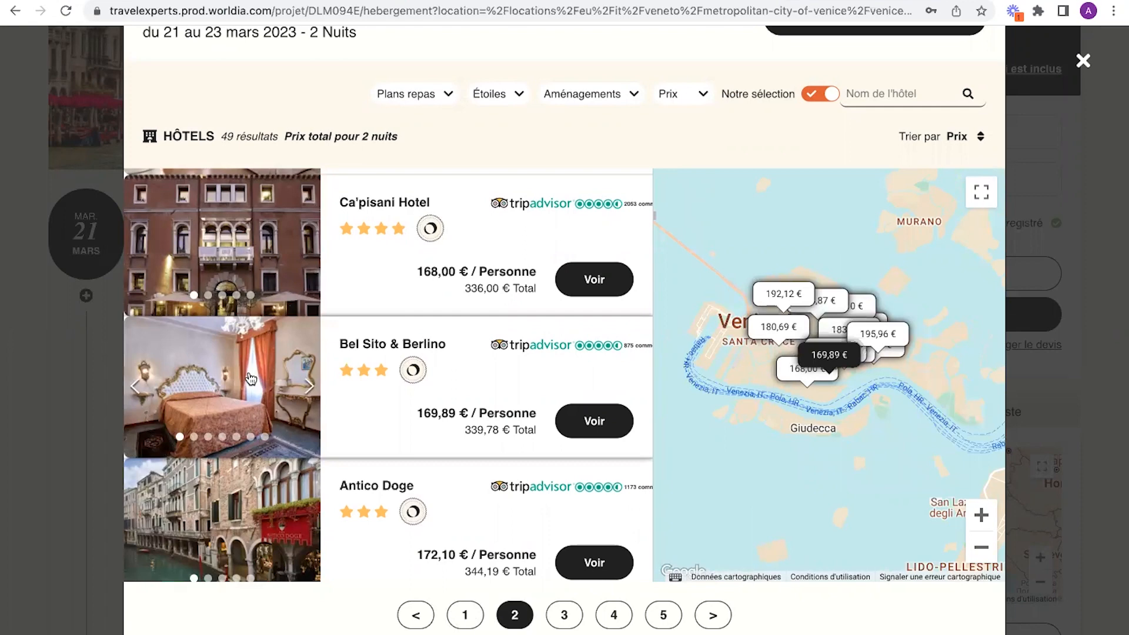
Step: Choose the Bel Sito & Berlino hotel with the breakfast-included "Chambre Double - Classic" room at 191,33 € per person and confirm
{"action": "left_click", "coordinate": [250, 378]}
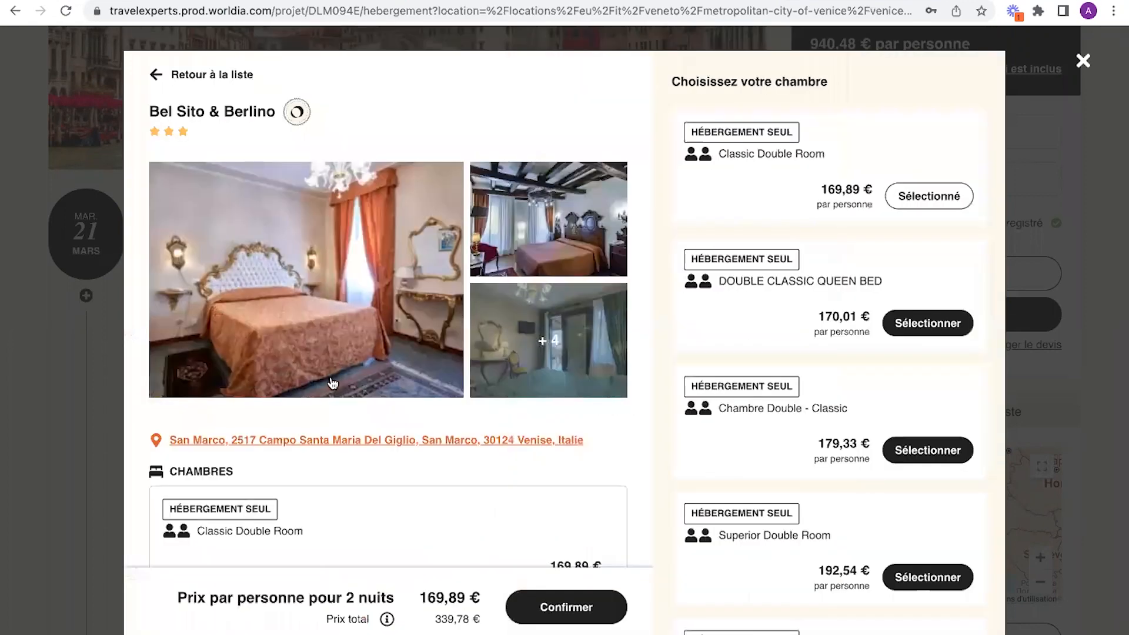
{"action": "scroll", "coordinate": [332, 383], "scroll_direction": "down", "scroll_amount": 4}
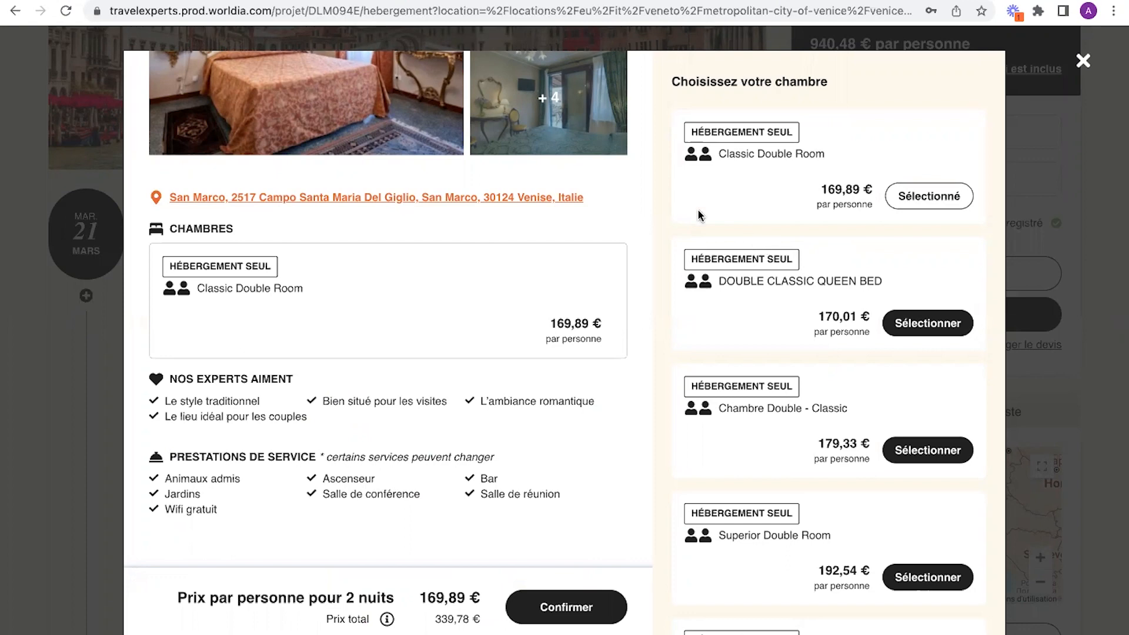
{"action": "scroll", "coordinate": [698, 212], "scroll_direction": "down", "scroll_amount": 5}
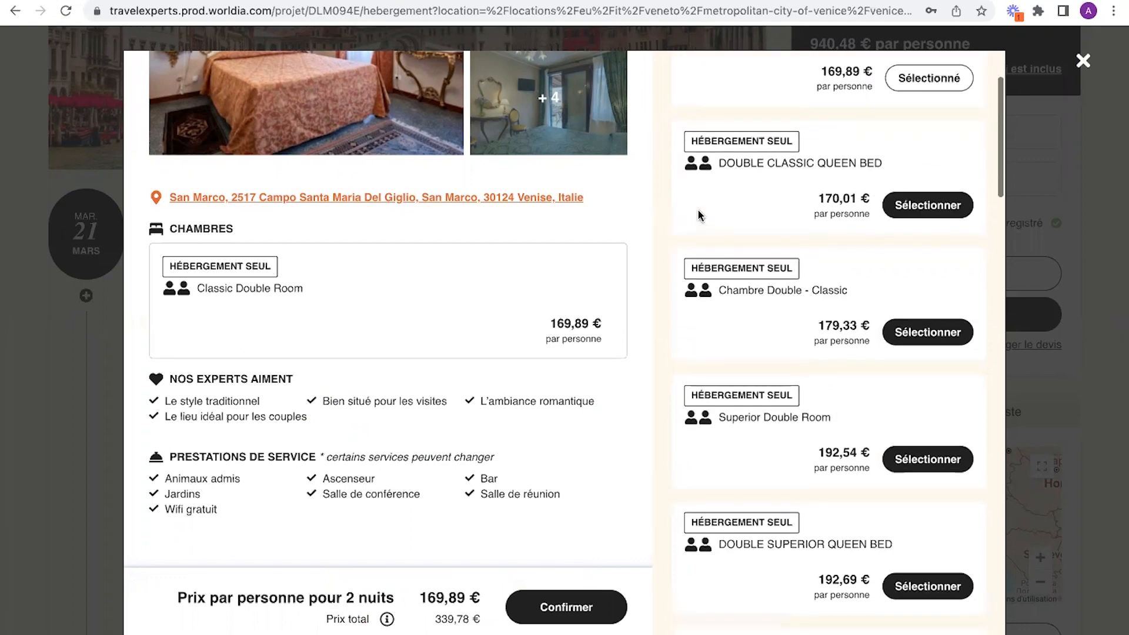
{"action": "scroll", "coordinate": [699, 215], "scroll_direction": "down", "scroll_amount": 1}
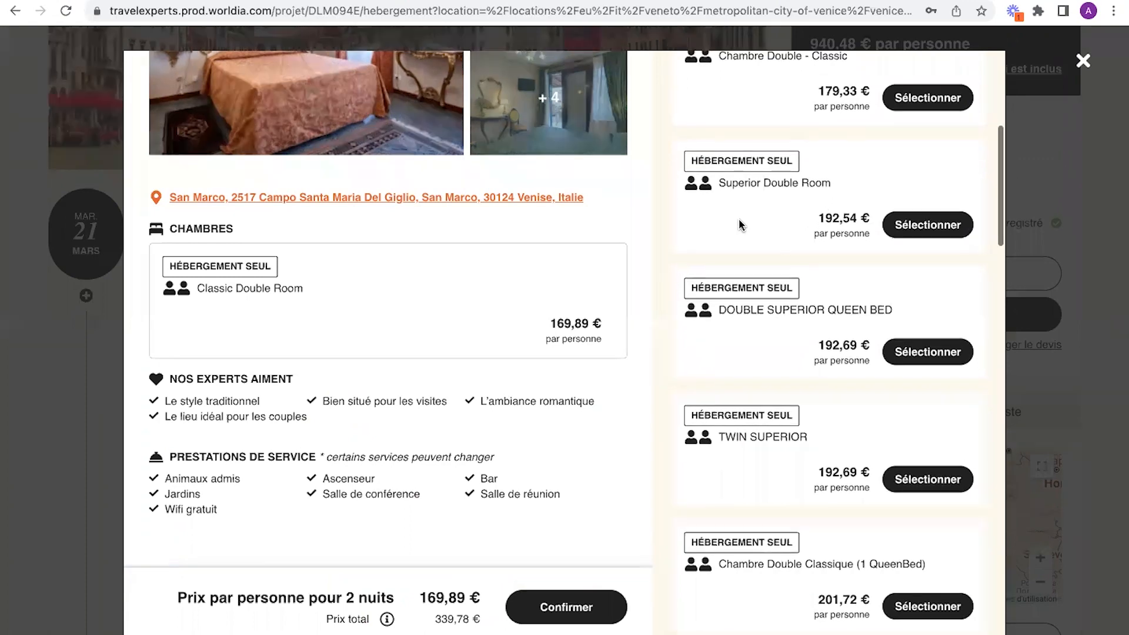
{"action": "scroll", "coordinate": [739, 220], "scroll_direction": "down", "scroll_amount": 3}
{"action": "scroll", "coordinate": [739, 220], "scroll_direction": "down", "scroll_amount": 14}
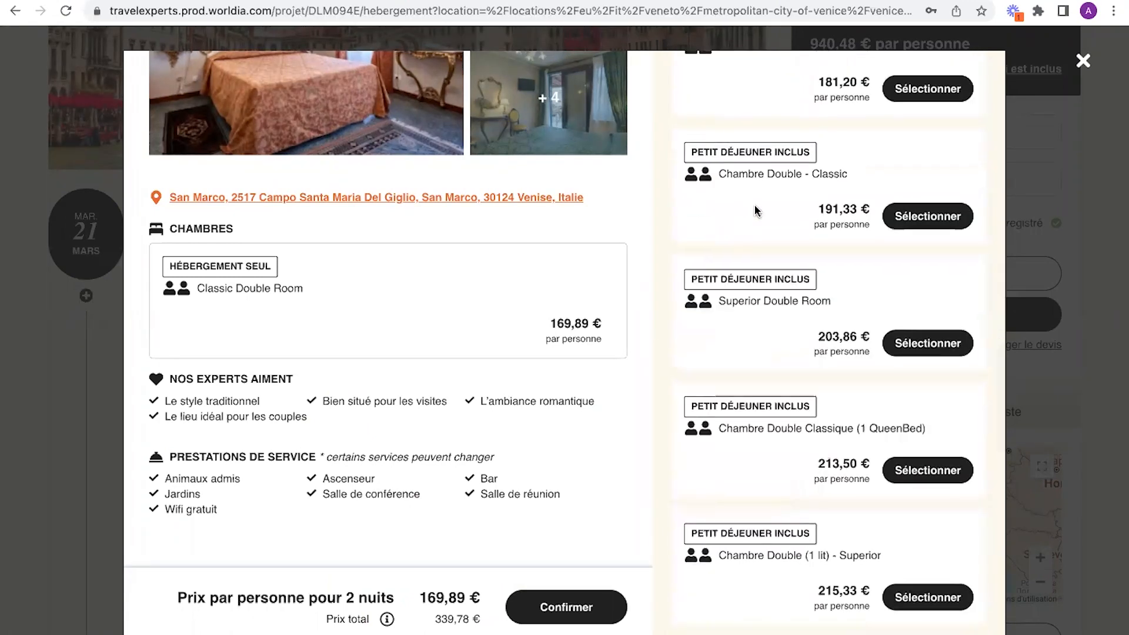
{"action": "scroll", "coordinate": [759, 206], "scroll_direction": "up", "scroll_amount": 1}
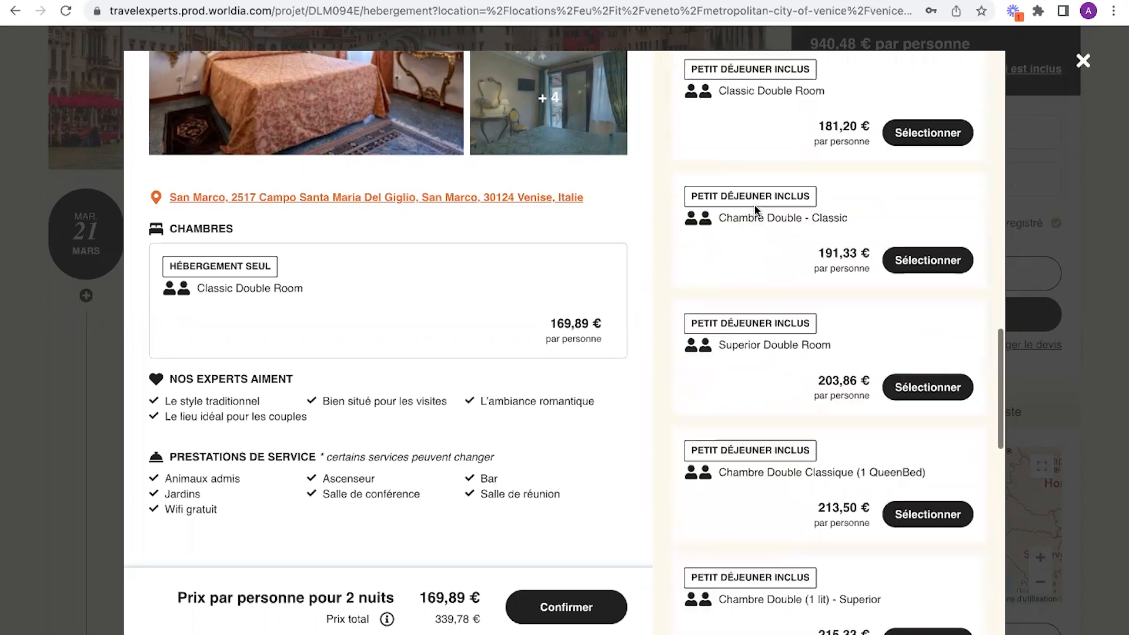
{"action": "left_click", "coordinate": [928, 271]}
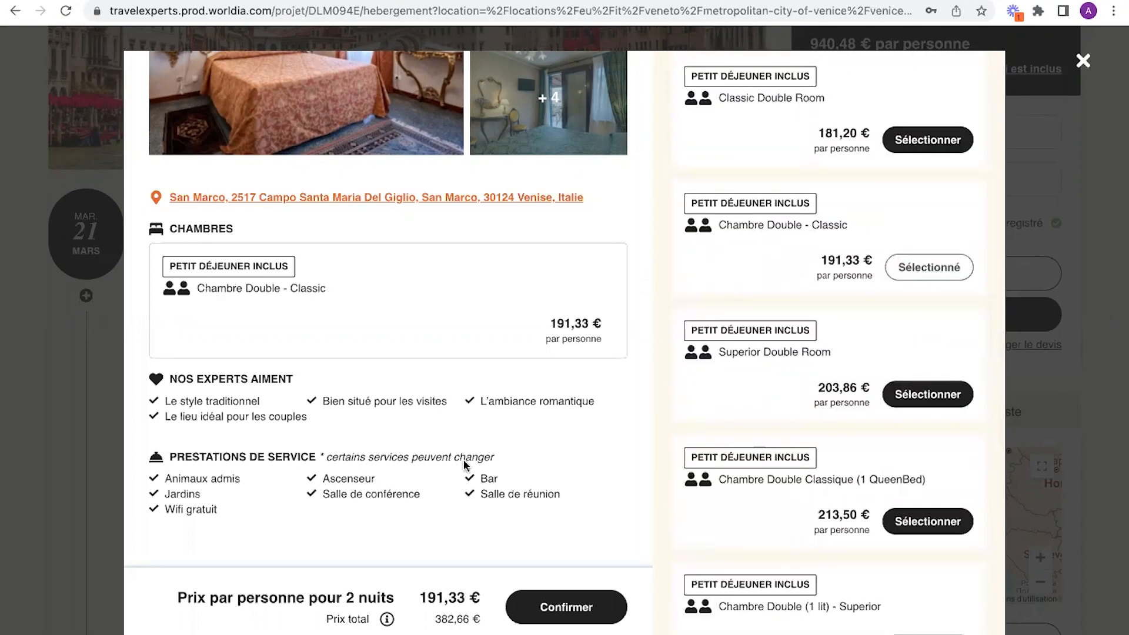
{"action": "left_click", "coordinate": [553, 612]}
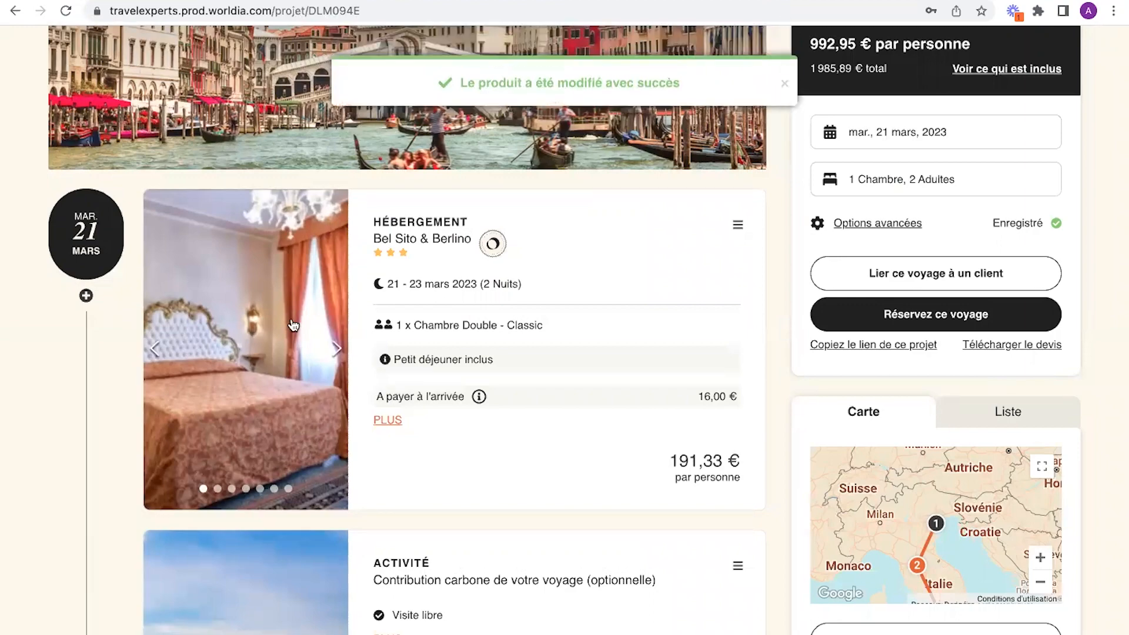
Step: Review the Venice airport transfer for the new hotel and the rest of the 21 March programme
{"action": "scroll", "coordinate": [293, 325], "scroll_direction": "up", "scroll_amount": 7}
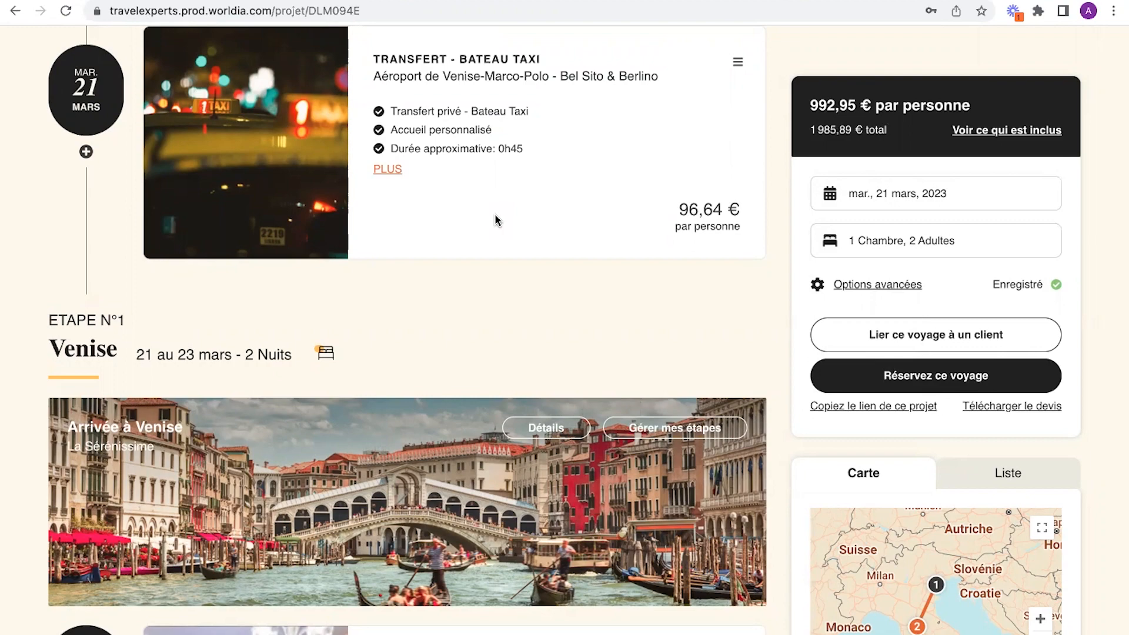
{"action": "scroll", "coordinate": [567, 284], "scroll_direction": "down", "scroll_amount": 7}
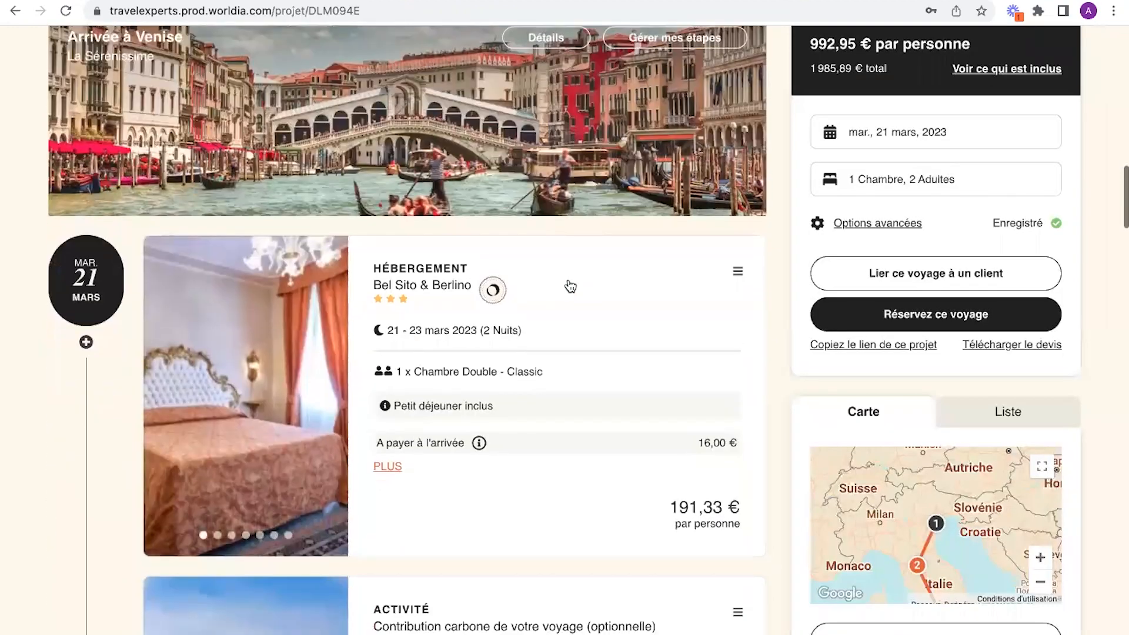
{"action": "scroll", "coordinate": [570, 286], "scroll_direction": "down", "scroll_amount": 4}
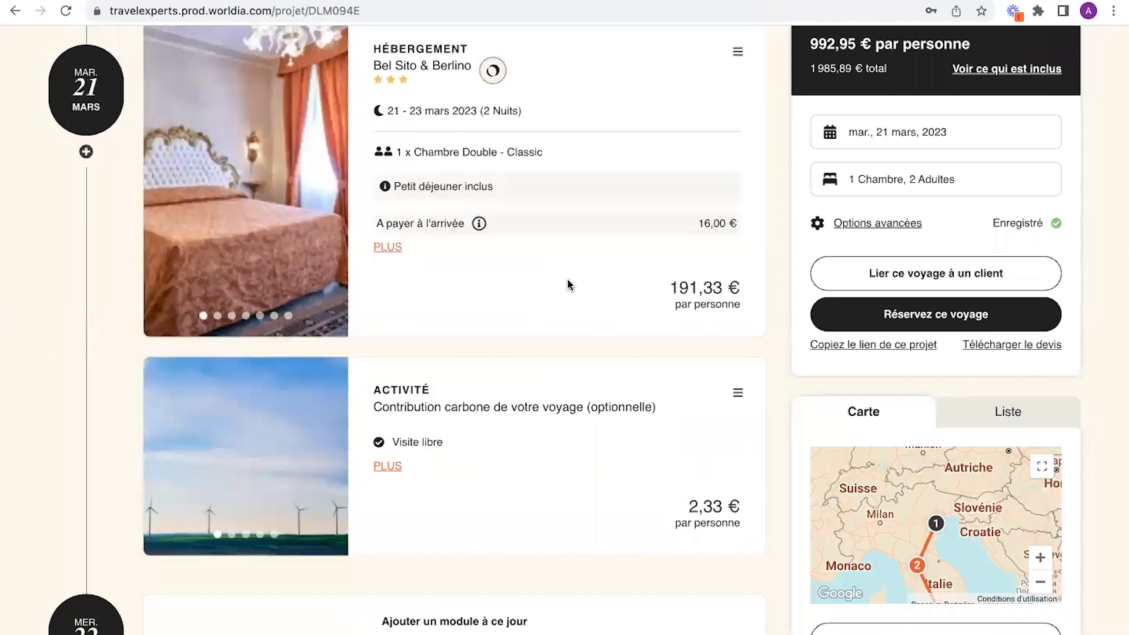
{"action": "scroll", "coordinate": [569, 287], "scroll_direction": "down", "scroll_amount": 2}
{"action": "scroll", "coordinate": [569, 286], "scroll_direction": "up", "scroll_amount": 1}
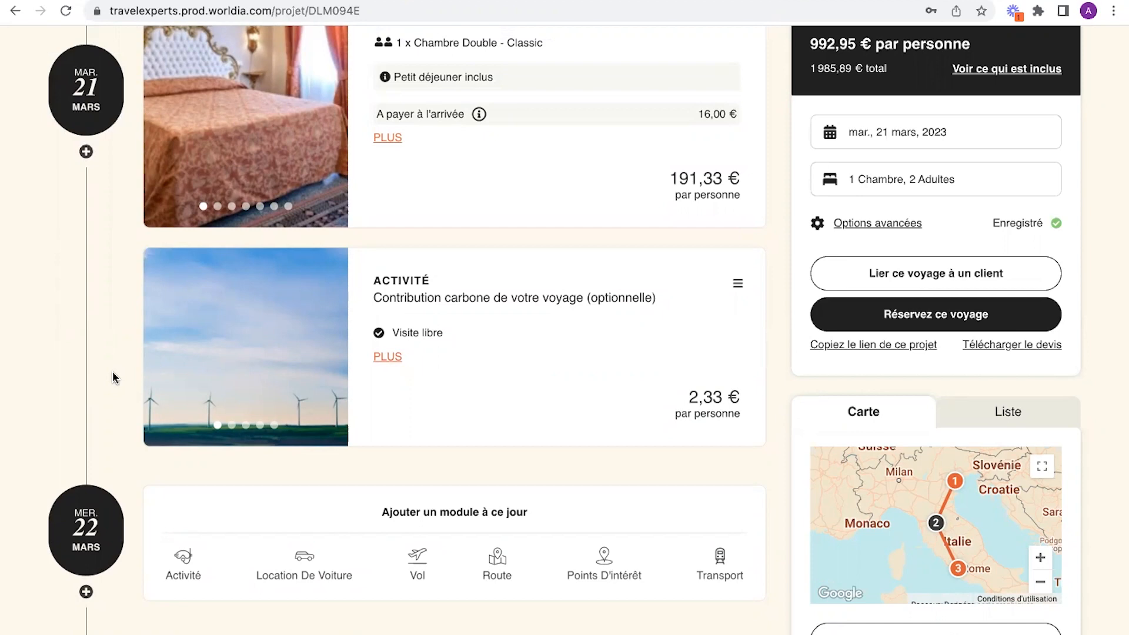
Step: Examine the optional carbon contribution activity's programme and its available project options, and close the sheet without changing the project
{"action": "left_click", "coordinate": [387, 358]}
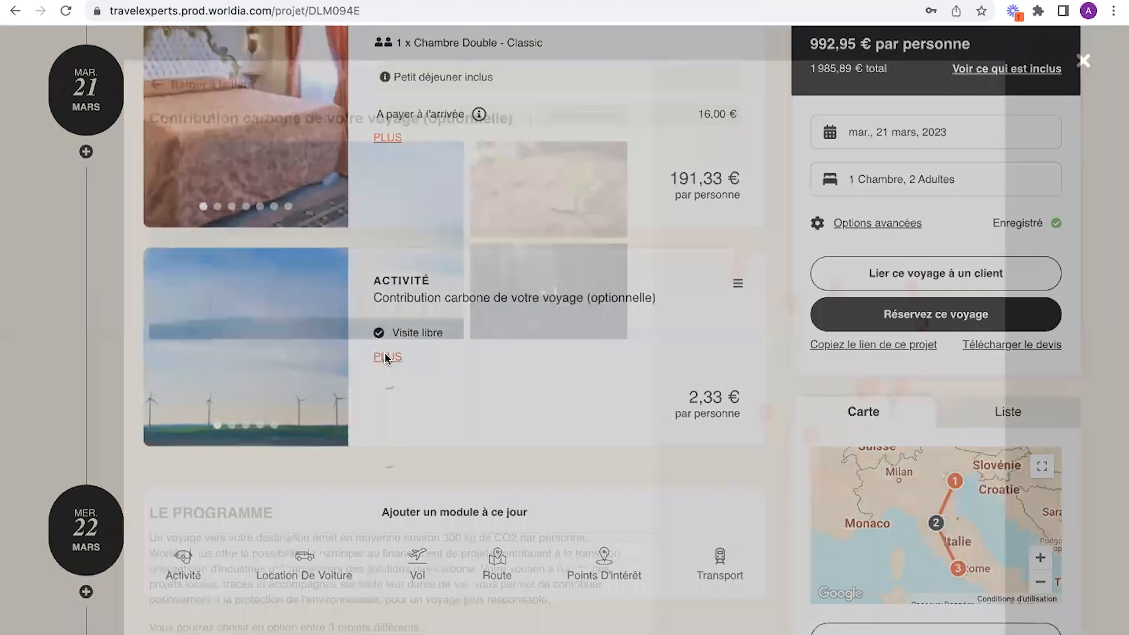
{"action": "scroll", "coordinate": [385, 358], "scroll_direction": "down", "scroll_amount": 3}
{"action": "scroll", "coordinate": [385, 357], "scroll_direction": "down", "scroll_amount": 4}
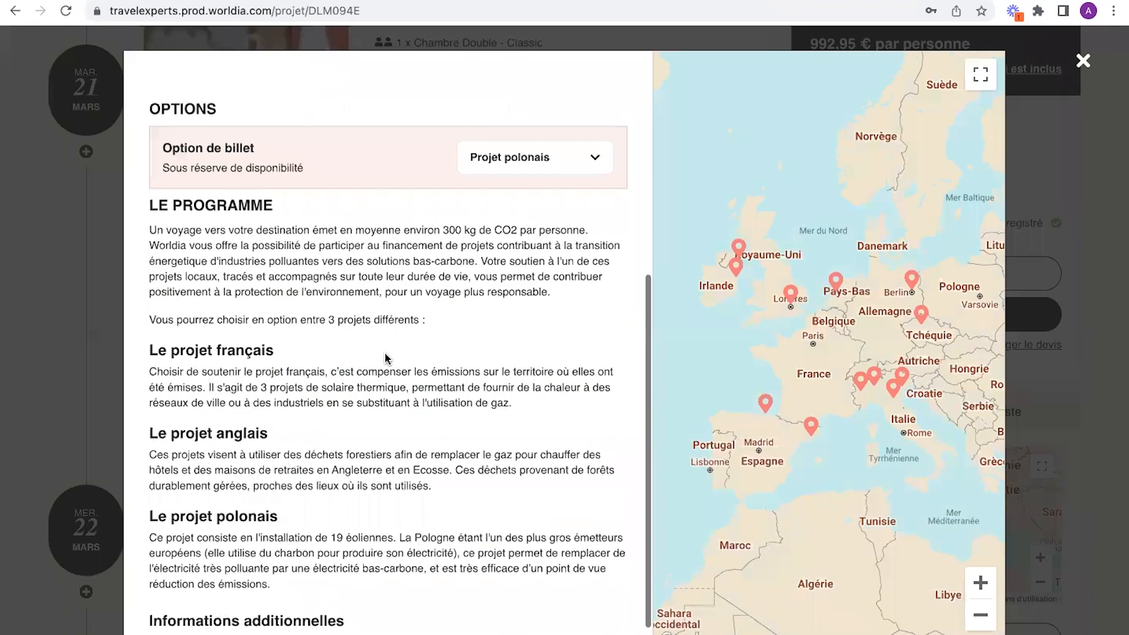
{"action": "scroll", "coordinate": [387, 357], "scroll_direction": "down", "scroll_amount": 1}
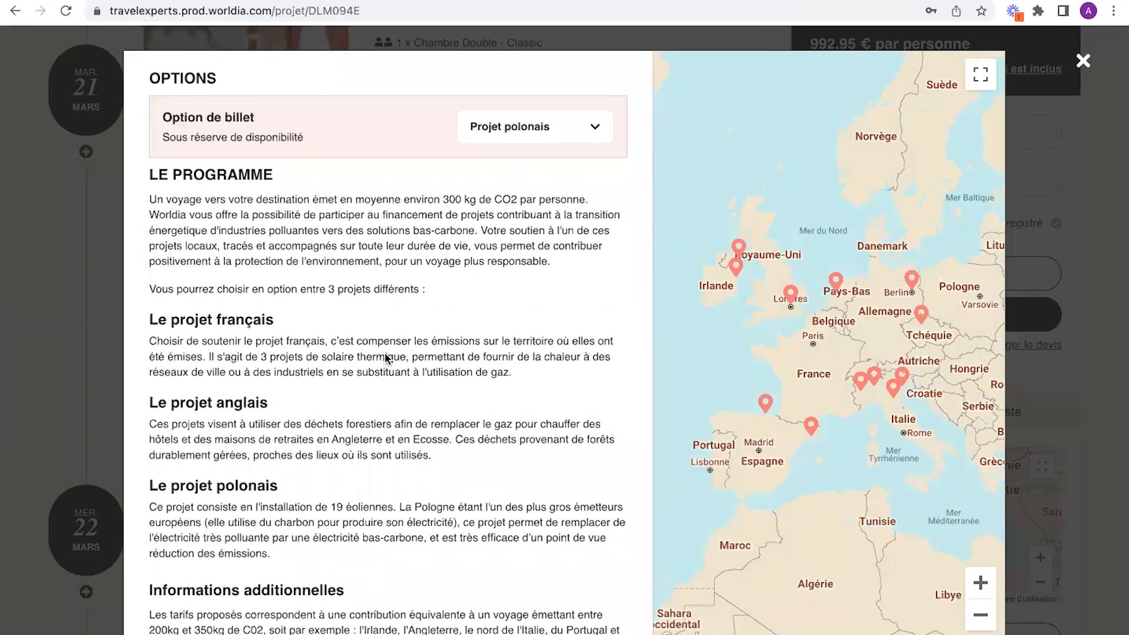
{"action": "scroll", "coordinate": [387, 358], "scroll_direction": "up", "scroll_amount": 1}
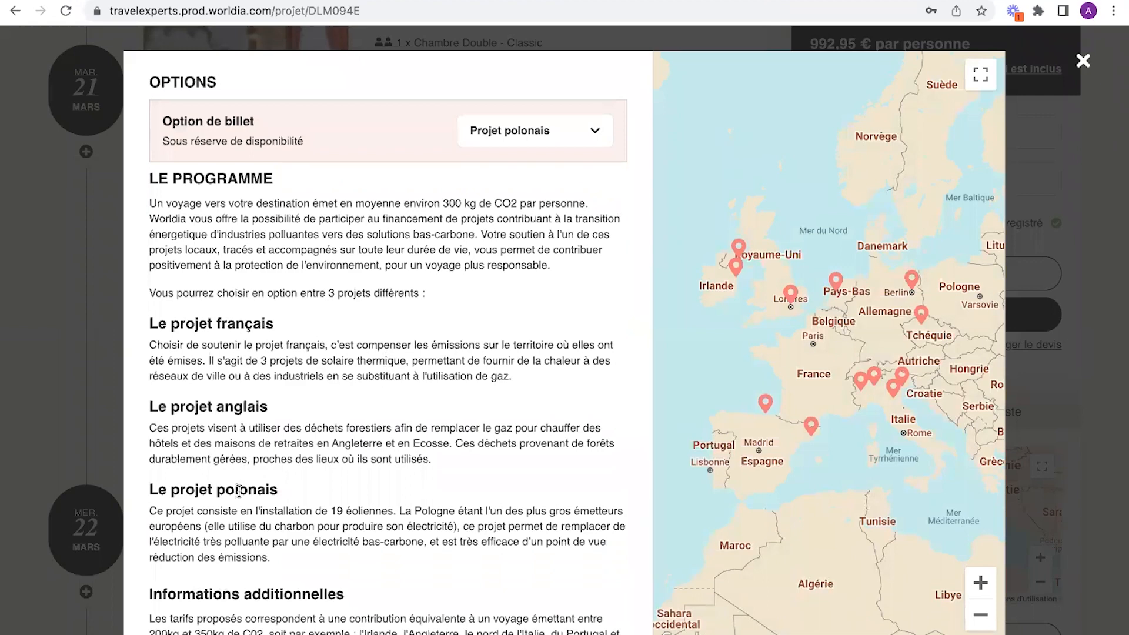
{"action": "scroll", "coordinate": [239, 491], "scroll_direction": "down", "scroll_amount": 1}
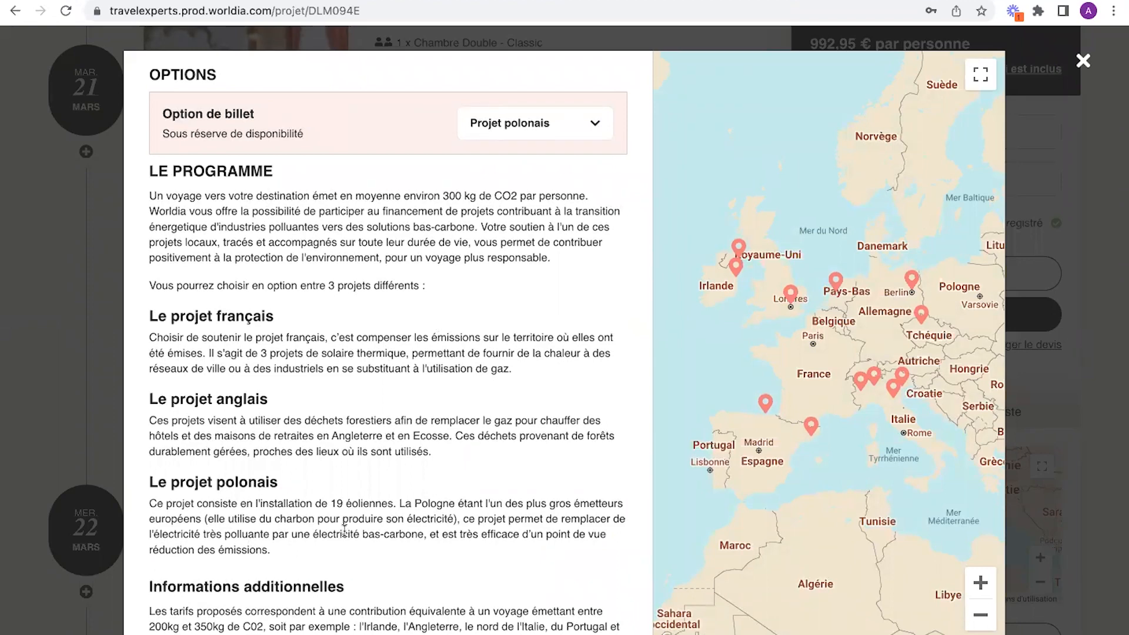
{"action": "left_click", "coordinate": [535, 126]}
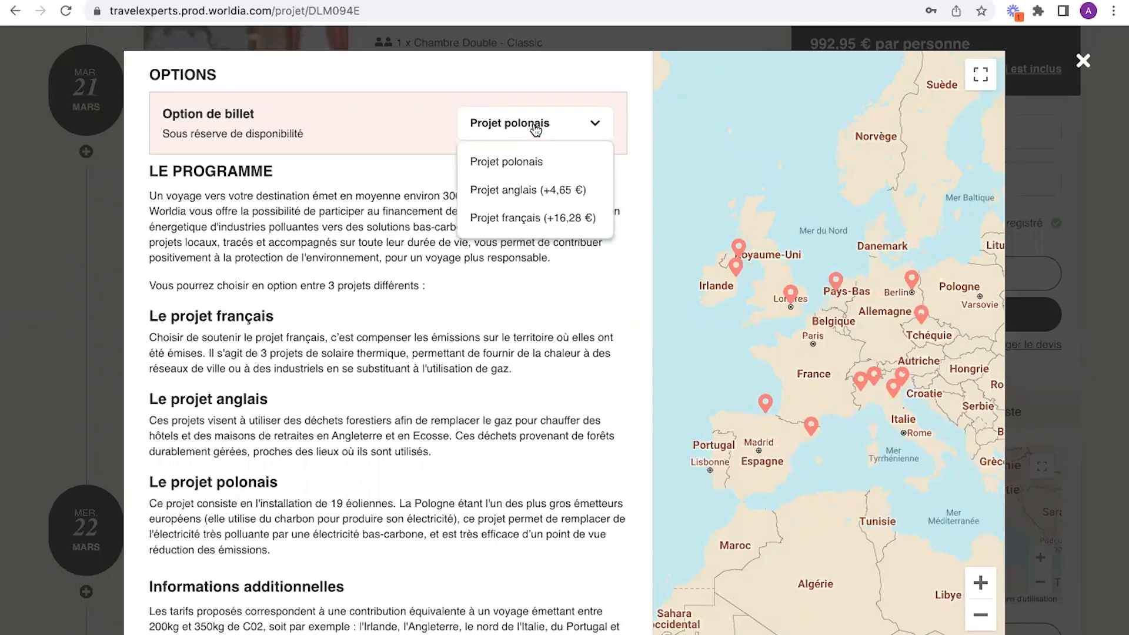
{"action": "left_click", "coordinate": [543, 293]}
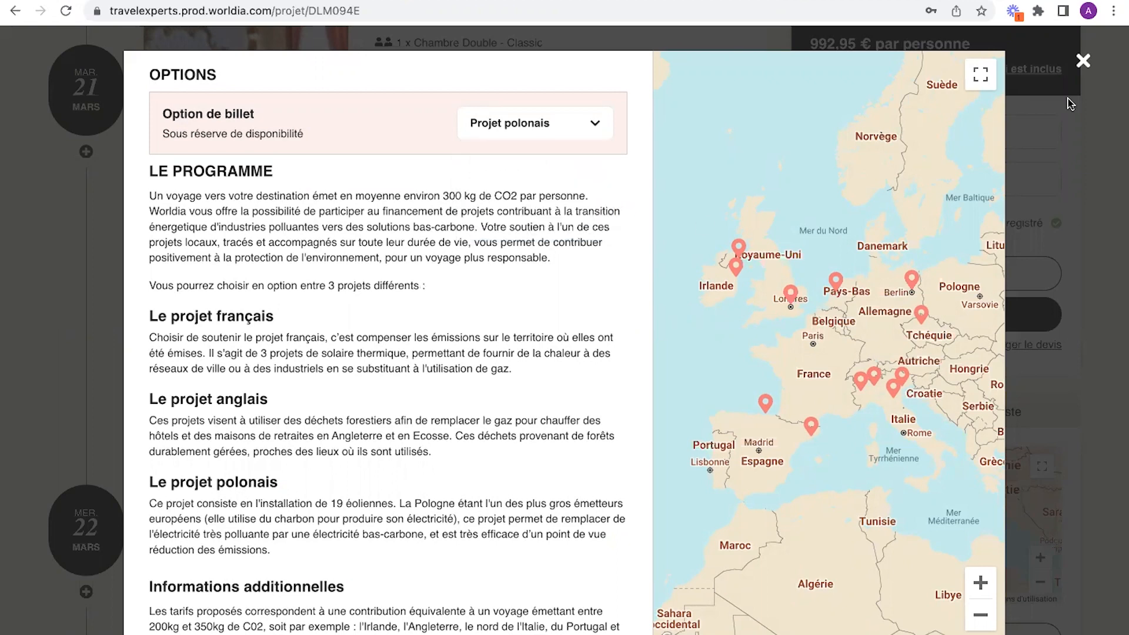
{"action": "left_click", "coordinate": [1084, 61]}
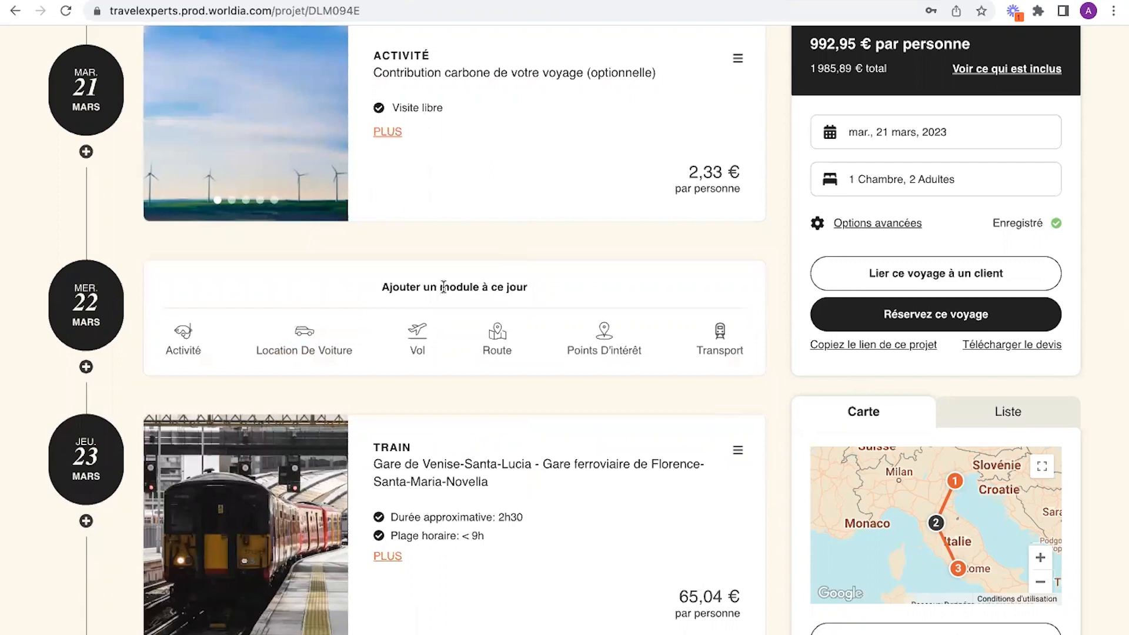
Step: Search for Venice activities to add to the free day of 22 March
{"action": "left_click", "coordinate": [196, 352]}
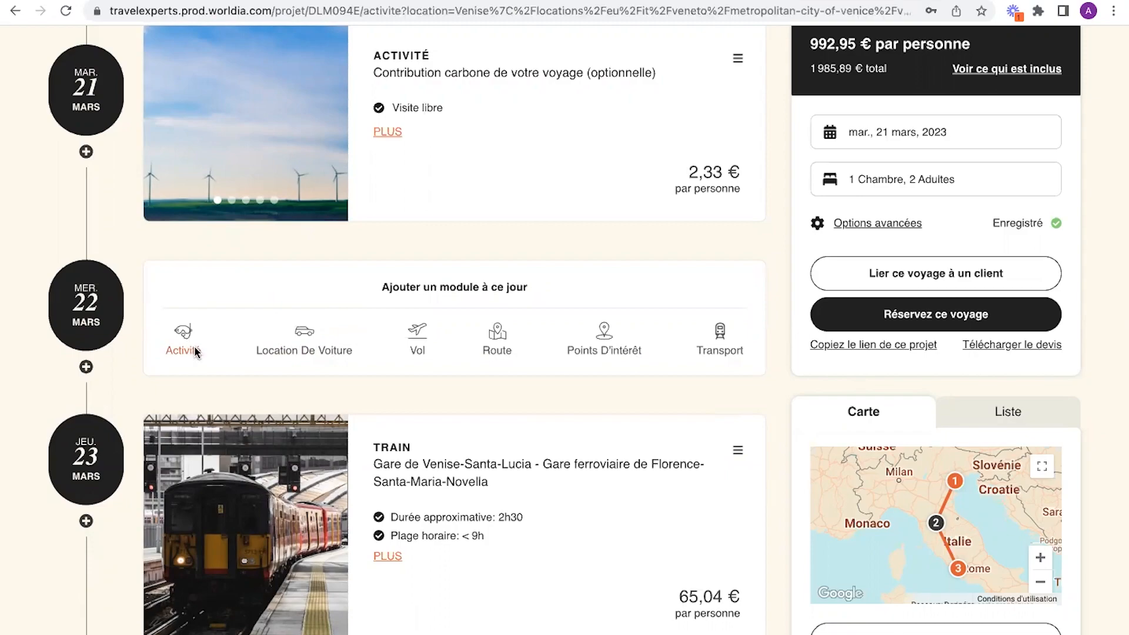
{"action": "left_click", "coordinate": [558, 252]}
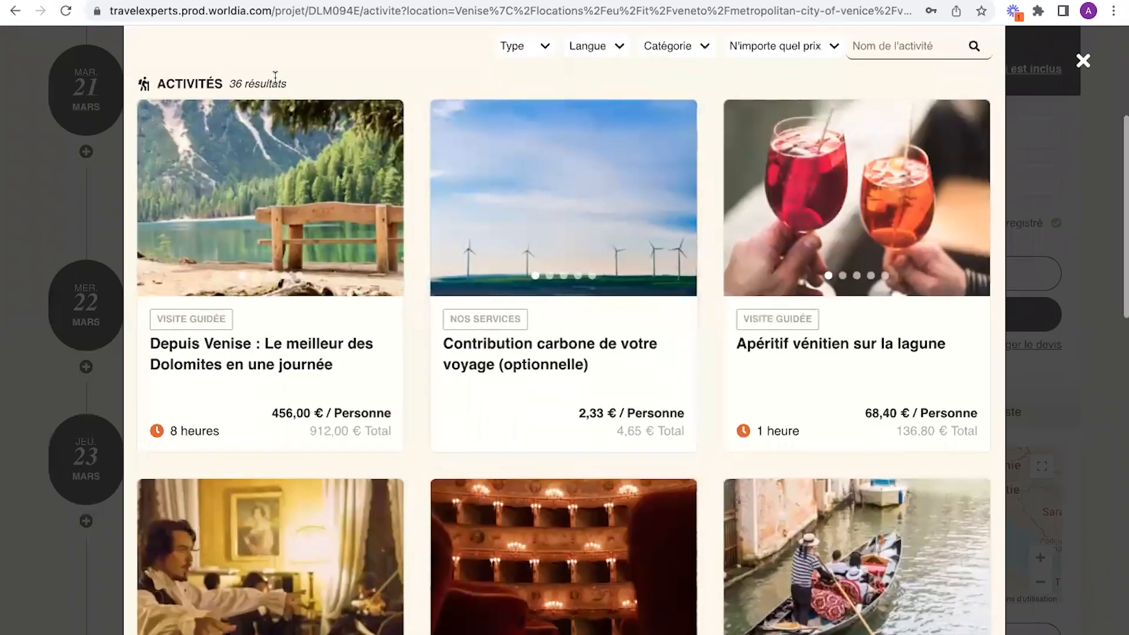
{"action": "scroll", "coordinate": [265, 86], "scroll_direction": "up", "scroll_amount": 3}
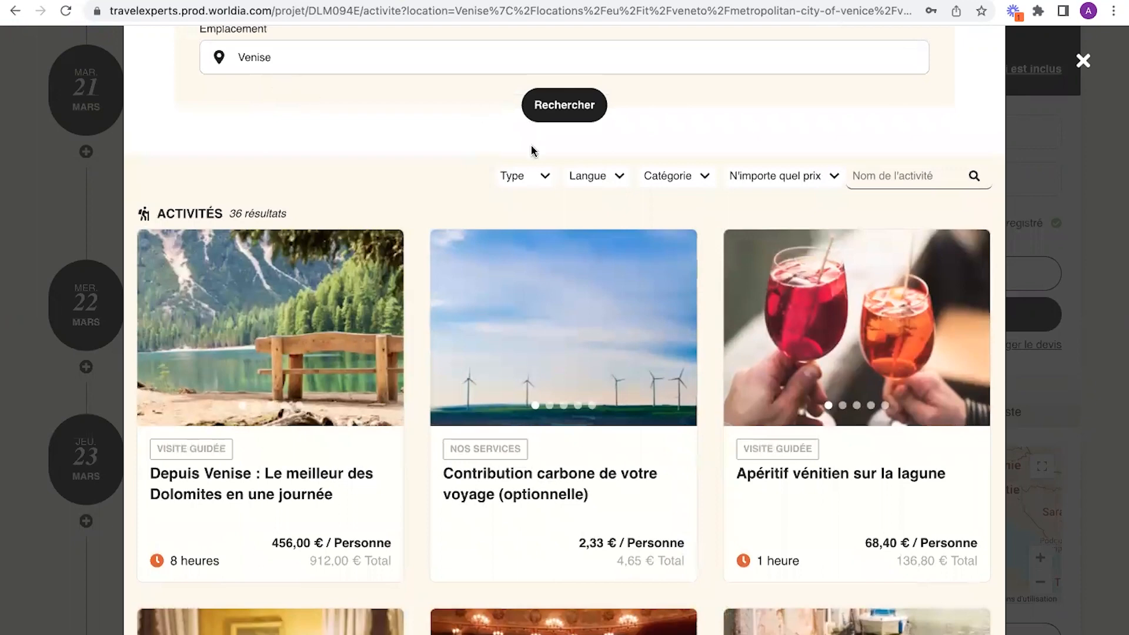
Step: Filter the Venice activities by type Privé and language Français, and browse the filtered list
{"action": "left_click", "coordinate": [534, 179]}
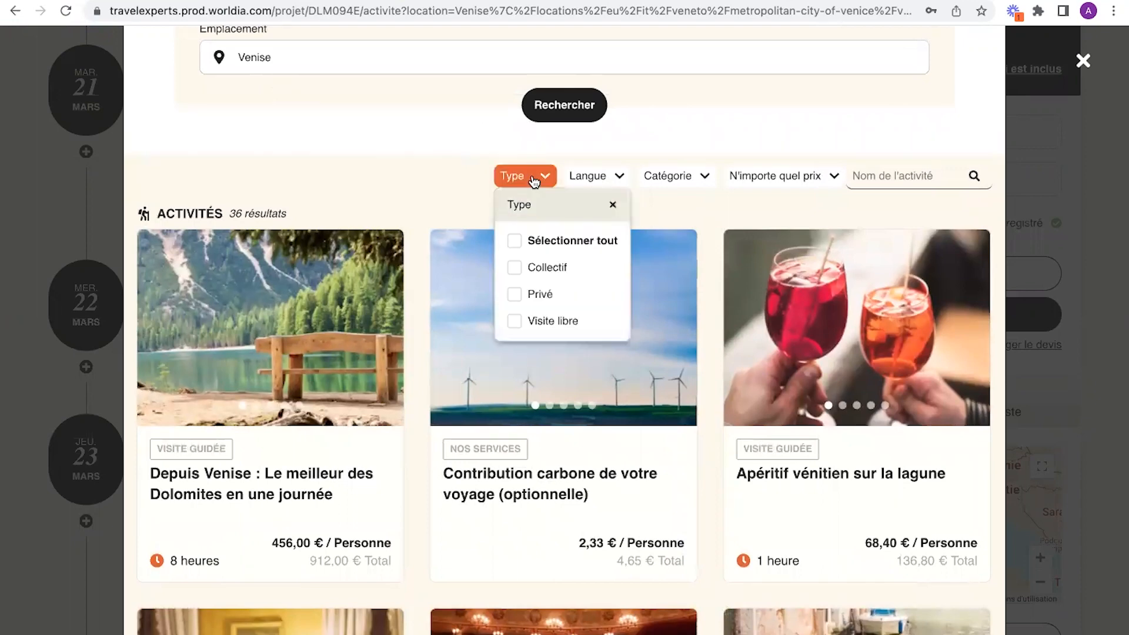
{"action": "left_click", "coordinate": [514, 294]}
{"action": "left_click", "coordinate": [387, 203]}
{"action": "left_click", "coordinate": [608, 182]}
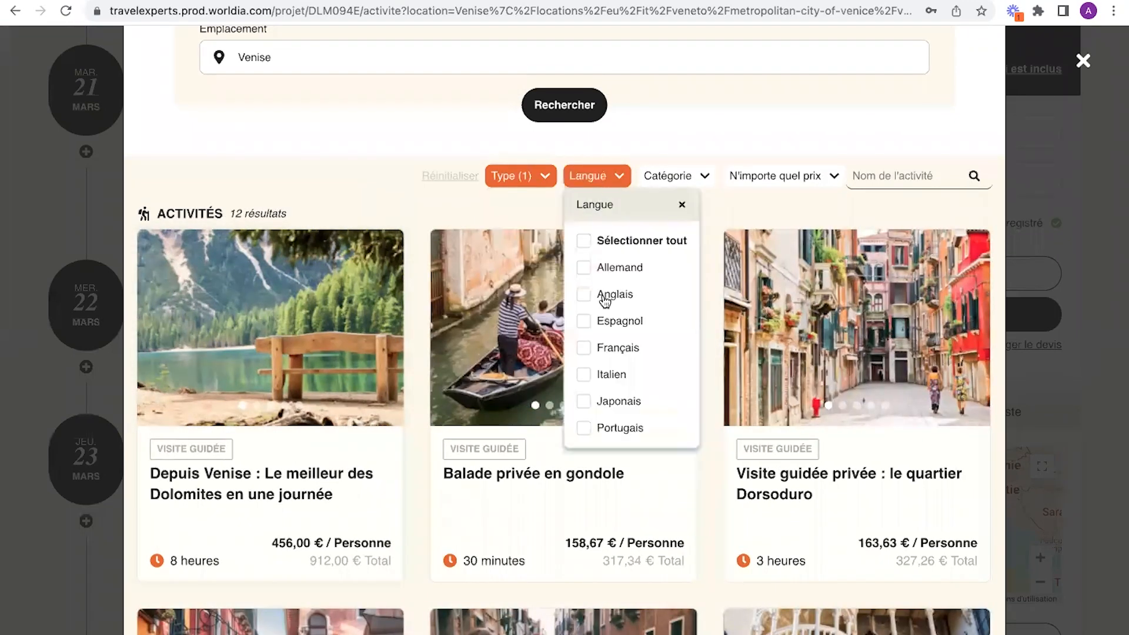
{"action": "left_click", "coordinate": [586, 348]}
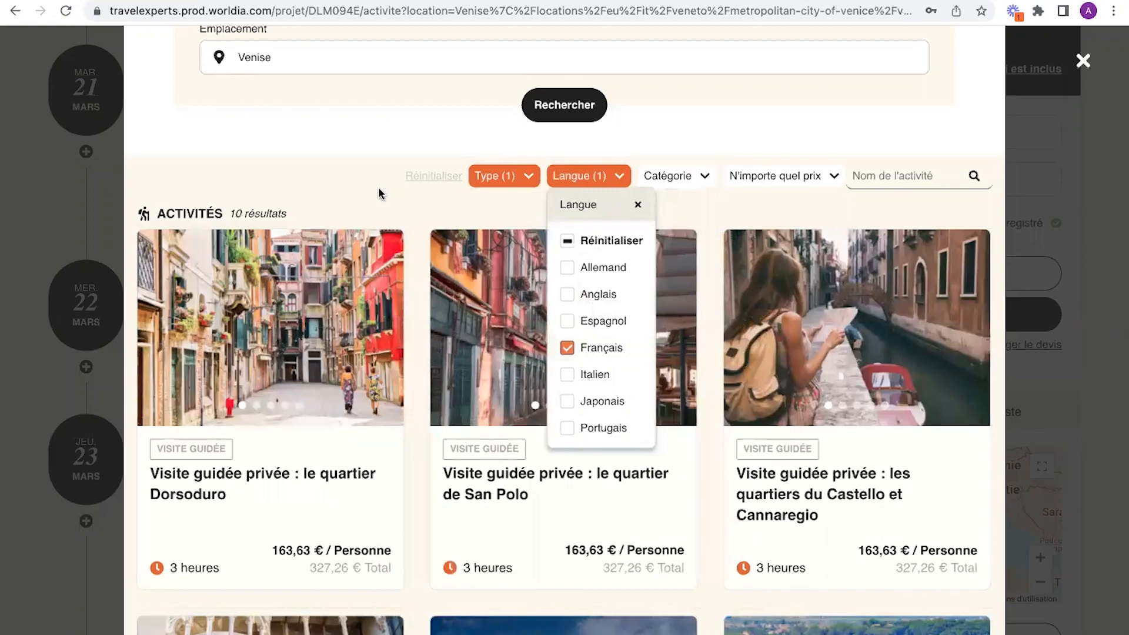
{"action": "left_click", "coordinate": [374, 193]}
{"action": "scroll", "coordinate": [374, 193], "scroll_direction": "down", "scroll_amount": 4}
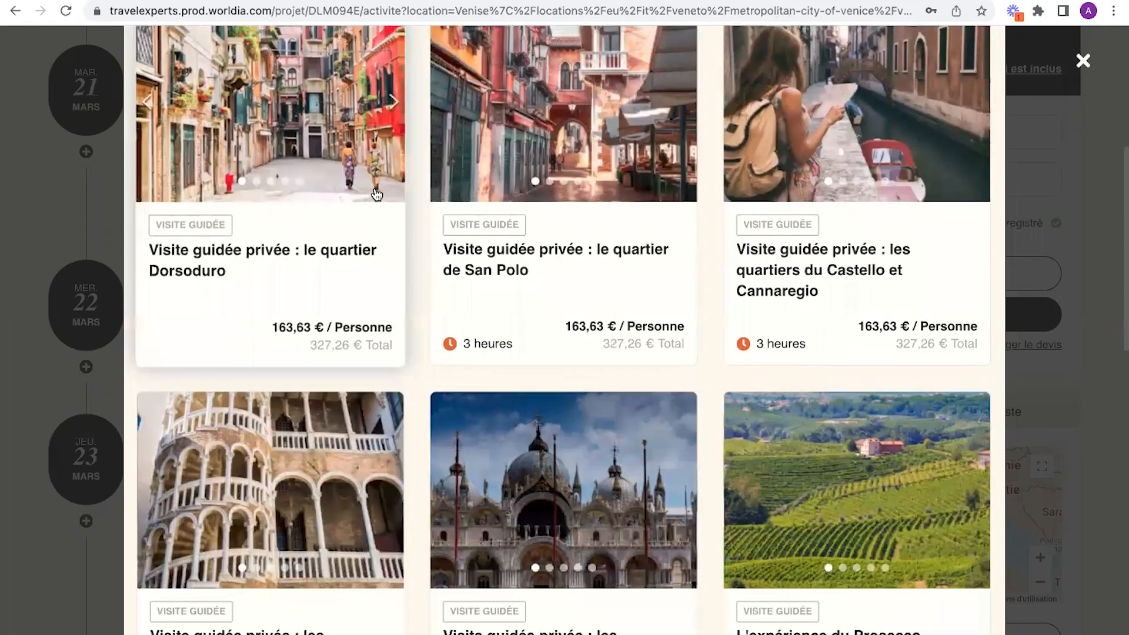
Step: Find the guided tour "Venise gourmande et secrète" among the filtered Venice activities and open its details
{"action": "scroll", "coordinate": [377, 194], "scroll_direction": "down", "scroll_amount": 3}
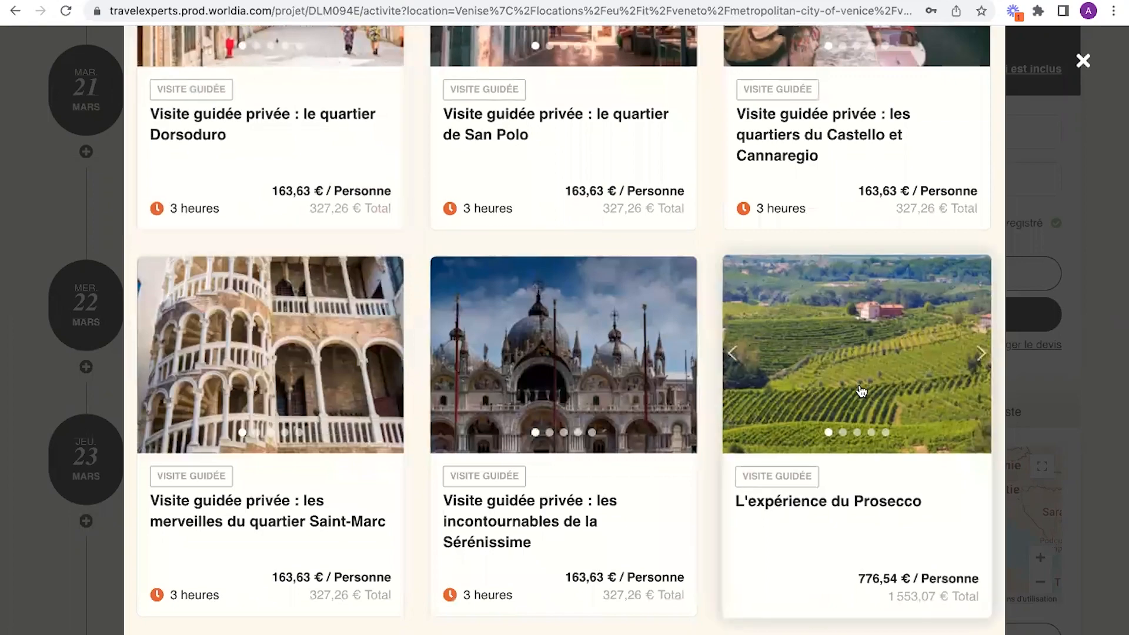
{"action": "scroll", "coordinate": [861, 388], "scroll_direction": "down", "scroll_amount": 3}
{"action": "scroll", "coordinate": [862, 388], "scroll_direction": "down", "scroll_amount": 2}
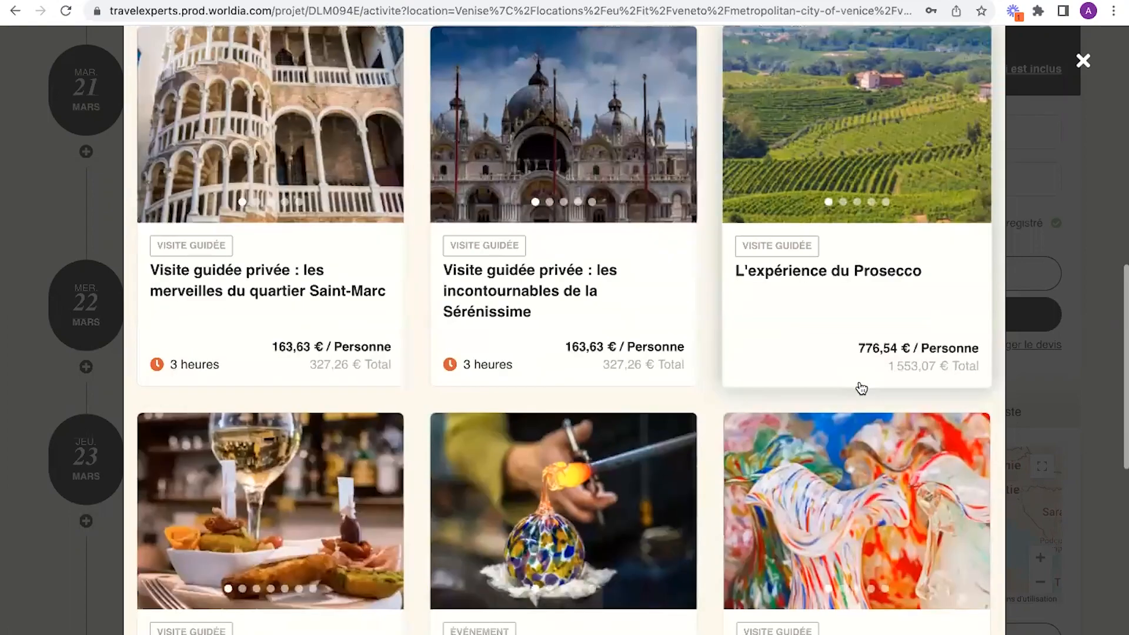
{"action": "scroll", "coordinate": [621, 441], "scroll_direction": "down", "scroll_amount": 2}
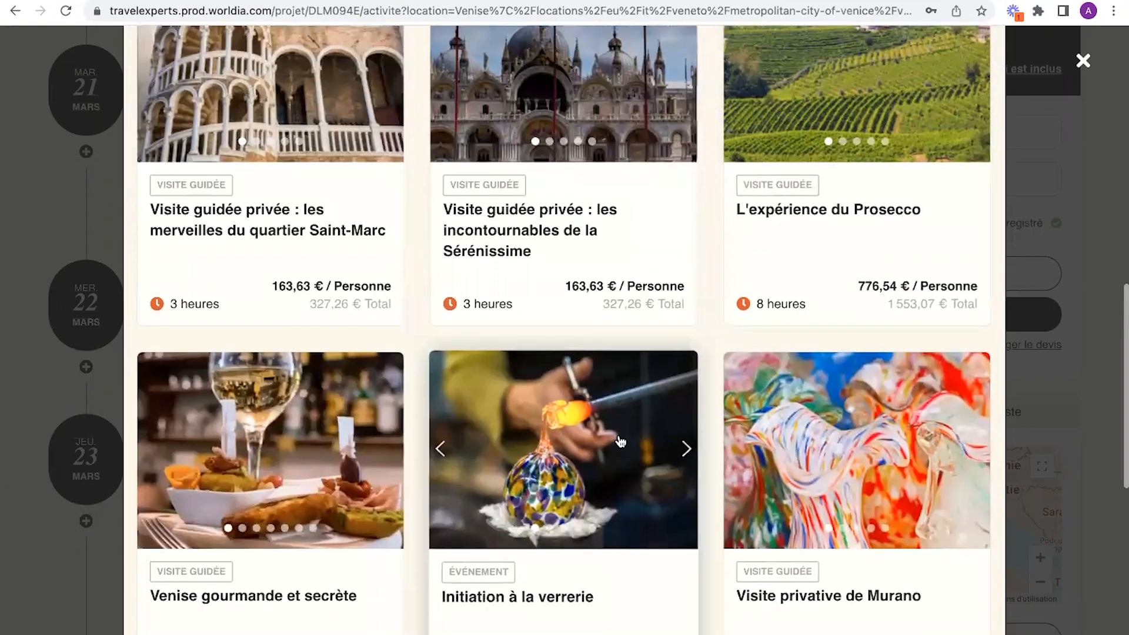
{"action": "left_click", "coordinate": [268, 386]}
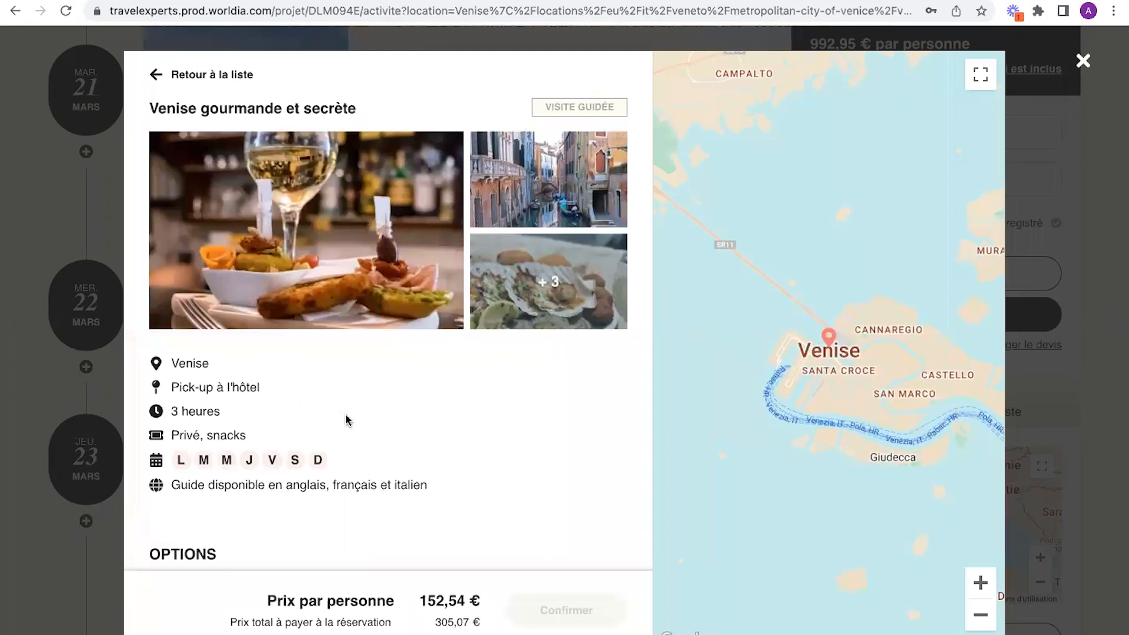
Step: Set the tour's period of the day to Matin and add the activity to 22 March
{"action": "scroll", "coordinate": [345, 415], "scroll_direction": "down", "scroll_amount": 2}
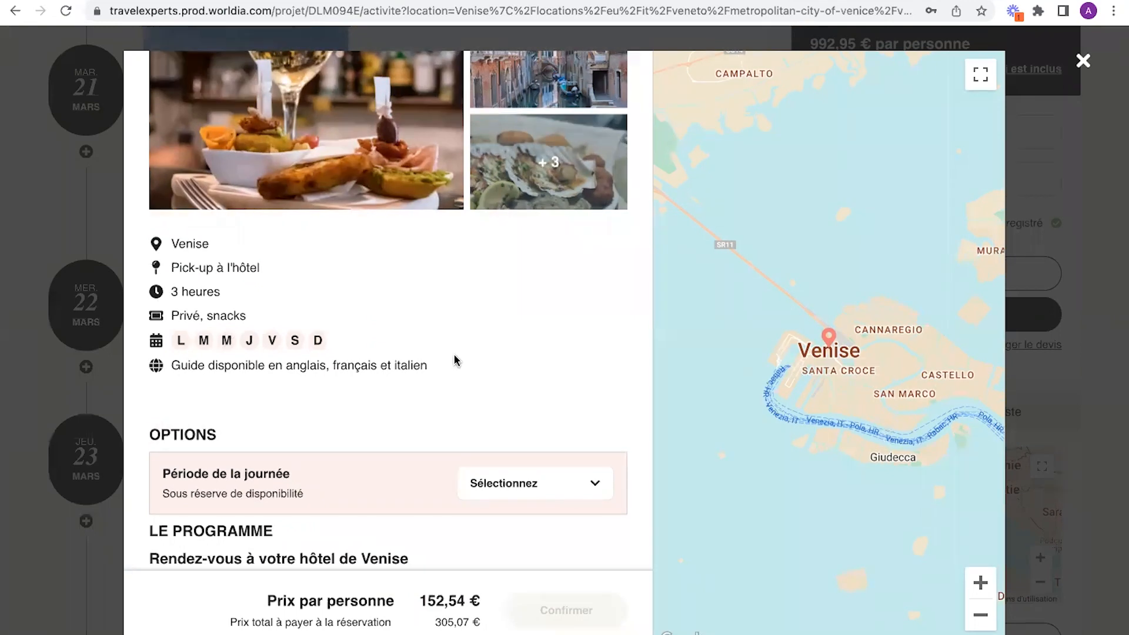
{"action": "scroll", "coordinate": [456, 362], "scroll_direction": "down", "scroll_amount": 3}
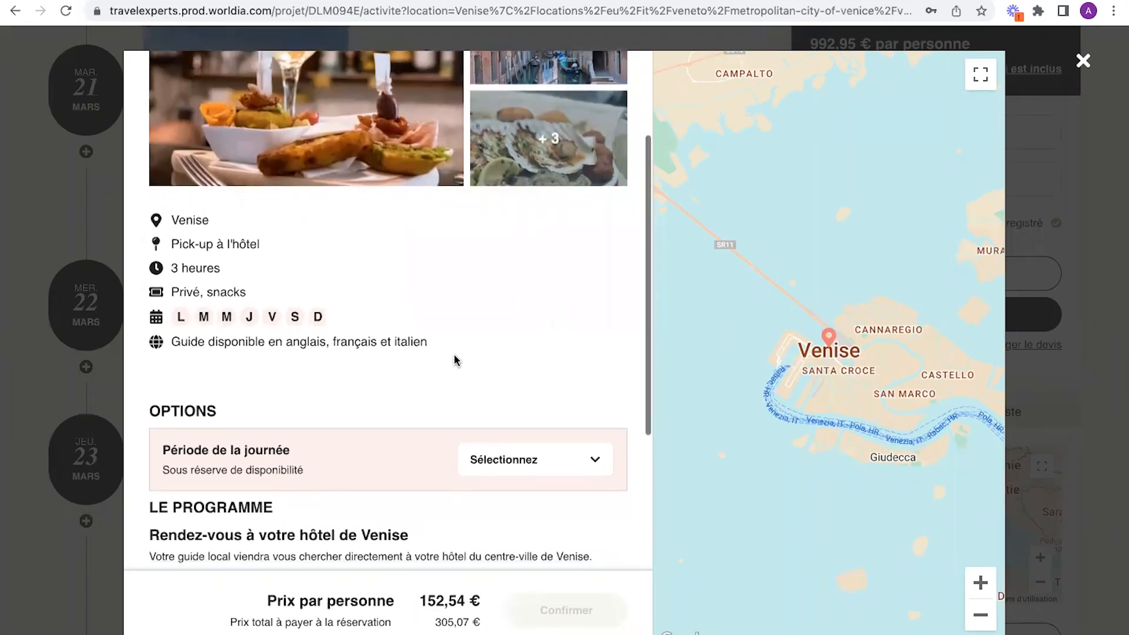
{"action": "scroll", "coordinate": [527, 364], "scroll_direction": "down", "scroll_amount": 2}
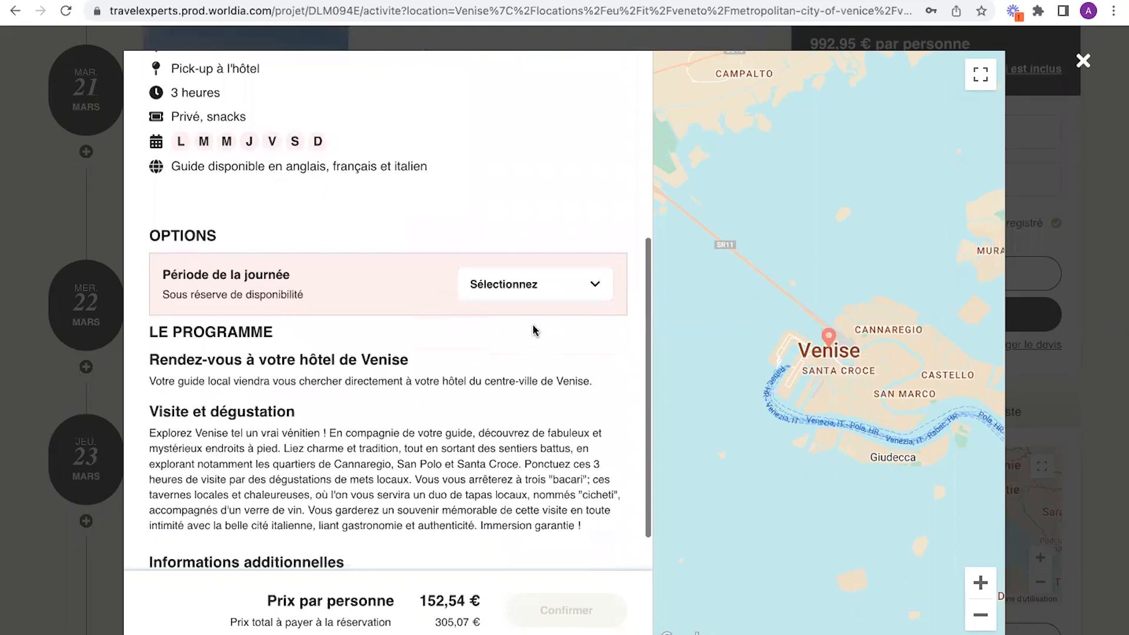
{"action": "left_click", "coordinate": [539, 290]}
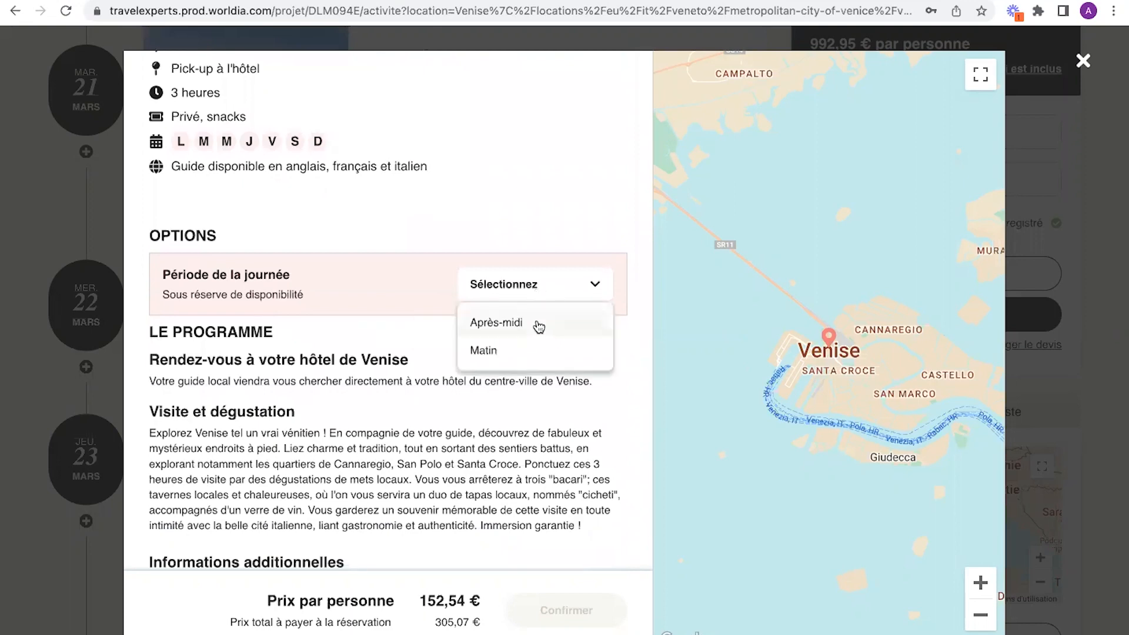
{"action": "scroll", "coordinate": [492, 440], "scroll_direction": "down", "scroll_amount": 1}
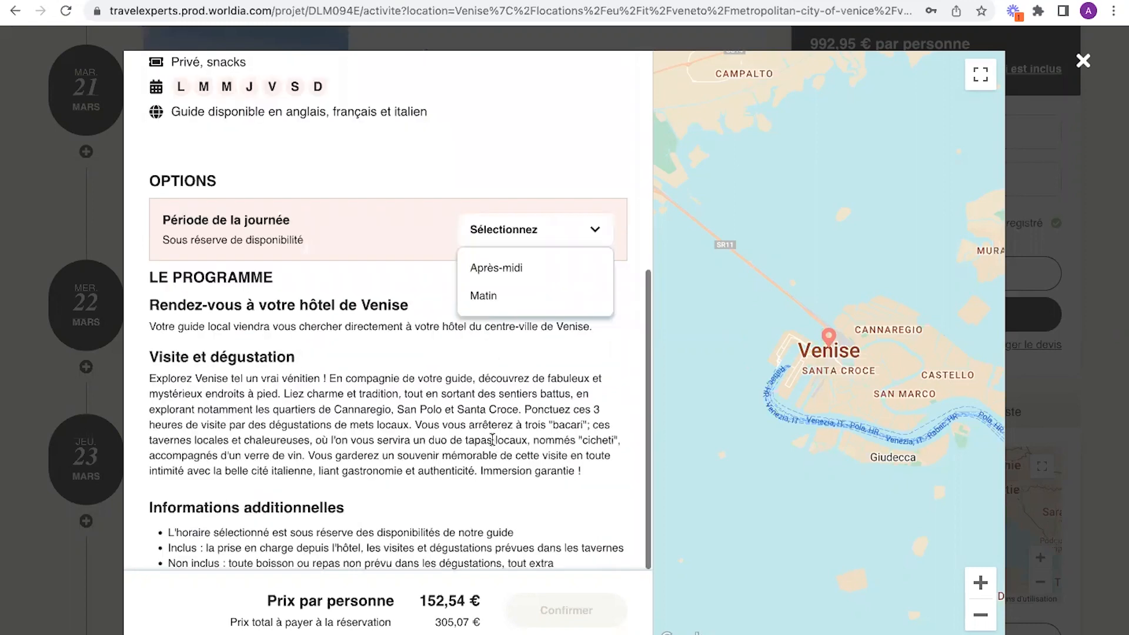
{"action": "left_click", "coordinate": [529, 296]}
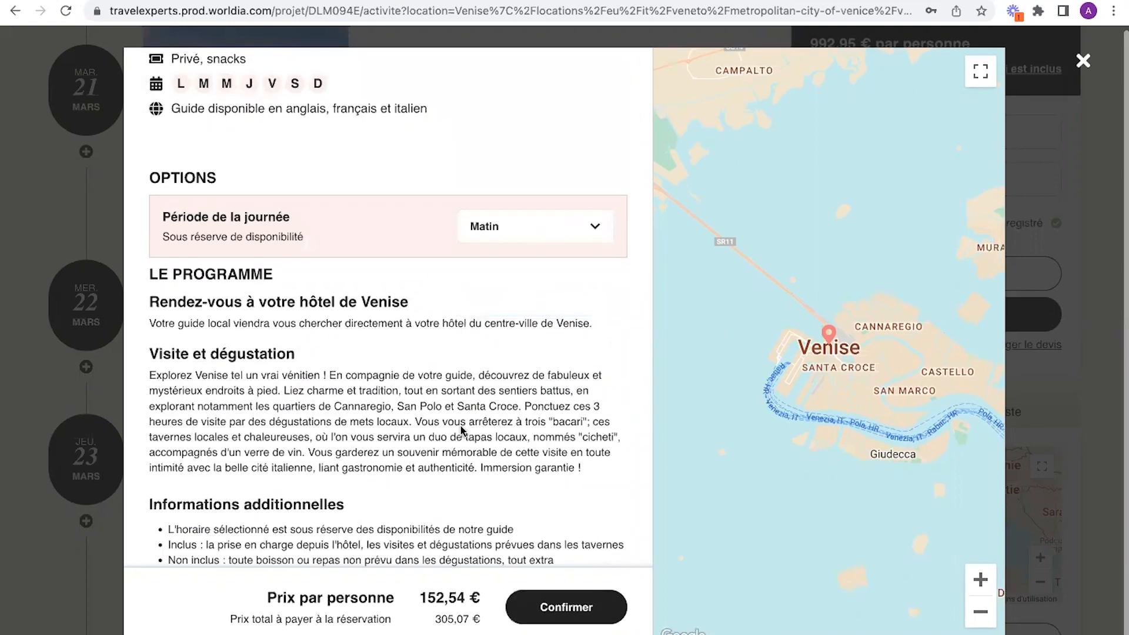
{"action": "left_click", "coordinate": [574, 600]}
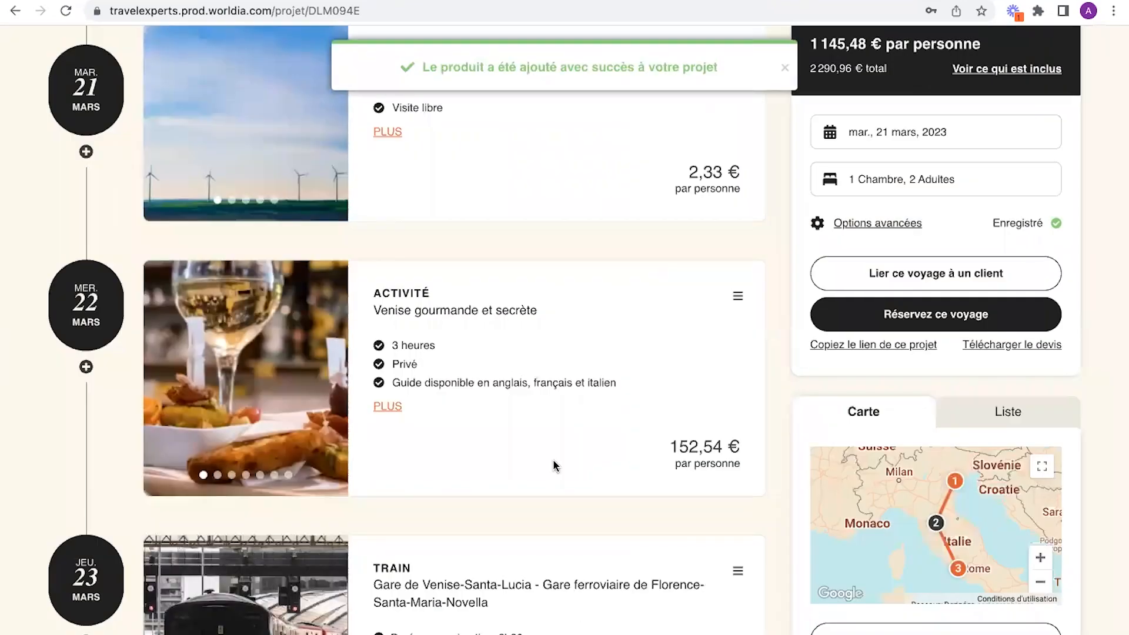
Step: Set the time slot of the 23 March Venice–Florence train to 9h-12h and save the change to the project
{"action": "scroll", "coordinate": [493, 350], "scroll_direction": "down", "scroll_amount": 1}
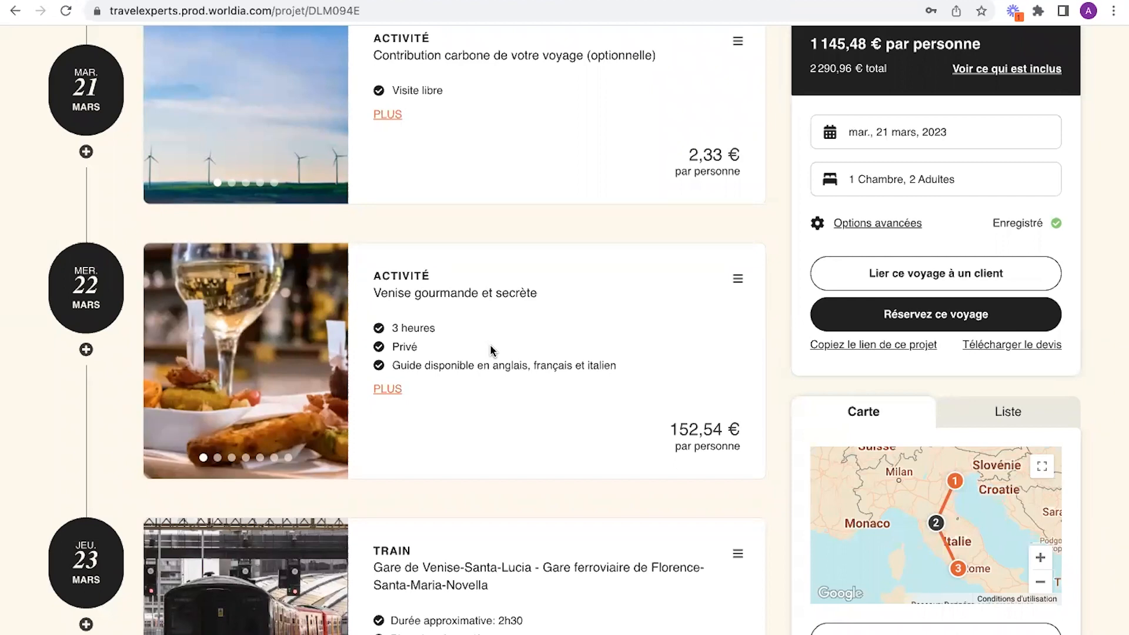
{"action": "scroll", "coordinate": [492, 348], "scroll_direction": "down", "scroll_amount": 1}
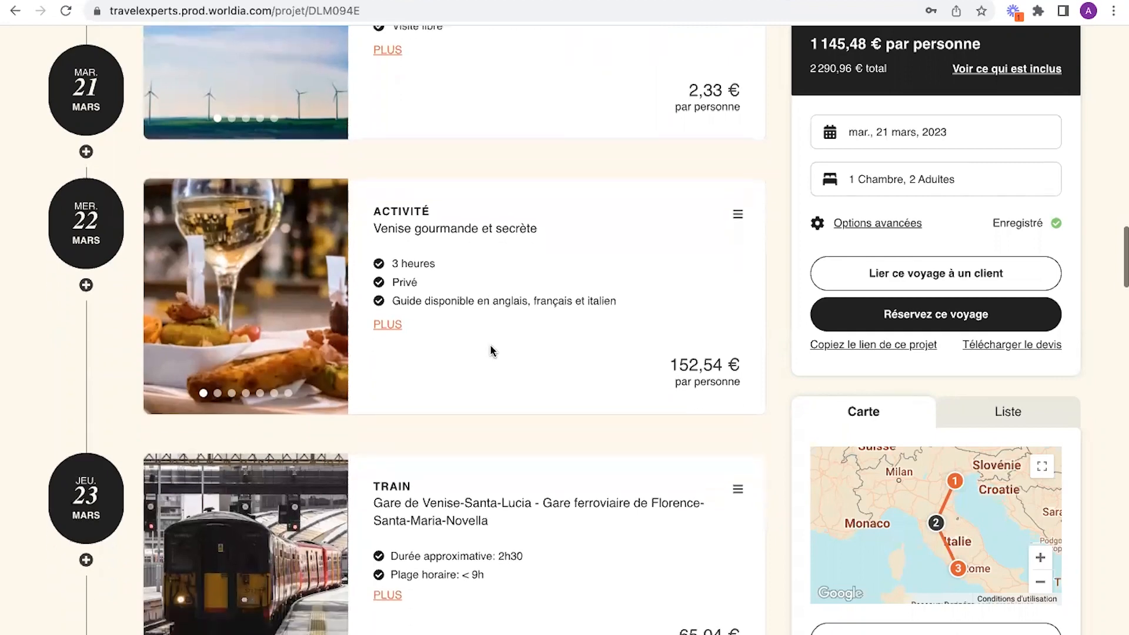
{"action": "scroll", "coordinate": [489, 347], "scroll_direction": "down", "scroll_amount": 4}
{"action": "scroll", "coordinate": [92, 330], "scroll_direction": "down", "scroll_amount": 1}
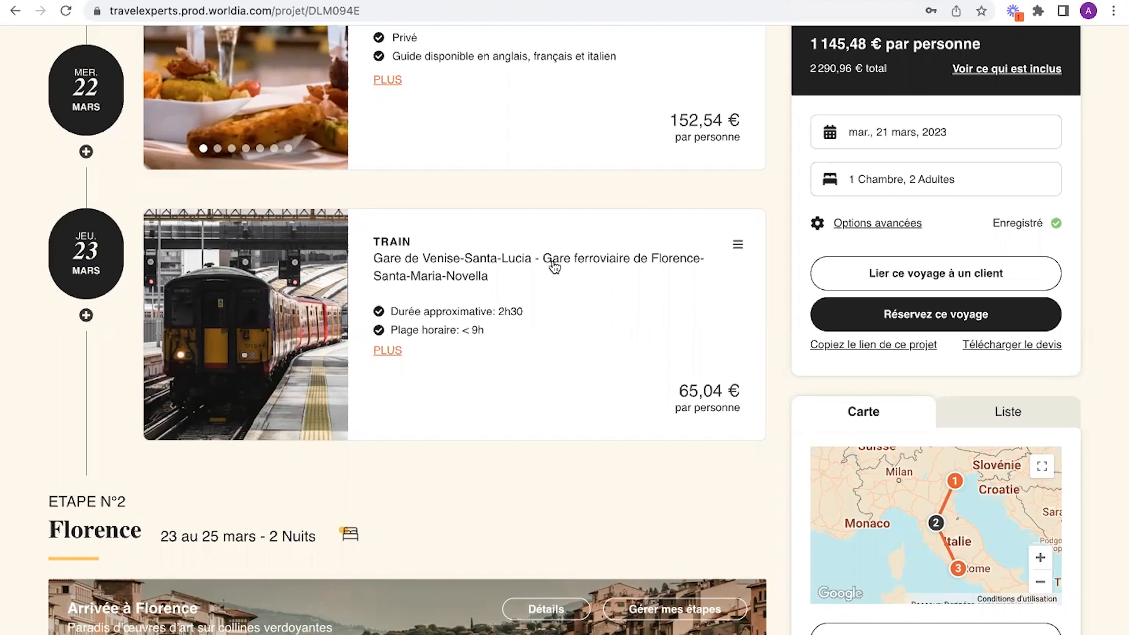
{"action": "left_click", "coordinate": [383, 350]}
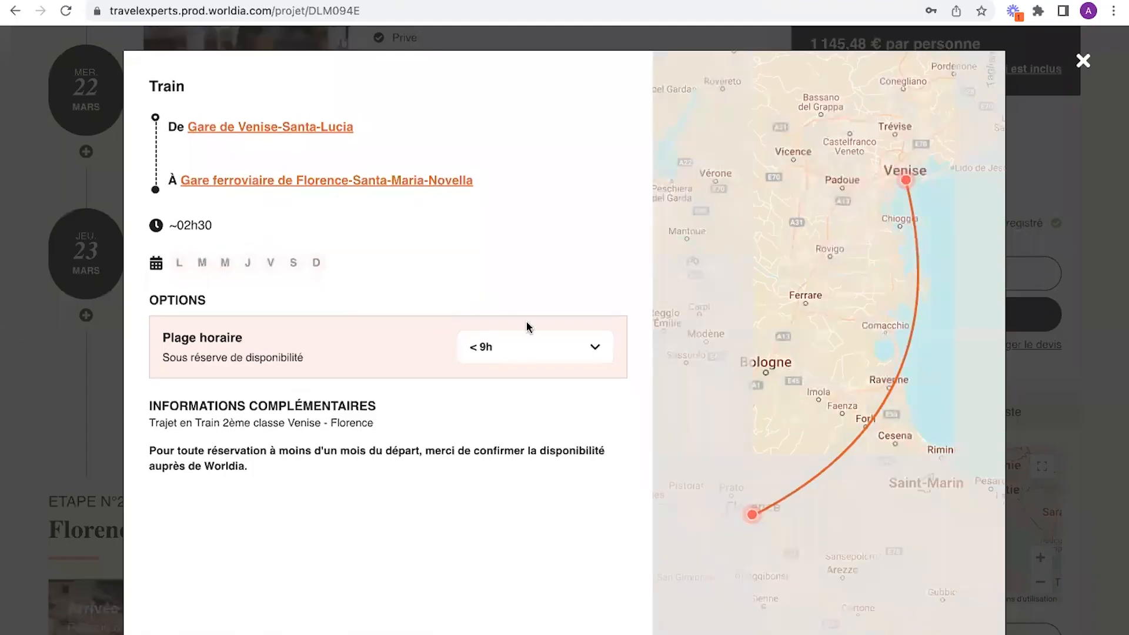
{"action": "left_click", "coordinate": [559, 351]}
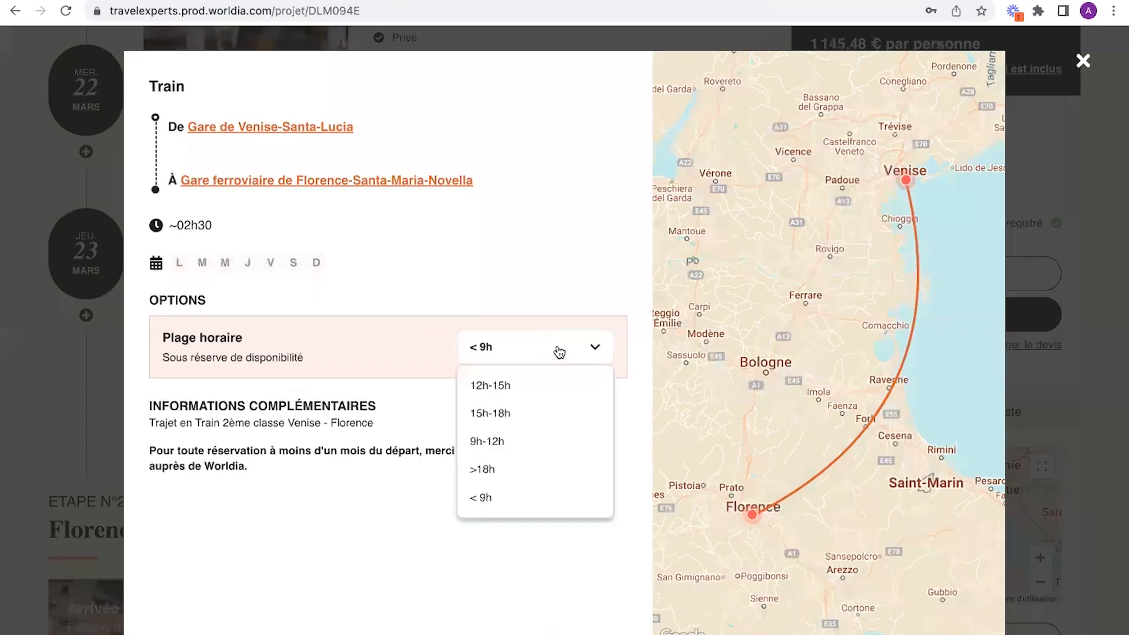
{"action": "left_click", "coordinate": [527, 441]}
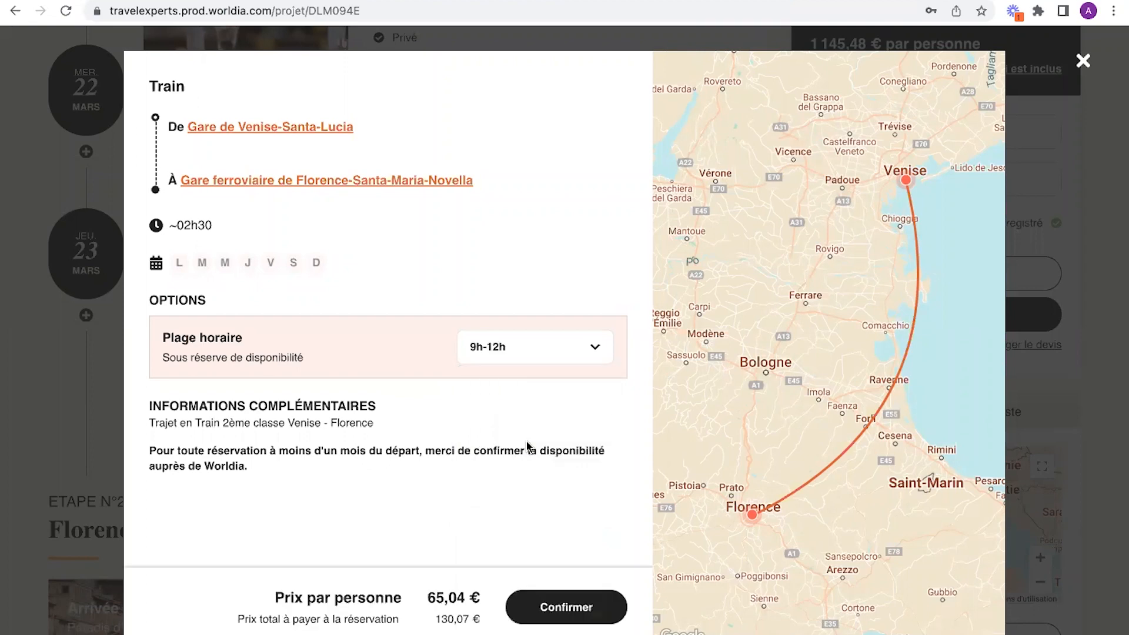
{"action": "left_click", "coordinate": [570, 610]}
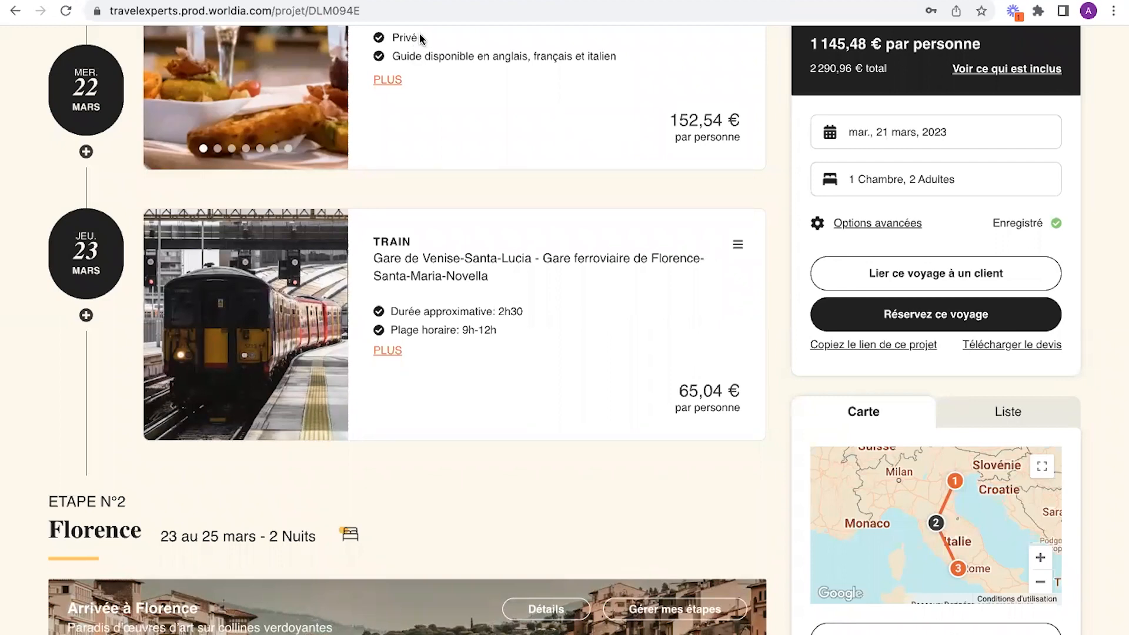
Step: Review the Florence stage's Unicorno hotel and the options available for modifying it, without changing anything
{"action": "scroll", "coordinate": [461, 275], "scroll_direction": "down", "scroll_amount": 5}
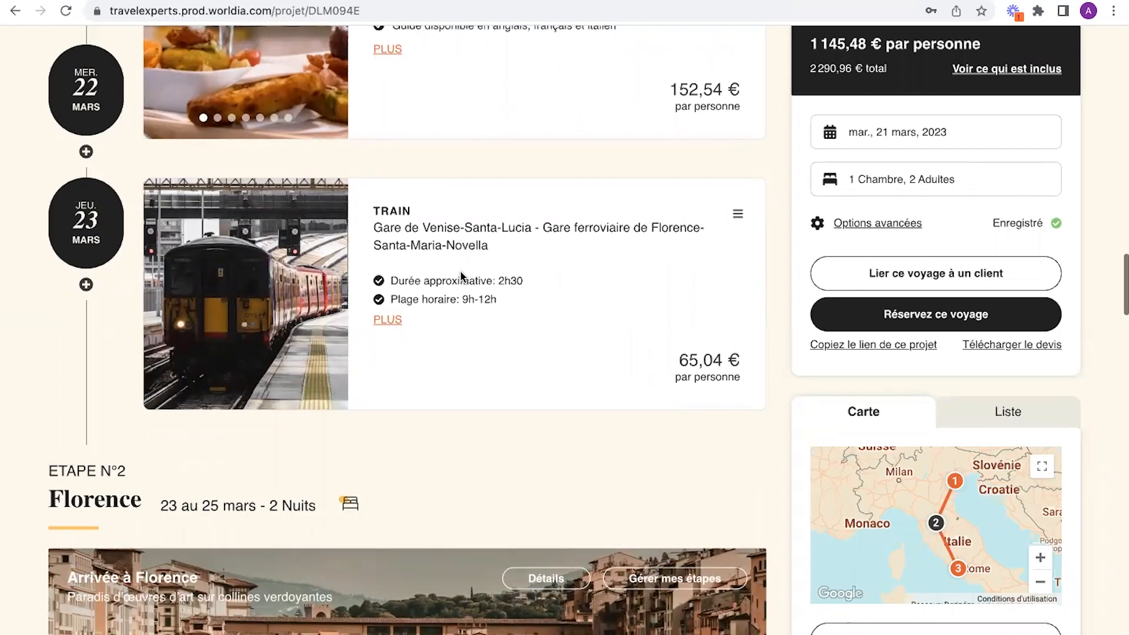
{"action": "scroll", "coordinate": [462, 275], "scroll_direction": "down", "scroll_amount": 1}
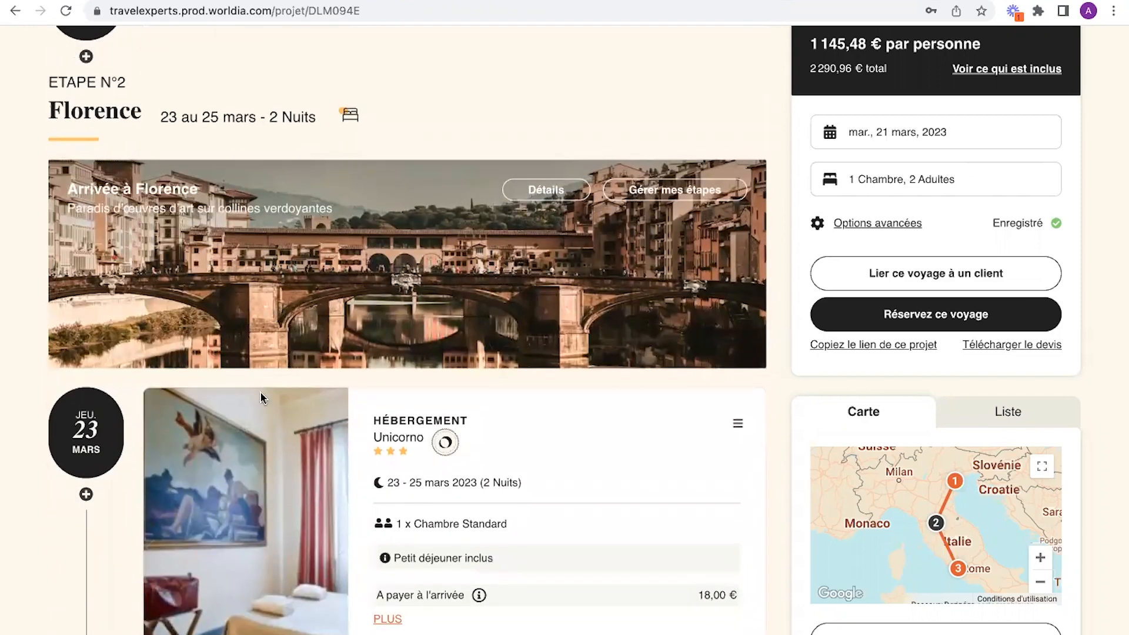
{"action": "scroll", "coordinate": [260, 391], "scroll_direction": "down", "scroll_amount": 3}
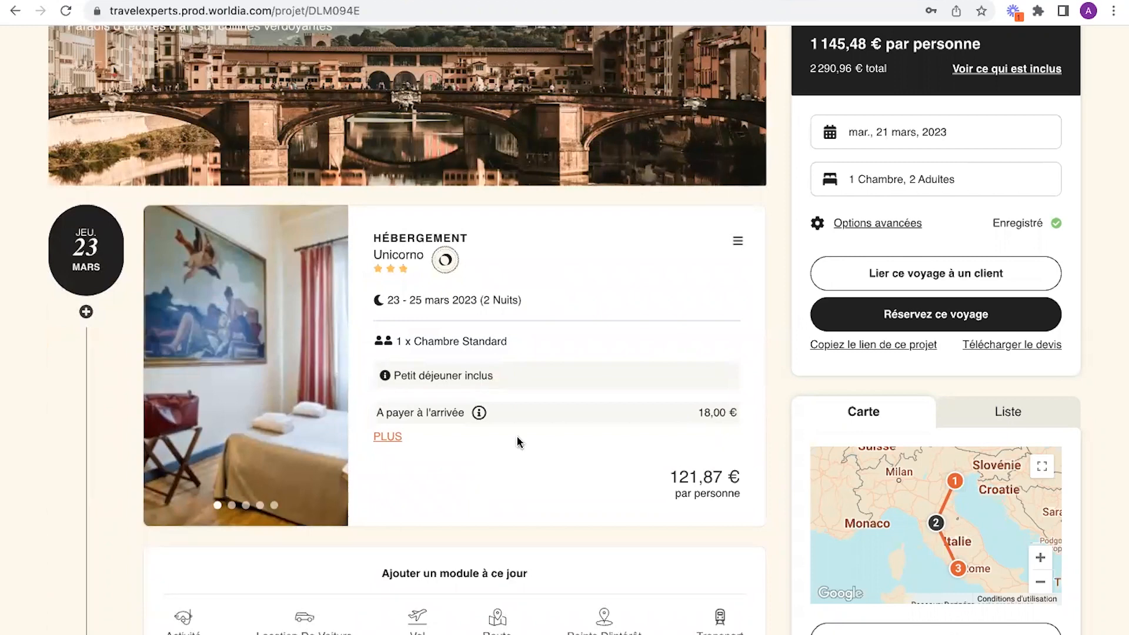
{"action": "left_click", "coordinate": [736, 242]}
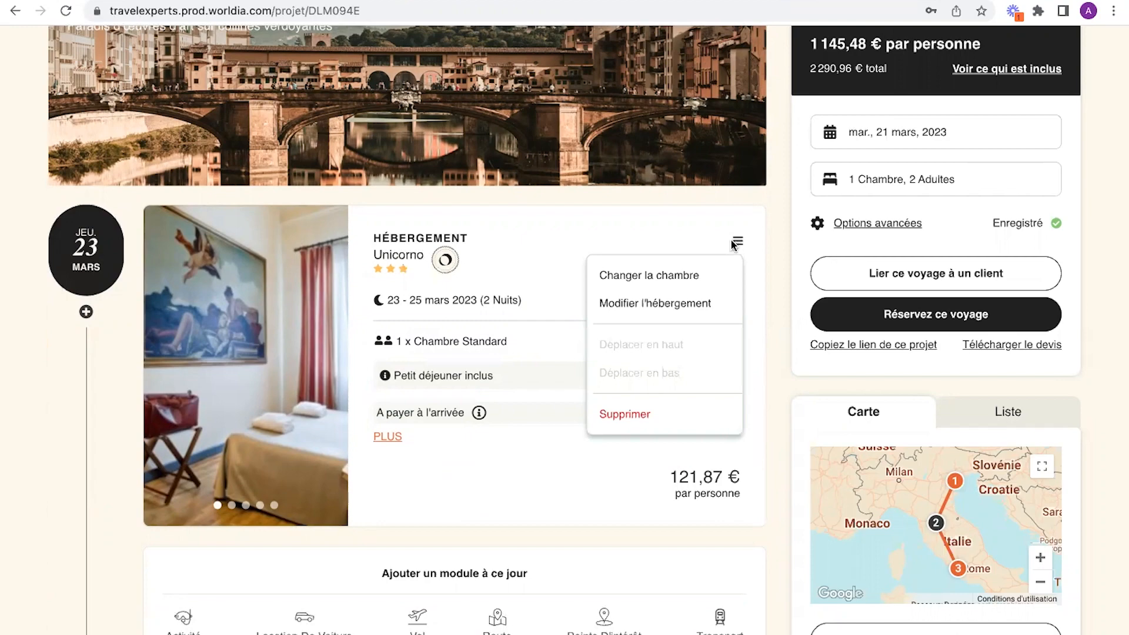
{"action": "left_click", "coordinate": [727, 228]}
Step: Examine the programme of the "Journée libre à Florence" activity on 24 March and close its details
{"action": "scroll", "coordinate": [726, 226], "scroll_direction": "down", "scroll_amount": 5}
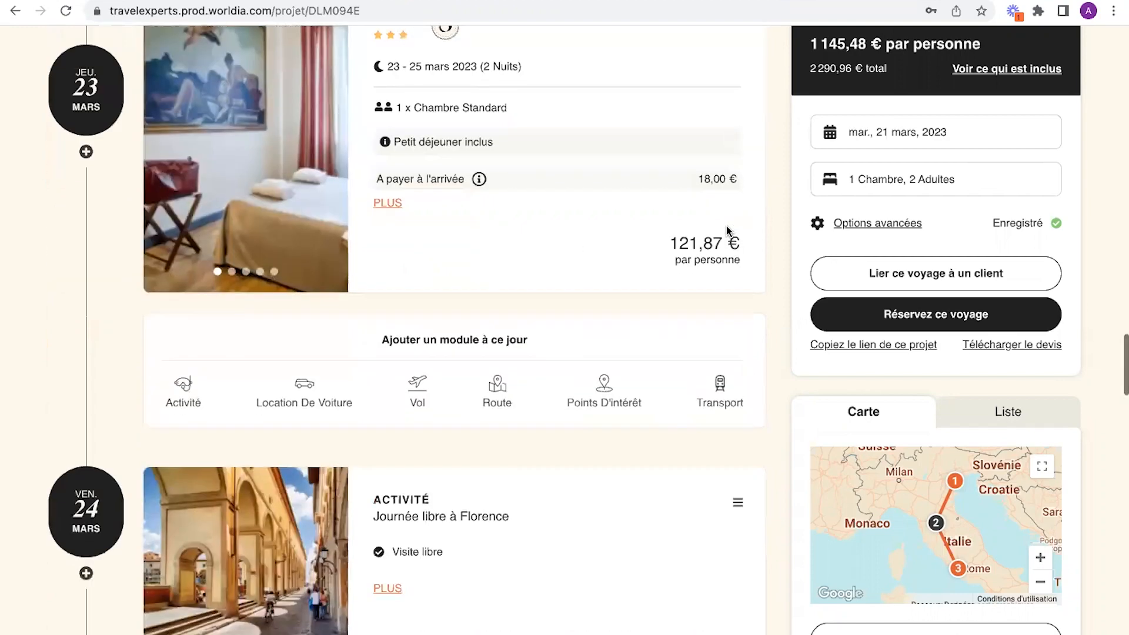
{"action": "scroll", "coordinate": [726, 229], "scroll_direction": "down", "scroll_amount": 3}
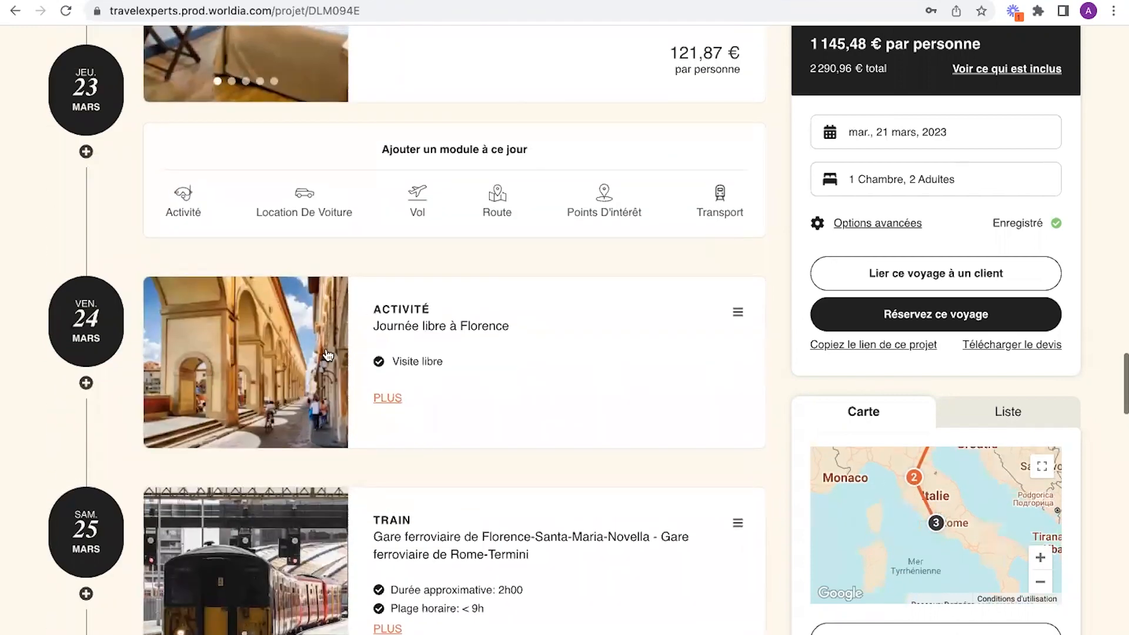
{"action": "scroll", "coordinate": [419, 358], "scroll_direction": "down", "scroll_amount": 1}
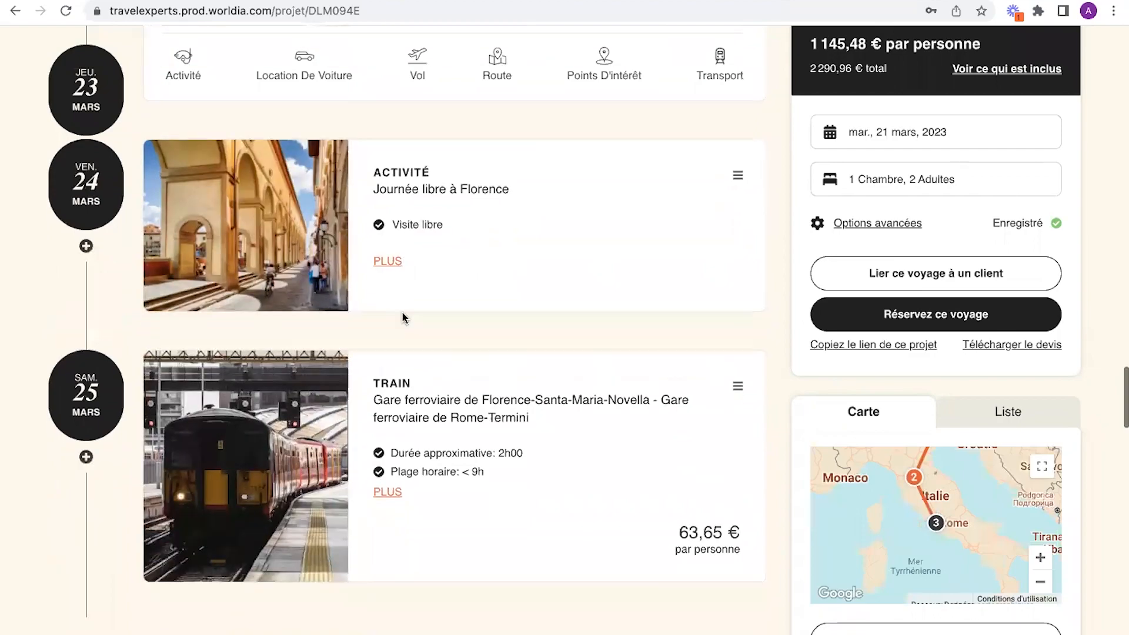
{"action": "left_click", "coordinate": [386, 263]}
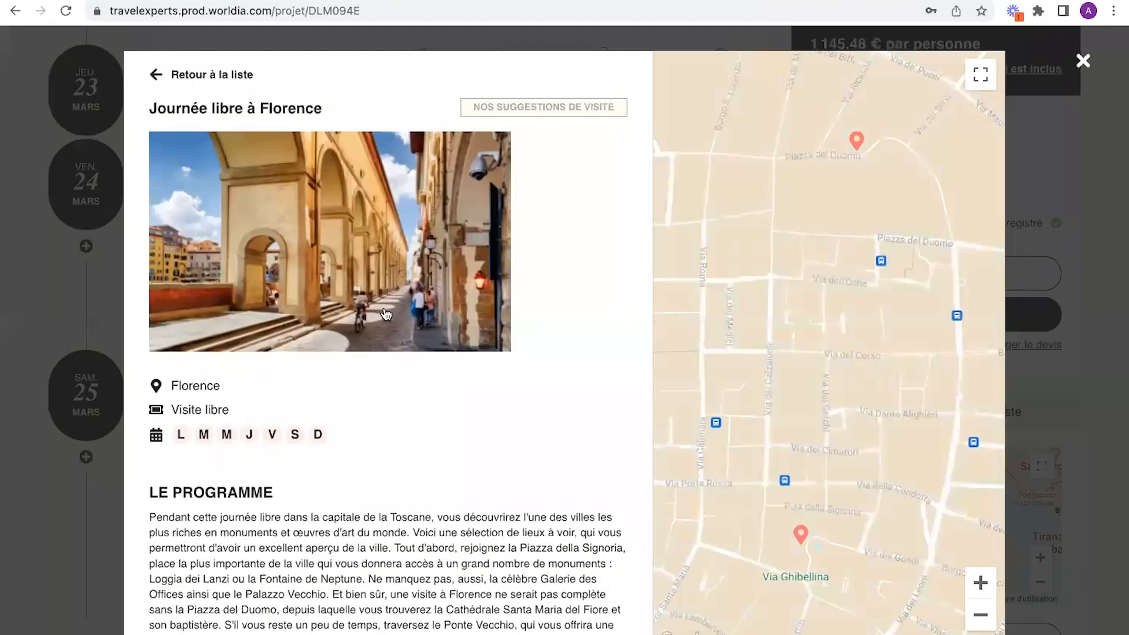
{"action": "scroll", "coordinate": [445, 482], "scroll_direction": "down", "scroll_amount": 1}
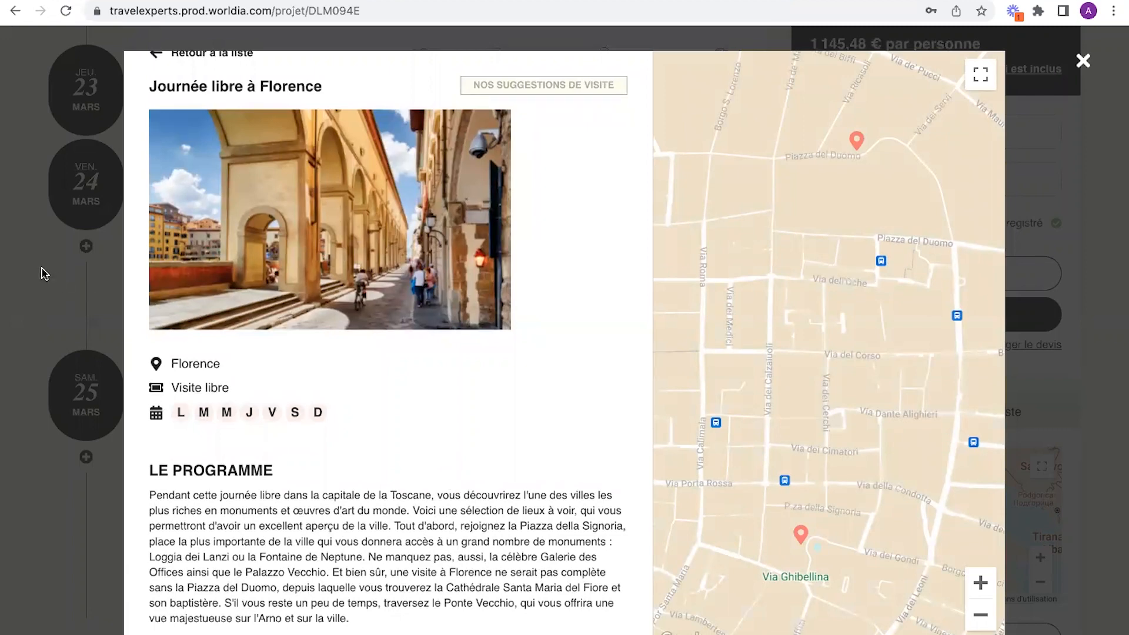
{"action": "left_click", "coordinate": [1057, 72]}
Step: Review the rest of the itinerary, from the Florence–Rome train through the Rome stage to the 28 March airport transfer and return flight
{"action": "scroll", "coordinate": [379, 541], "scroll_direction": "down", "scroll_amount": 3}
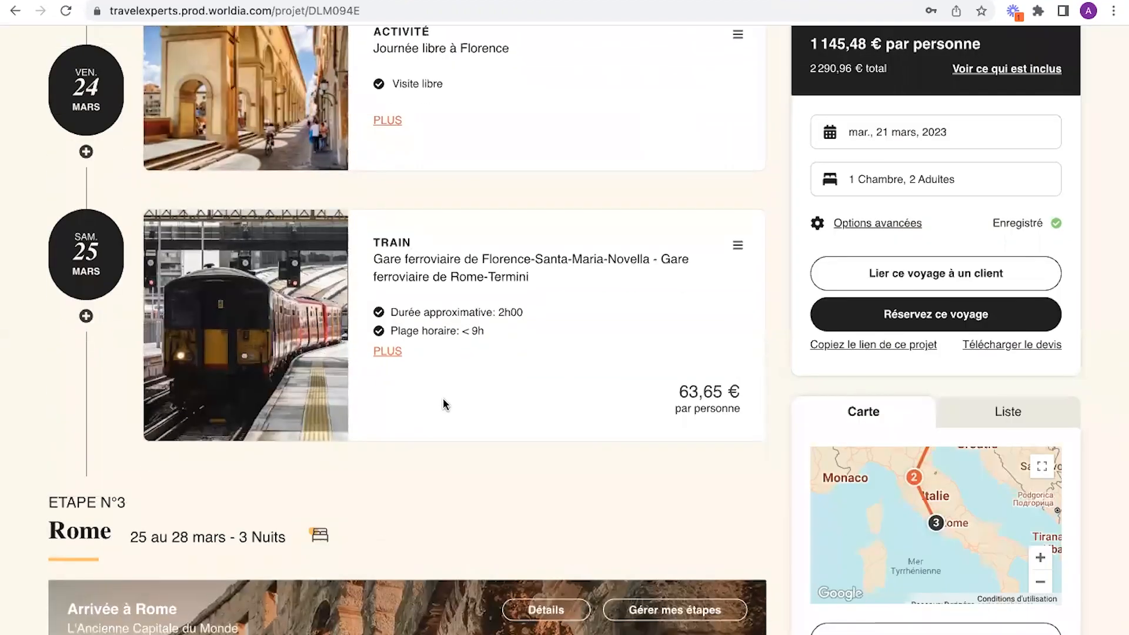
{"action": "scroll", "coordinate": [446, 404], "scroll_direction": "down", "scroll_amount": 10}
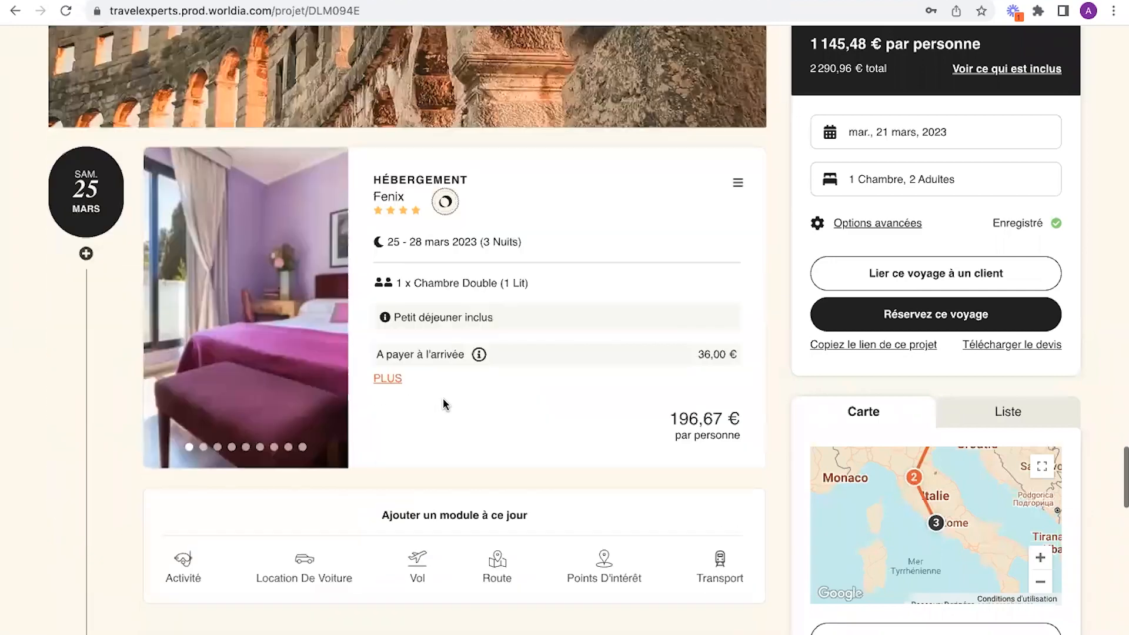
{"action": "scroll", "coordinate": [445, 404], "scroll_direction": "down", "scroll_amount": 7}
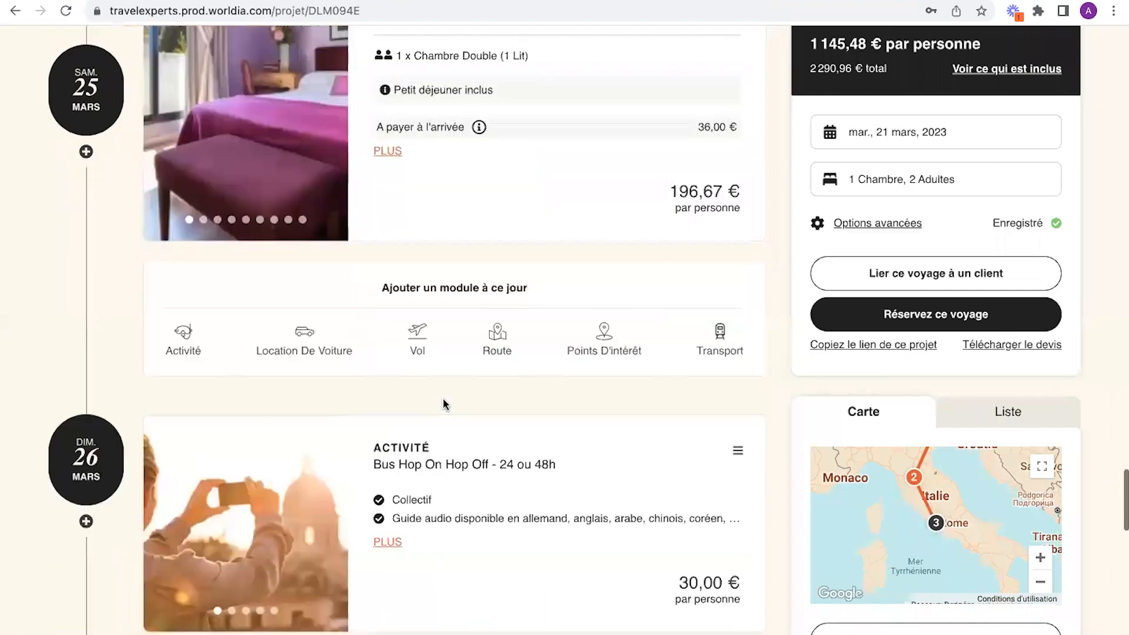
{"action": "scroll", "coordinate": [445, 405], "scroll_direction": "down", "scroll_amount": 7}
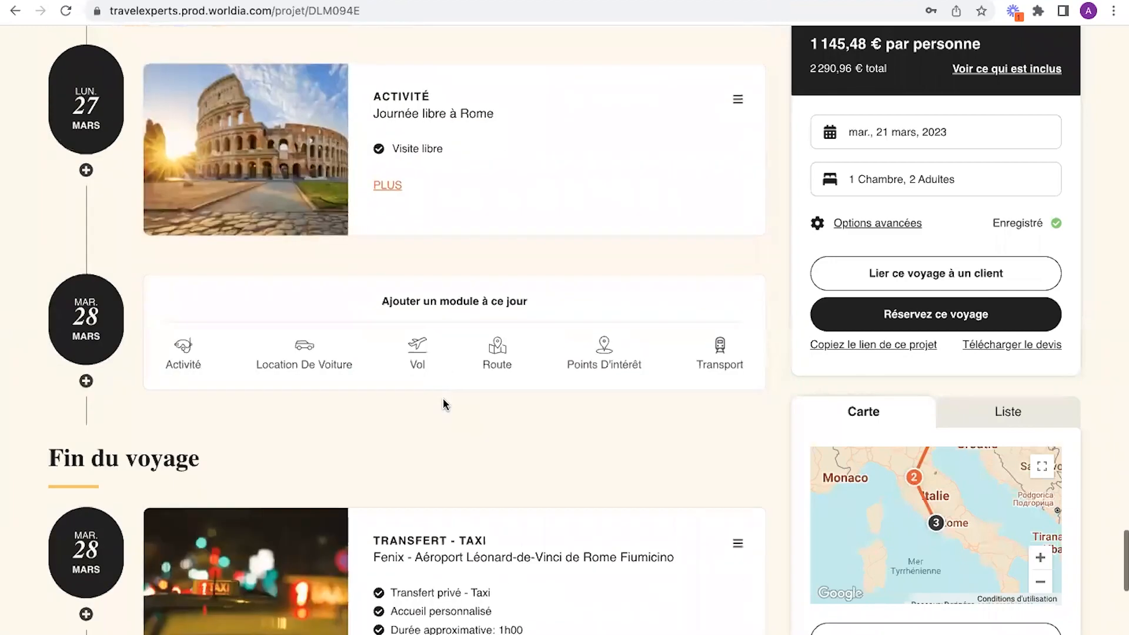
{"action": "scroll", "coordinate": [444, 403], "scroll_direction": "down", "scroll_amount": 5}
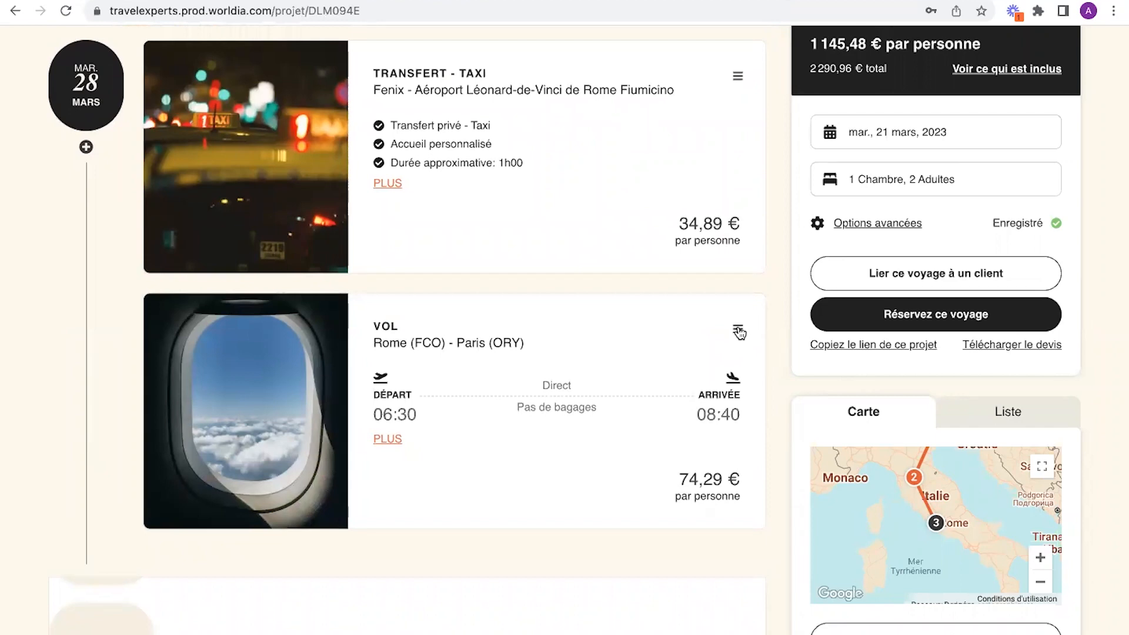
{"action": "scroll", "coordinate": [739, 333], "scroll_direction": "up", "scroll_amount": 3}
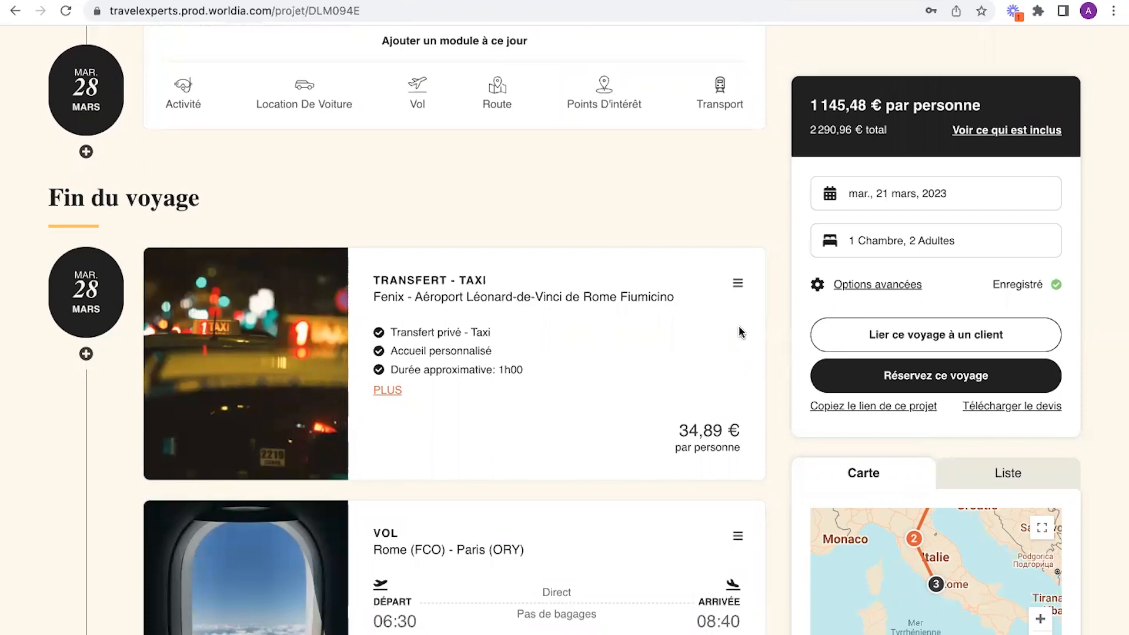
{"action": "scroll", "coordinate": [672, 174], "scroll_direction": "up", "scroll_amount": 1}
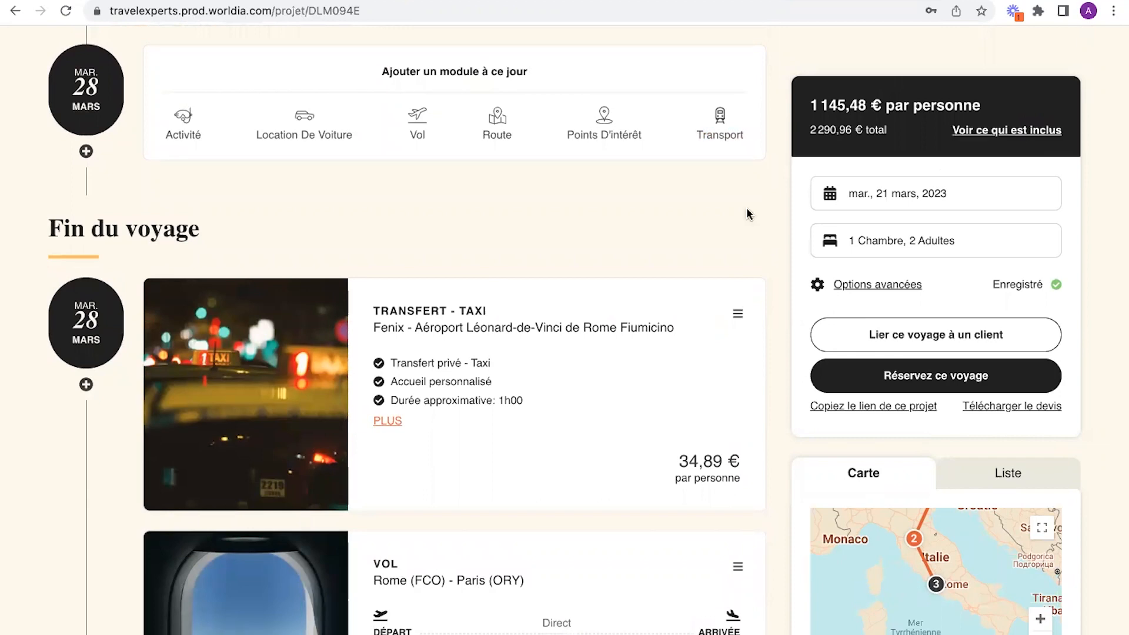
{"action": "scroll", "coordinate": [747, 209], "scroll_direction": "down", "scroll_amount": 1}
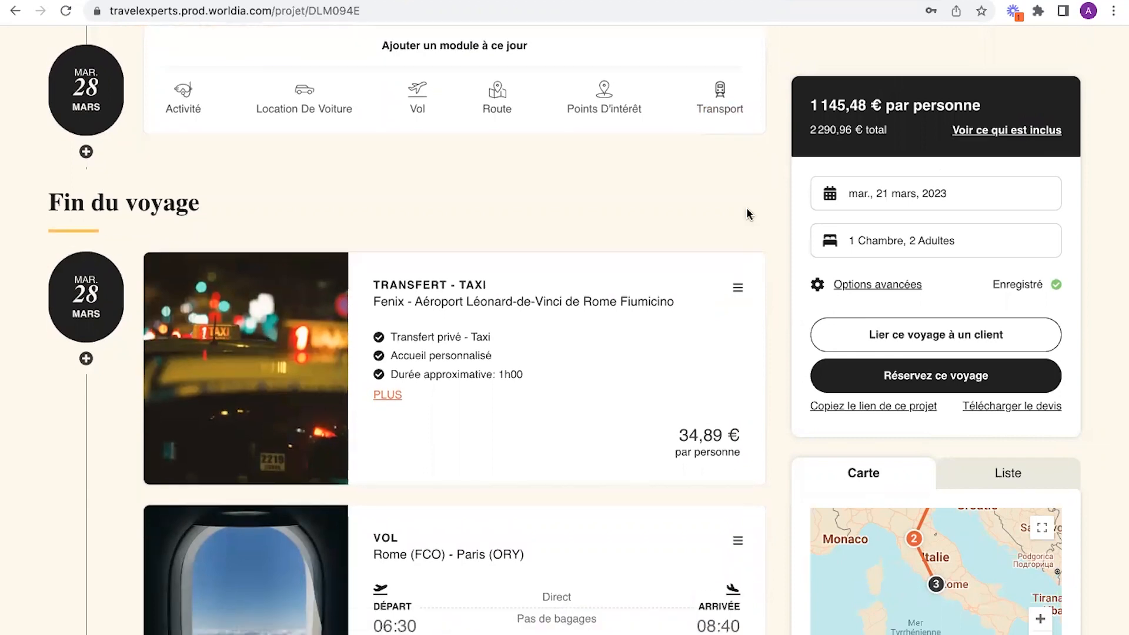
Step: Turn off the per-component price display in the advanced options and review the additional margin, insurance and file-fee fields
{"action": "left_click", "coordinate": [904, 287]}
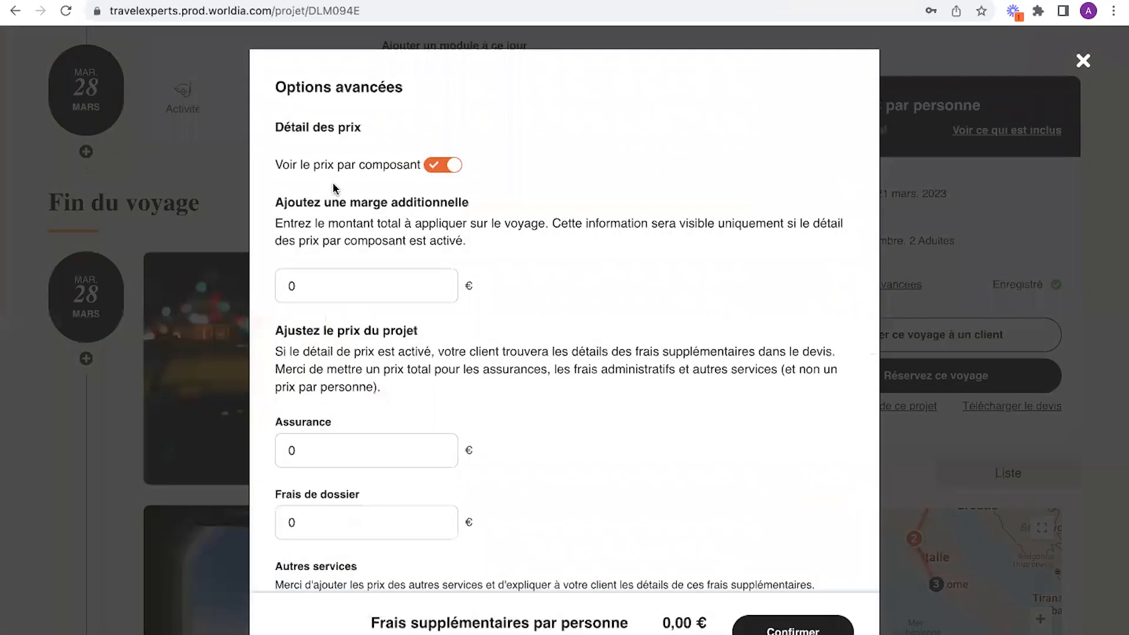
{"action": "left_click", "coordinate": [430, 167]}
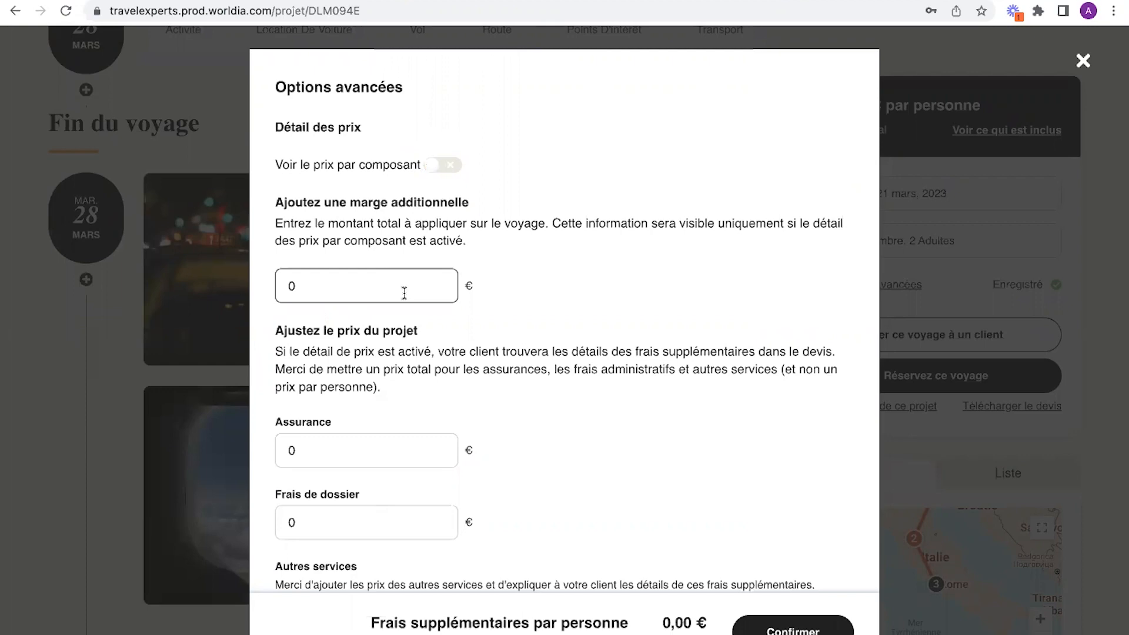
{"action": "scroll", "coordinate": [405, 294], "scroll_direction": "down", "scroll_amount": 1}
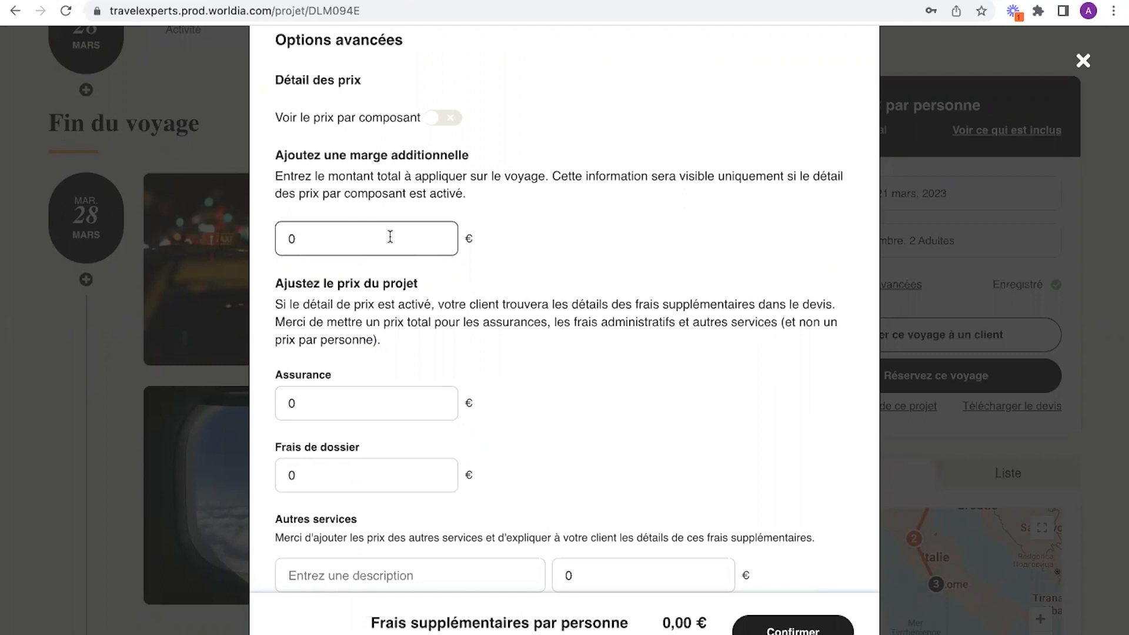
{"action": "scroll", "coordinate": [390, 236], "scroll_direction": "down", "scroll_amount": 1}
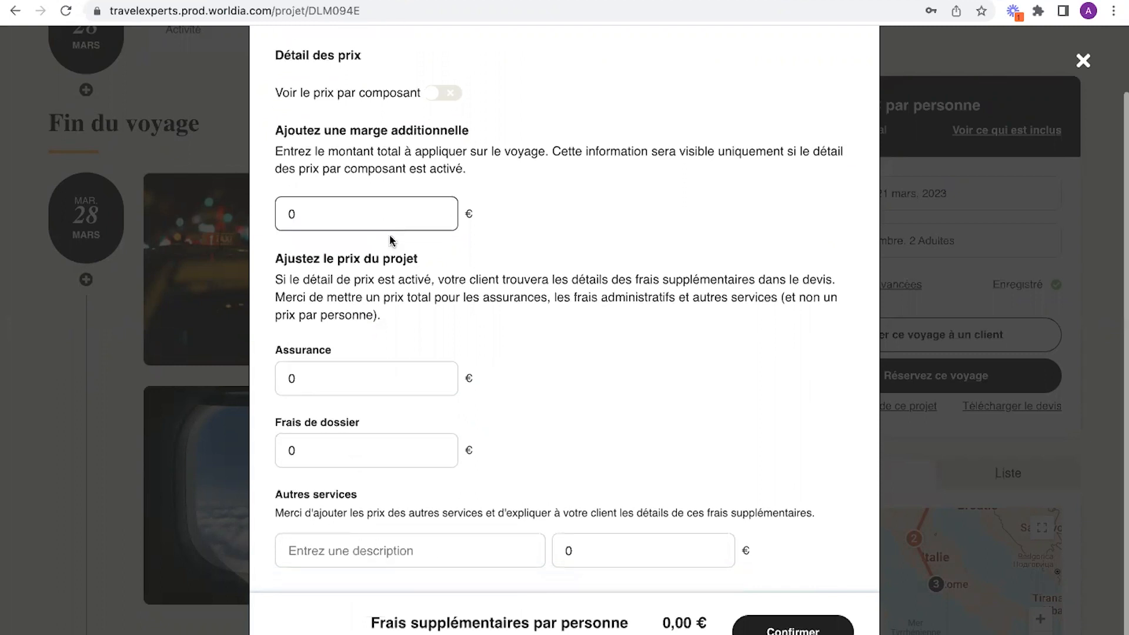
{"action": "left_click", "coordinate": [346, 381]}
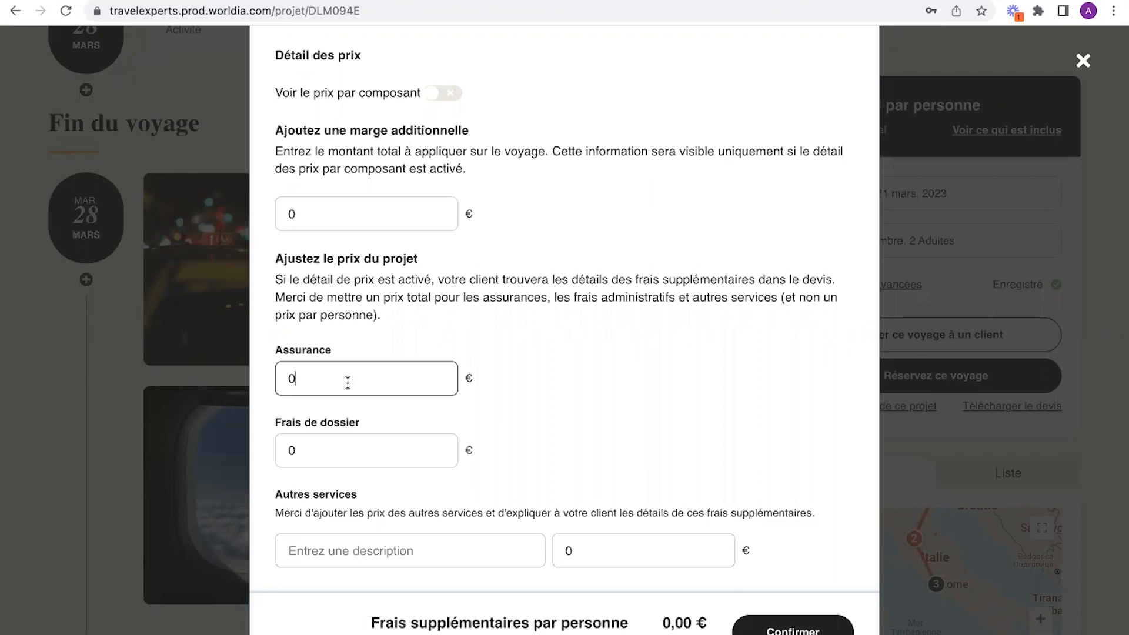
{"action": "left_click", "coordinate": [340, 448]}
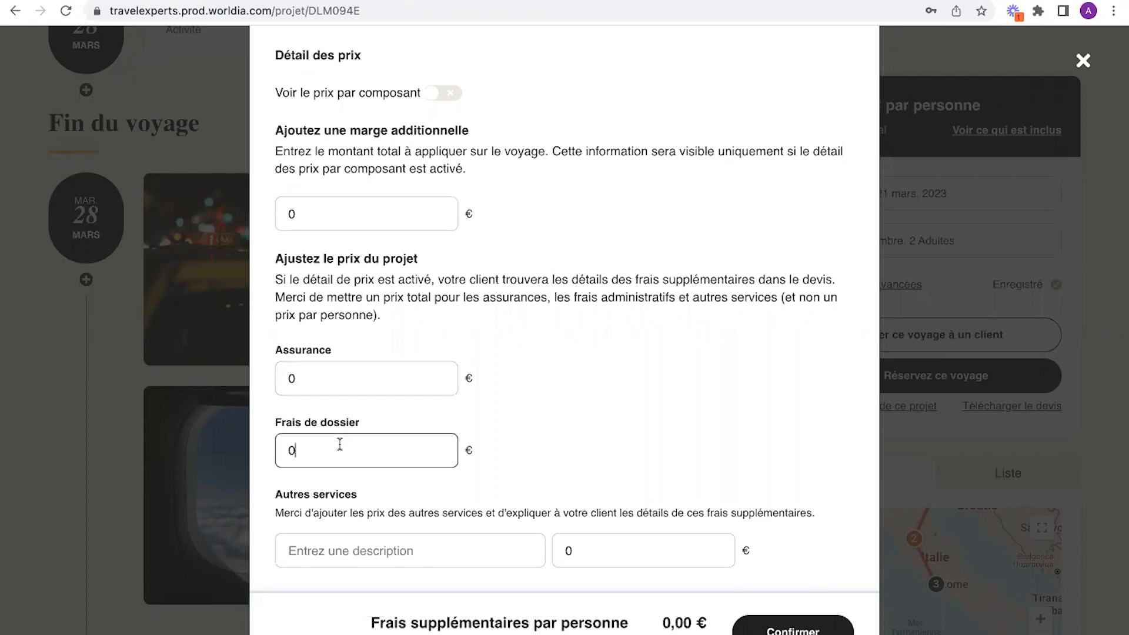
Step: Add "BILLET SNCF" under other services at 60 € and confirm the advanced options
{"action": "left_click", "coordinate": [377, 553]}
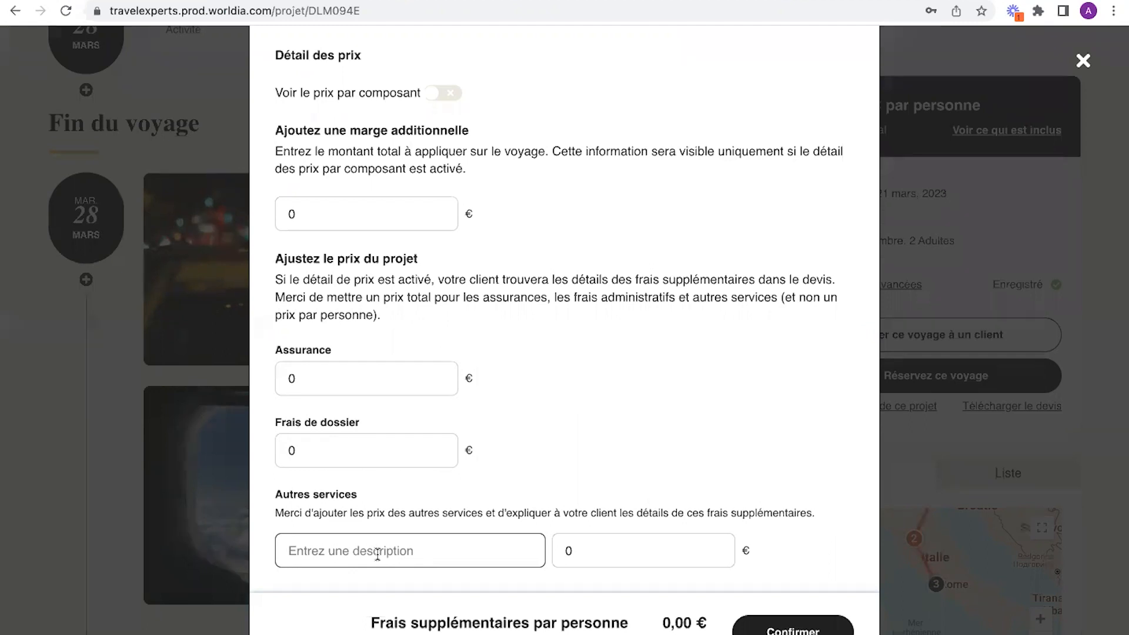
{"action": "type", "text": "B"}
{"action": "key", "text": "BackSpace"}
{"action": "type", "text": "BlLLET SNCF"}
{"action": "left_click", "coordinate": [628, 563]}
{"action": "key", "text": "BackSpace"}
{"action": "type", "text": "60"}
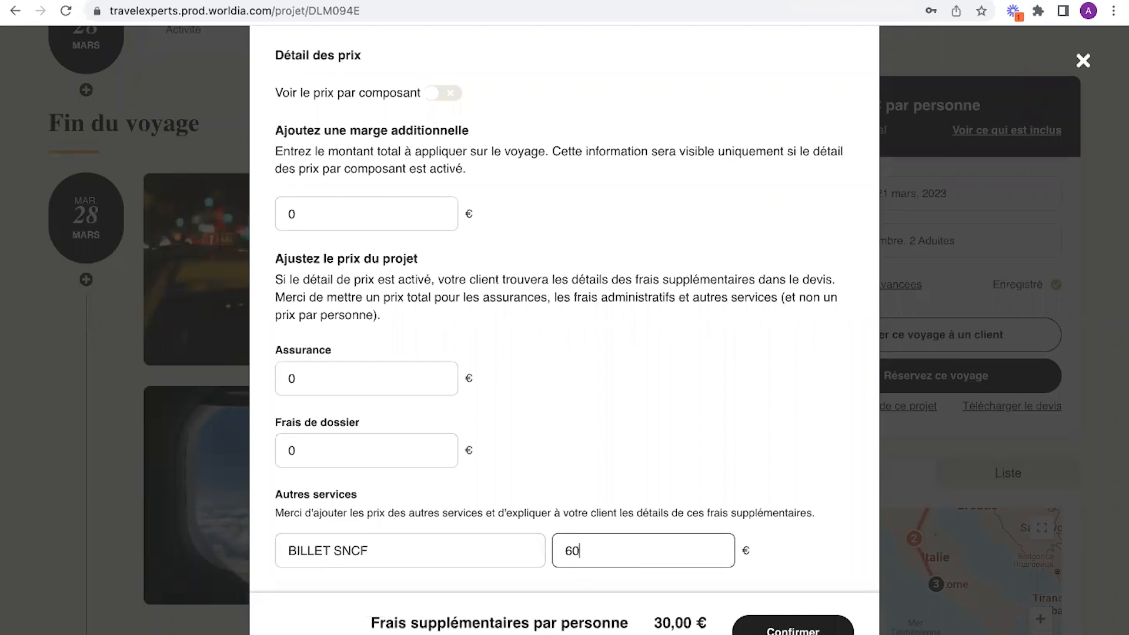
{"action": "left_click", "coordinate": [786, 624]}
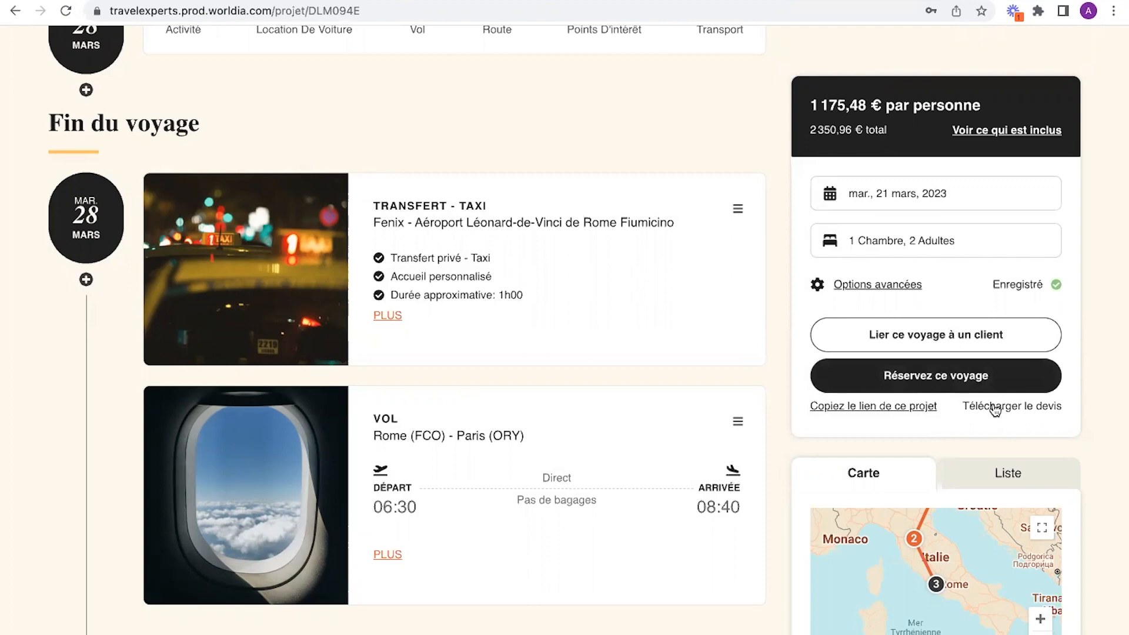
Step: Download the project's quote, open the PDF and check its cover page with the trip dates, total price and contact details
{"action": "left_click_drag", "start_coordinate": [994, 411], "coordinate": [995, 407]}
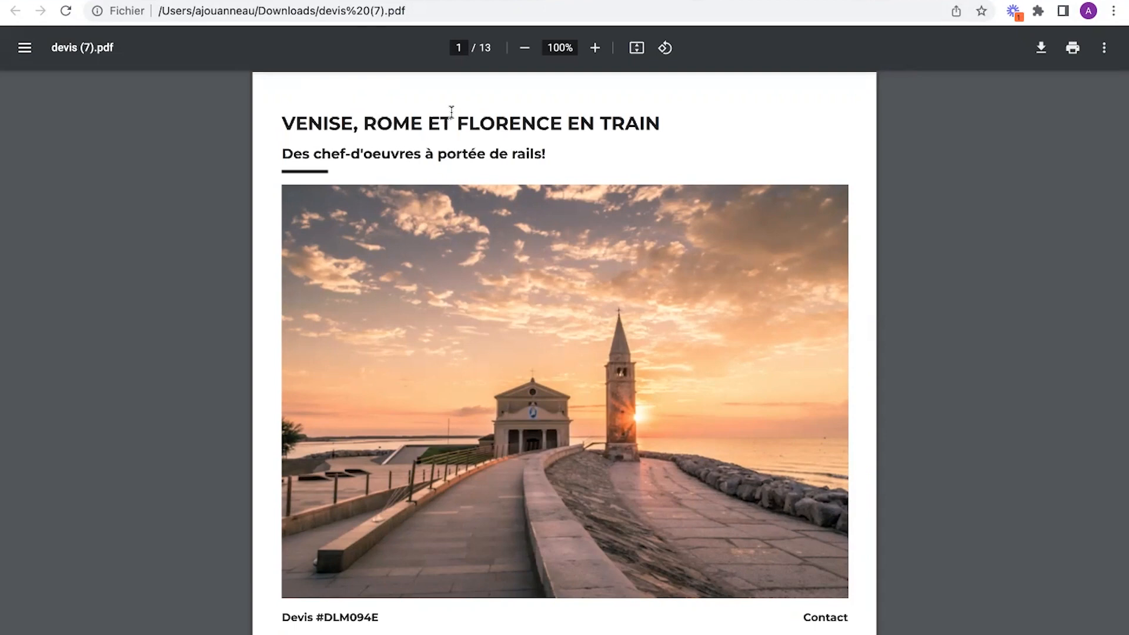
{"action": "scroll", "coordinate": [528, 306], "scroll_direction": "down", "scroll_amount": 4}
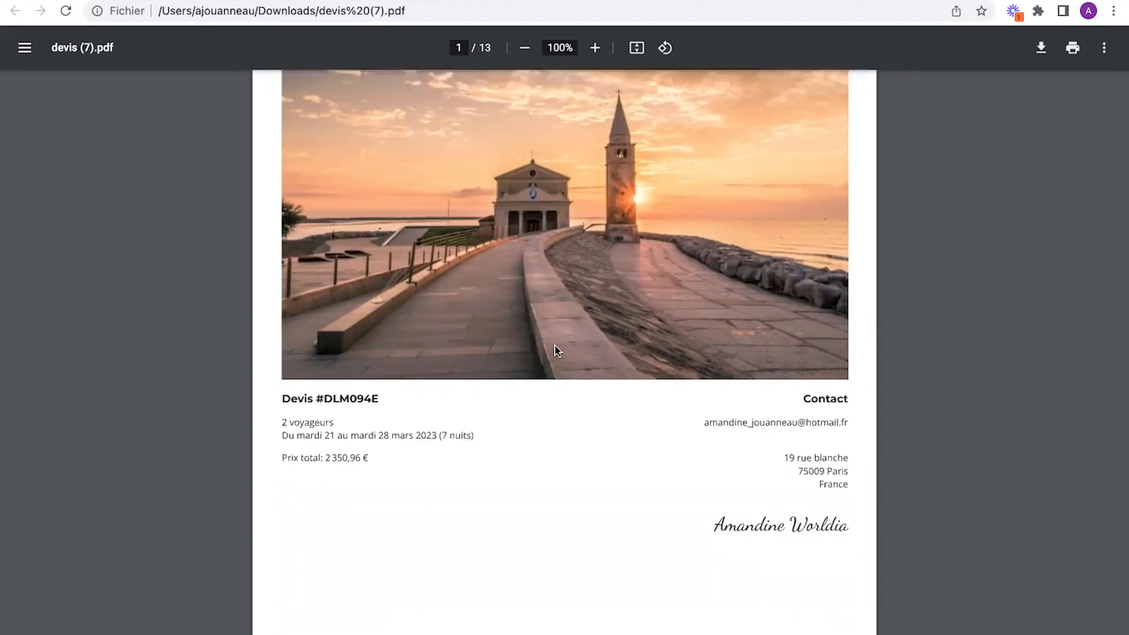
{"action": "scroll", "coordinate": [578, 453], "scroll_direction": "down", "scroll_amount": 1}
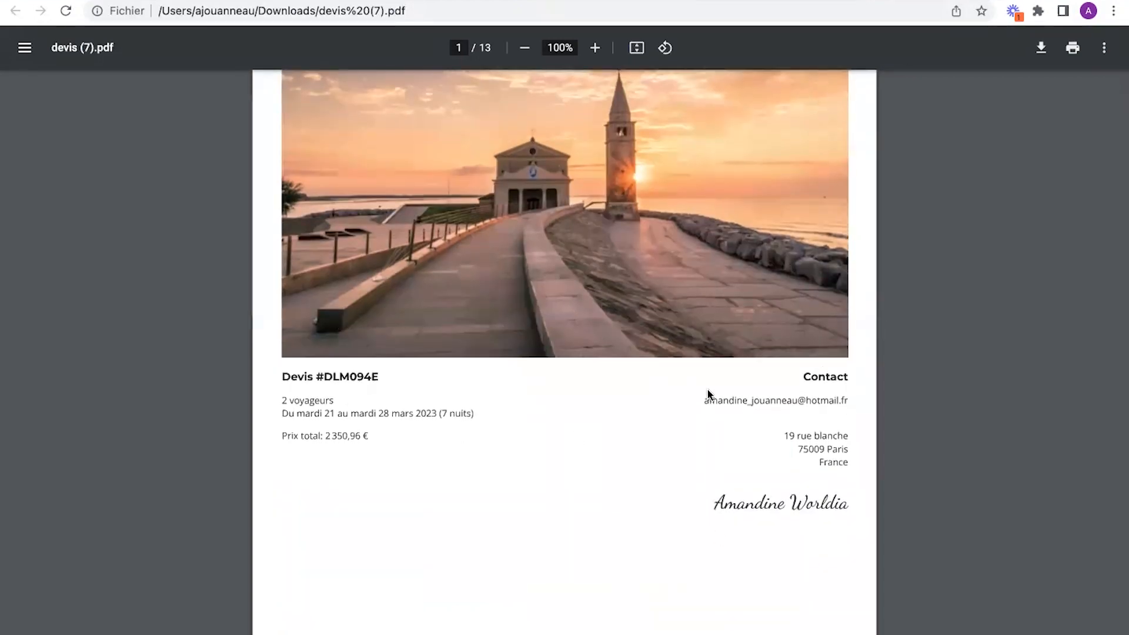
{"action": "scroll", "coordinate": [371, 457], "scroll_direction": "down", "scroll_amount": 1}
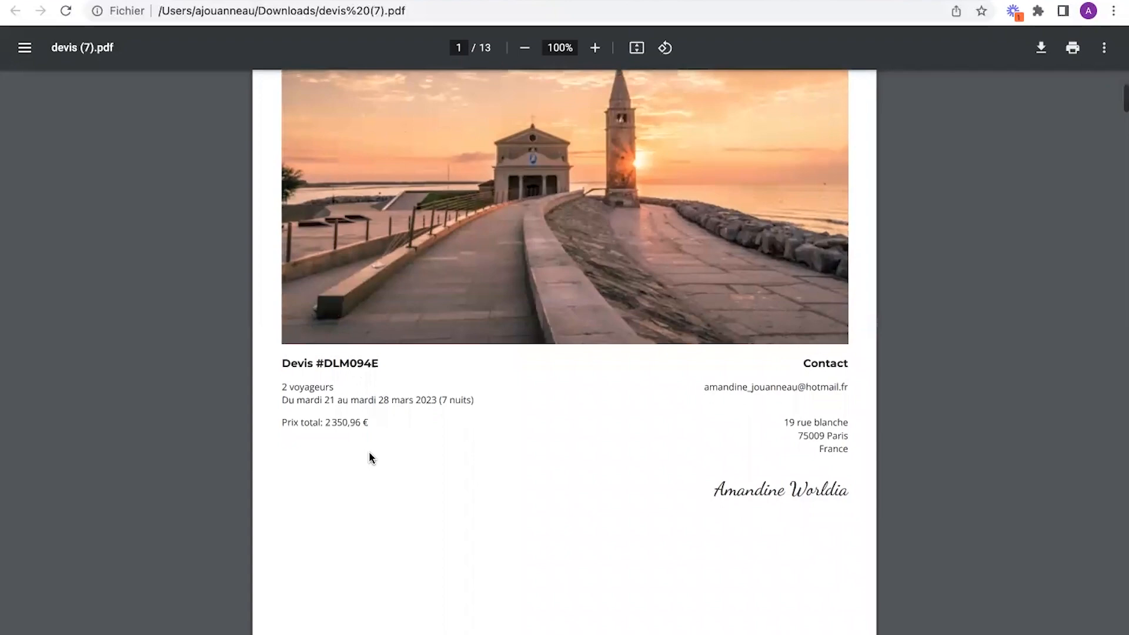
Step: Examine the quote's trip summary, the Italy travel information, and the 21 March outbound flight and private transfer
{"action": "scroll", "coordinate": [370, 458], "scroll_direction": "down", "scroll_amount": 4}
{"action": "scroll", "coordinate": [370, 457], "scroll_direction": "down", "scroll_amount": 7}
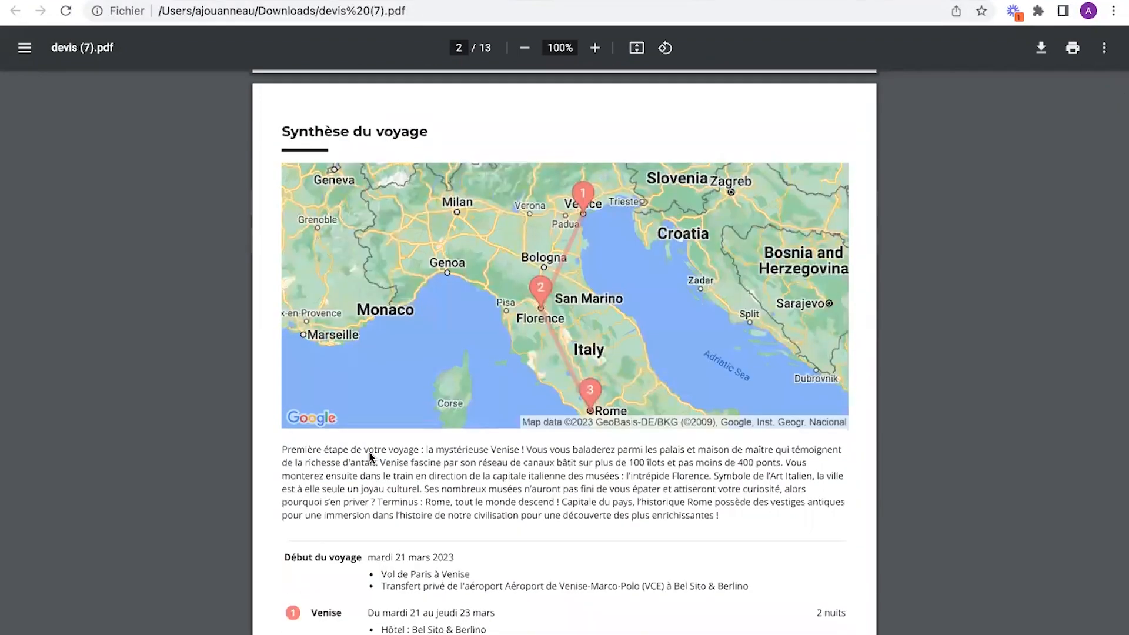
{"action": "scroll", "coordinate": [370, 447], "scroll_direction": "down", "scroll_amount": 3}
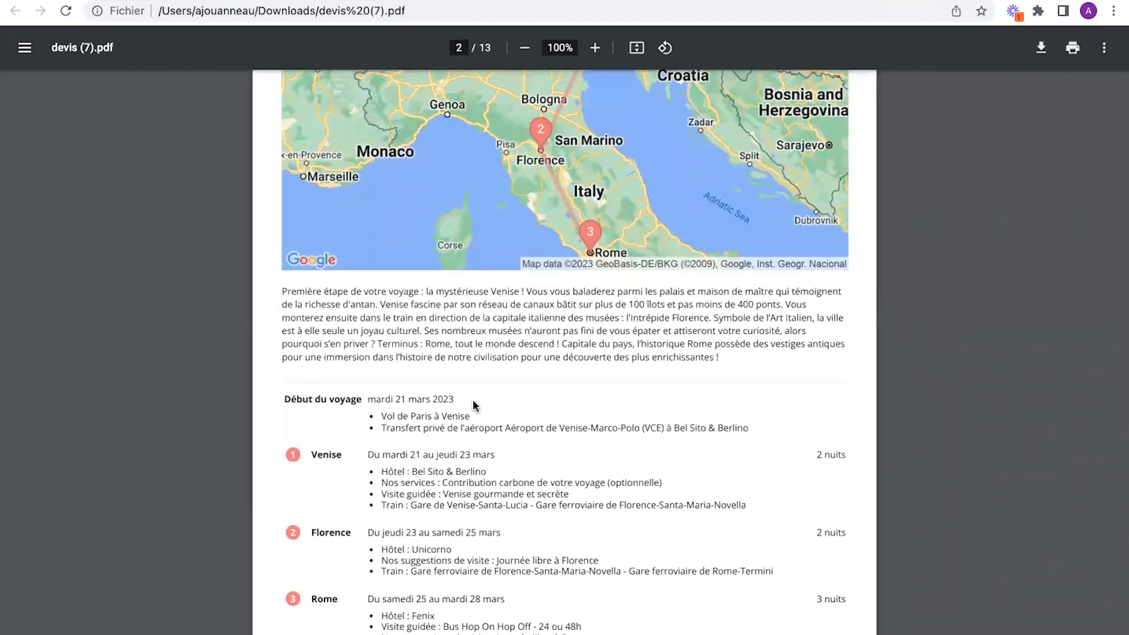
{"action": "scroll", "coordinate": [474, 405], "scroll_direction": "down", "scroll_amount": 4}
{"action": "scroll", "coordinate": [474, 406], "scroll_direction": "down", "scroll_amount": 10}
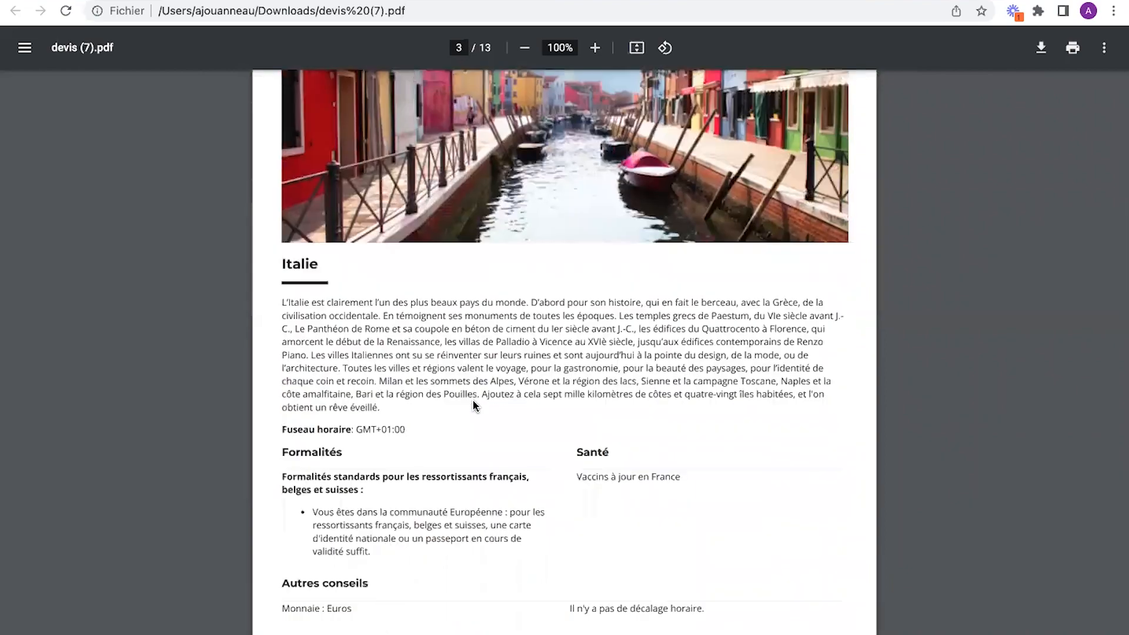
{"action": "scroll", "coordinate": [474, 406], "scroll_direction": "down", "scroll_amount": 11}
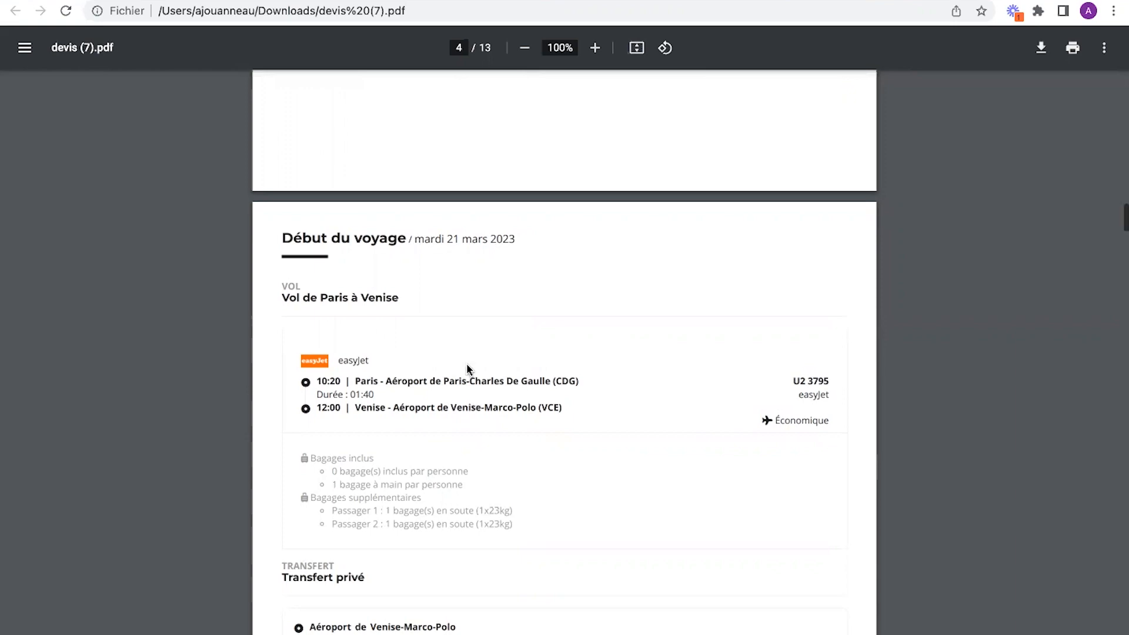
{"action": "scroll", "coordinate": [467, 362], "scroll_direction": "down", "scroll_amount": 3}
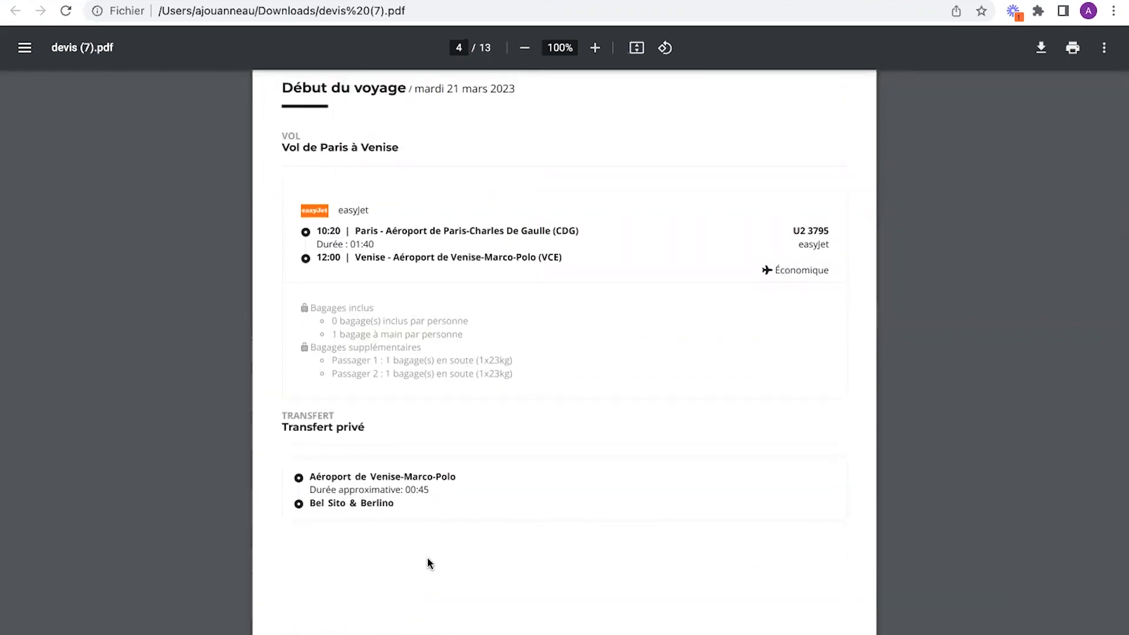
Step: Review the quote's Venice stage, covering the Bel Sito & Berlino hotel, the daily activities and the train to Florence
{"action": "scroll", "coordinate": [428, 562], "scroll_direction": "down", "scroll_amount": 10}
{"action": "scroll", "coordinate": [428, 561], "scroll_direction": "down", "scroll_amount": 5}
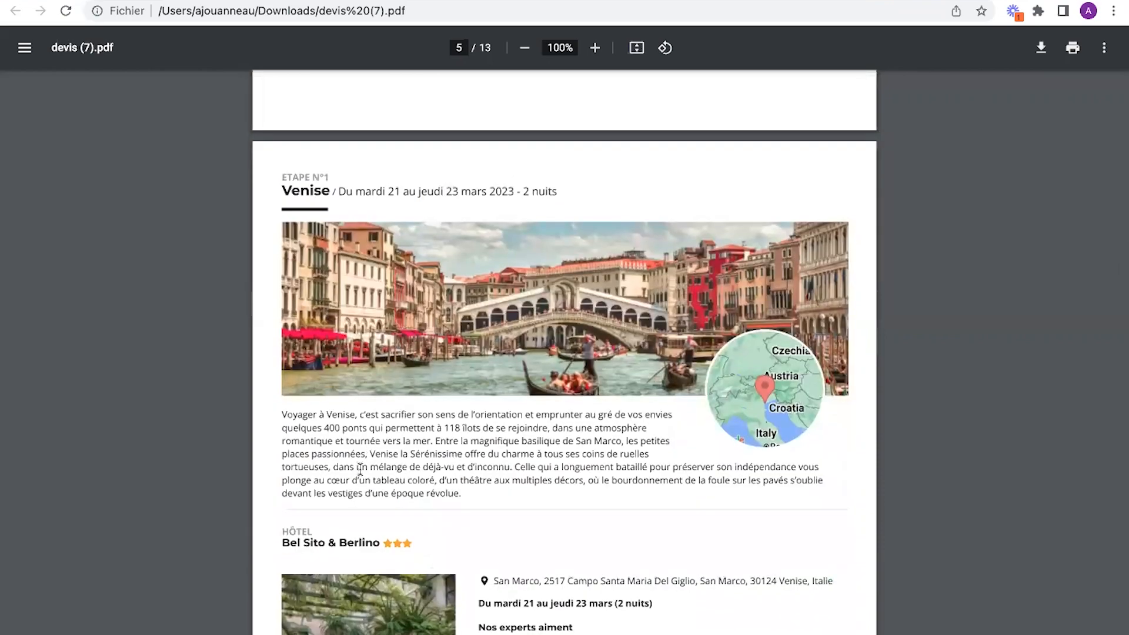
{"action": "scroll", "coordinate": [392, 422], "scroll_direction": "down", "scroll_amount": 4}
{"action": "scroll", "coordinate": [569, 544], "scroll_direction": "down", "scroll_amount": 5}
{"action": "scroll", "coordinate": [569, 538], "scroll_direction": "up", "scroll_amount": 1}
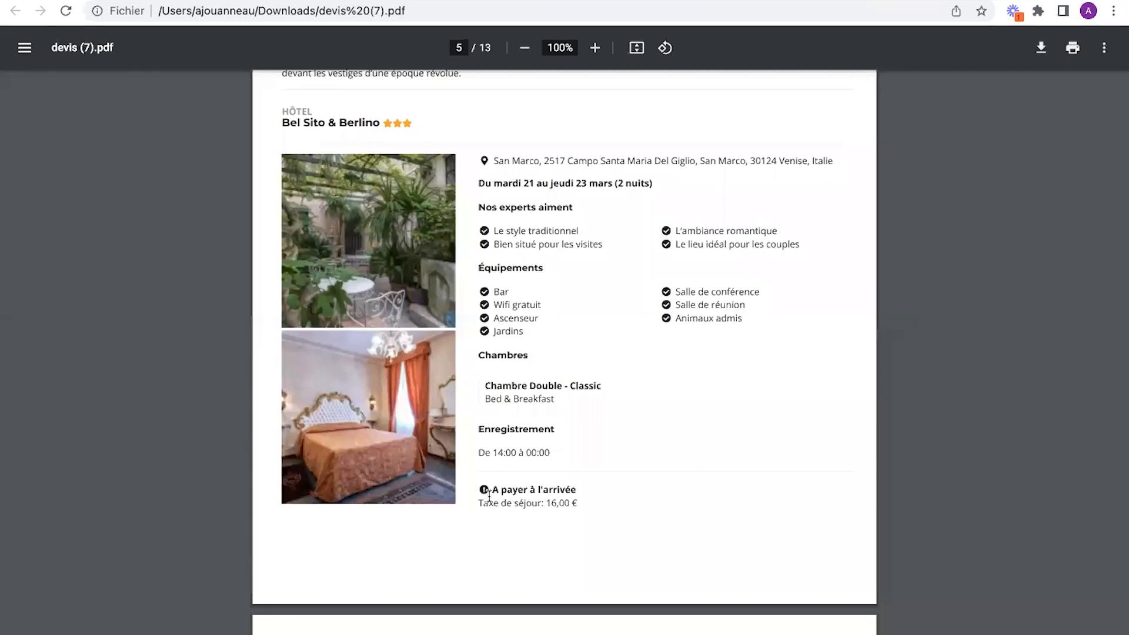
{"action": "scroll", "coordinate": [527, 524], "scroll_direction": "down", "scroll_amount": 6}
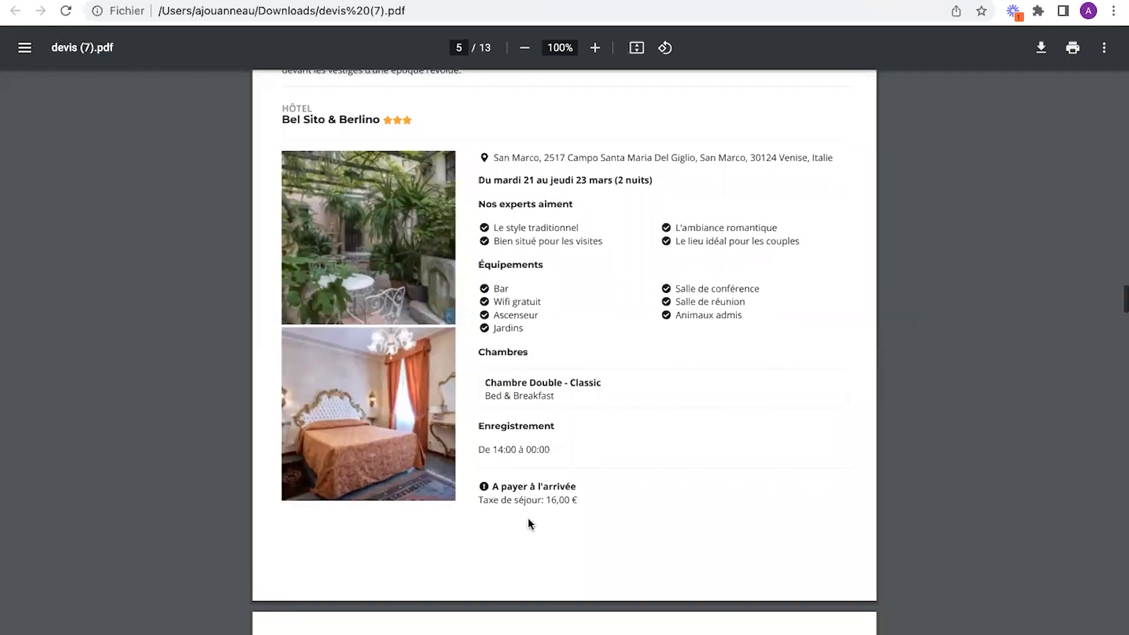
{"action": "scroll", "coordinate": [527, 517], "scroll_direction": "down", "scroll_amount": 1}
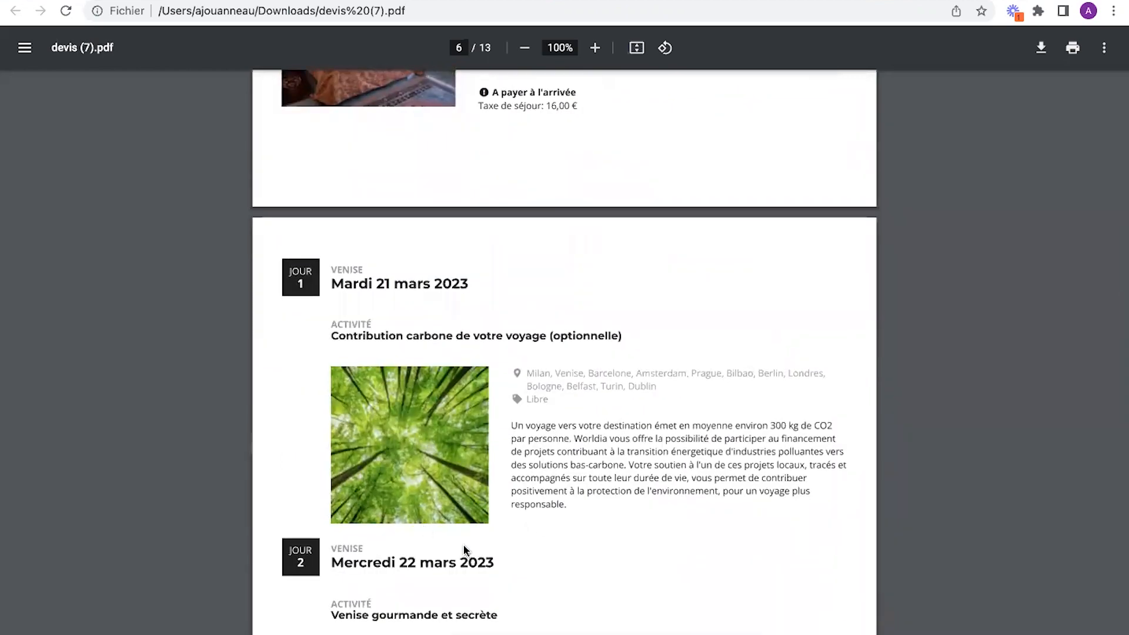
{"action": "scroll", "coordinate": [552, 535], "scroll_direction": "down", "scroll_amount": 1}
{"action": "scroll", "coordinate": [552, 538], "scroll_direction": "down", "scroll_amount": 4}
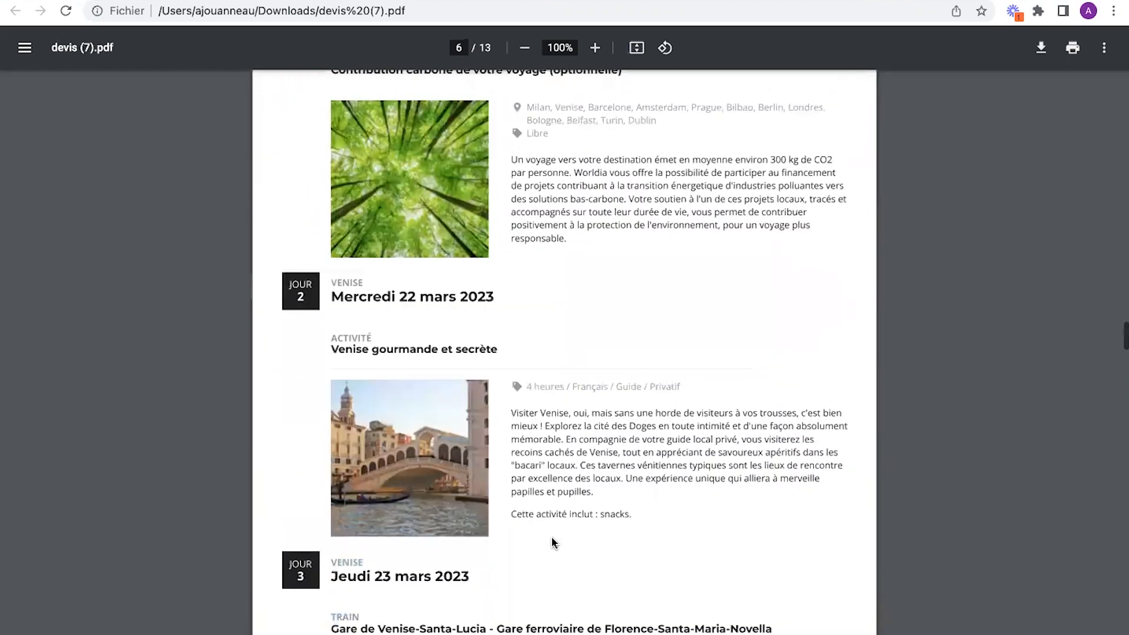
{"action": "scroll", "coordinate": [553, 539], "scroll_direction": "down", "scroll_amount": 6}
{"action": "scroll", "coordinate": [551, 541], "scroll_direction": "down", "scroll_amount": 2}
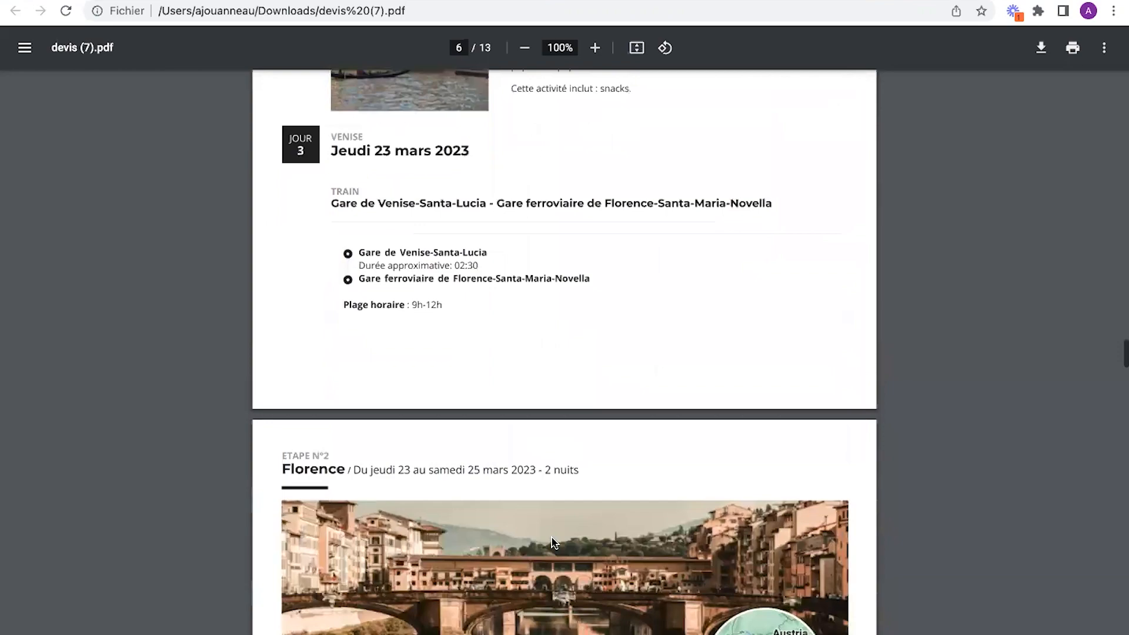
Step: Review the quote's Florence and Rome stages with their hotels, daily activities and the connecting train
{"action": "scroll", "coordinate": [552, 541], "scroll_direction": "down", "scroll_amount": 6}
{"action": "scroll", "coordinate": [553, 541], "scroll_direction": "down", "scroll_amount": 10}
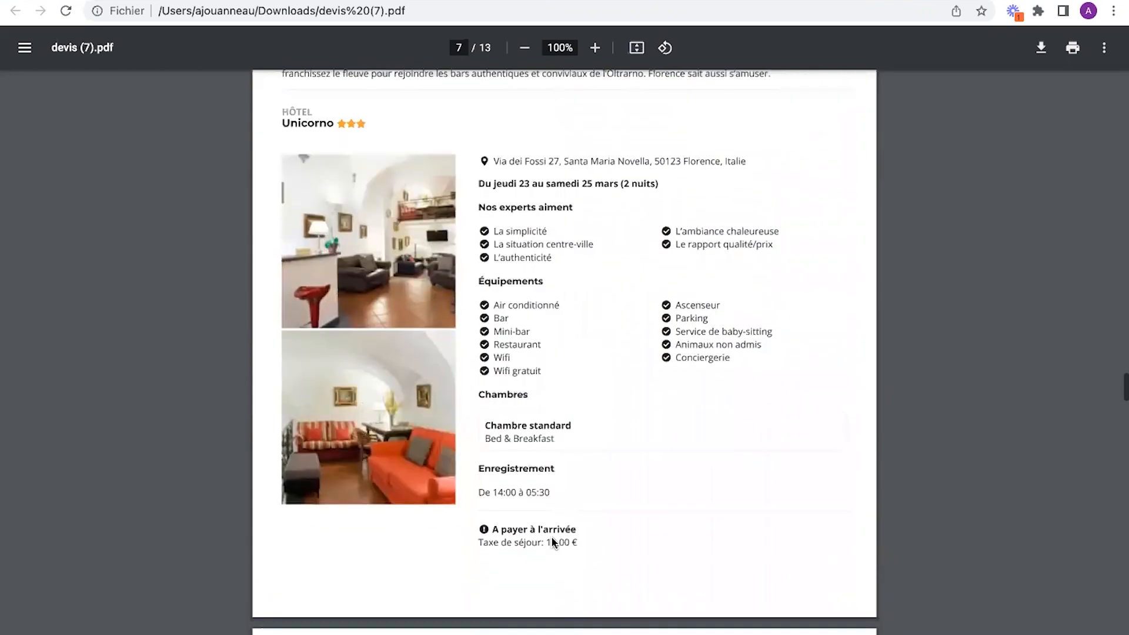
{"action": "scroll", "coordinate": [553, 541], "scroll_direction": "down", "scroll_amount": 4}
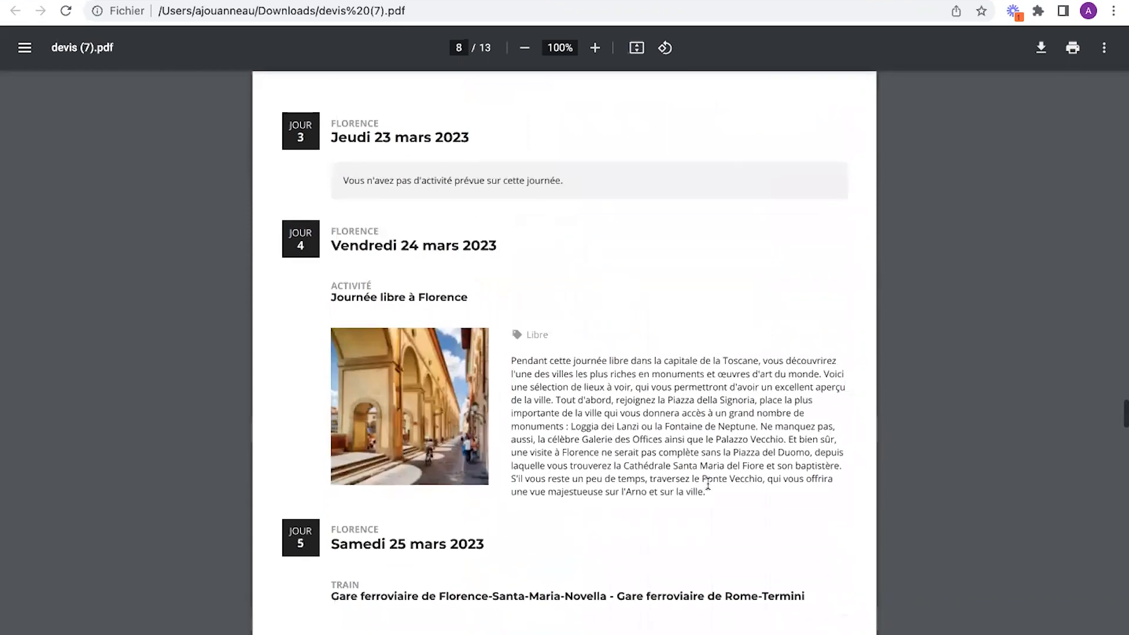
{"action": "scroll", "coordinate": [708, 483], "scroll_direction": "down", "scroll_amount": 8}
{"action": "scroll", "coordinate": [708, 484], "scroll_direction": "down", "scroll_amount": 10}
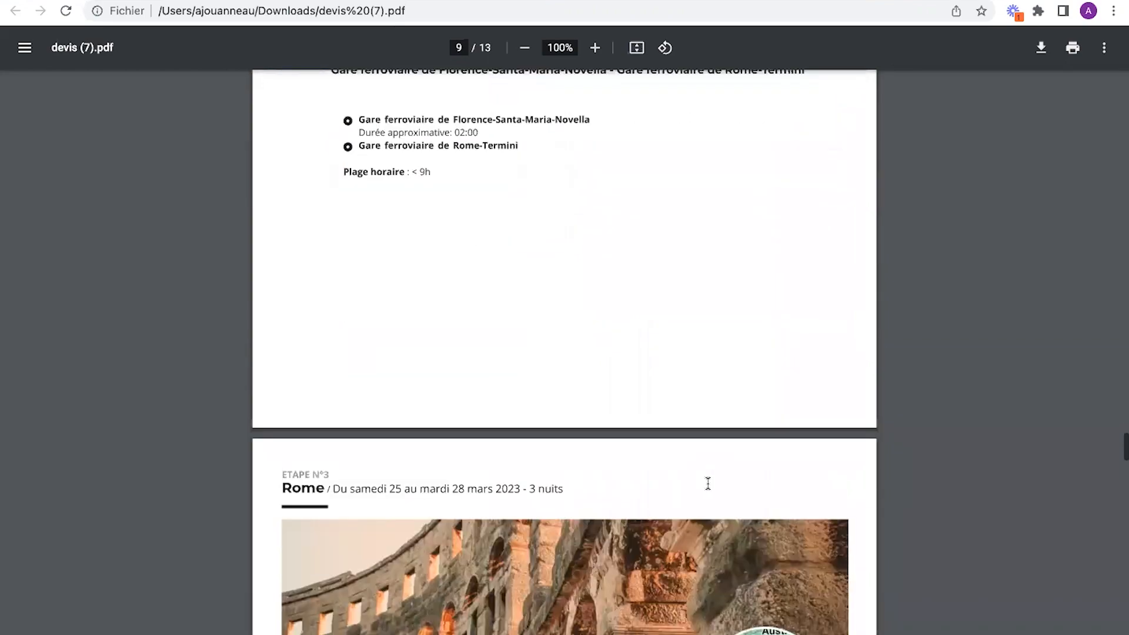
{"action": "scroll", "coordinate": [708, 484], "scroll_direction": "down", "scroll_amount": 17}
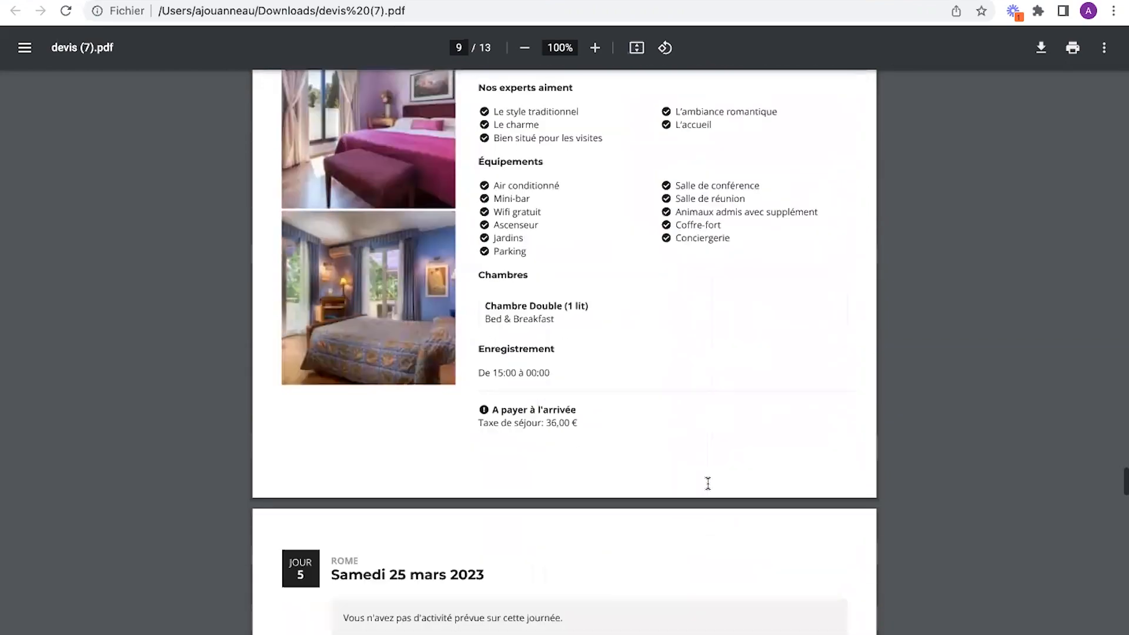
{"action": "scroll", "coordinate": [708, 483], "scroll_direction": "down", "scroll_amount": 13}
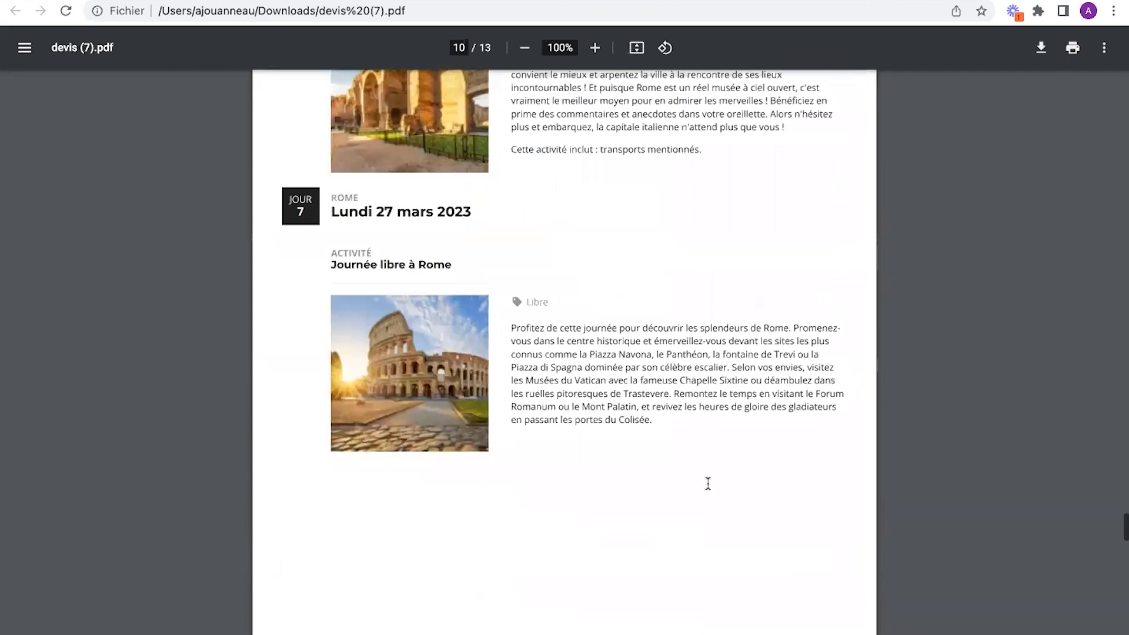
Step: Examine the quote's closing summary table of dated services through to the price breakdown with the SNCF ticket fee
{"action": "scroll", "coordinate": [708, 484], "scroll_direction": "down", "scroll_amount": 12}
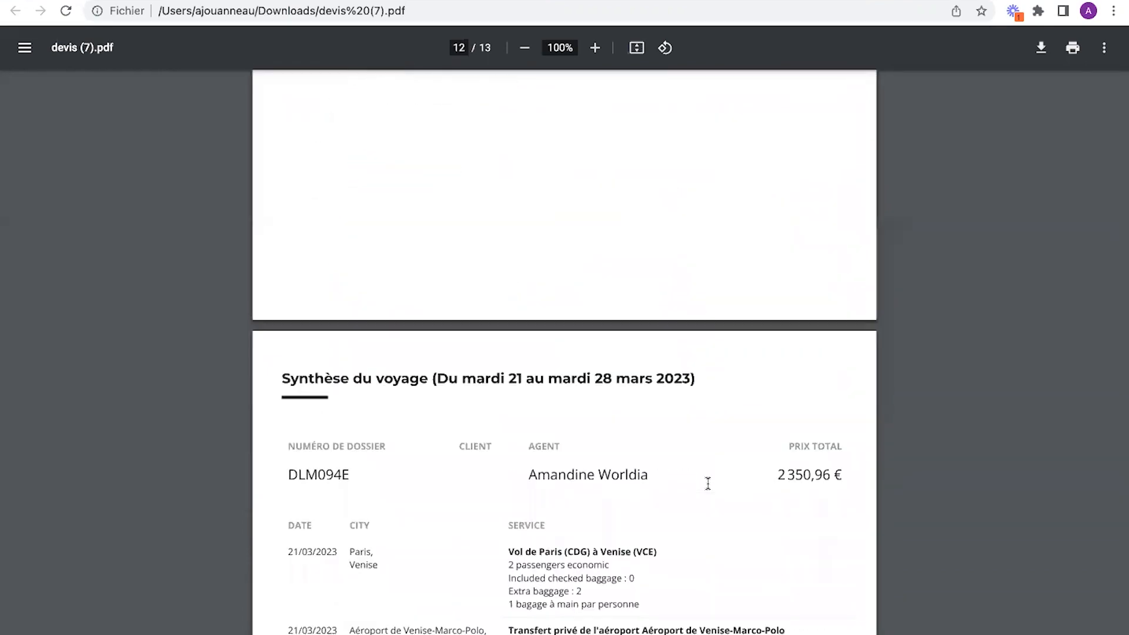
{"action": "scroll", "coordinate": [708, 484], "scroll_direction": "down", "scroll_amount": 3}
{"action": "scroll", "coordinate": [709, 483], "scroll_direction": "down", "scroll_amount": 2}
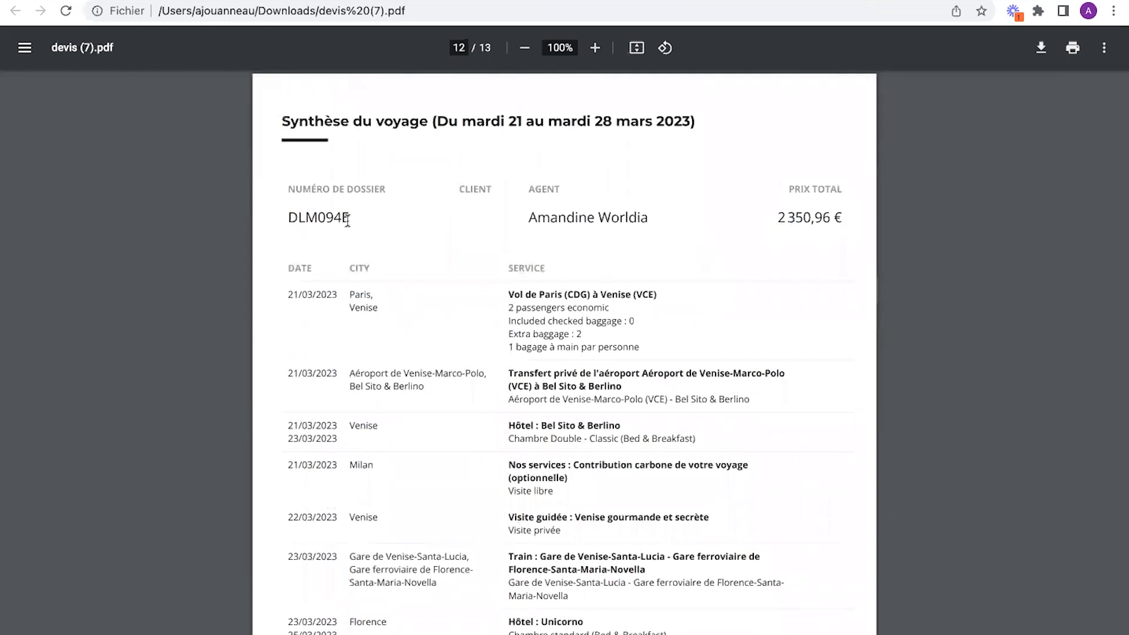
{"action": "scroll", "coordinate": [410, 335], "scroll_direction": "down", "scroll_amount": 1}
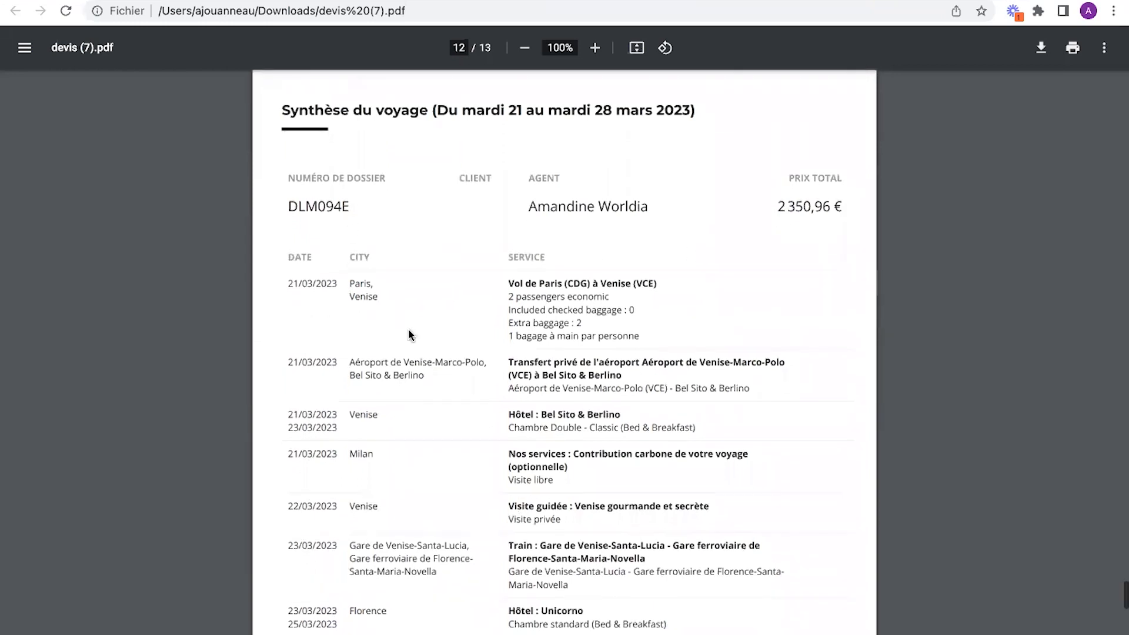
{"action": "scroll", "coordinate": [410, 334], "scroll_direction": "down", "scroll_amount": 2}
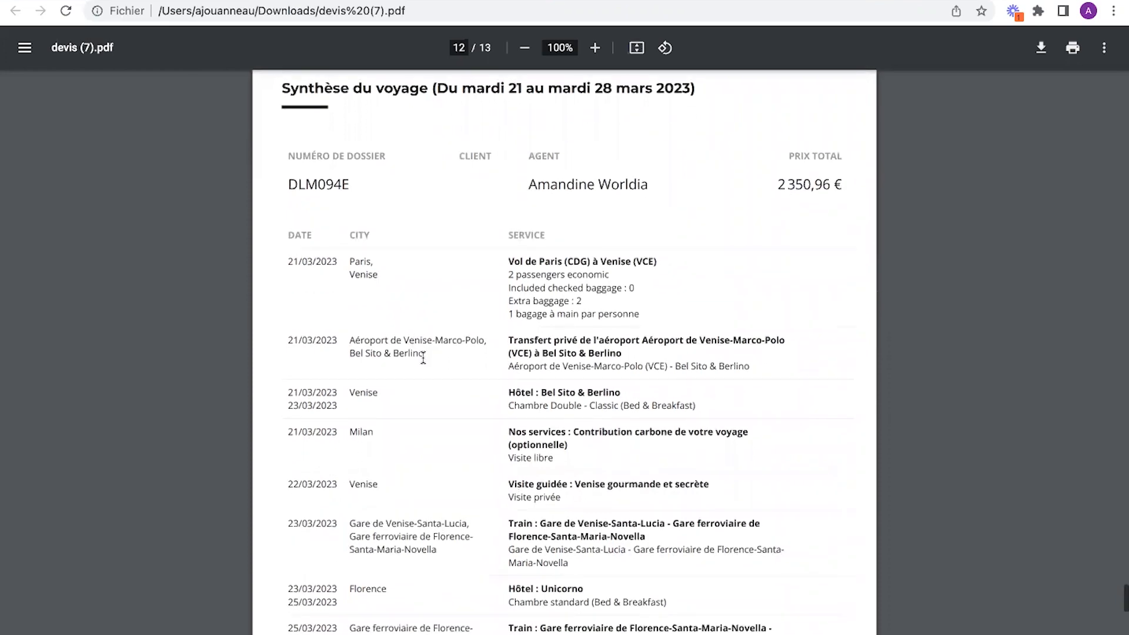
{"action": "scroll", "coordinate": [421, 356], "scroll_direction": "down", "scroll_amount": 3}
{"action": "scroll", "coordinate": [461, 403], "scroll_direction": "down", "scroll_amount": 5}
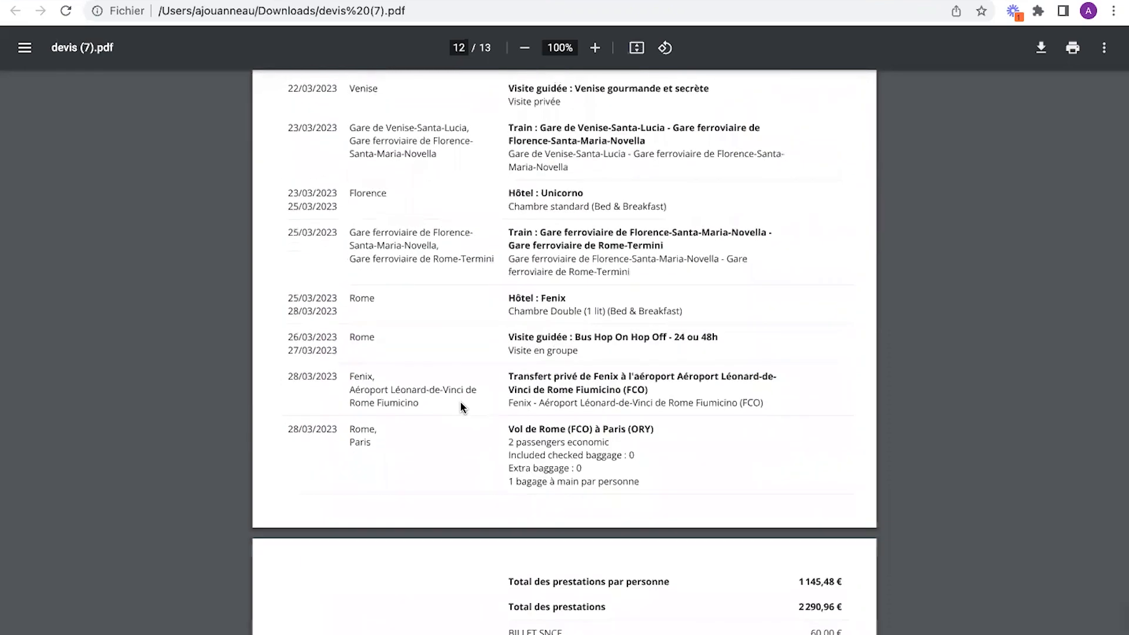
{"action": "scroll", "coordinate": [460, 405], "scroll_direction": "down", "scroll_amount": 5}
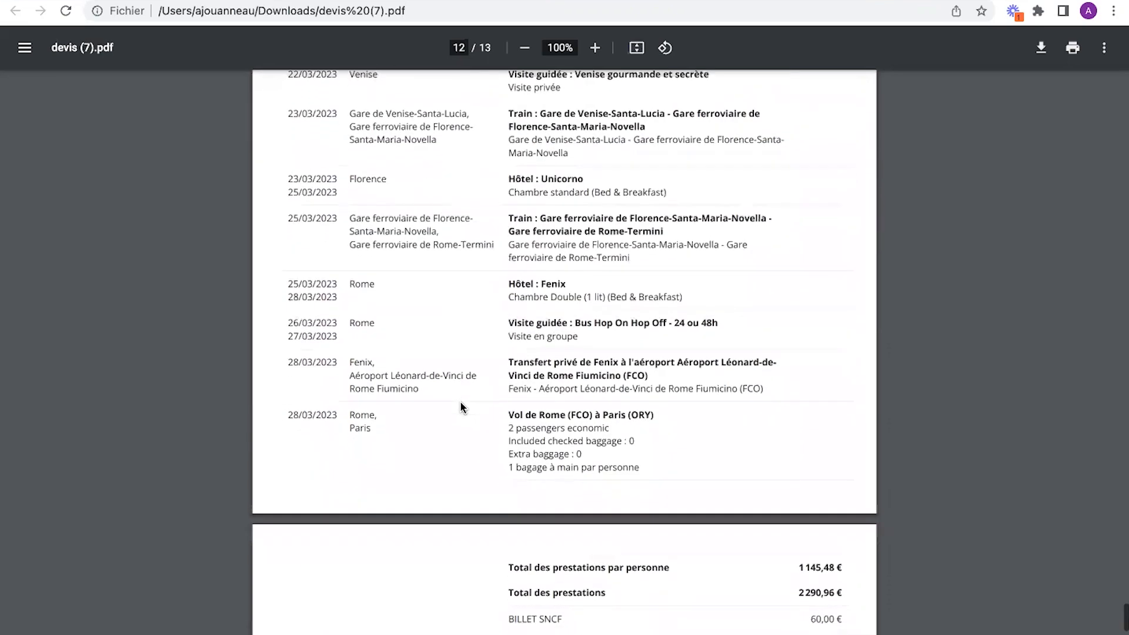
Step: Check the quote's general total and contact block on the last page, and review the earlier pages back to the Florence stage
{"action": "scroll", "coordinate": [461, 407], "scroll_direction": "down", "scroll_amount": 3}
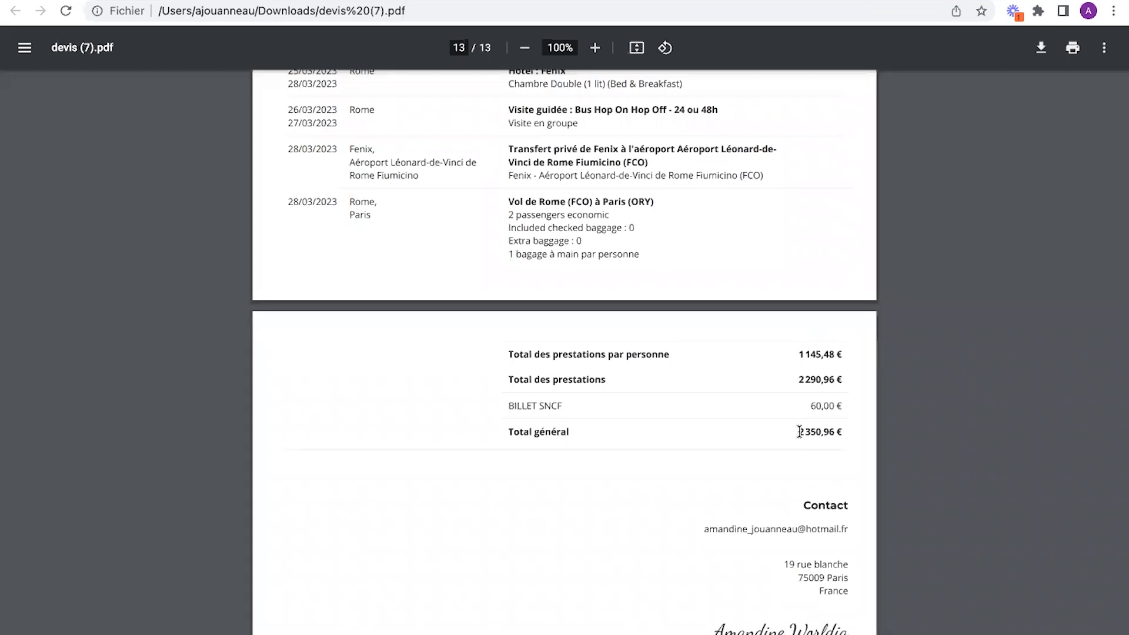
{"action": "left_click_drag", "start_coordinate": [799, 431], "coordinate": [840, 429]}
{"action": "left_click", "coordinate": [705, 484]}
{"action": "scroll", "coordinate": [704, 484], "scroll_direction": "down", "scroll_amount": 7}
{"action": "scroll", "coordinate": [705, 484], "scroll_direction": "up", "scroll_amount": 8}
{"action": "scroll", "coordinate": [706, 487], "scroll_direction": "up", "scroll_amount": 8}
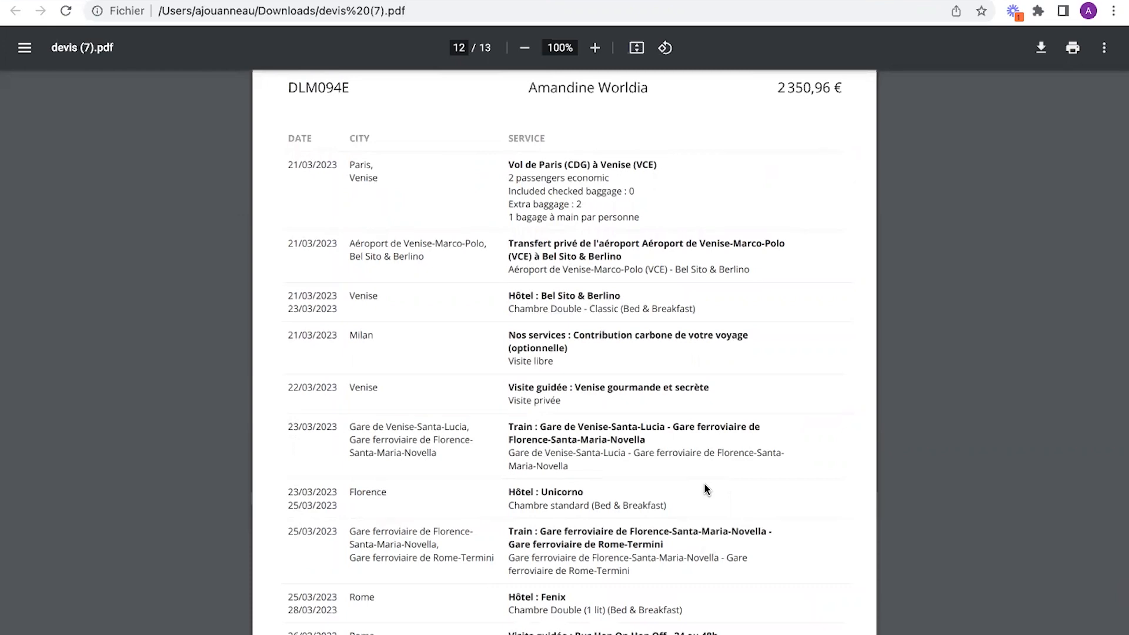
{"action": "scroll", "coordinate": [705, 486], "scroll_direction": "up", "scroll_amount": 15}
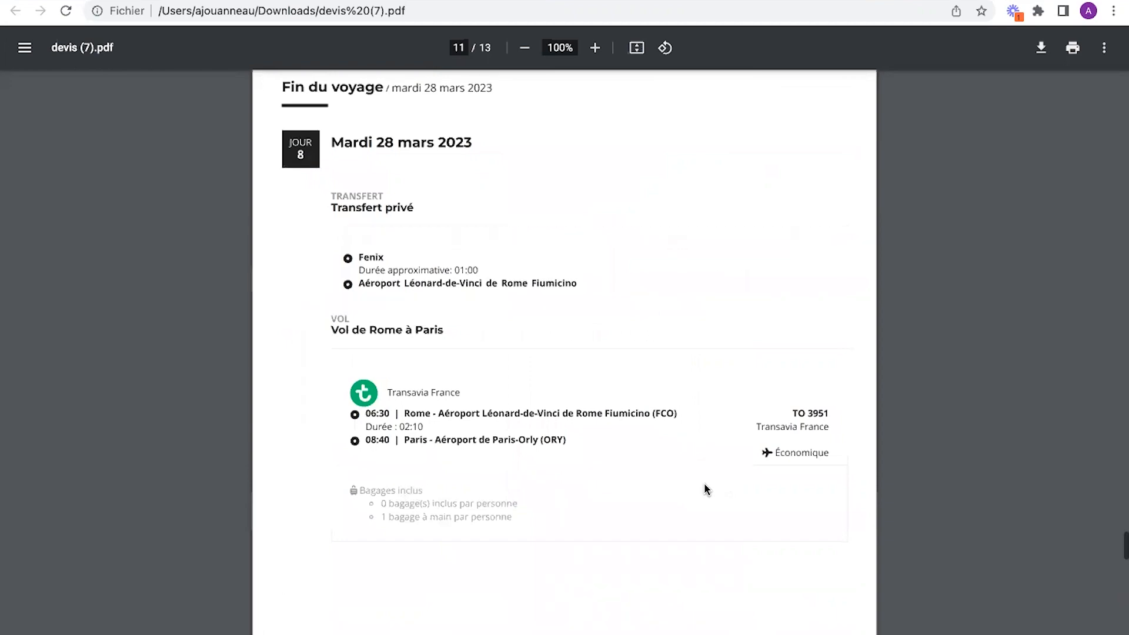
{"action": "scroll", "coordinate": [705, 486], "scroll_direction": "up", "scroll_amount": 5}
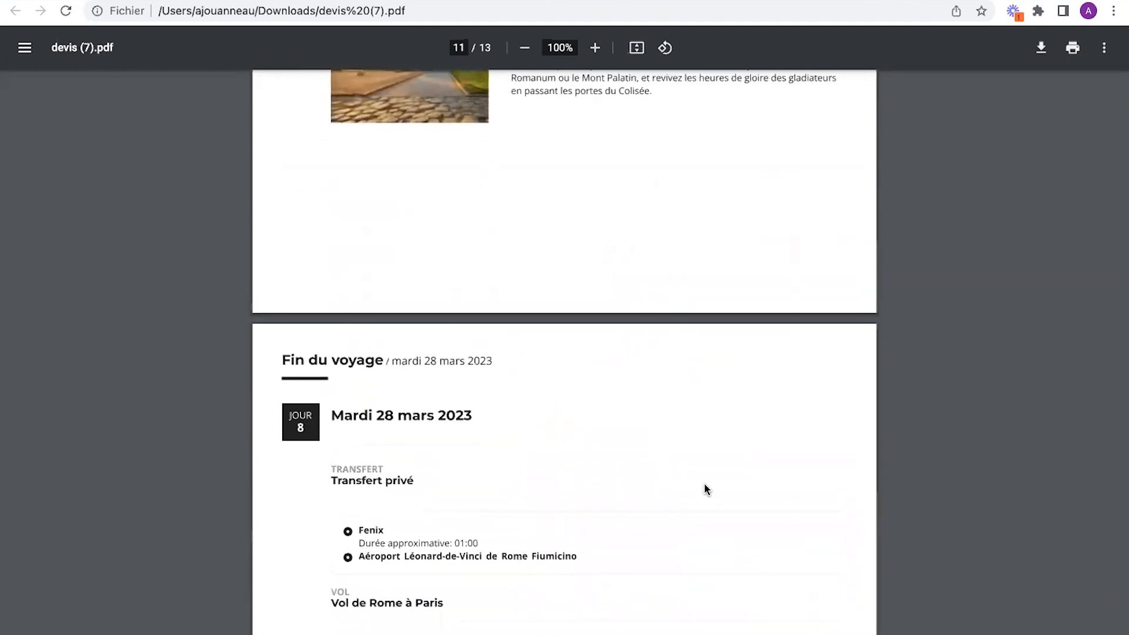
{"action": "scroll", "coordinate": [704, 490], "scroll_direction": "up", "scroll_amount": 20}
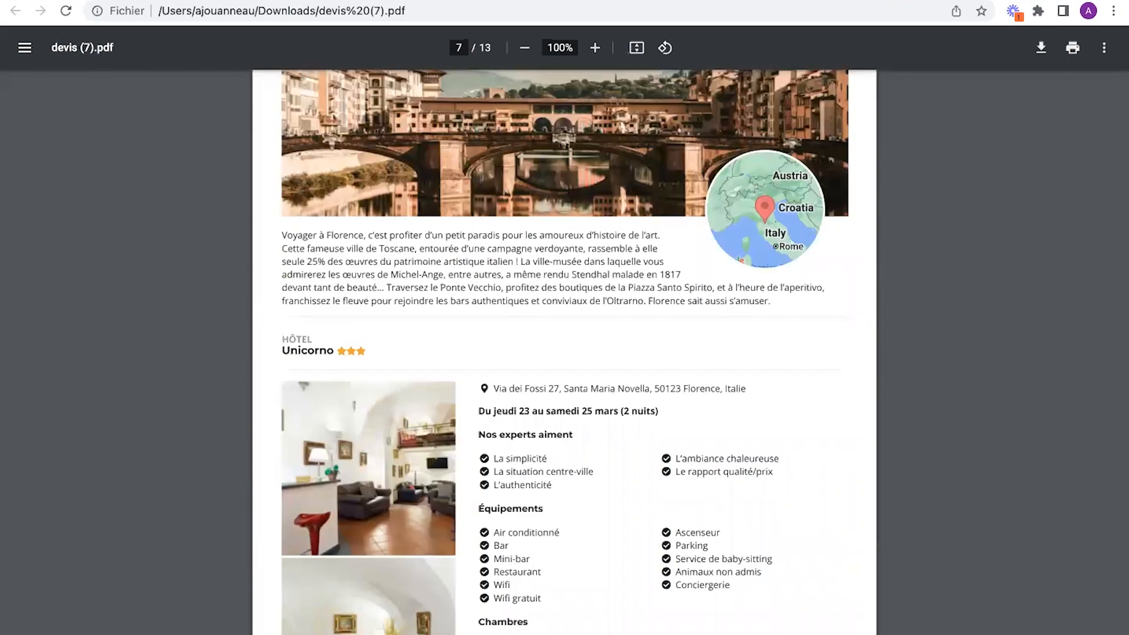
Step: Return to the Worldia trip project and open its title and introductory text for editing
{"action": "key", "text": "ctrl+shift+Tab"}
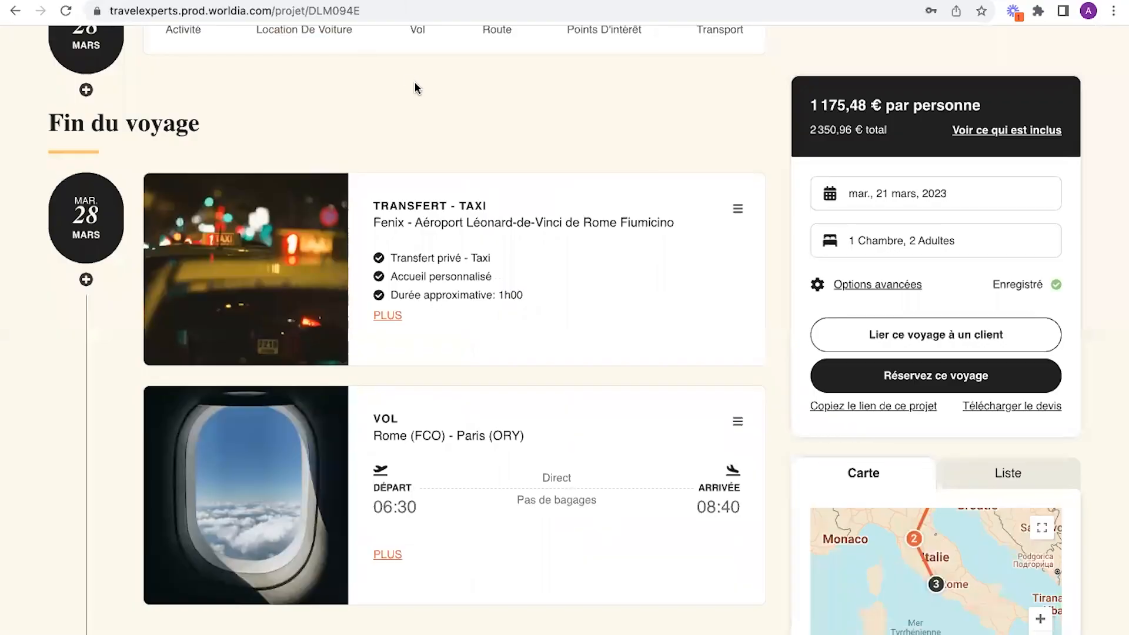
{"action": "scroll", "coordinate": [415, 88], "scroll_direction": "up", "scroll_amount": 15}
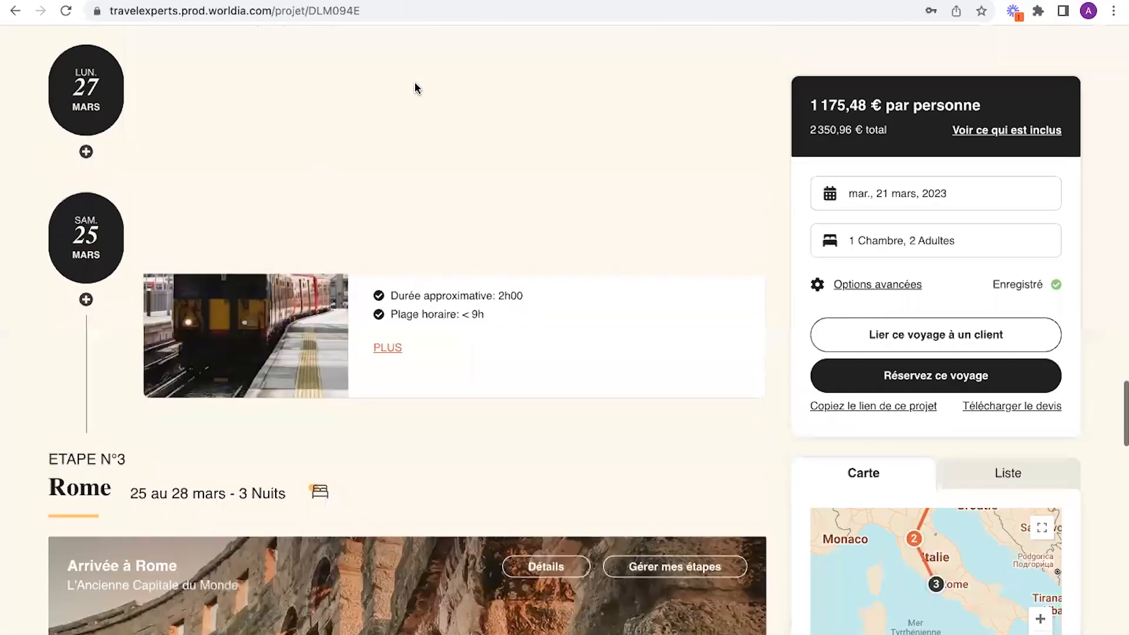
{"action": "scroll", "coordinate": [415, 88], "scroll_direction": "up", "scroll_amount": 15}
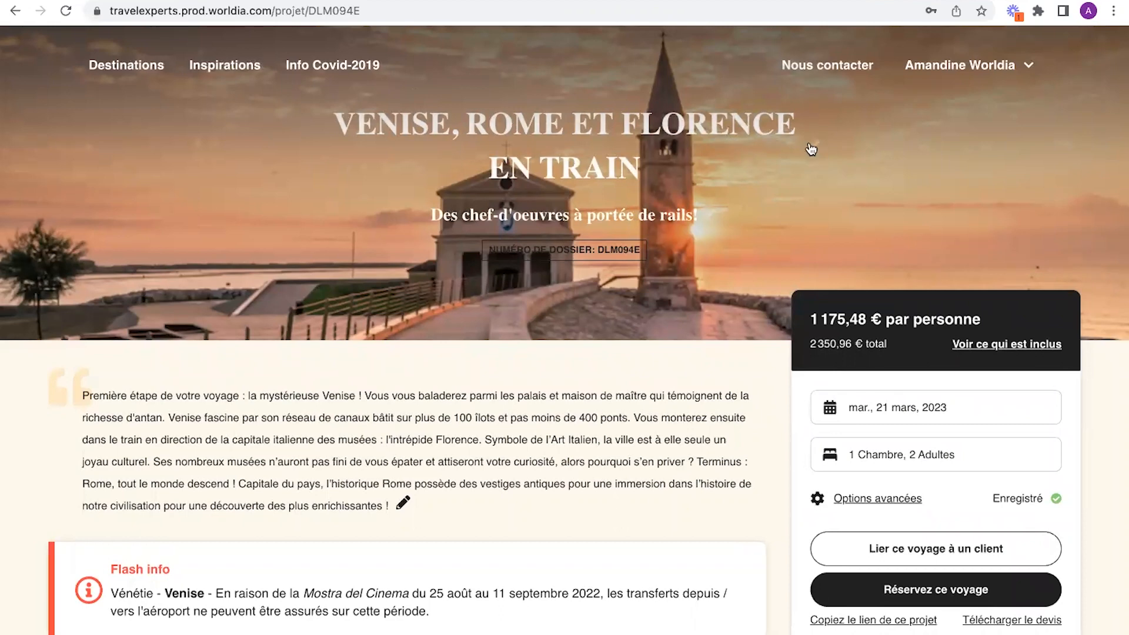
{"action": "left_click", "coordinate": [672, 144]}
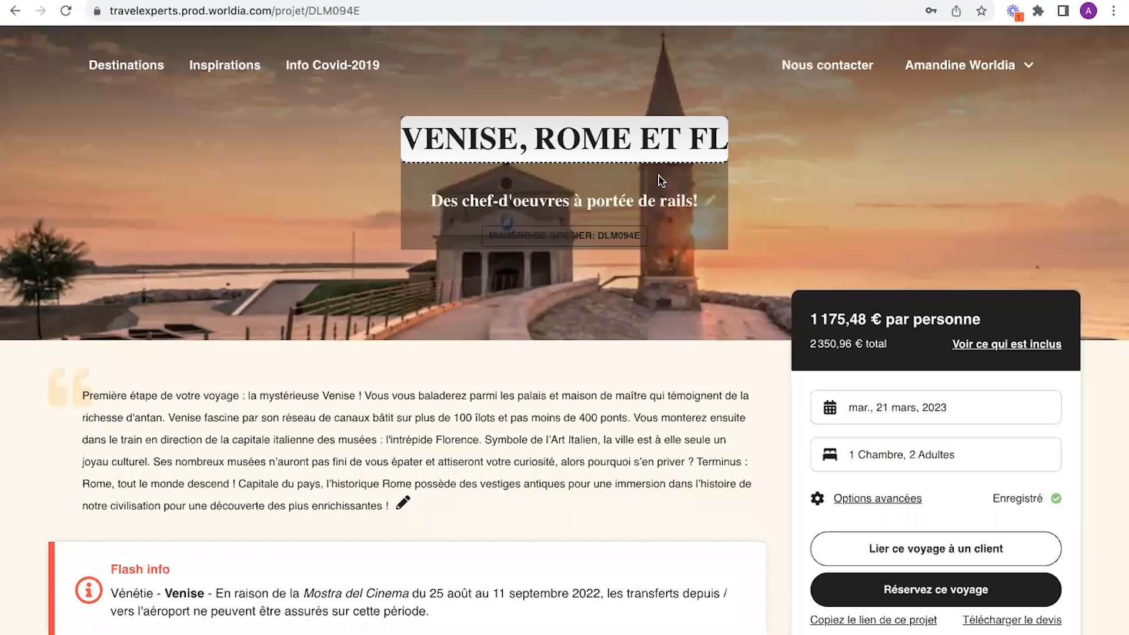
{"action": "left_click", "coordinate": [513, 436]}
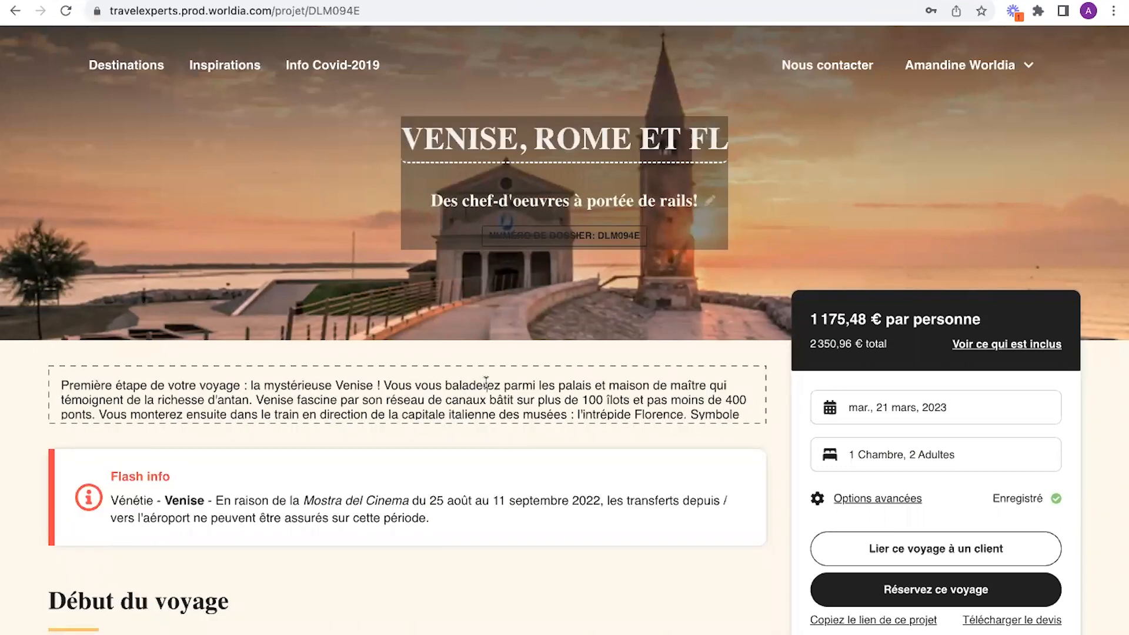
{"action": "left_click_drag", "start_coordinate": [484, 386], "coordinate": [384, 386]}
{"action": "left_click", "coordinate": [388, 405]}
{"action": "left_click", "coordinate": [600, 616]}
{"action": "scroll", "coordinate": [599, 617], "scroll_direction": "down", "scroll_amount": 3}
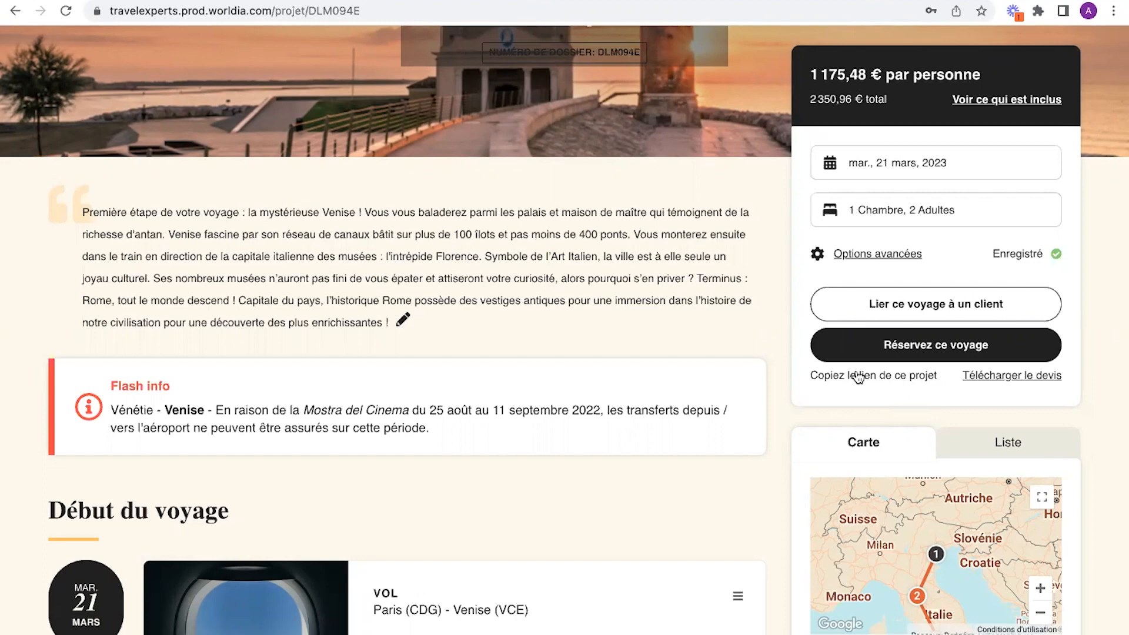
{"action": "scroll", "coordinate": [658, 327], "scroll_direction": "down", "scroll_amount": 3}
{"action": "scroll", "coordinate": [657, 327], "scroll_direction": "up", "scroll_amount": 4}
{"action": "scroll", "coordinate": [657, 328], "scroll_direction": "up", "scroll_amount": 3}
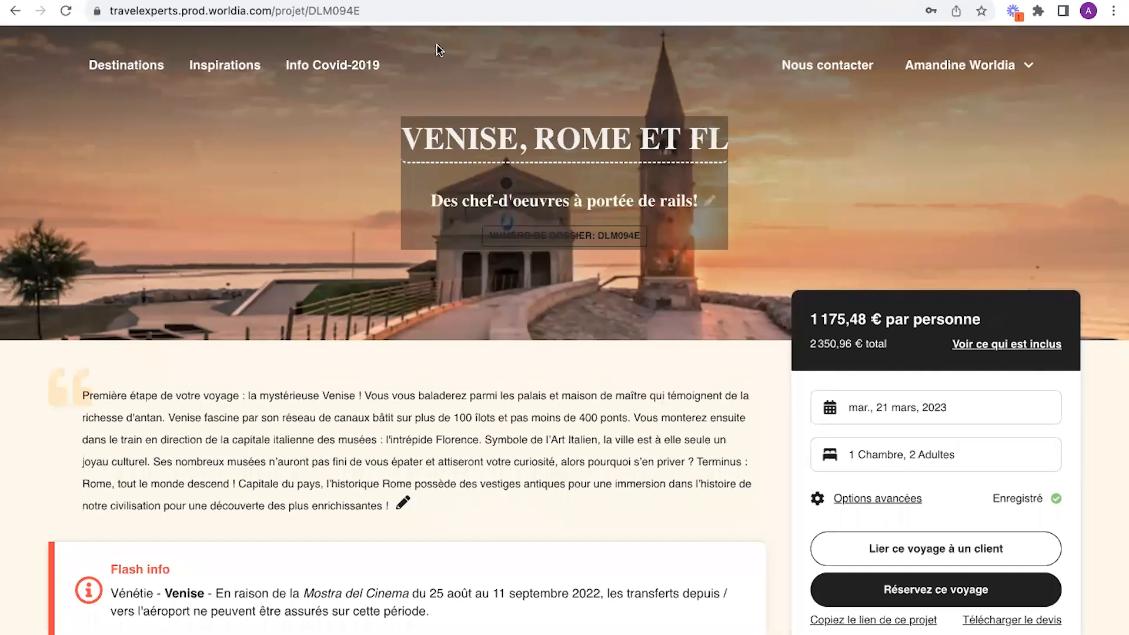
Step: Go to the destinations catalogue and open the États-Unis page under Amérique du Nord
{"action": "left_click", "coordinate": [140, 65]}
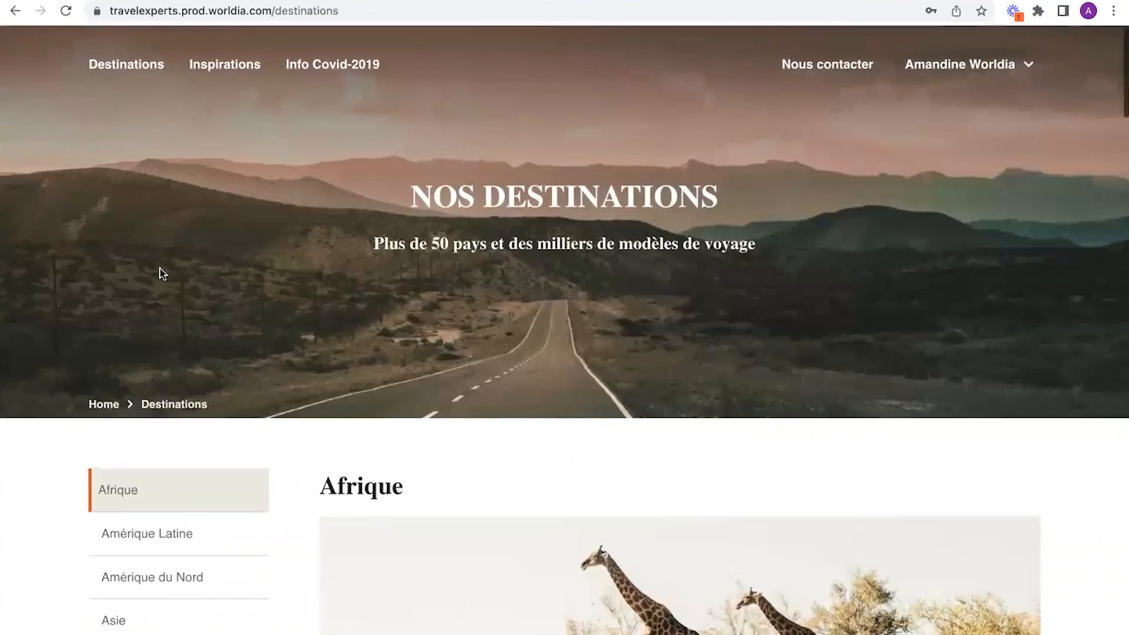
{"action": "scroll", "coordinate": [161, 272], "scroll_direction": "down", "scroll_amount": 5}
{"action": "left_click", "coordinate": [159, 297]}
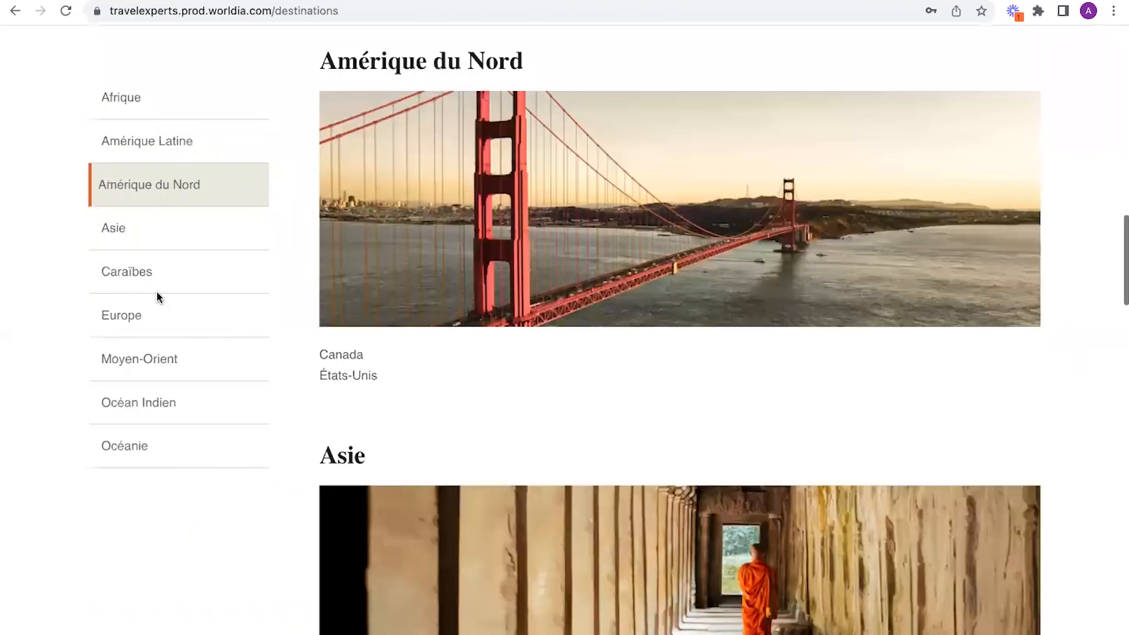
{"action": "scroll", "coordinate": [383, 307], "scroll_direction": "down", "scroll_amount": 1}
{"action": "scroll", "coordinate": [382, 307], "scroll_direction": "up", "scroll_amount": 2}
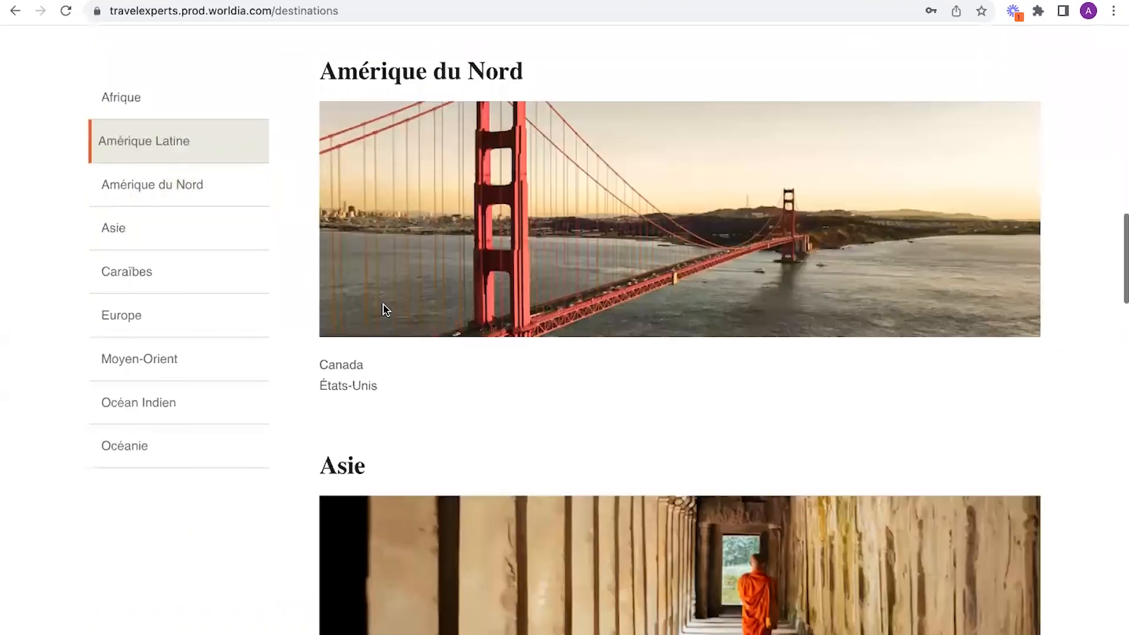
{"action": "left_click", "coordinate": [361, 404]}
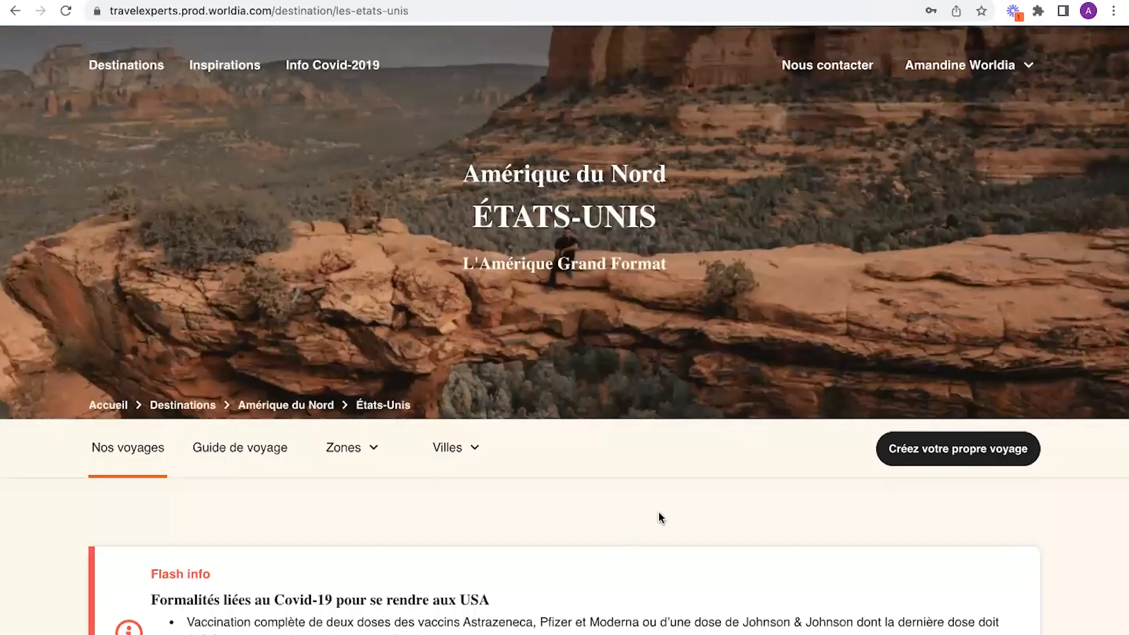
Step: Start a custom United States trip departing 17 March 2023 with one room for two adults
{"action": "scroll", "coordinate": [658, 511], "scroll_direction": "down", "scroll_amount": 6}
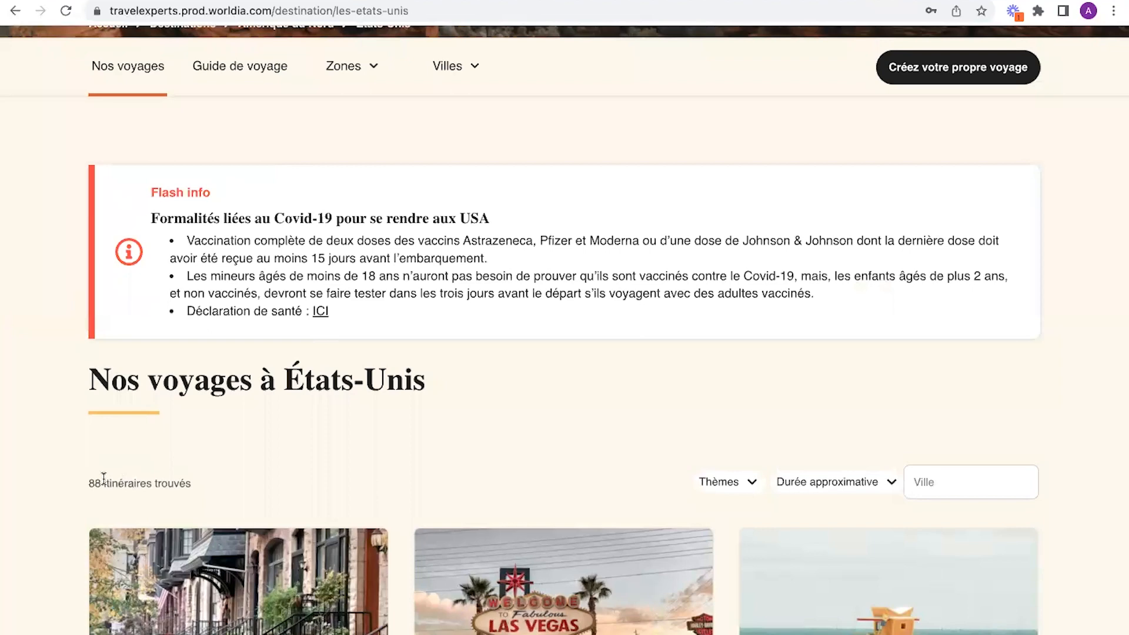
{"action": "scroll", "coordinate": [569, 464], "scroll_direction": "up", "scroll_amount": 1}
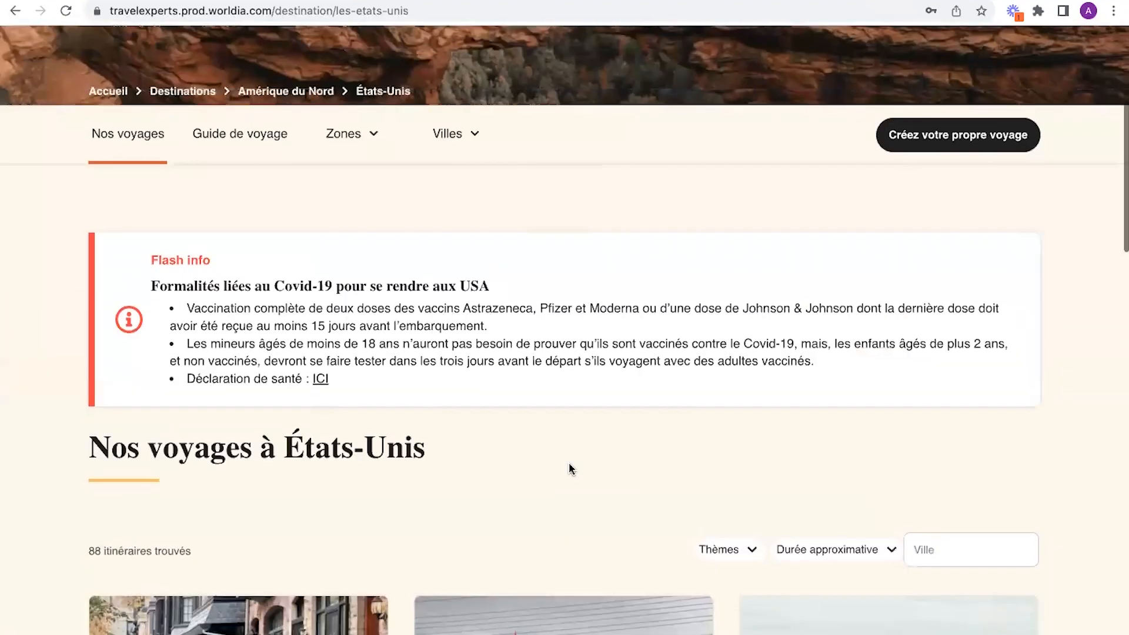
{"action": "left_click", "coordinate": [959, 140]}
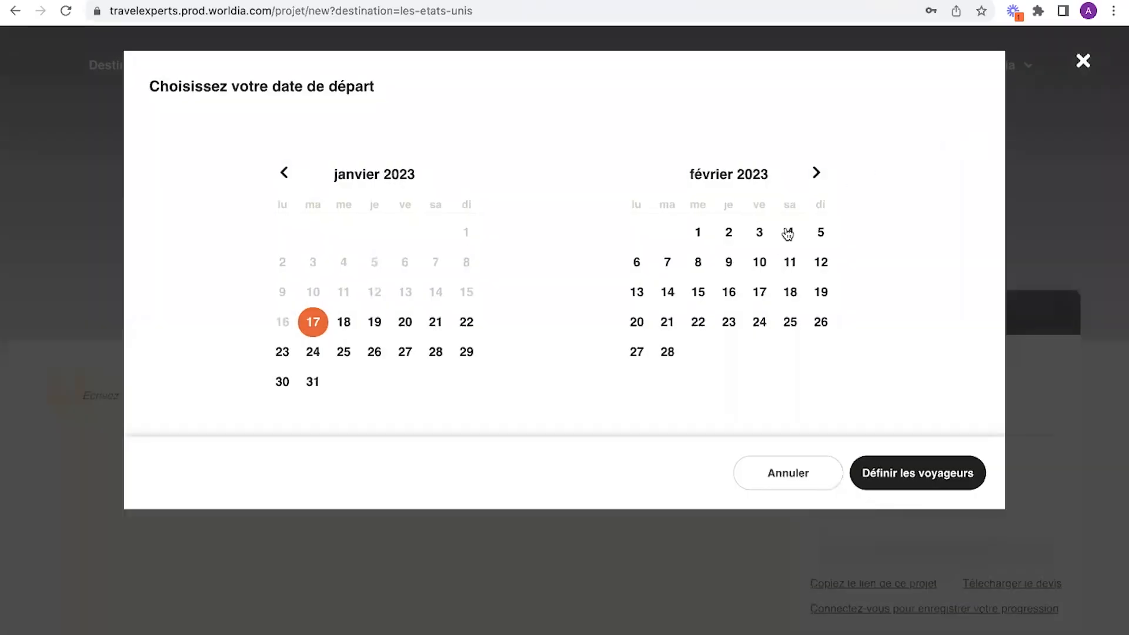
{"action": "left_click", "coordinate": [759, 324]}
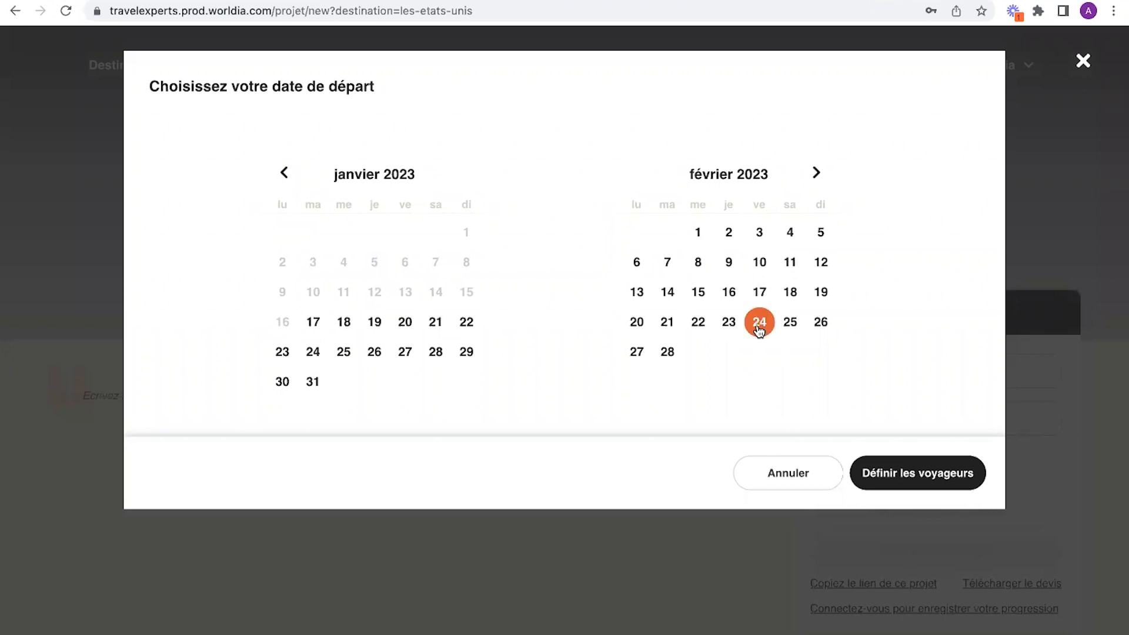
{"action": "left_click", "coordinate": [816, 172]}
{"action": "left_click", "coordinate": [760, 297]}
{"action": "left_click", "coordinate": [909, 452]}
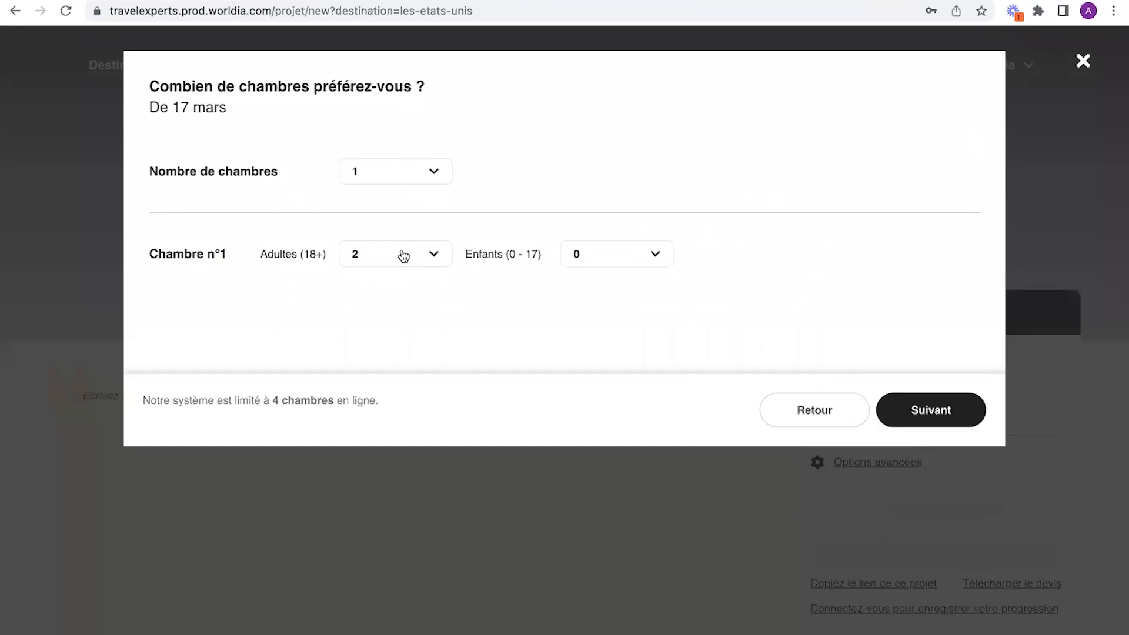
{"action": "left_click", "coordinate": [938, 415]}
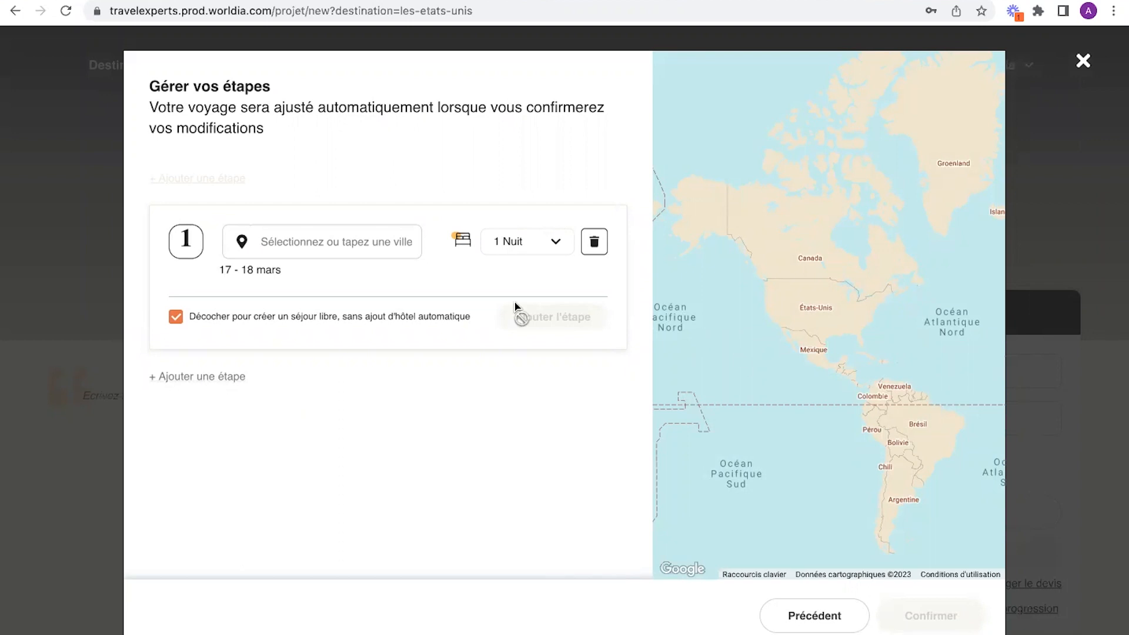
Step: Add New York / Manhattan as the first stage for 5 nights, keeping the automatic hotel
{"action": "left_click", "coordinate": [366, 237]}
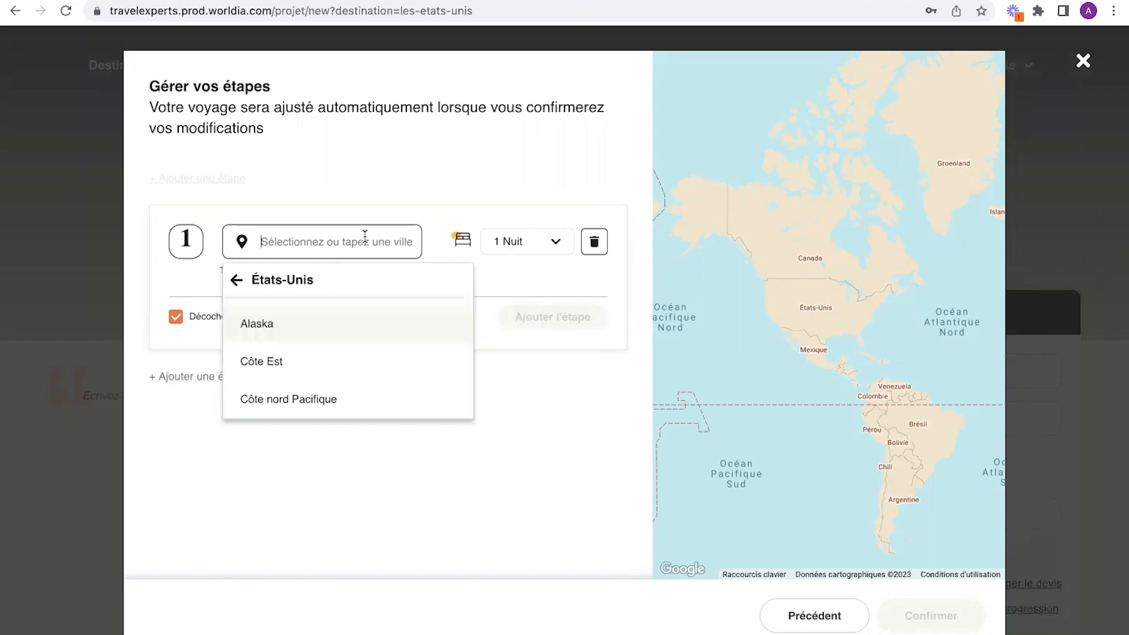
{"action": "type", "text": "New-"}
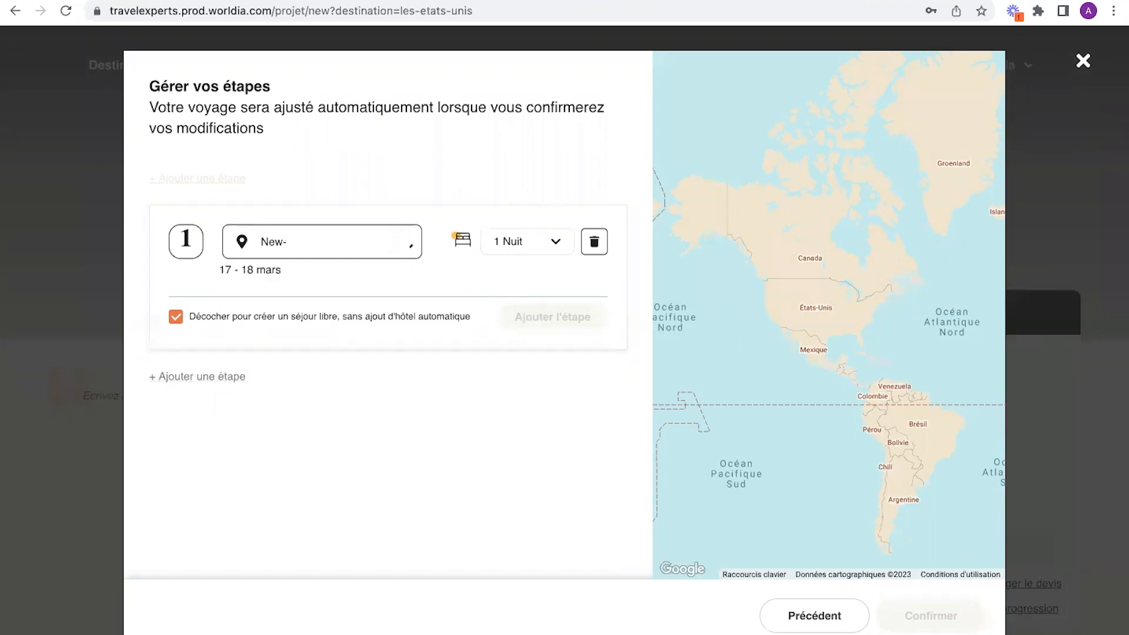
{"action": "key", "text": "BackSpace"}
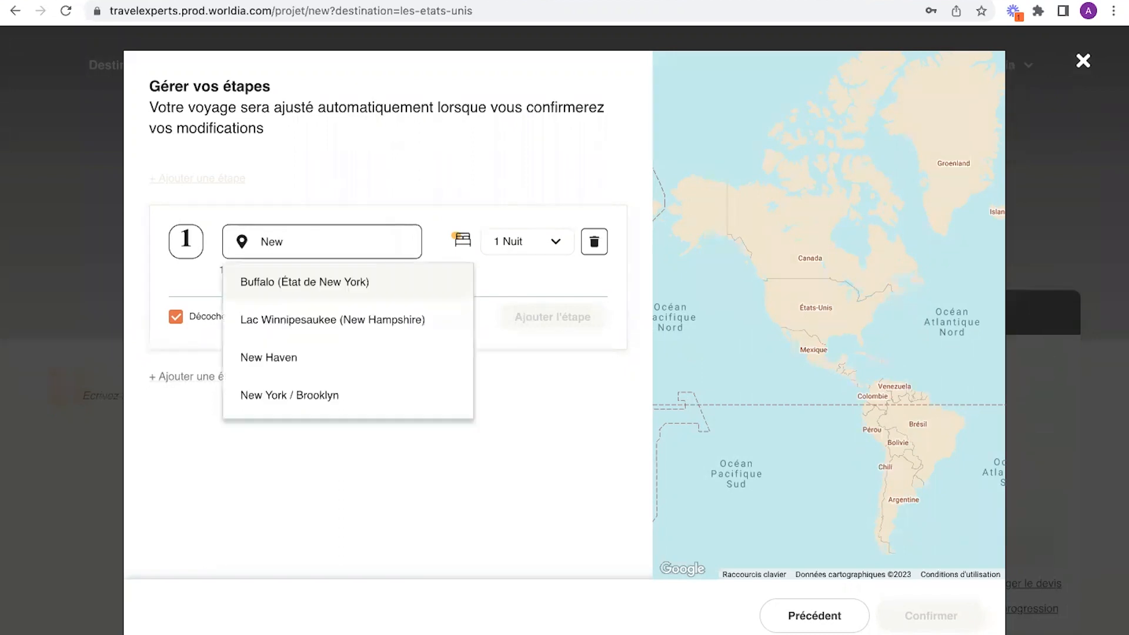
{"action": "scroll", "coordinate": [337, 381], "scroll_direction": "down", "scroll_amount": 2}
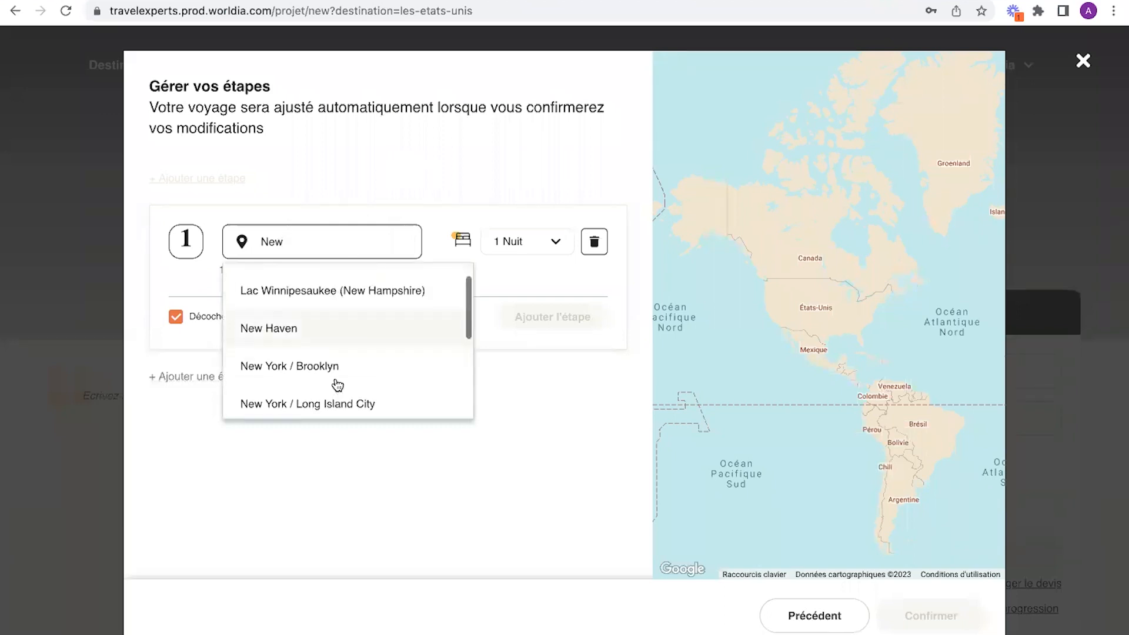
{"action": "left_click", "coordinate": [336, 398]}
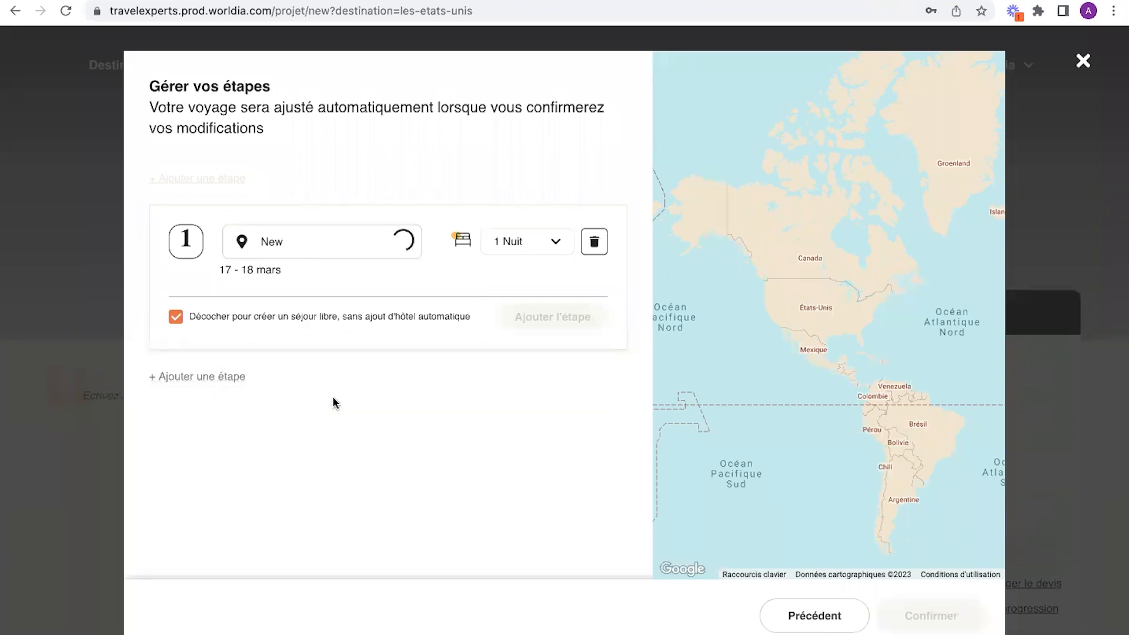
{"action": "left_click", "coordinate": [534, 251]}
{"action": "left_click", "coordinate": [539, 391]}
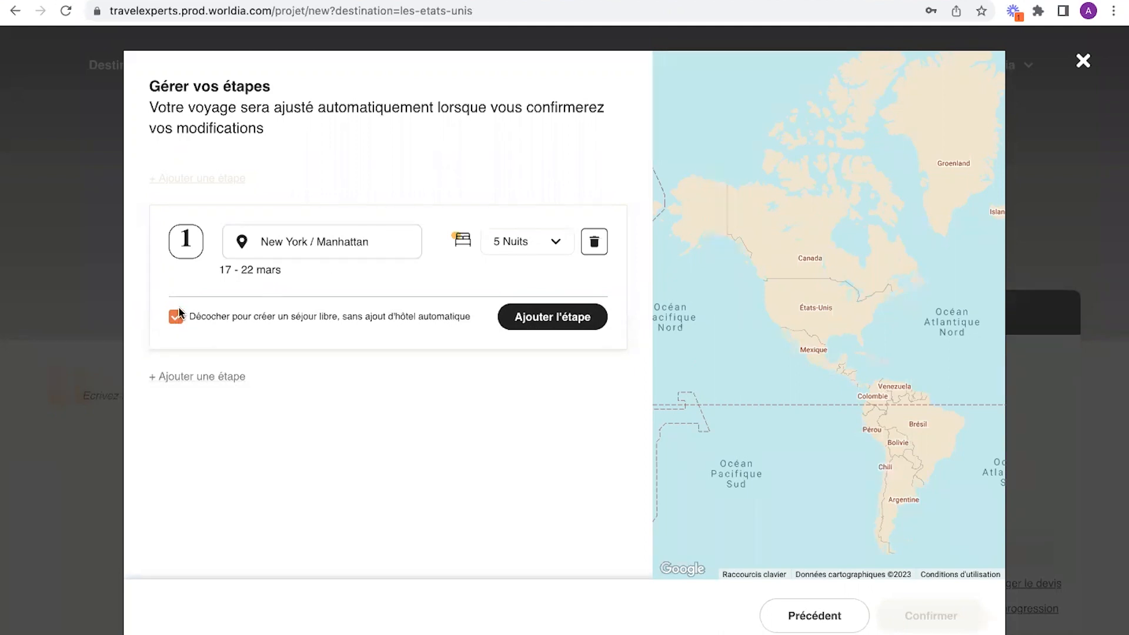
{"action": "left_click", "coordinate": [578, 323]}
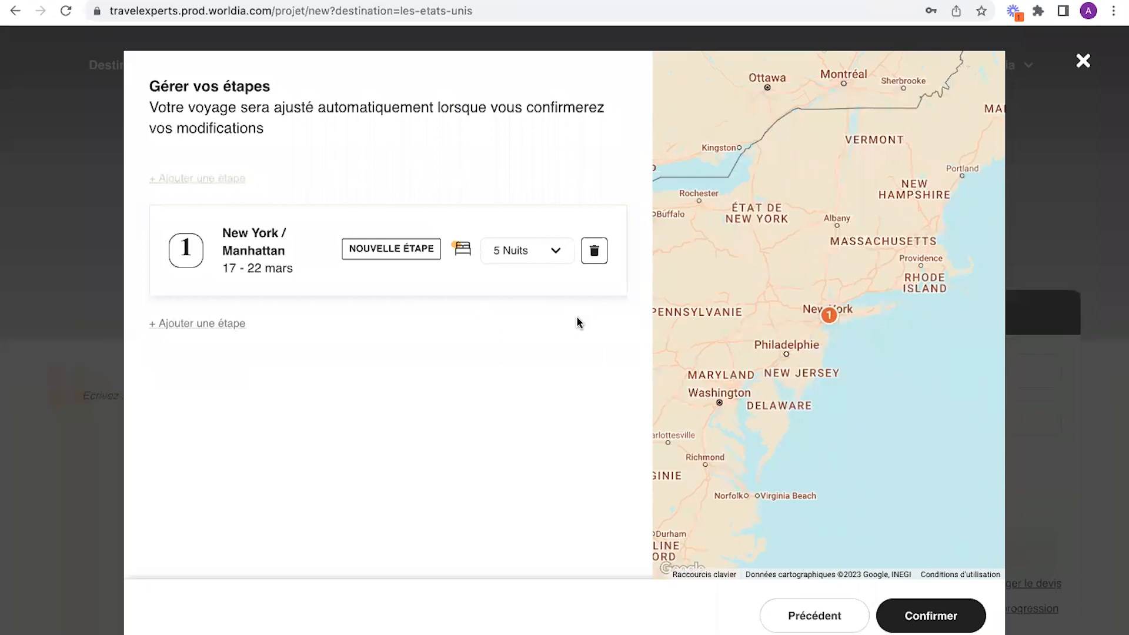
Step: Add Washington as the second stage for 1 night, keeping the automatic hotel
{"action": "left_click_drag", "start_coordinate": [793, 425], "coordinate": [855, 319]}
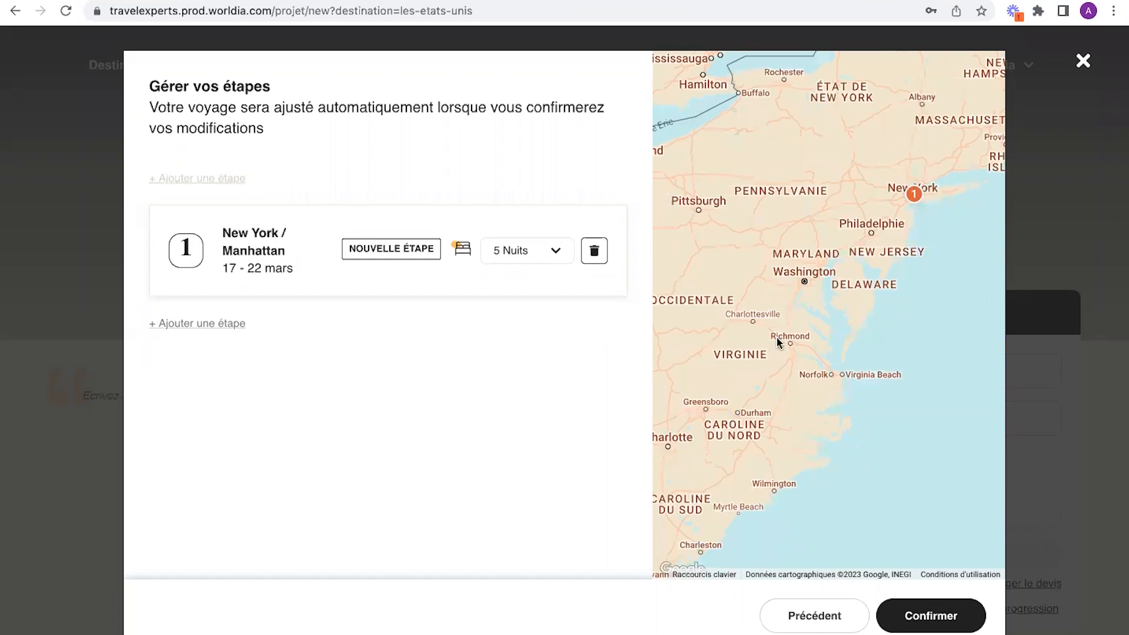
{"action": "left_click", "coordinate": [201, 324]}
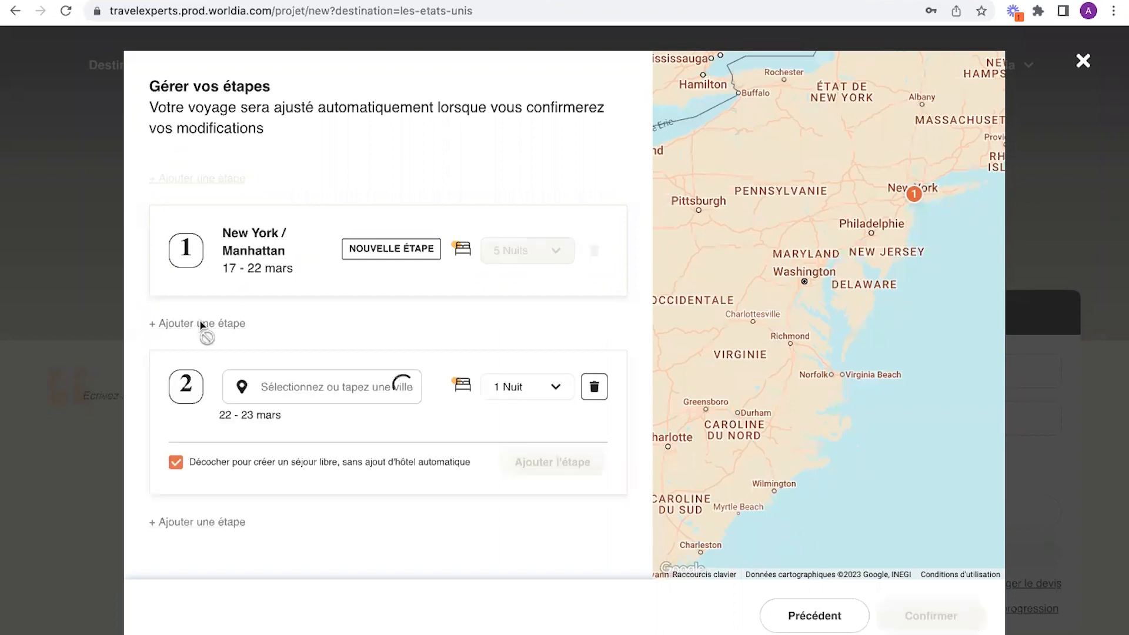
{"action": "left_click", "coordinate": [320, 381]}
{"action": "type", "text": "wash"}
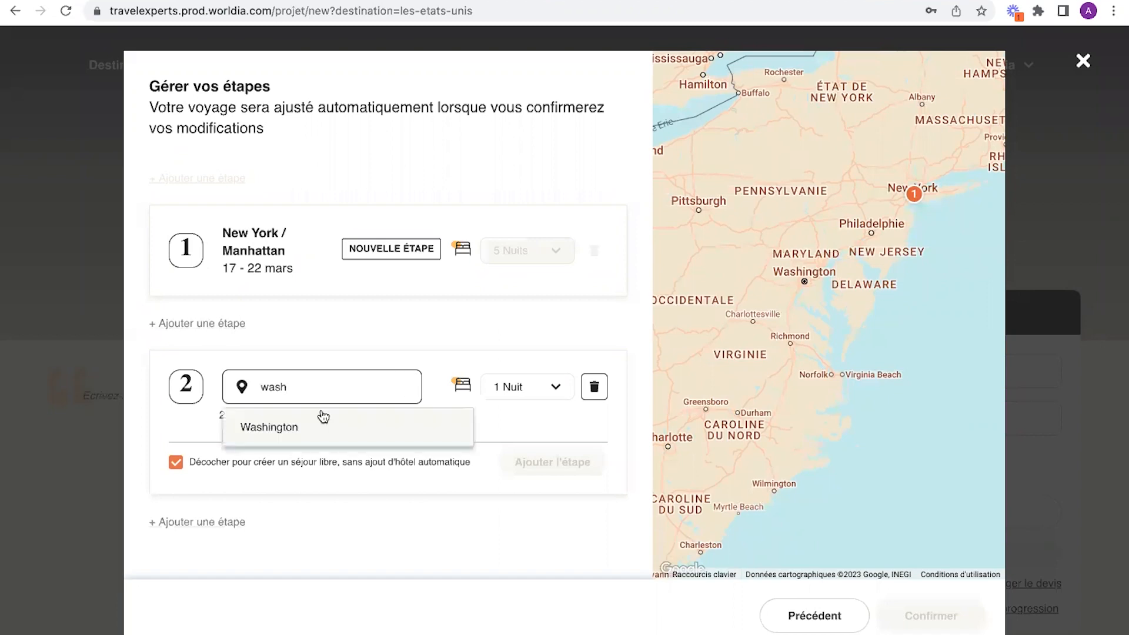
{"action": "left_click", "coordinate": [327, 428]}
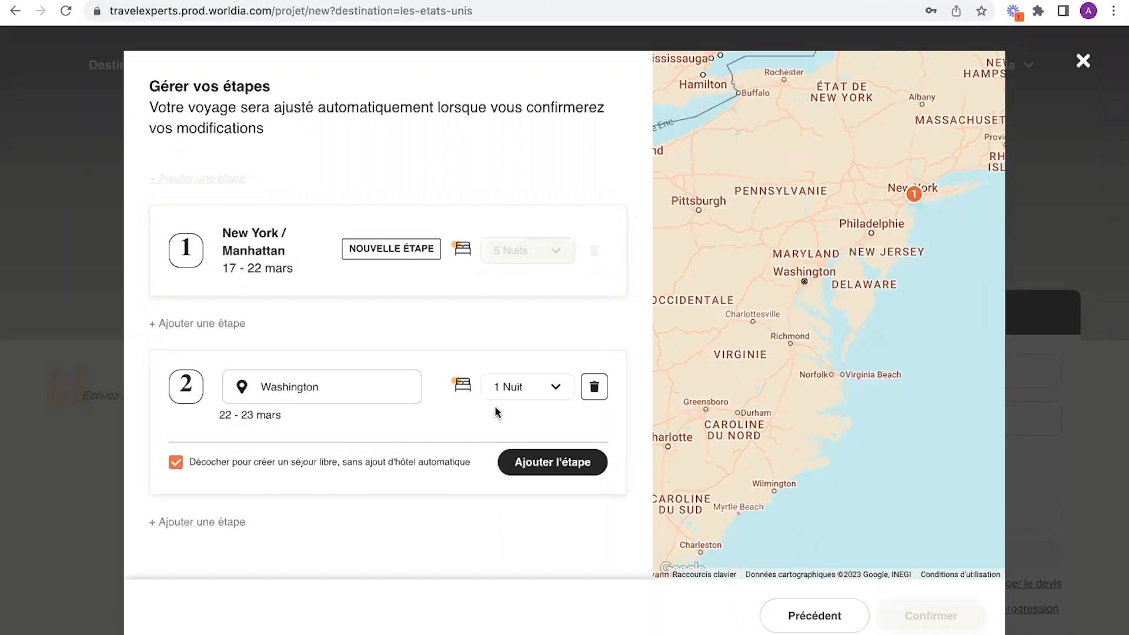
{"action": "left_click", "coordinate": [553, 463]}
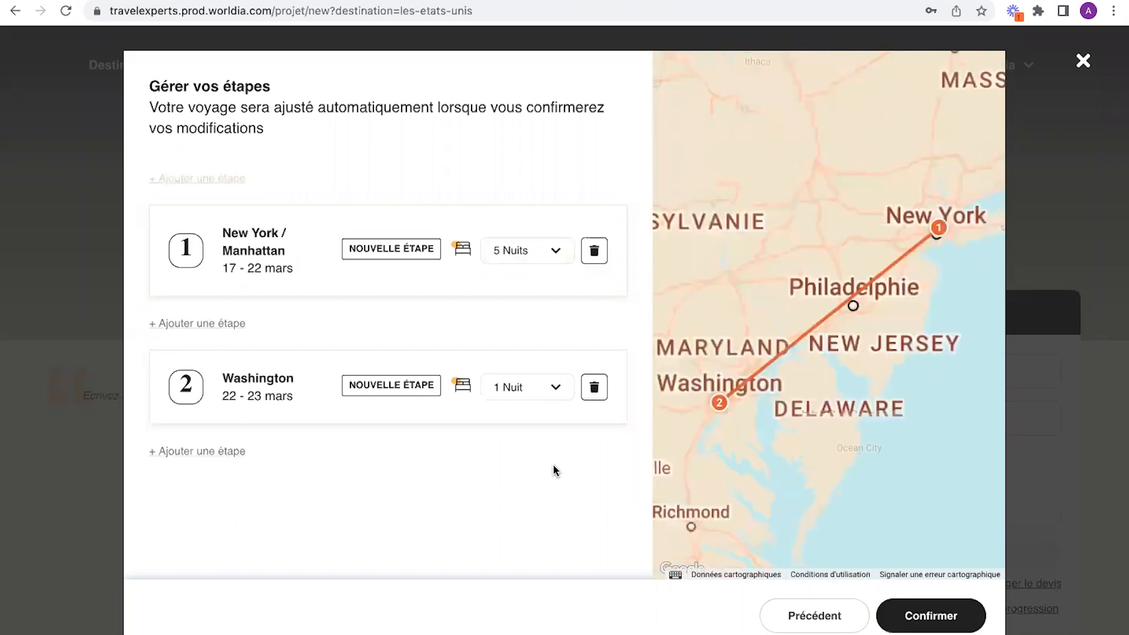
{"action": "left_click_drag", "start_coordinate": [772, 443], "coordinate": [818, 261]}
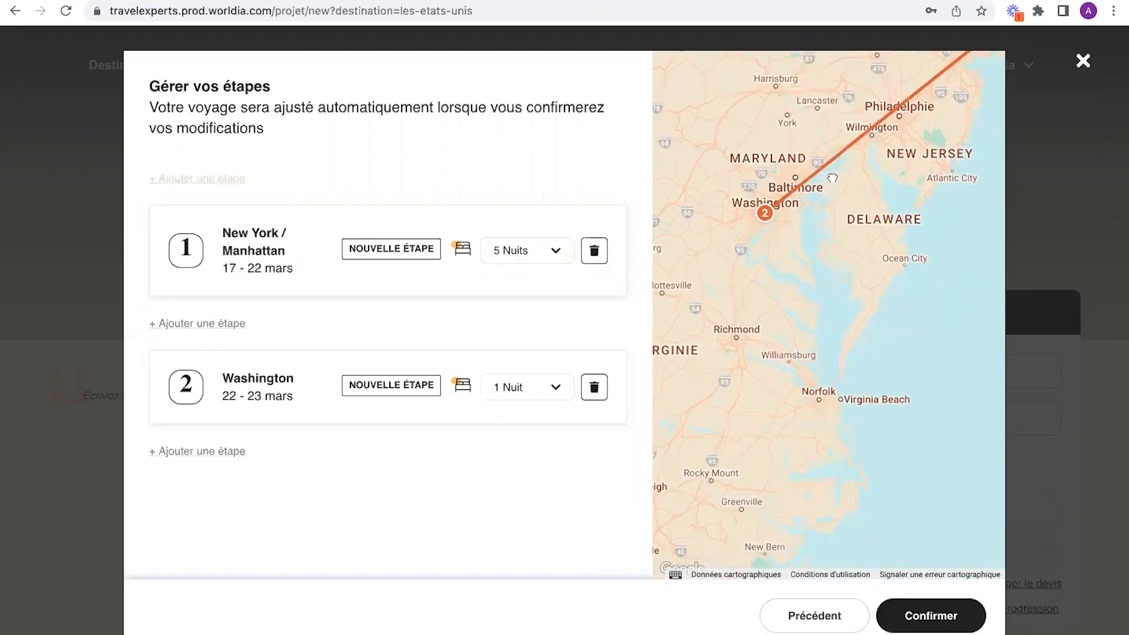
Step: Add Miami Beach as the third stage for 1 night, keeping the automatic hotel, and confirm the three-stage itinerary
{"action": "mouse_move", "coordinate": [807, 304]}
{"action": "left_mouse_down"}
{"action": "mouse_move", "coordinate": [886, 242]}
{"action": "mouse_move", "coordinate": [833, 357]}
{"action": "left_mouse_up"}
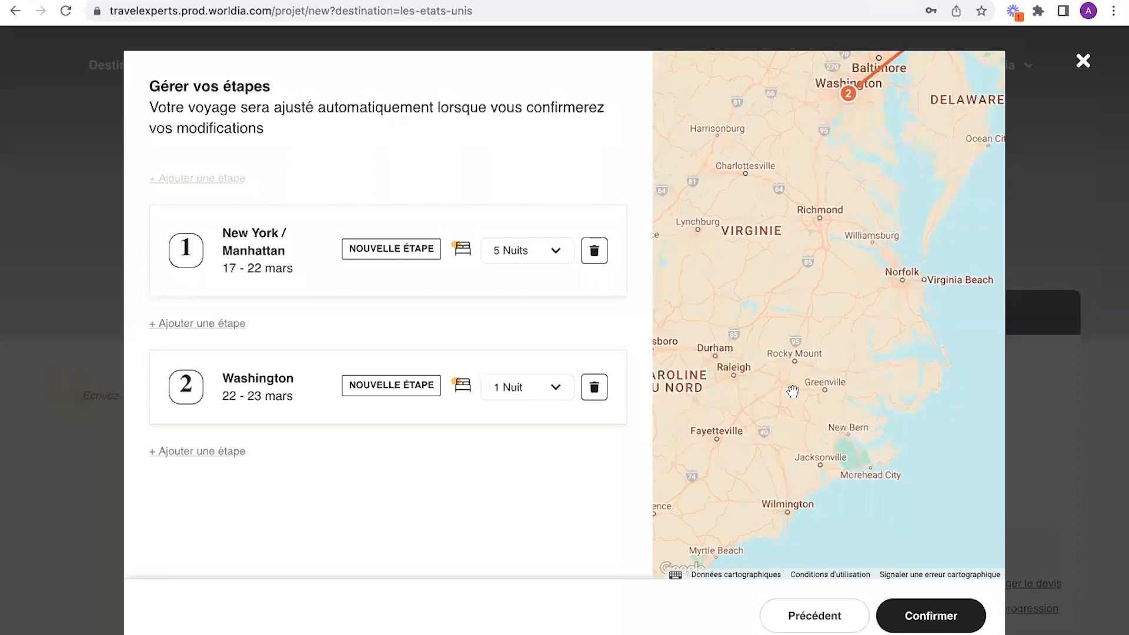
{"action": "mouse_move", "coordinate": [792, 391]}
{"action": "left_mouse_down"}
{"action": "mouse_move", "coordinate": [869, 275]}
{"action": "mouse_move", "coordinate": [880, 332]}
{"action": "mouse_move", "coordinate": [789, 400]}
{"action": "mouse_move", "coordinate": [760, 483]}
{"action": "left_mouse_up"}
{"action": "left_click_drag", "start_coordinate": [842, 326], "coordinate": [791, 417]}
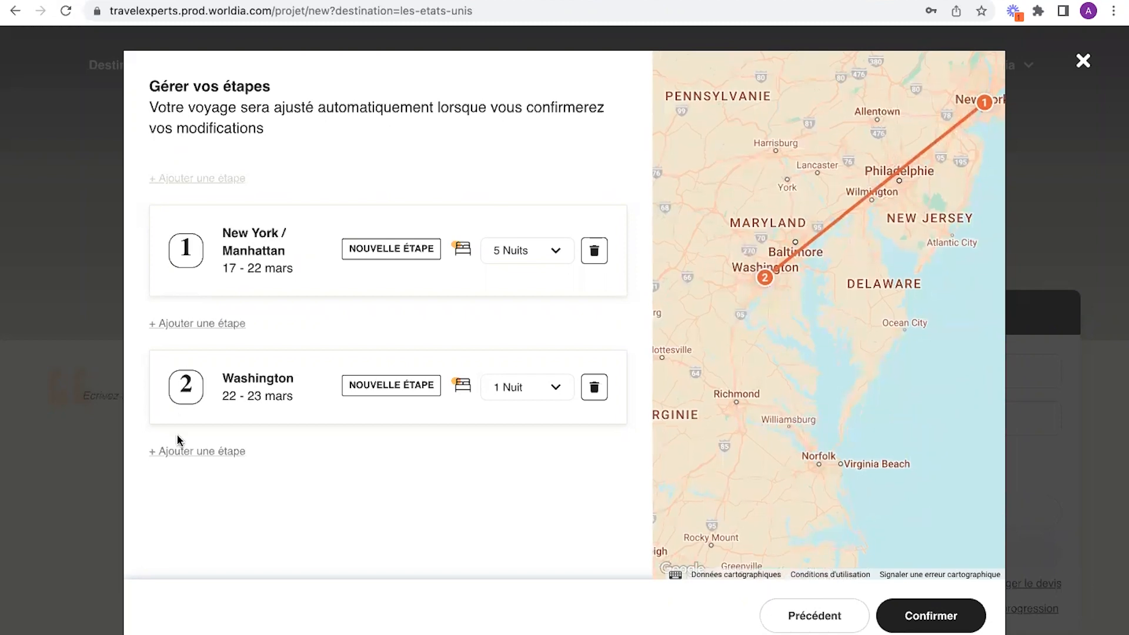
{"action": "left_click", "coordinate": [192, 453]}
{"action": "left_click", "coordinate": [318, 393]}
{"action": "type", "text": "miami"}
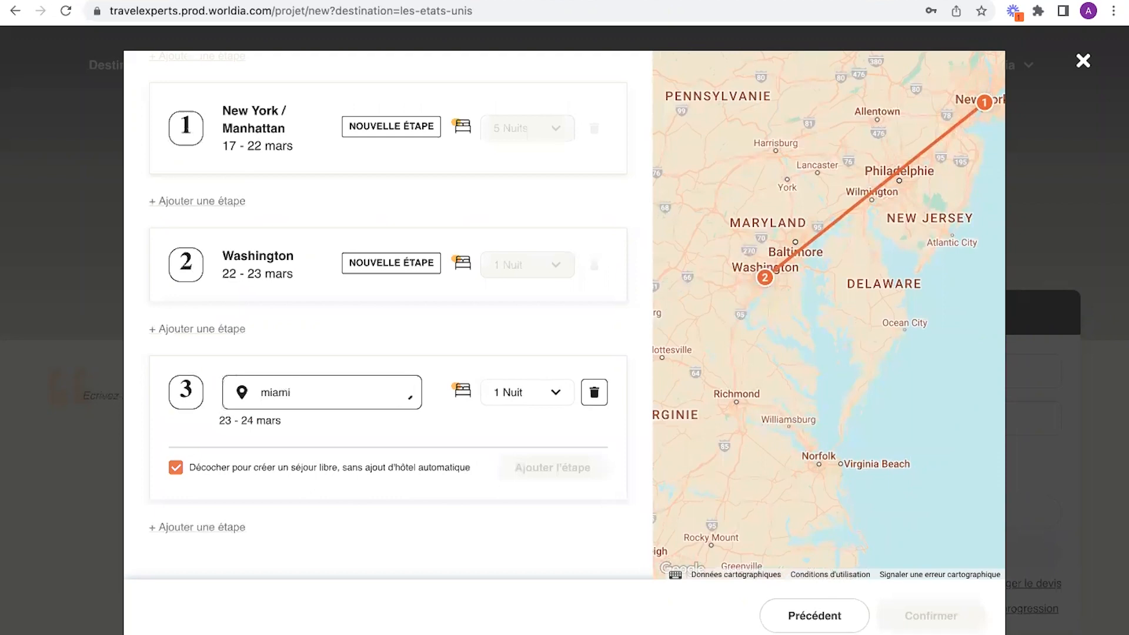
{"action": "left_click", "coordinate": [330, 434]}
{"action": "left_click", "coordinate": [523, 400]}
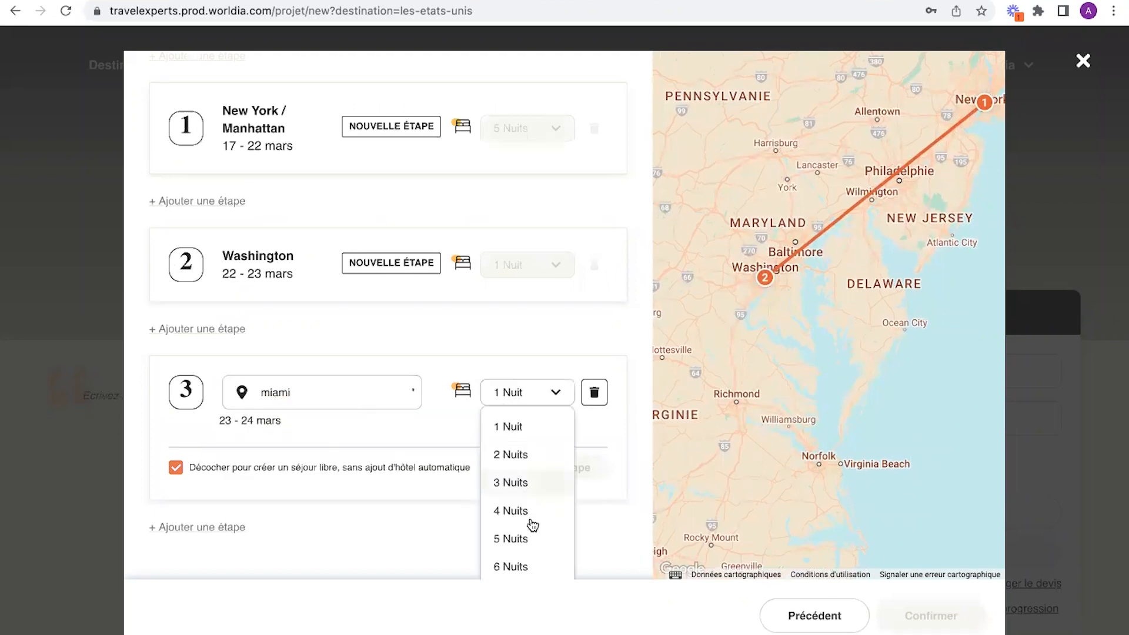
{"action": "left_click", "coordinate": [534, 538]}
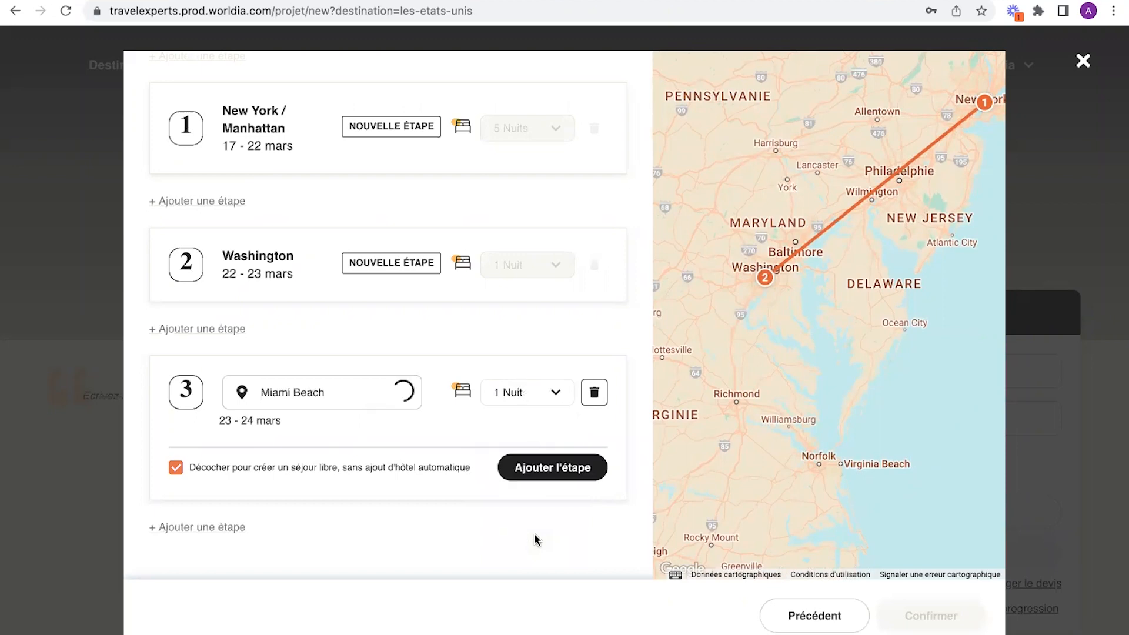
{"action": "left_click", "coordinate": [544, 470]}
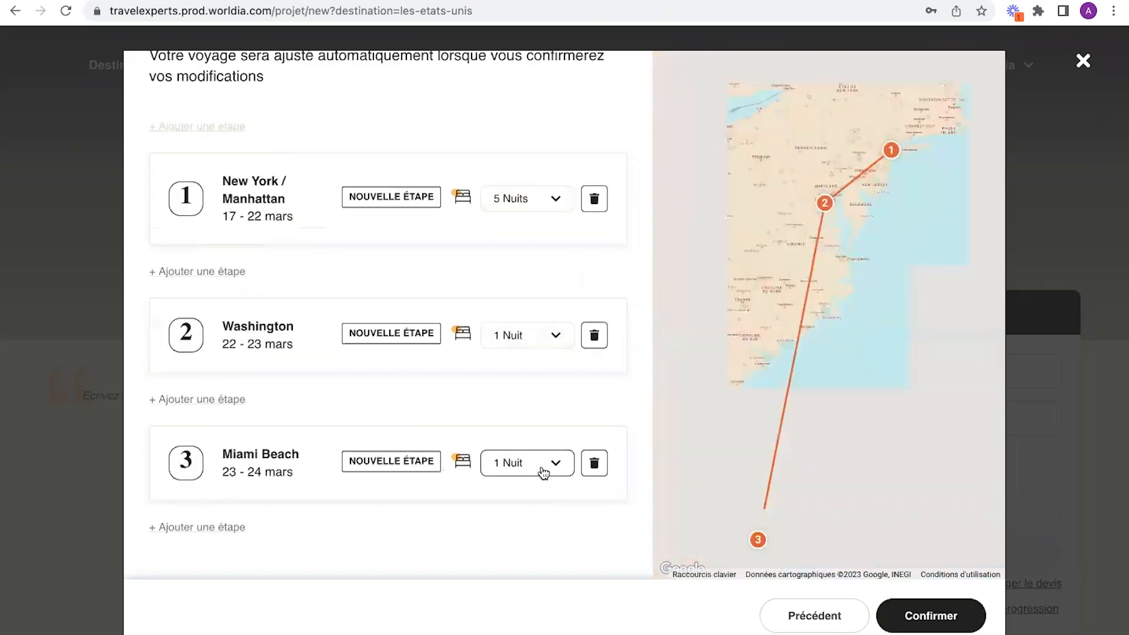
{"action": "left_click", "coordinate": [932, 625]}
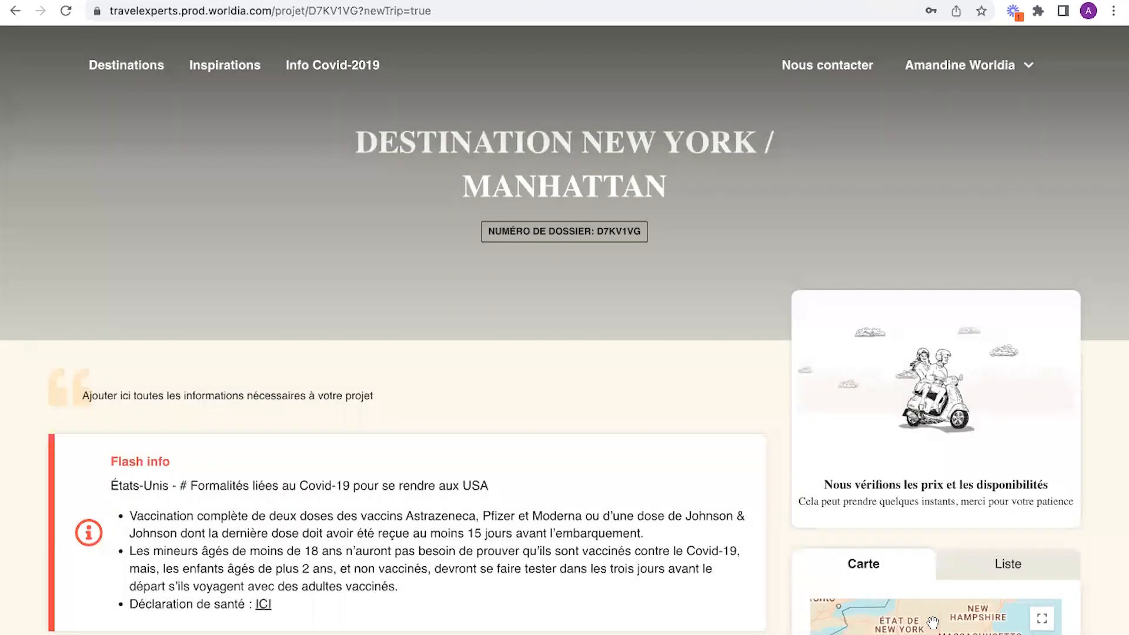
Step: Review the generated itinerary, examining the daily modules, the New York / Manhattan accommodation and the trip price
{"action": "scroll", "coordinate": [620, 392], "scroll_direction": "down", "scroll_amount": 15}
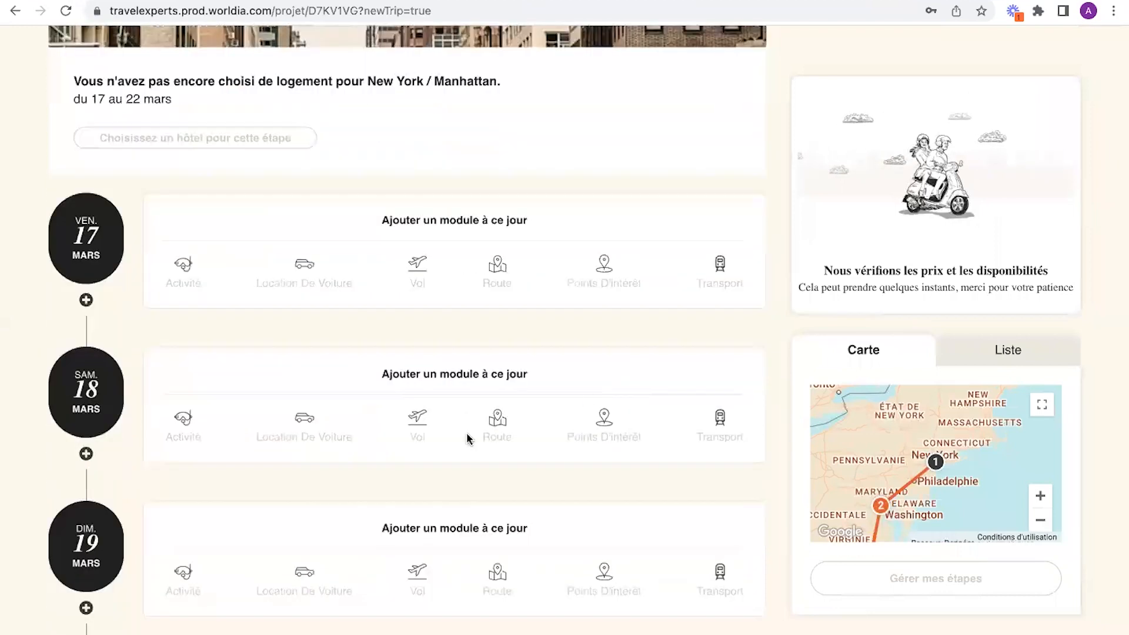
{"action": "scroll", "coordinate": [560, 405], "scroll_direction": "down", "scroll_amount": 3}
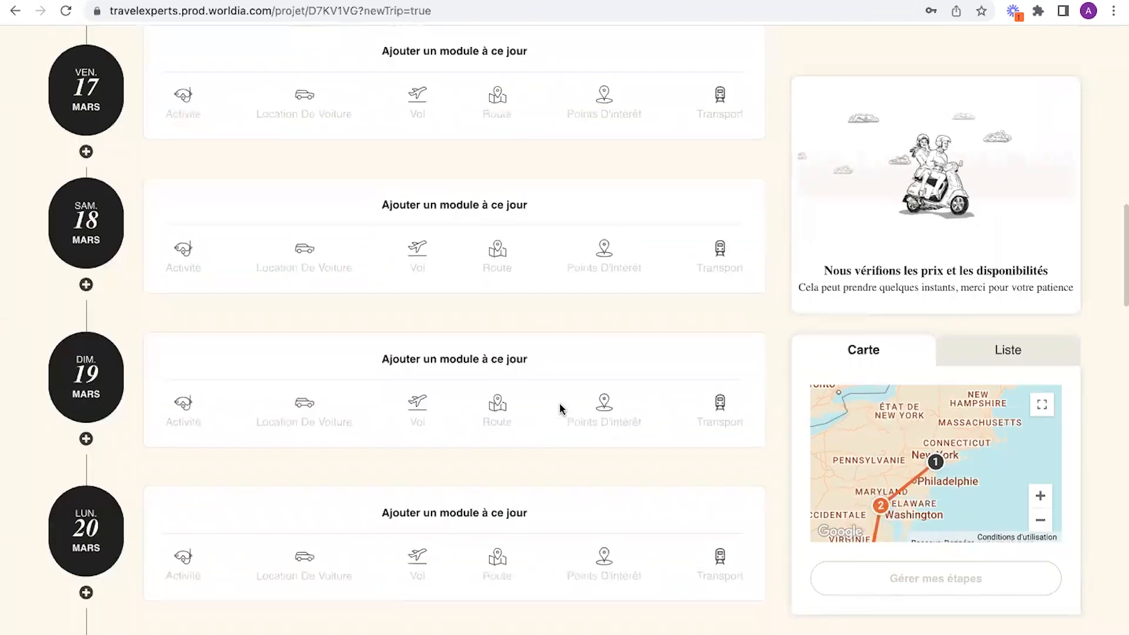
{"action": "scroll", "coordinate": [559, 402], "scroll_direction": "down", "scroll_amount": 1}
{"action": "scroll", "coordinate": [559, 406], "scroll_direction": "down", "scroll_amount": 10}
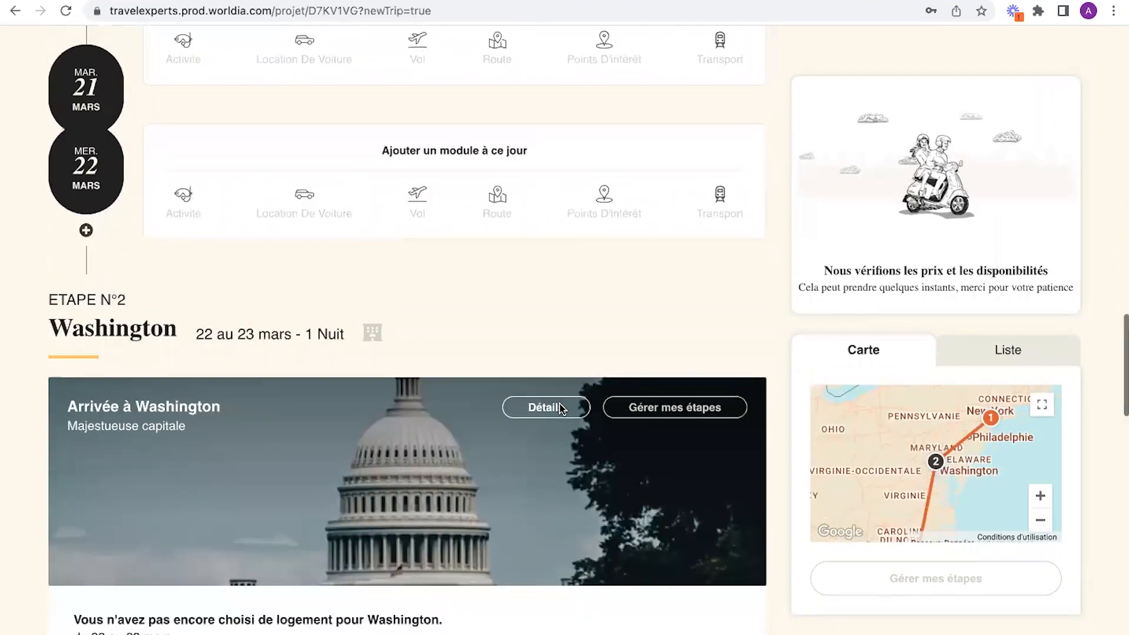
{"action": "scroll", "coordinate": [560, 409], "scroll_direction": "up", "scroll_amount": 15}
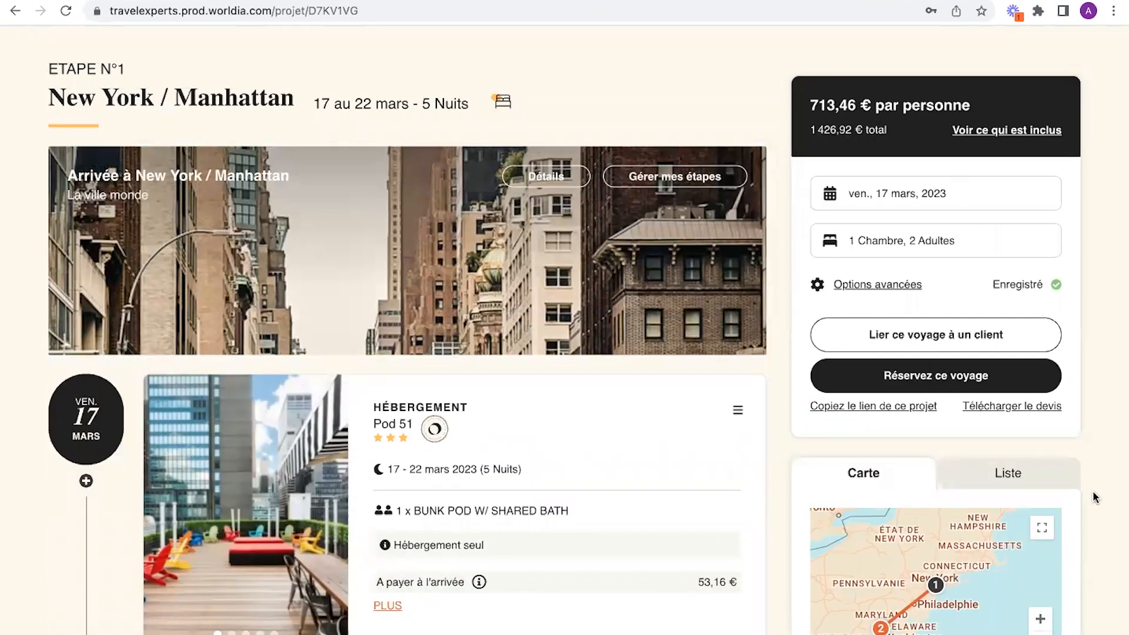
{"action": "scroll", "coordinate": [1095, 497], "scroll_direction": "down", "scroll_amount": 2}
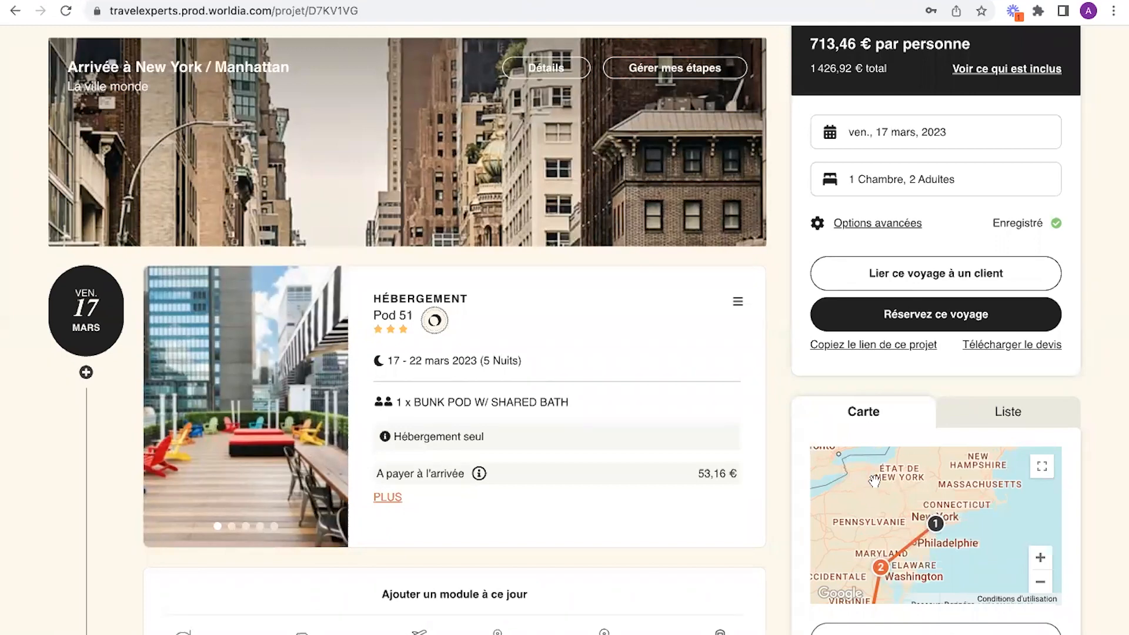
{"action": "scroll", "coordinate": [772, 377], "scroll_direction": "up", "scroll_amount": 1}
{"action": "scroll", "coordinate": [772, 378], "scroll_direction": "up", "scroll_amount": 5}
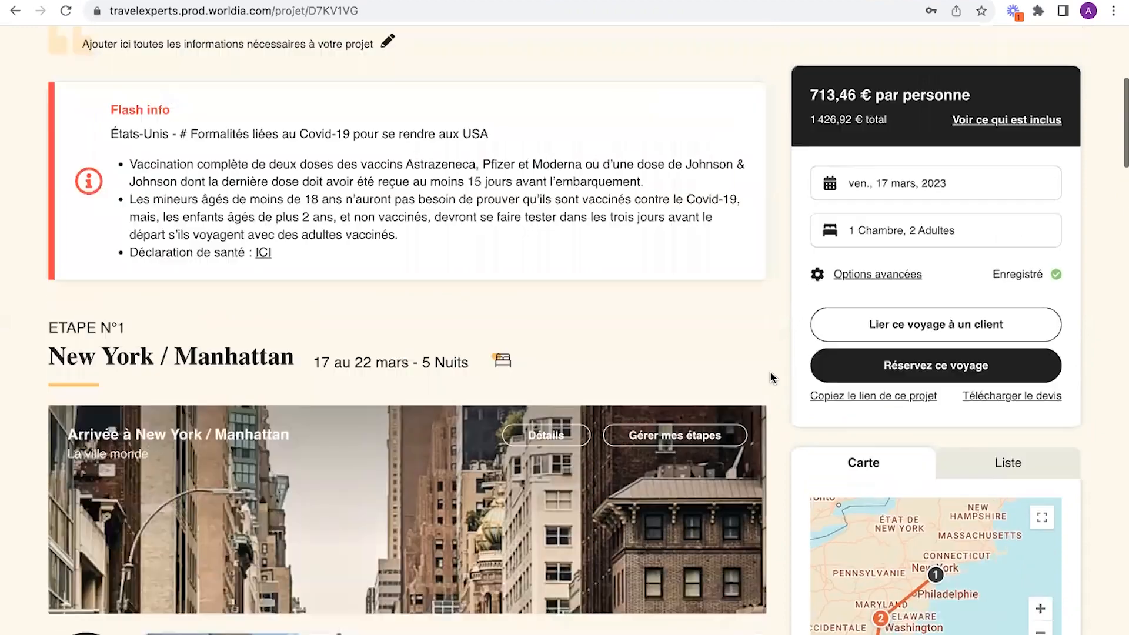
Step: Remove the Pod 51 accommodation from the New York / Manhattan stage
{"action": "scroll", "coordinate": [772, 378], "scroll_direction": "down", "scroll_amount": 4}
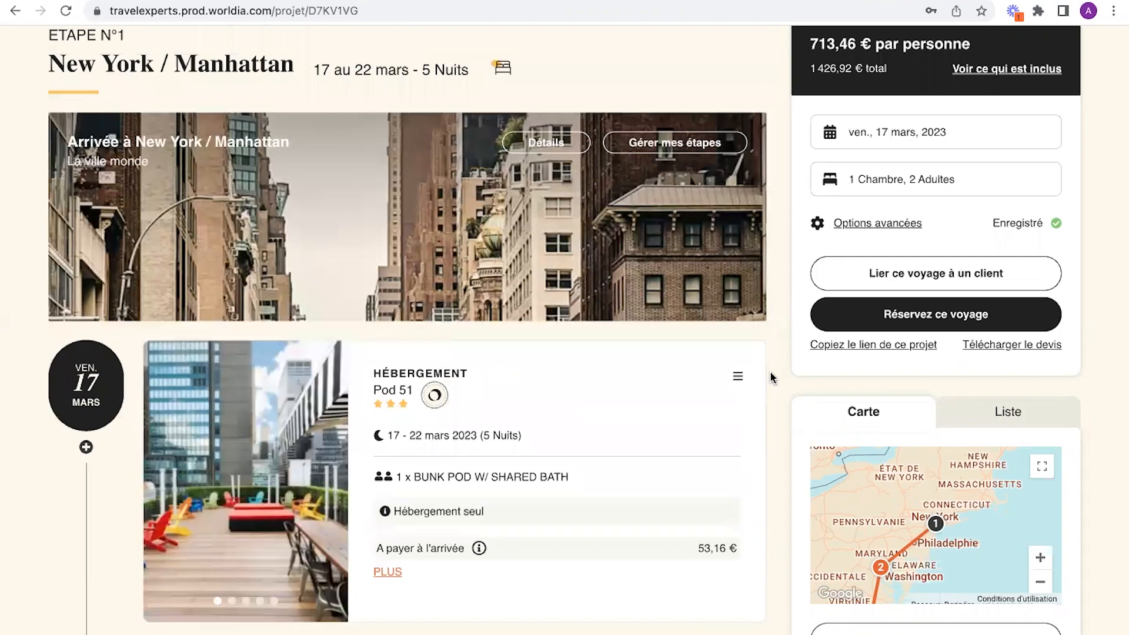
{"action": "left_click", "coordinate": [739, 377]}
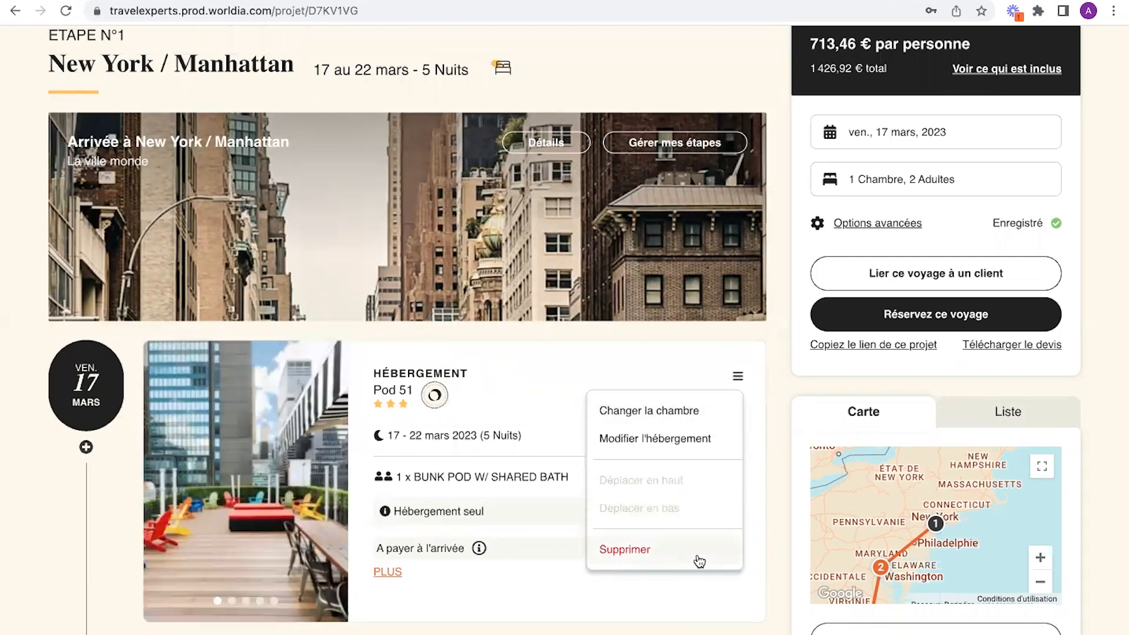
{"action": "left_click", "coordinate": [699, 558]}
{"action": "left_click", "coordinate": [703, 417]}
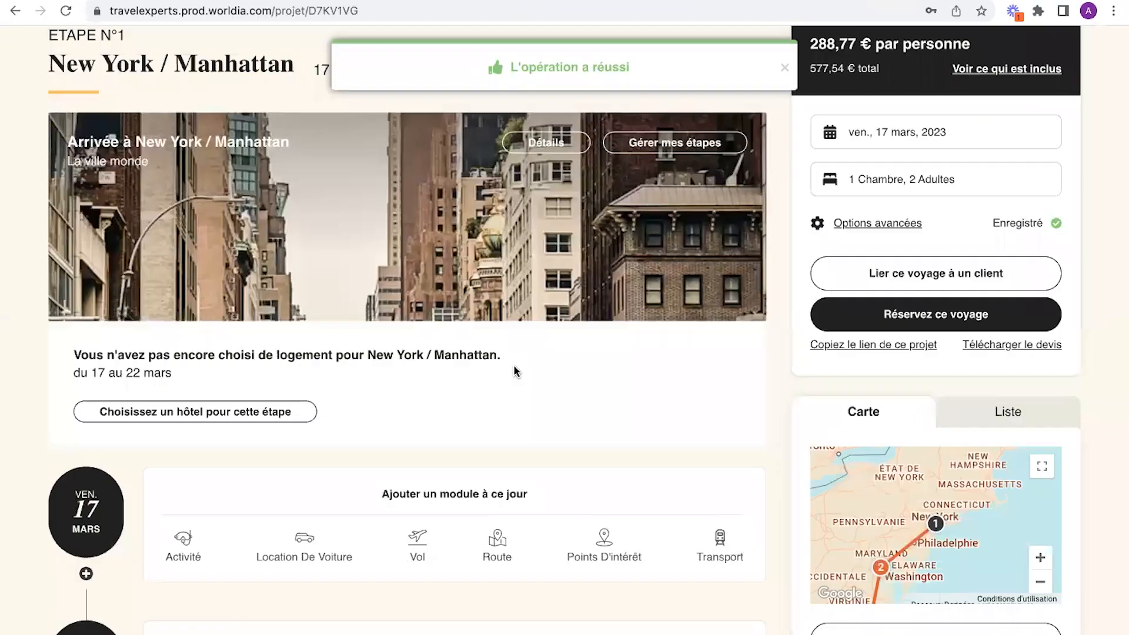
Step: Start adding a flight to Friday 17 March and set the flight type to Multi-destinations
{"action": "scroll", "coordinate": [514, 371], "scroll_direction": "down", "scroll_amount": 2}
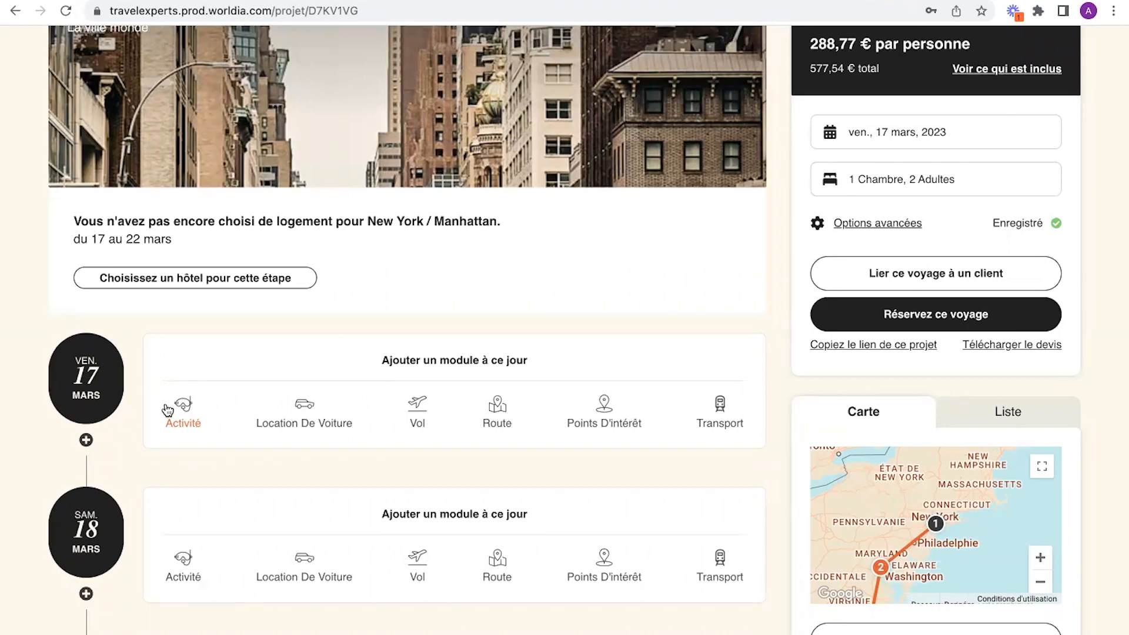
{"action": "scroll", "coordinate": [167, 408], "scroll_direction": "down", "scroll_amount": 2}
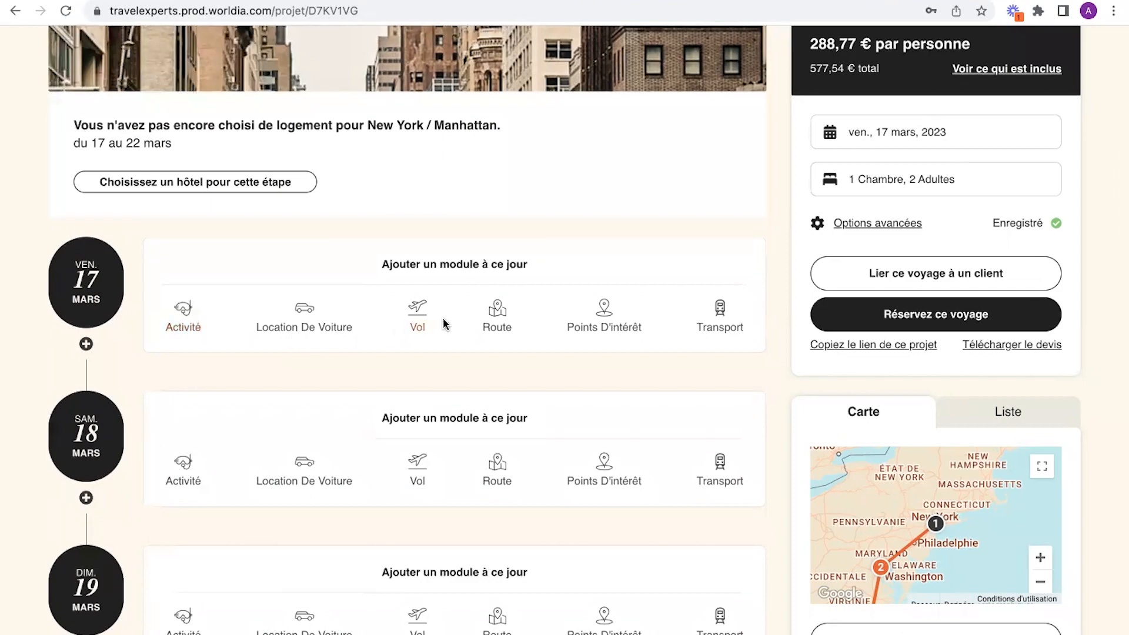
{"action": "left_click", "coordinate": [417, 320]}
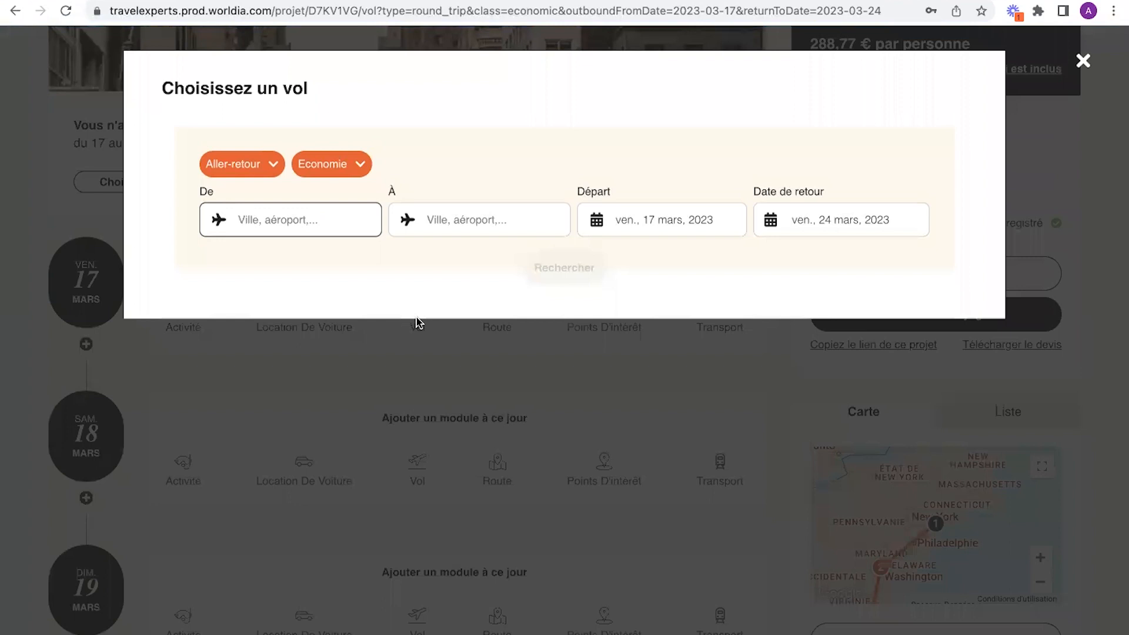
{"action": "left_click", "coordinate": [254, 169]}
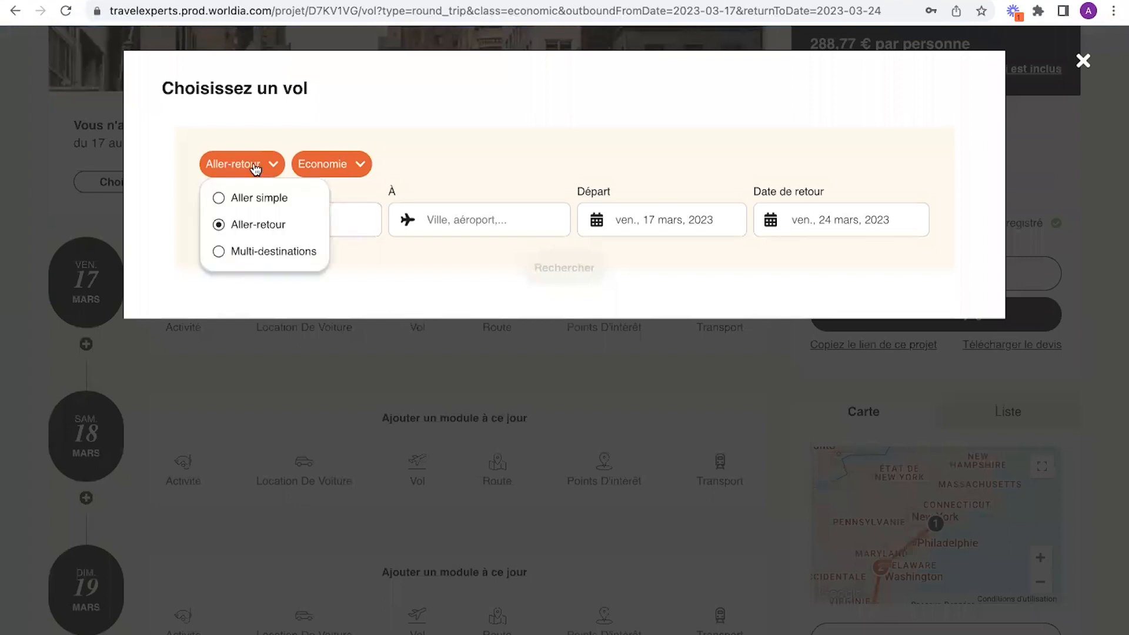
{"action": "left_click", "coordinate": [268, 257]}
Step: Set the first flight leg from Paris to New York (Tous les aéroports)
{"action": "left_click", "coordinate": [300, 228]}
{"action": "type", "text": "paris"}
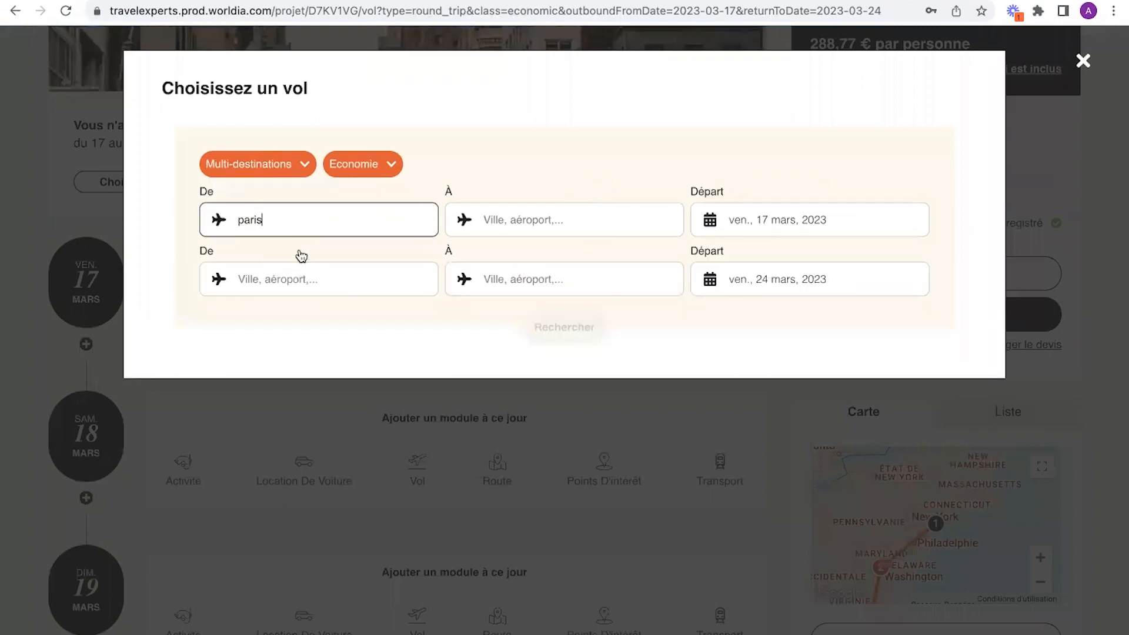
{"action": "left_click", "coordinate": [302, 262]}
{"action": "left_click", "coordinate": [529, 219]}
{"action": "type", "text": "new-york"}
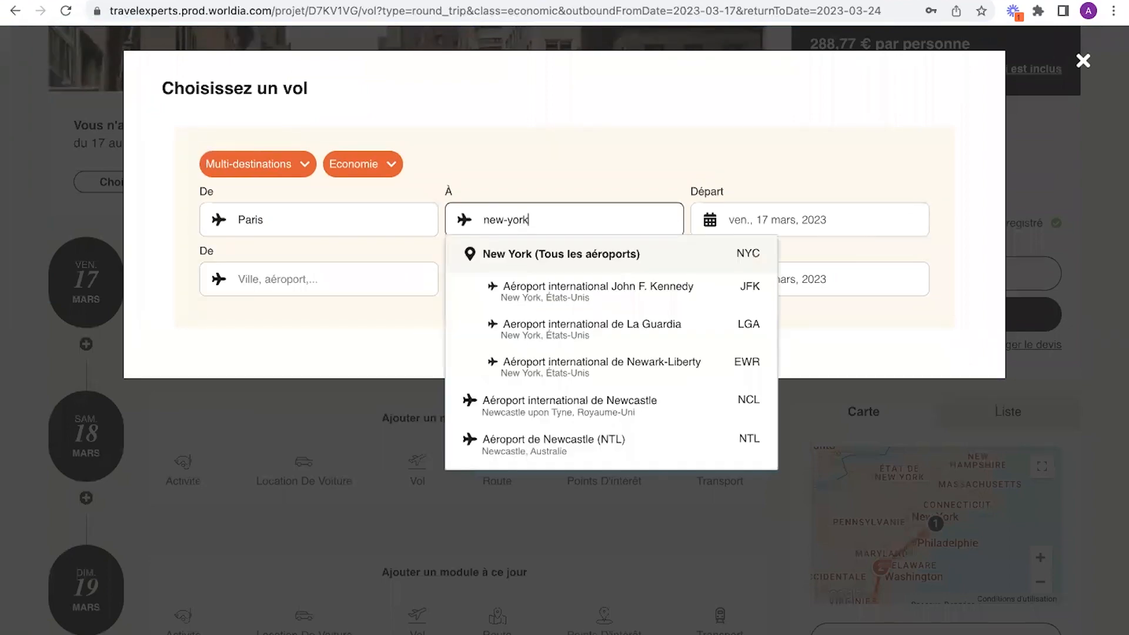
{"action": "left_click", "coordinate": [560, 259]}
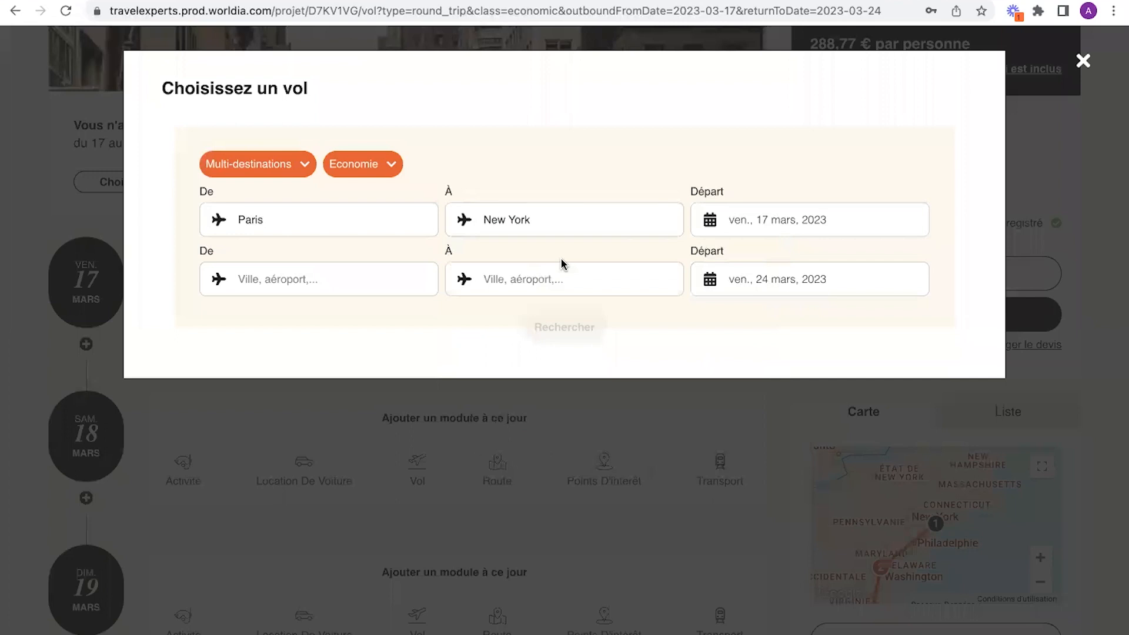
Step: Set the second flight leg from Miami International Airport (MIA) to Paris and search for flights
{"action": "left_click", "coordinate": [330, 284]}
{"action": "type", "text": "miami"}
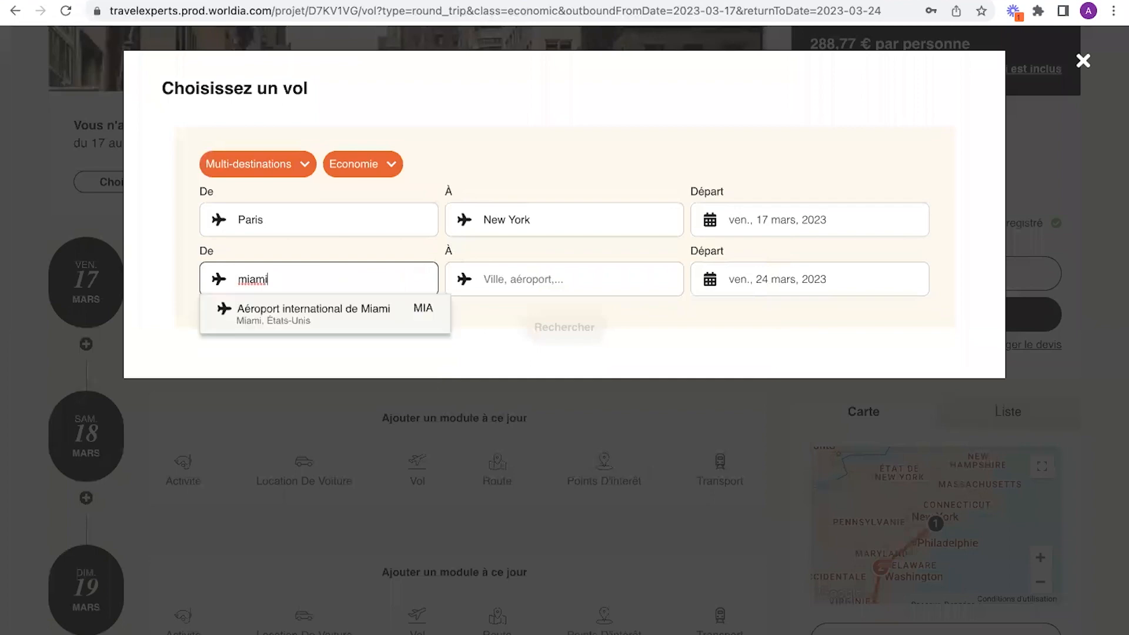
{"action": "left_click", "coordinate": [328, 324]}
{"action": "left_click", "coordinate": [551, 270]}
{"action": "type", "text": "paris"}
{"action": "left_click", "coordinate": [575, 315]}
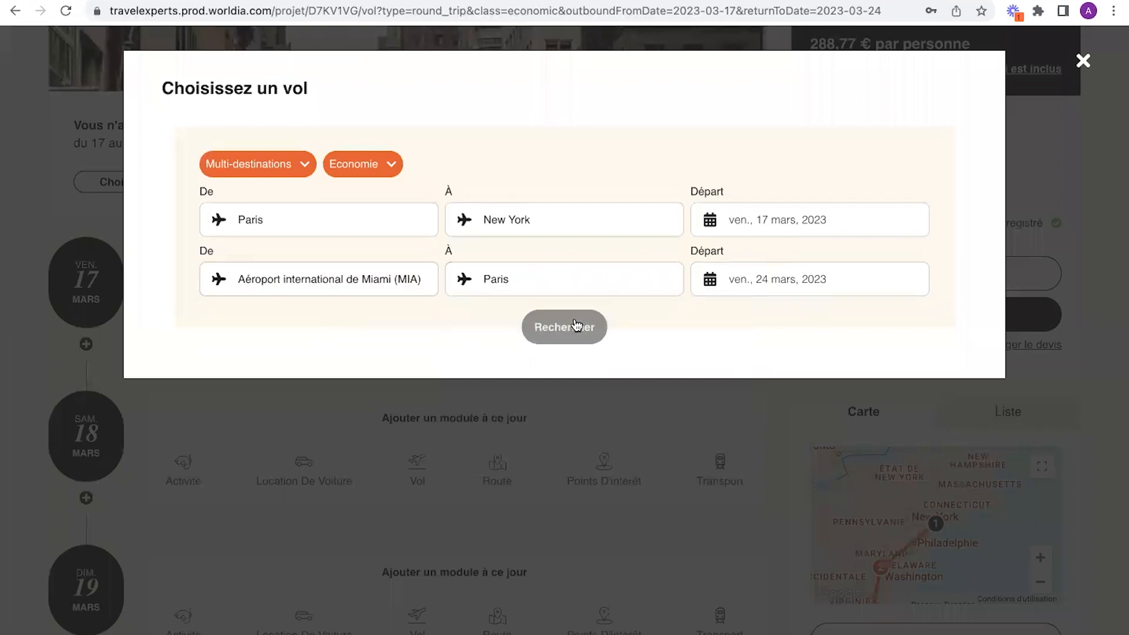
{"action": "left_click", "coordinate": [578, 329]}
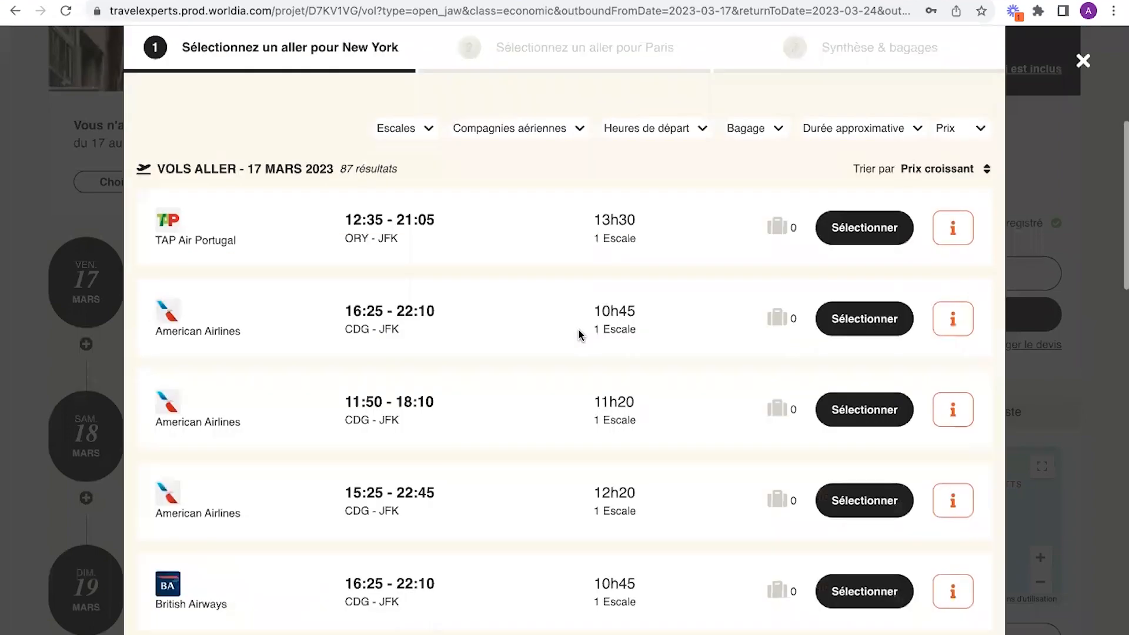
Step: Select the British Airways 16:25 CDG–JFK outbound flight and the British Airways 18:05 MIA–CDG return flight
{"action": "scroll", "coordinate": [579, 334], "scroll_direction": "down", "scroll_amount": 2}
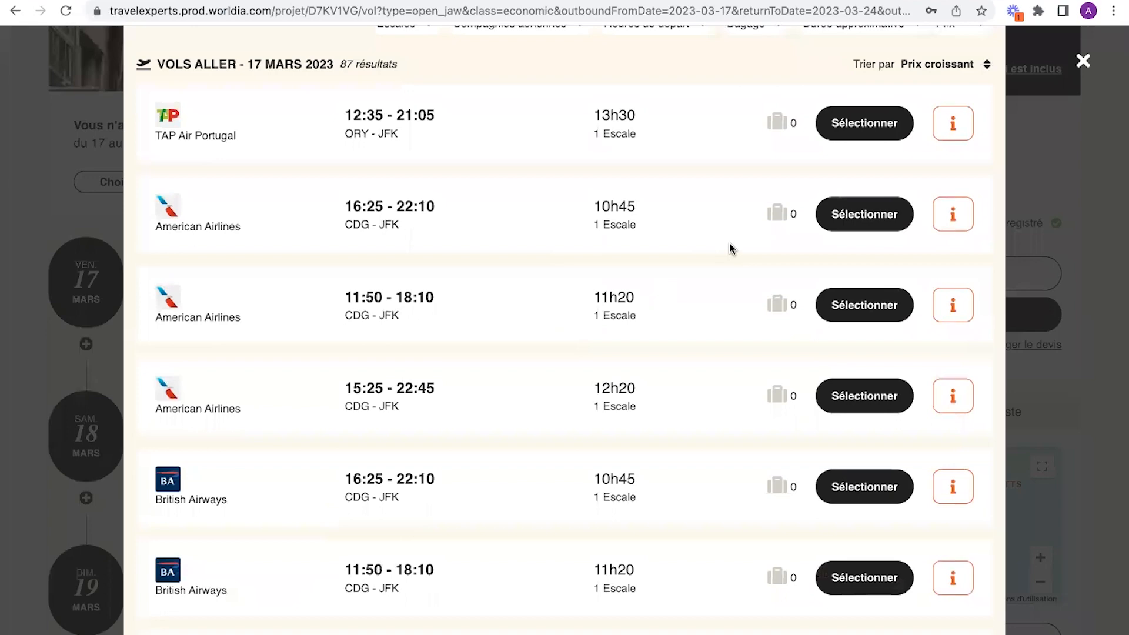
{"action": "scroll", "coordinate": [729, 242], "scroll_direction": "down", "scroll_amount": 2}
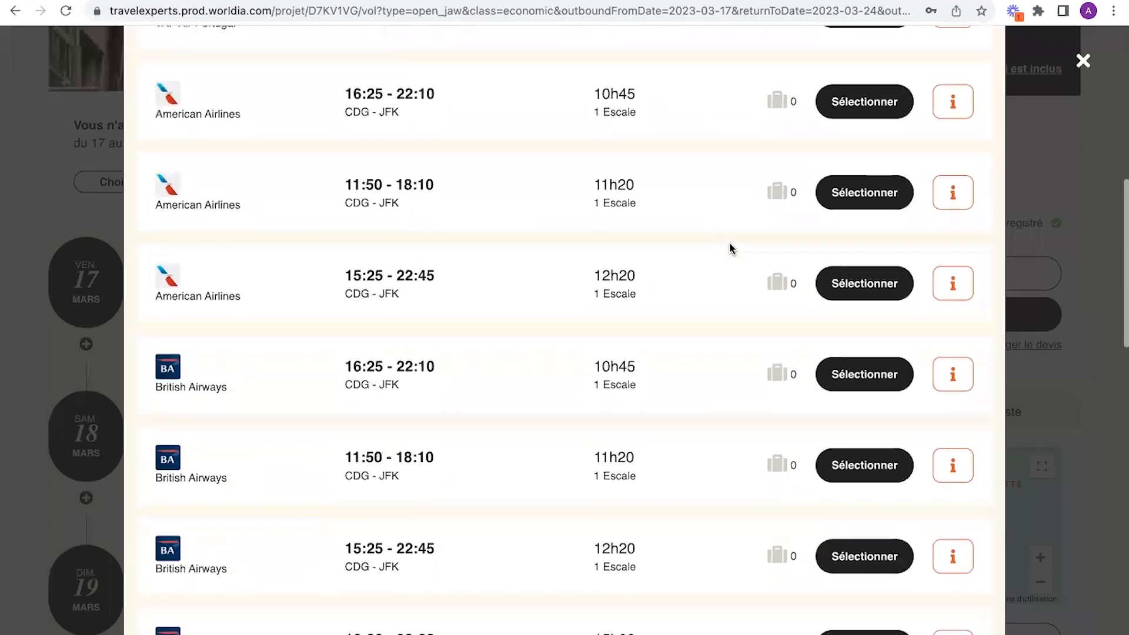
{"action": "left_click", "coordinate": [859, 375]}
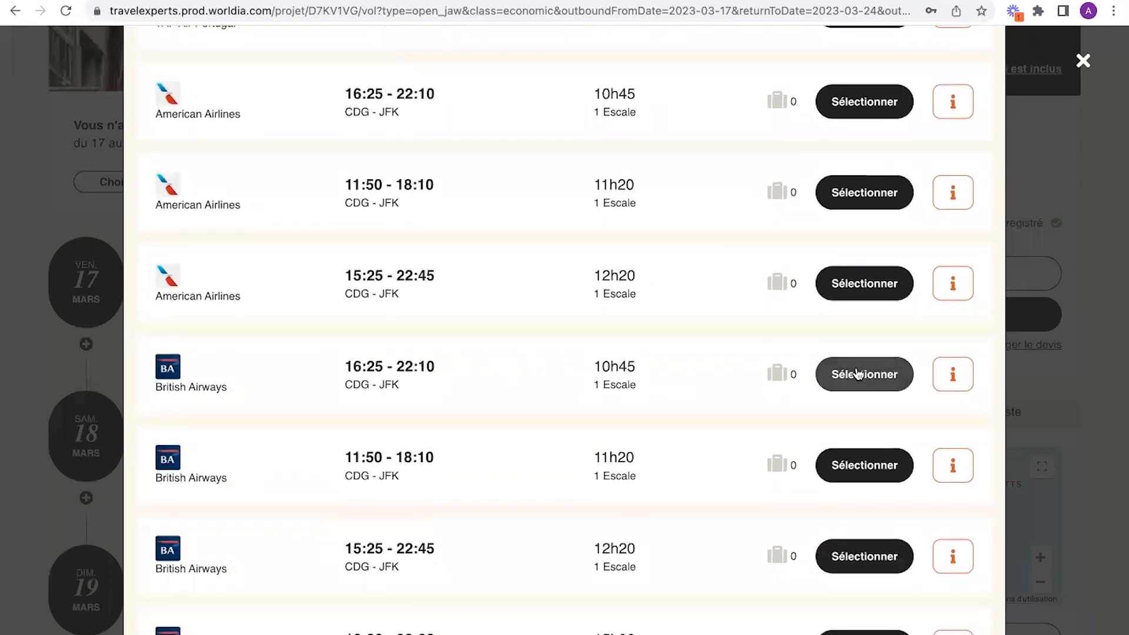
{"action": "left_click", "coordinate": [852, 558]}
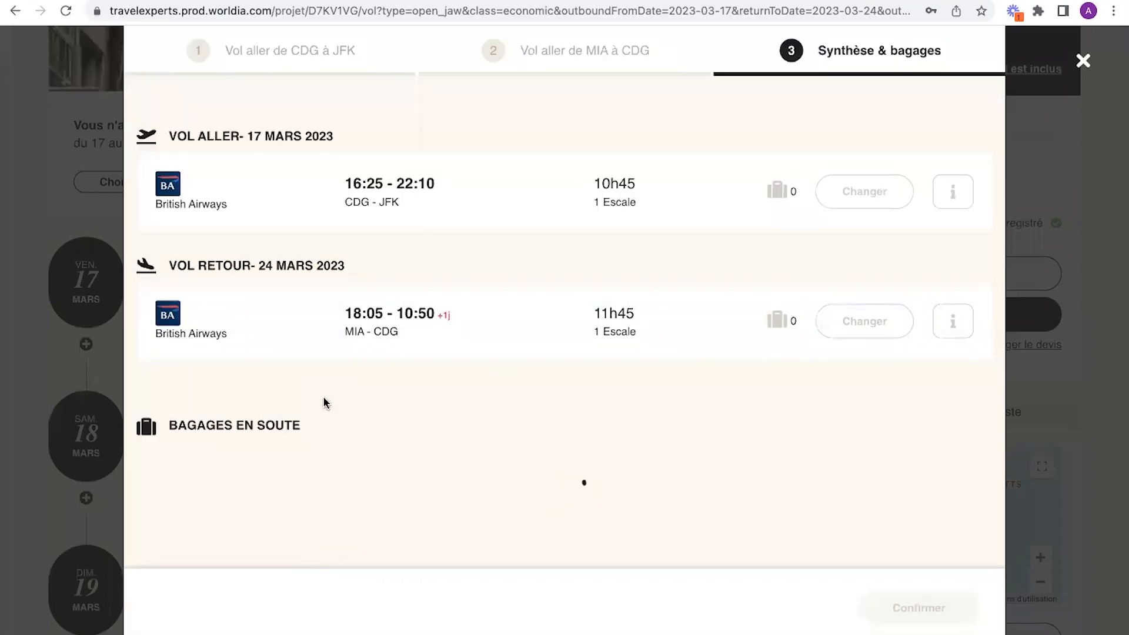
Step: Add one 23 kg checked bag for both passengers on the CDG–JFK and MIA–CDG flights, and confirm the flight selection
{"action": "scroll", "coordinate": [323, 396], "scroll_direction": "down", "scroll_amount": 2}
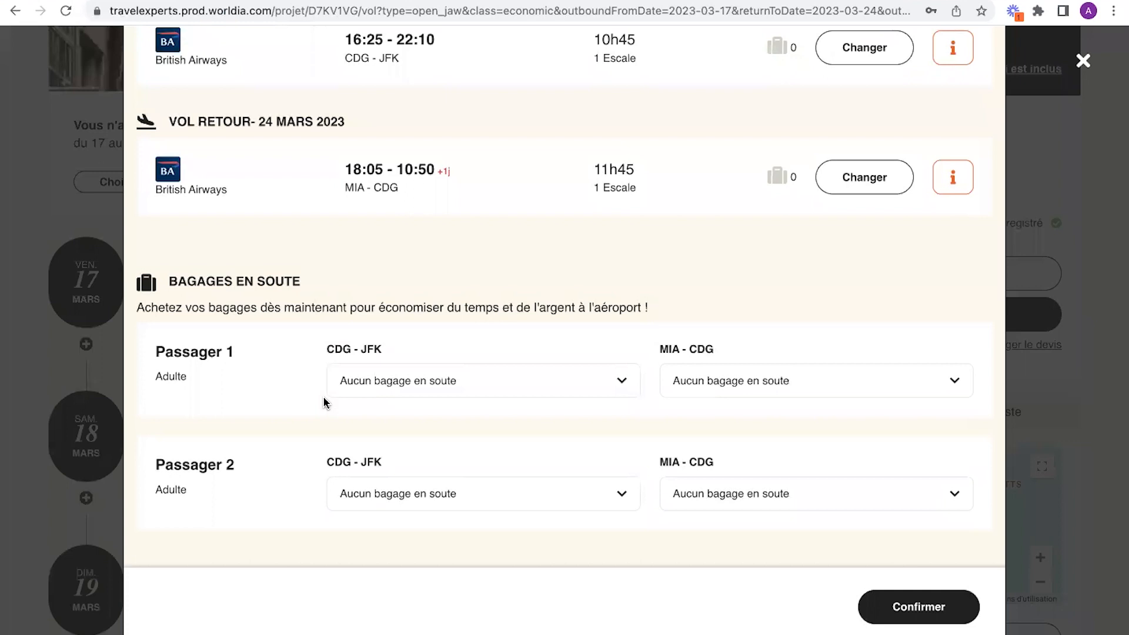
{"action": "left_click", "coordinate": [430, 394]}
{"action": "left_click", "coordinate": [443, 446]}
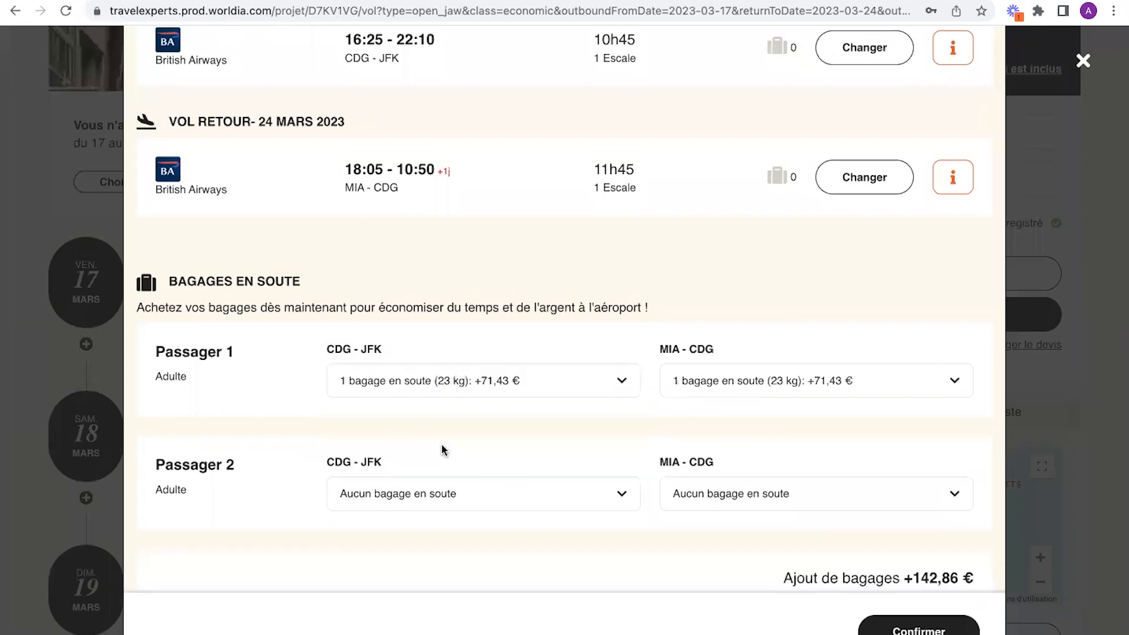
{"action": "left_click", "coordinate": [497, 500]}
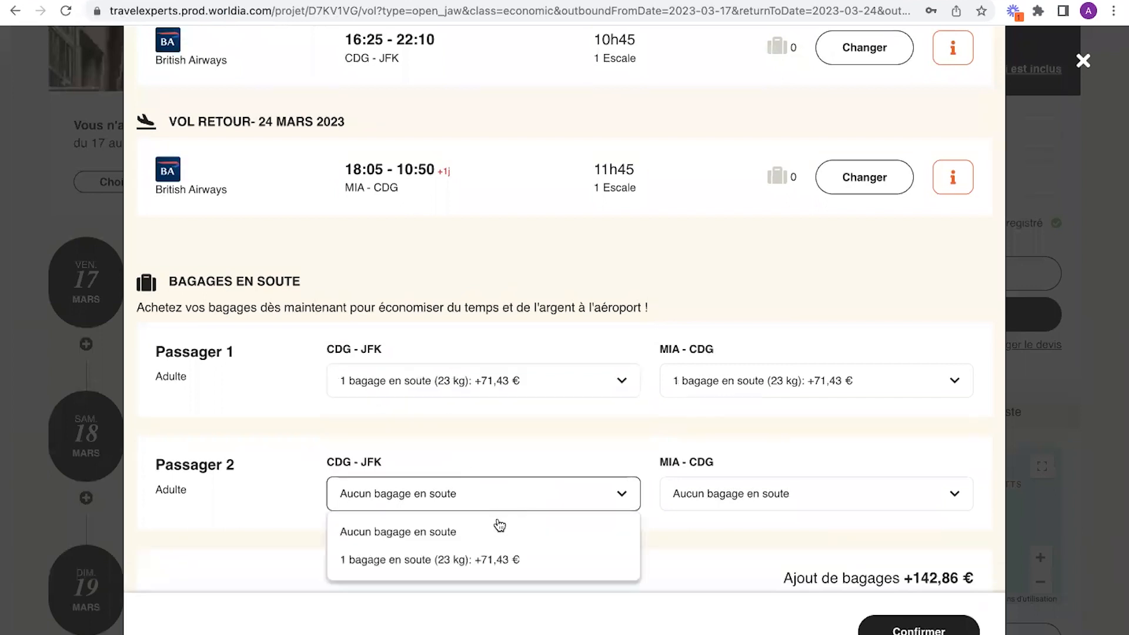
{"action": "left_click", "coordinate": [501, 562]}
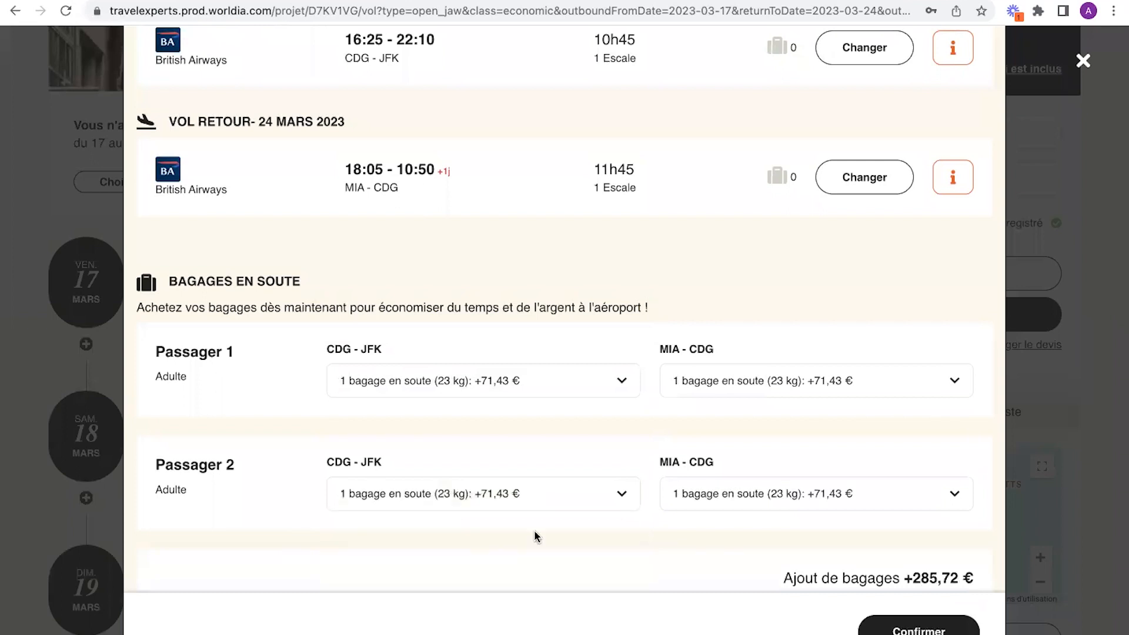
{"action": "scroll", "coordinate": [591, 509], "scroll_direction": "down", "scroll_amount": 2}
{"action": "left_click", "coordinate": [898, 600]}
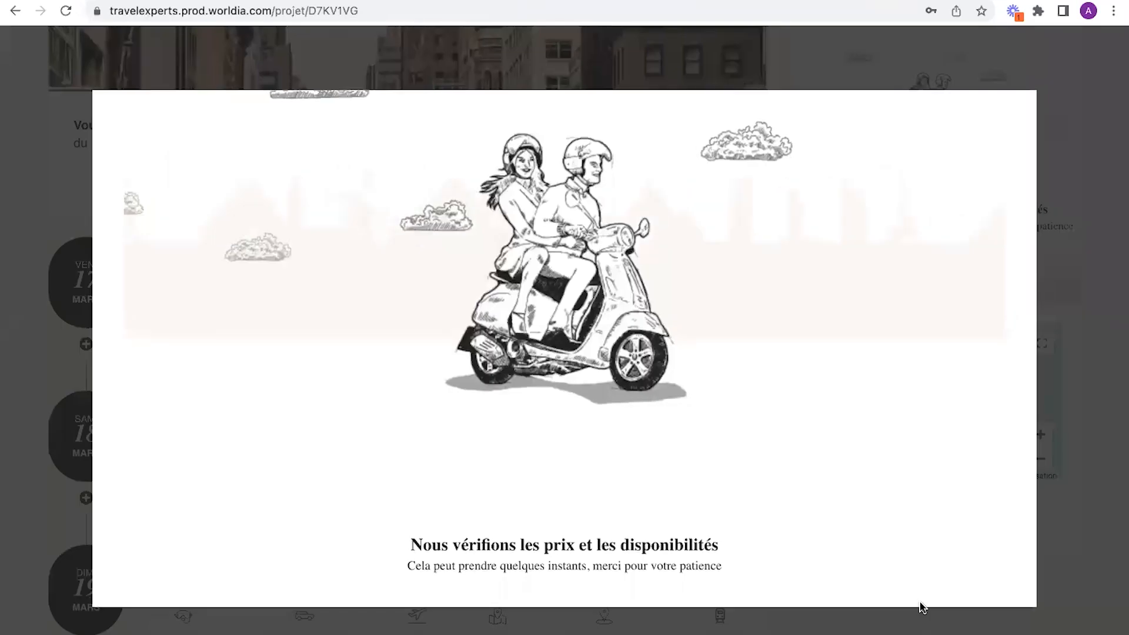
Step: Browse the hotels for the New York / Manhattan stage from 17 to 22 March and open the Arlo SoHo
{"action": "scroll", "coordinate": [531, 491], "scroll_direction": "down", "scroll_amount": 7}
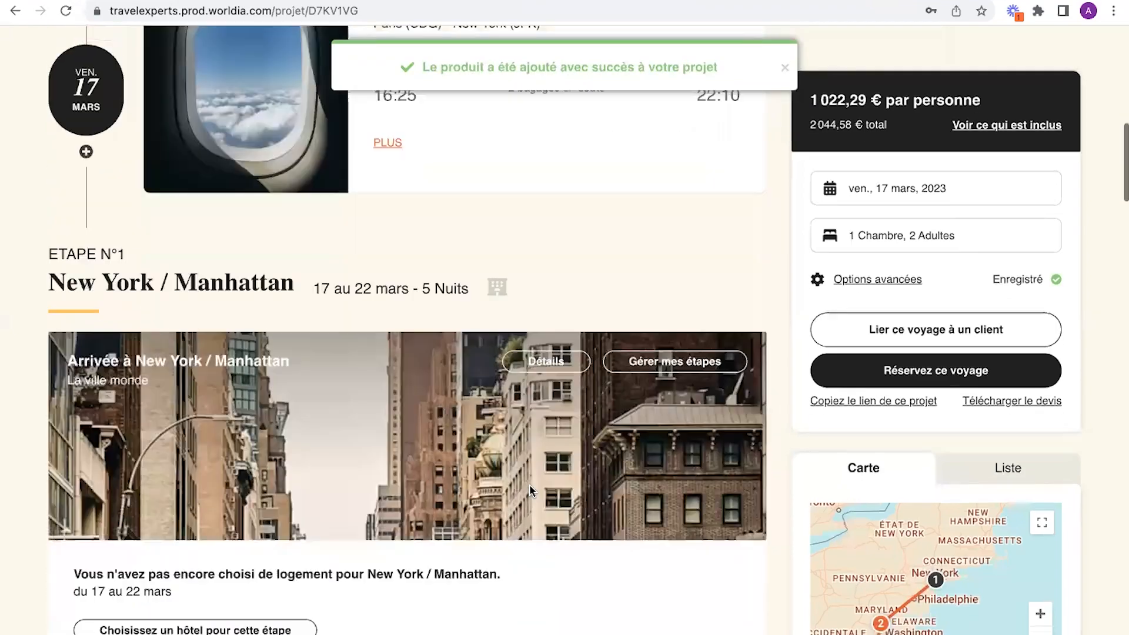
{"action": "scroll", "coordinate": [531, 491], "scroll_direction": "up", "scroll_amount": 1}
{"action": "scroll", "coordinate": [531, 491], "scroll_direction": "up", "scroll_amount": 4}
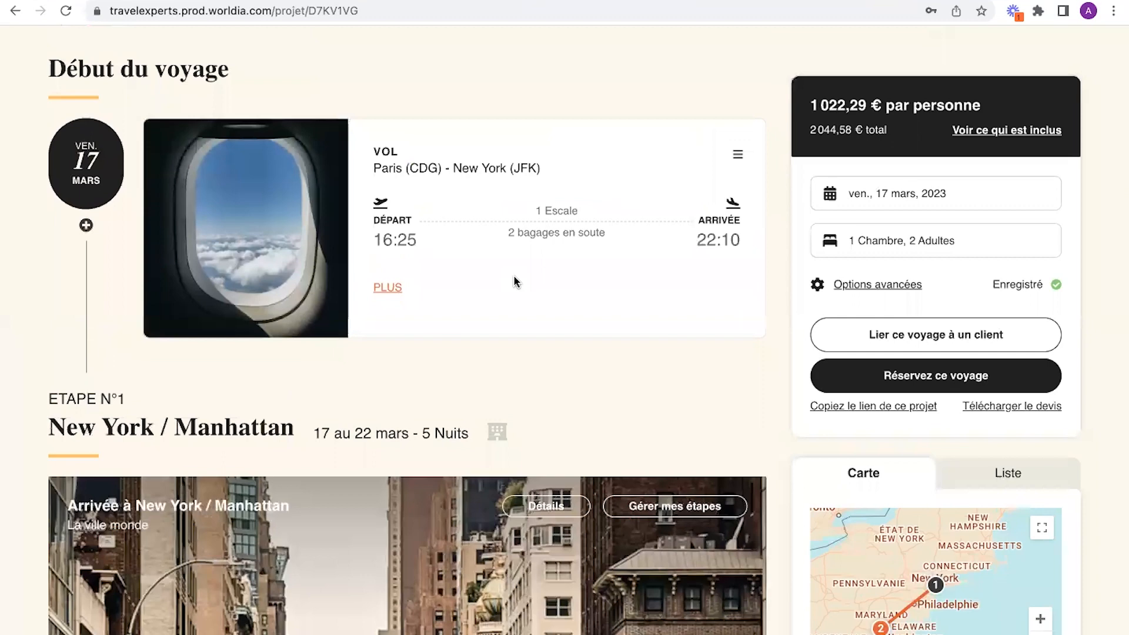
{"action": "scroll", "coordinate": [514, 278], "scroll_direction": "down", "scroll_amount": 5}
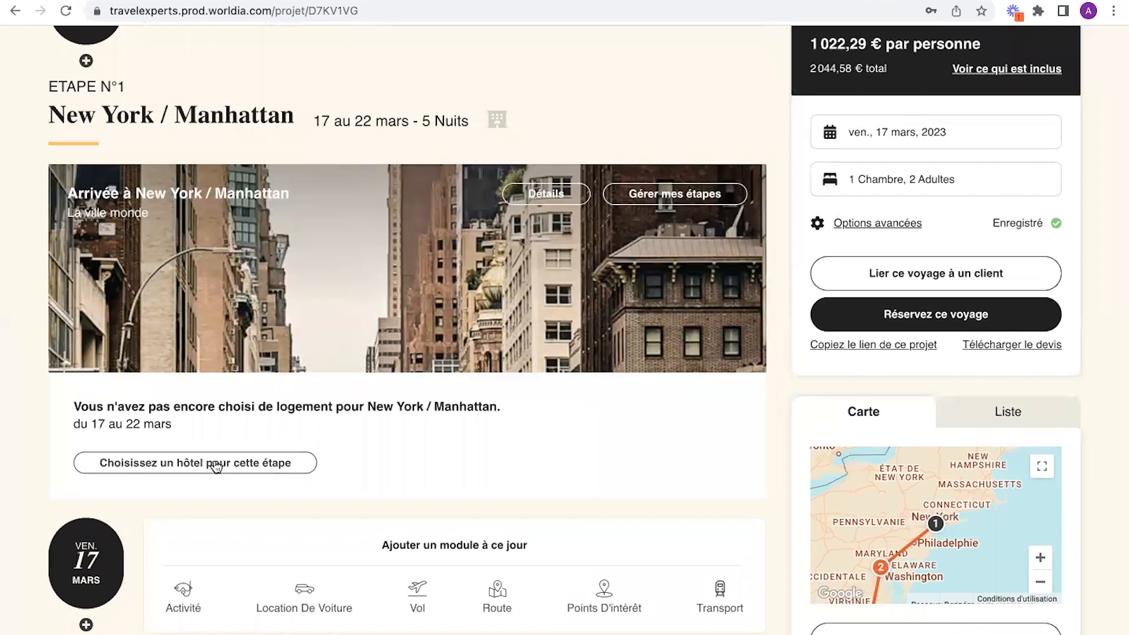
{"action": "left_click", "coordinate": [216, 465]}
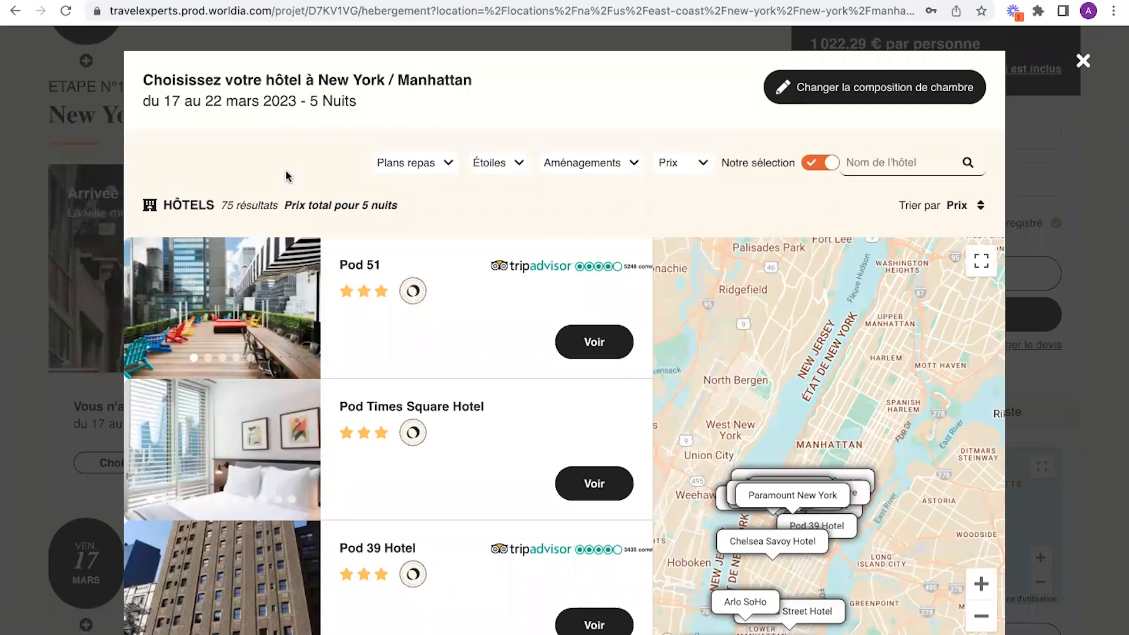
{"action": "scroll", "coordinate": [268, 382], "scroll_direction": "down", "scroll_amount": 2}
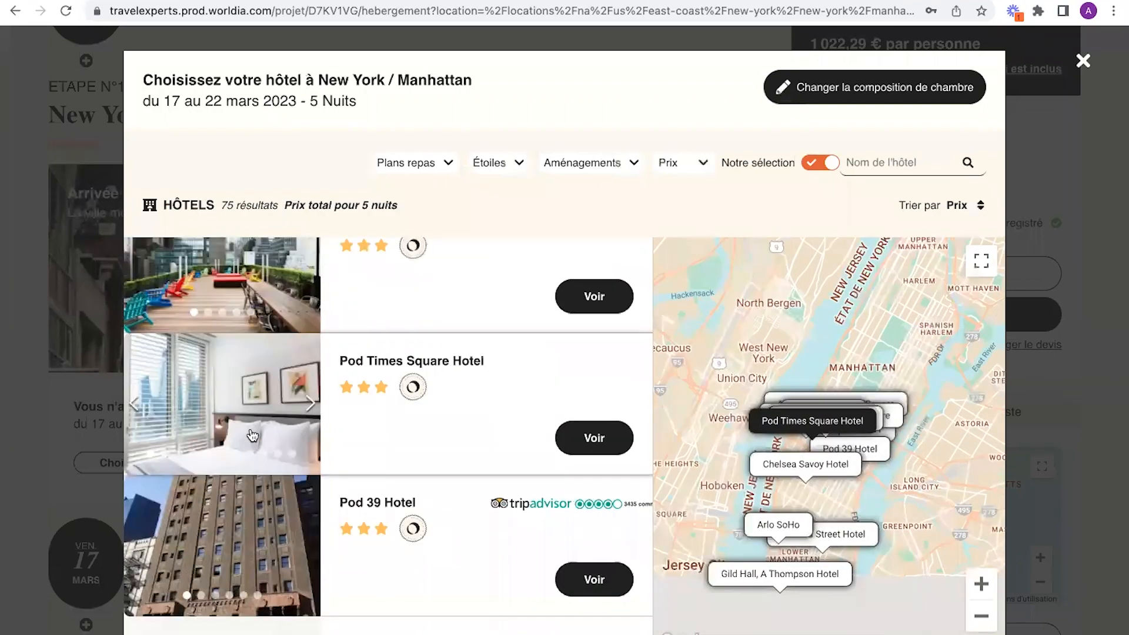
{"action": "scroll", "coordinate": [252, 435], "scroll_direction": "down", "scroll_amount": 2}
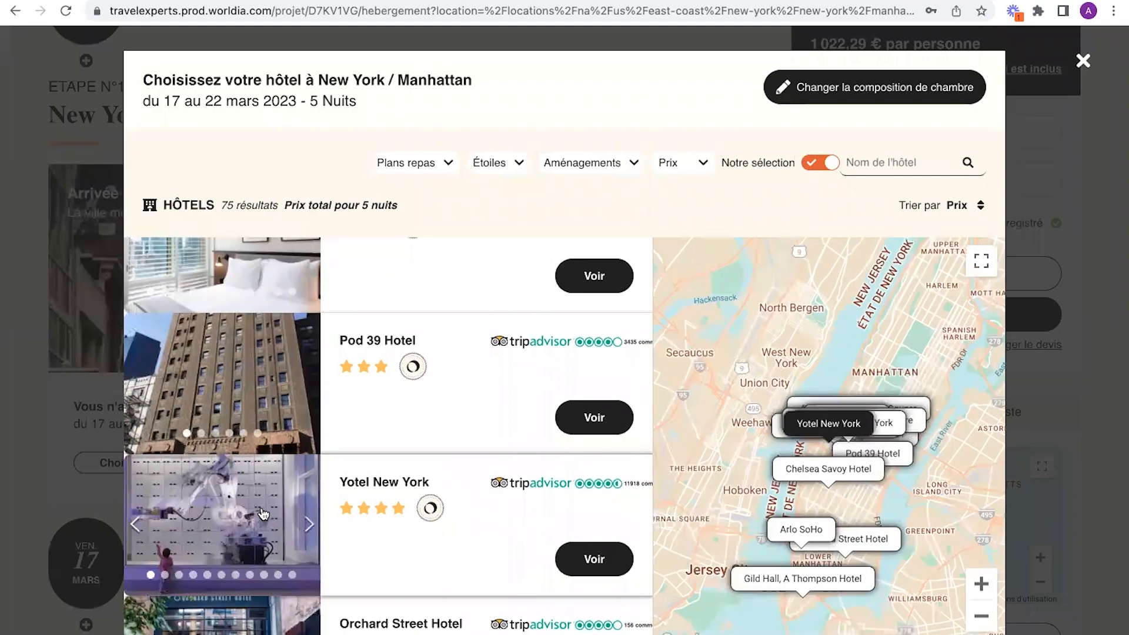
{"action": "scroll", "coordinate": [262, 515], "scroll_direction": "down", "scroll_amount": 9}
{"action": "scroll", "coordinate": [263, 514], "scroll_direction": "down", "scroll_amount": 4}
{"action": "left_click", "coordinate": [268, 375]}
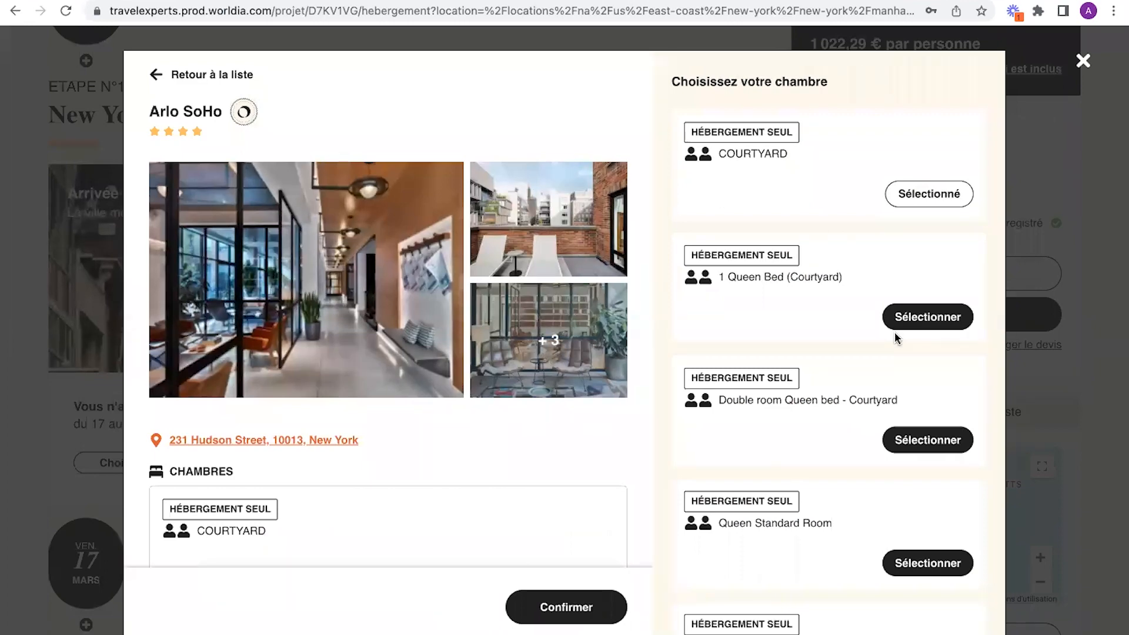
Step: Select the Queen Standard Room at the Arlo SoHo and confirm it for the New York stage
{"action": "scroll", "coordinate": [898, 339], "scroll_direction": "down", "scroll_amount": 3}
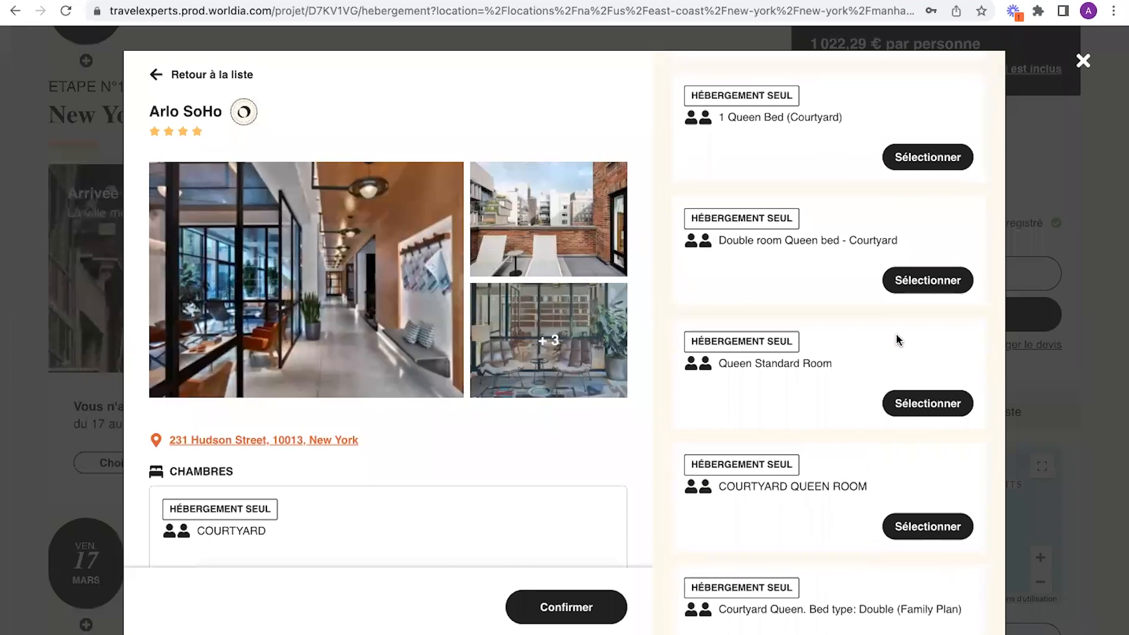
{"action": "scroll", "coordinate": [898, 339], "scroll_direction": "down", "scroll_amount": 2}
{"action": "left_click", "coordinate": [940, 311]}
{"action": "scroll", "coordinate": [517, 386], "scroll_direction": "down", "scroll_amount": 4}
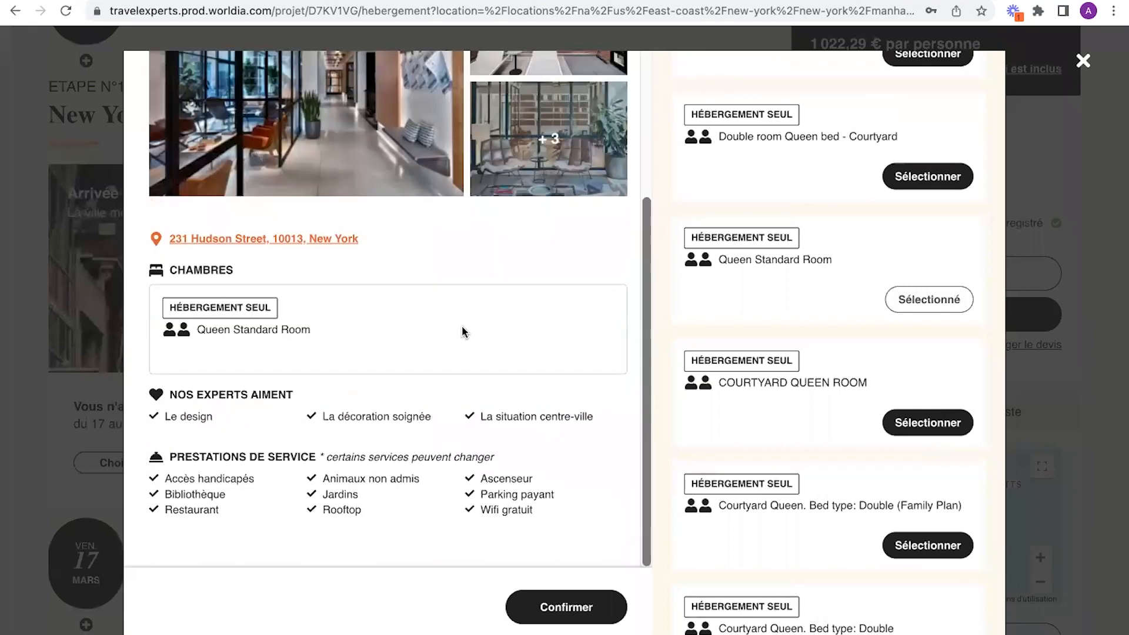
{"action": "left_click", "coordinate": [586, 611]}
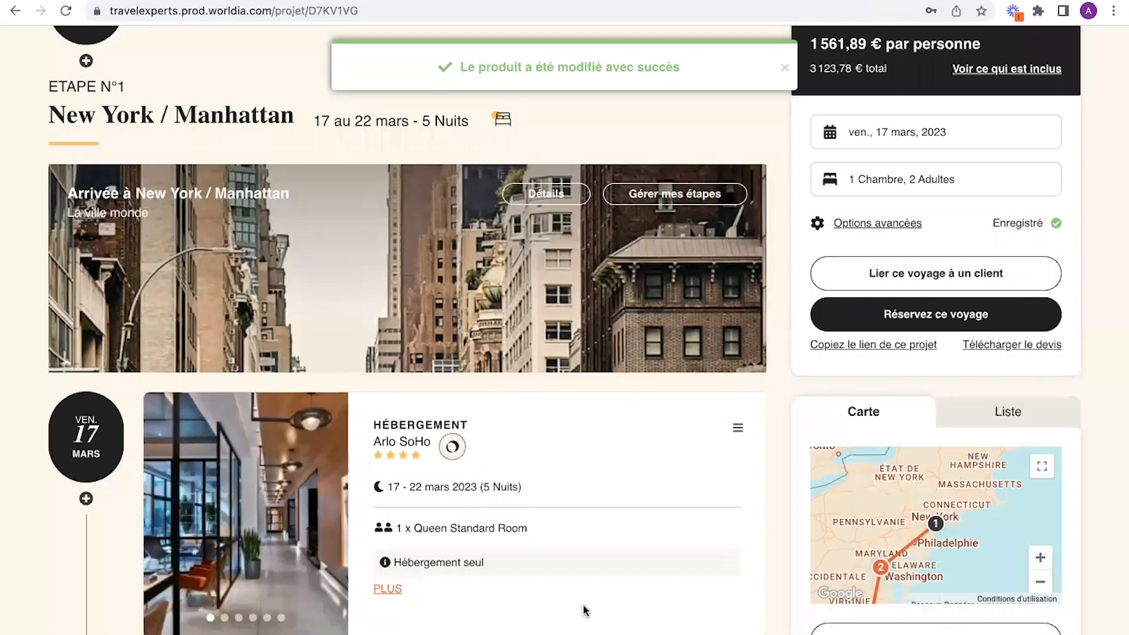
Step: Search for a transport on 17 March from Aéroport international John F. Kennedy to the Arlo SoHo
{"action": "scroll", "coordinate": [586, 612], "scroll_direction": "up", "scroll_amount": 8}
{"action": "scroll", "coordinate": [585, 612], "scroll_direction": "down", "scroll_amount": 8}
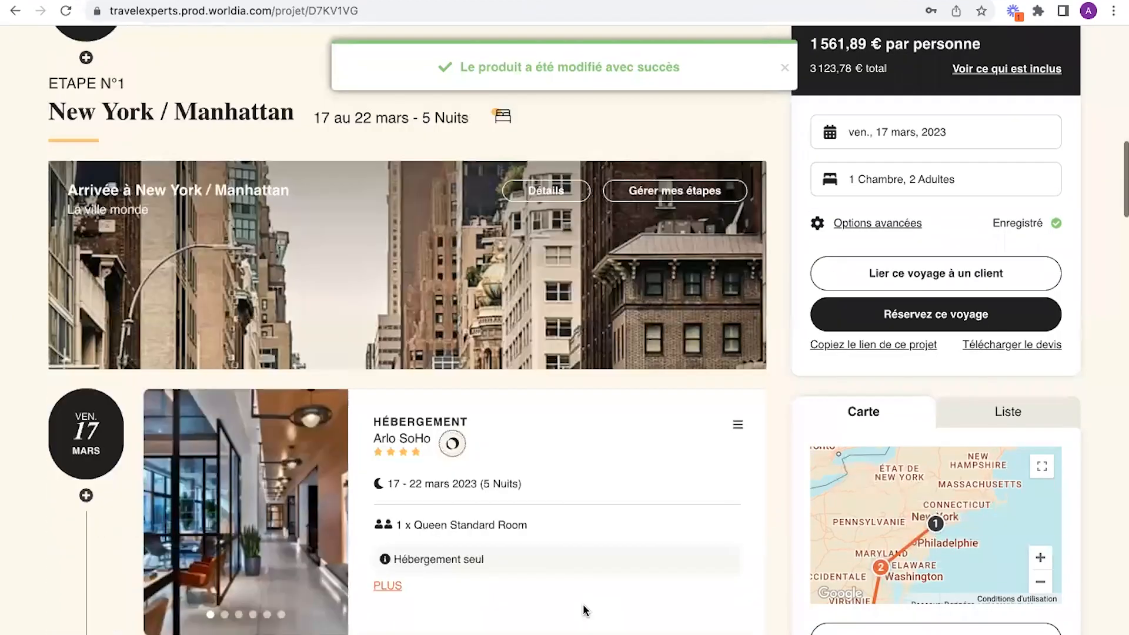
{"action": "scroll", "coordinate": [585, 611], "scroll_direction": "up", "scroll_amount": 3}
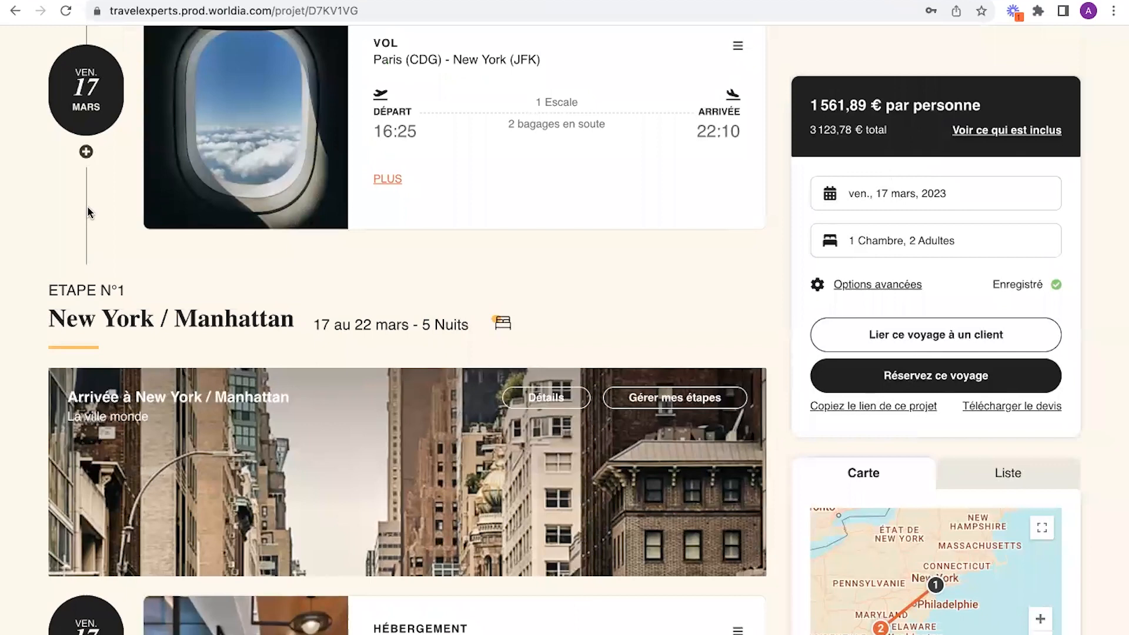
{"action": "left_click", "coordinate": [86, 153]}
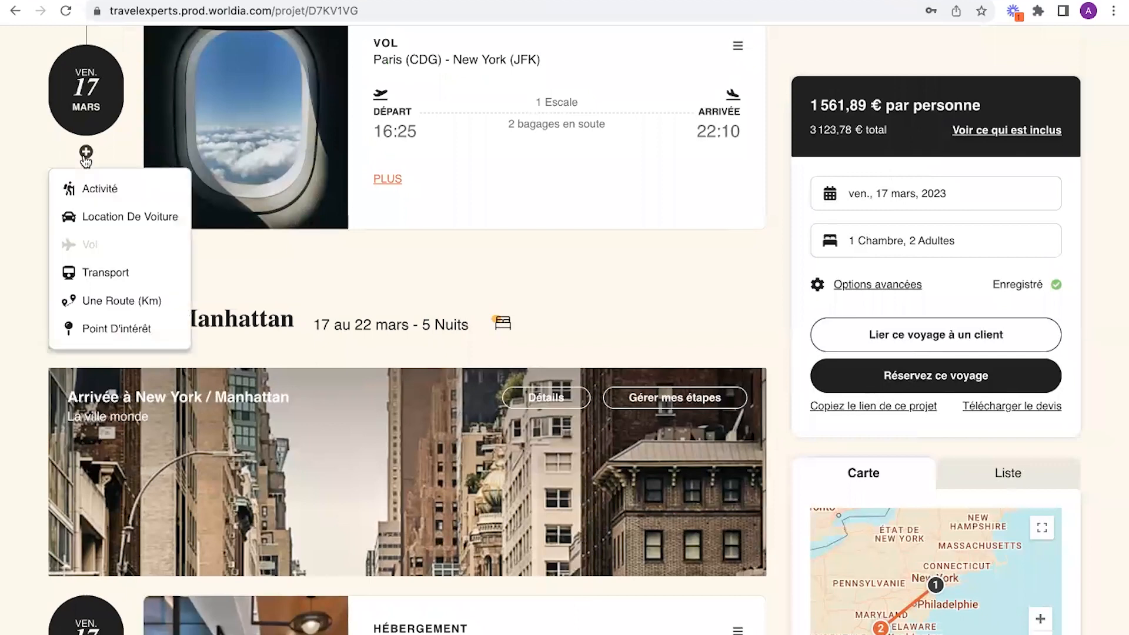
{"action": "left_click", "coordinate": [122, 274]}
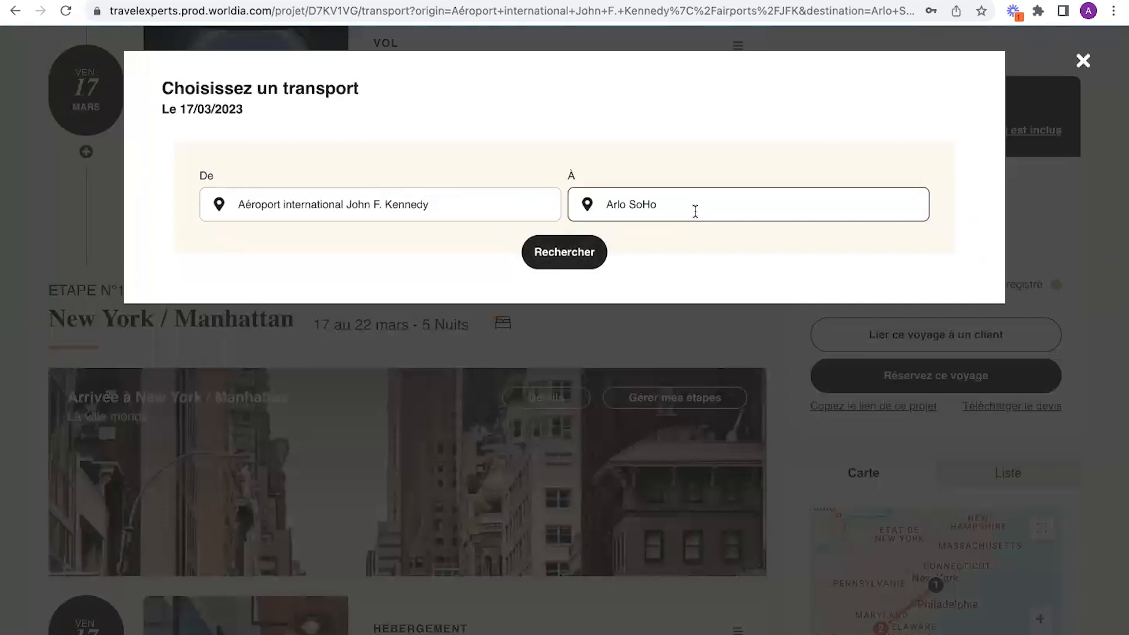
{"action": "left_click", "coordinate": [565, 263]}
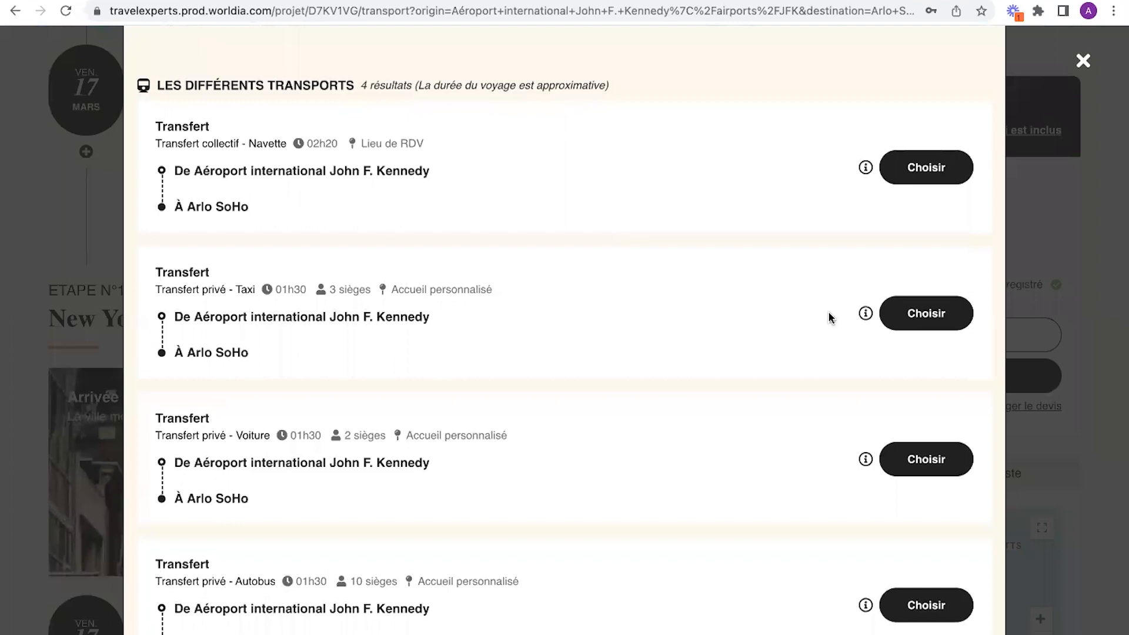
Step: Choose the private taxi transfer to the hotel and confirm adding it to the trip
{"action": "left_click", "coordinate": [907, 313]}
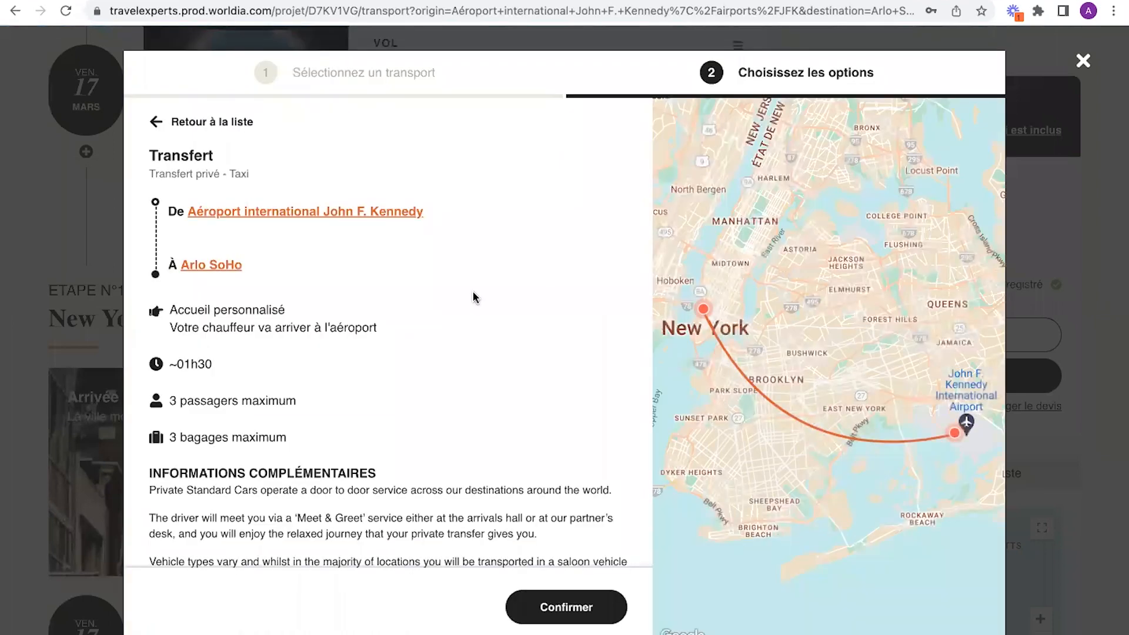
{"action": "scroll", "coordinate": [476, 300], "scroll_direction": "down", "scroll_amount": 2}
{"action": "left_click", "coordinate": [565, 618]}
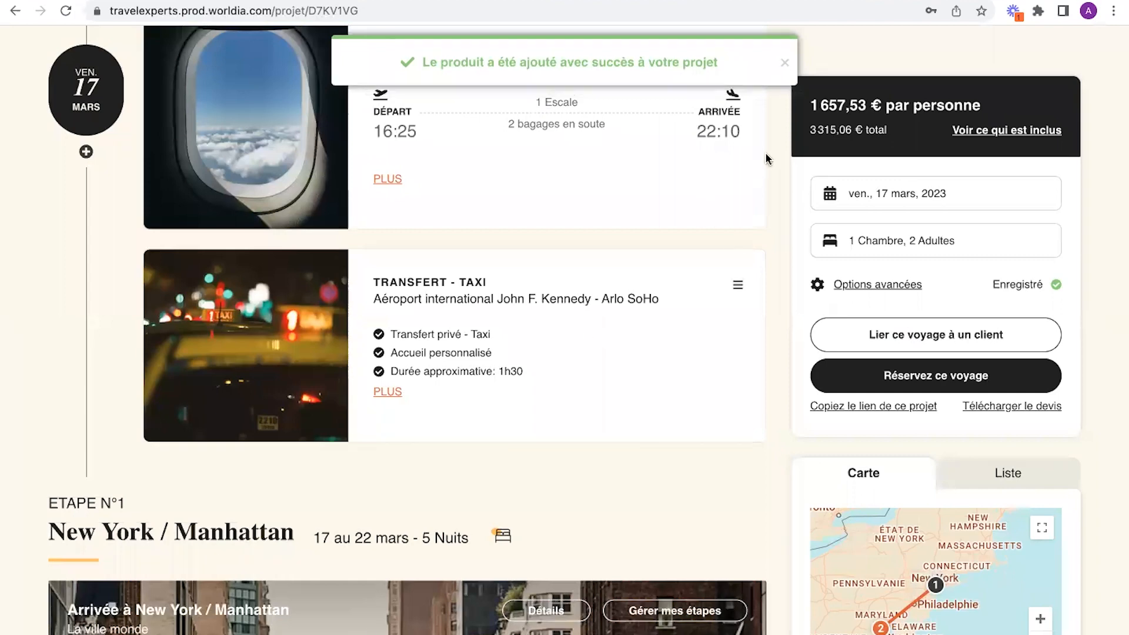
Step: Review the price per person and the day-by-day itinerary through the New York, Washington and Miami Beach stages
{"action": "left_click_drag", "start_coordinate": [810, 110], "coordinate": [957, 112]}
{"action": "left_click", "coordinate": [784, 186]}
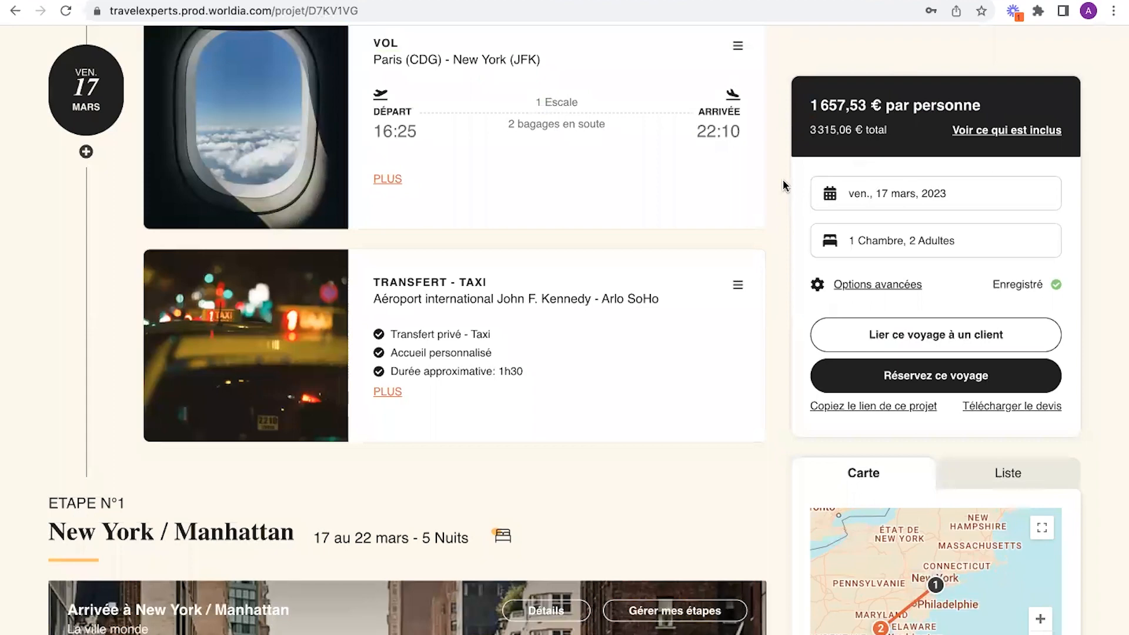
{"action": "scroll", "coordinate": [783, 181], "scroll_direction": "down", "scroll_amount": 1}
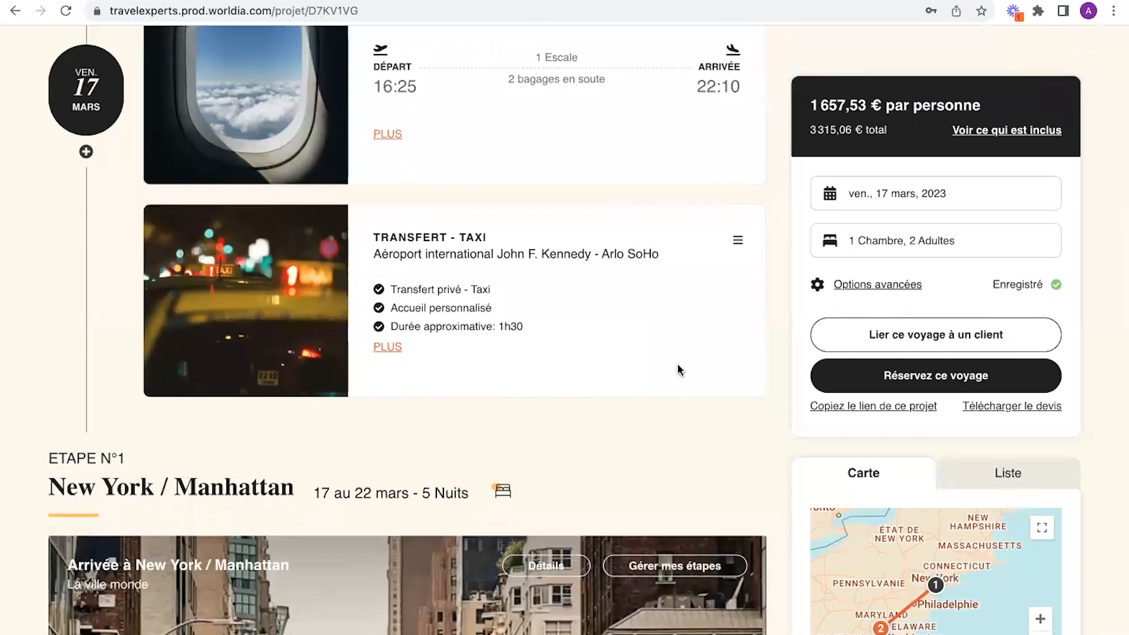
{"action": "scroll", "coordinate": [678, 388], "scroll_direction": "up", "scroll_amount": 2}
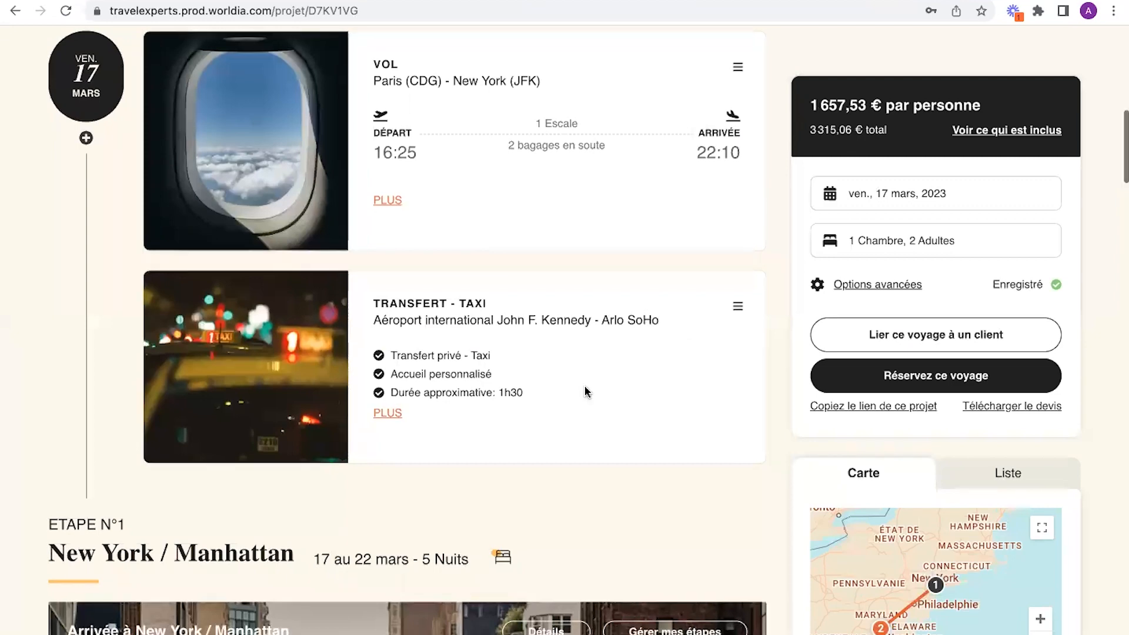
{"action": "scroll", "coordinate": [586, 392], "scroll_direction": "down", "scroll_amount": 3}
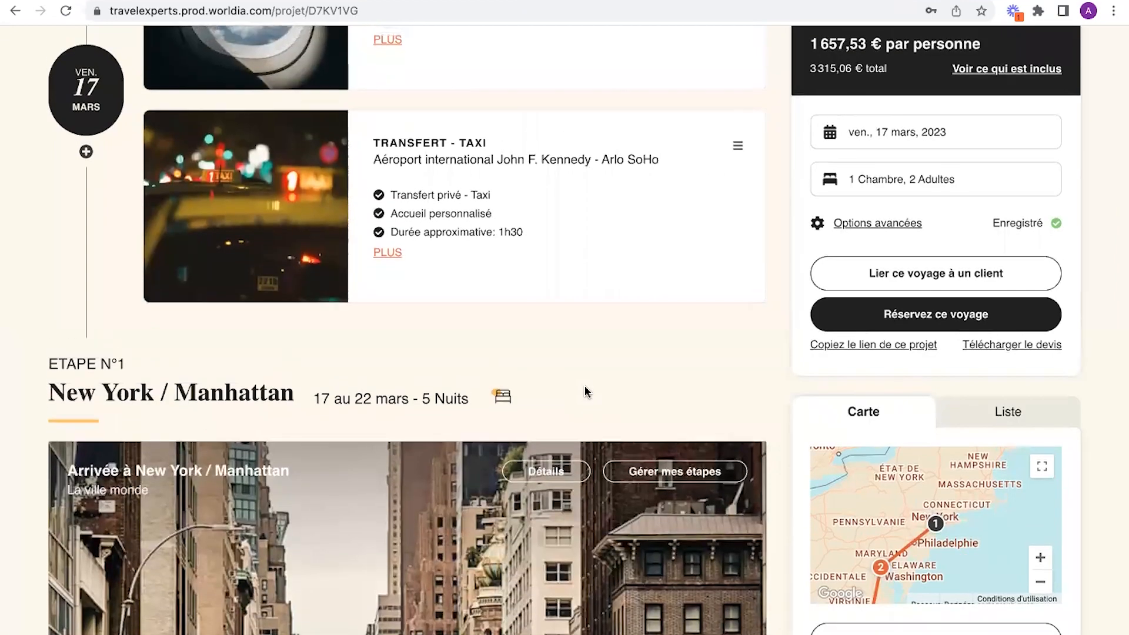
{"action": "scroll", "coordinate": [586, 391], "scroll_direction": "down", "scroll_amount": 10}
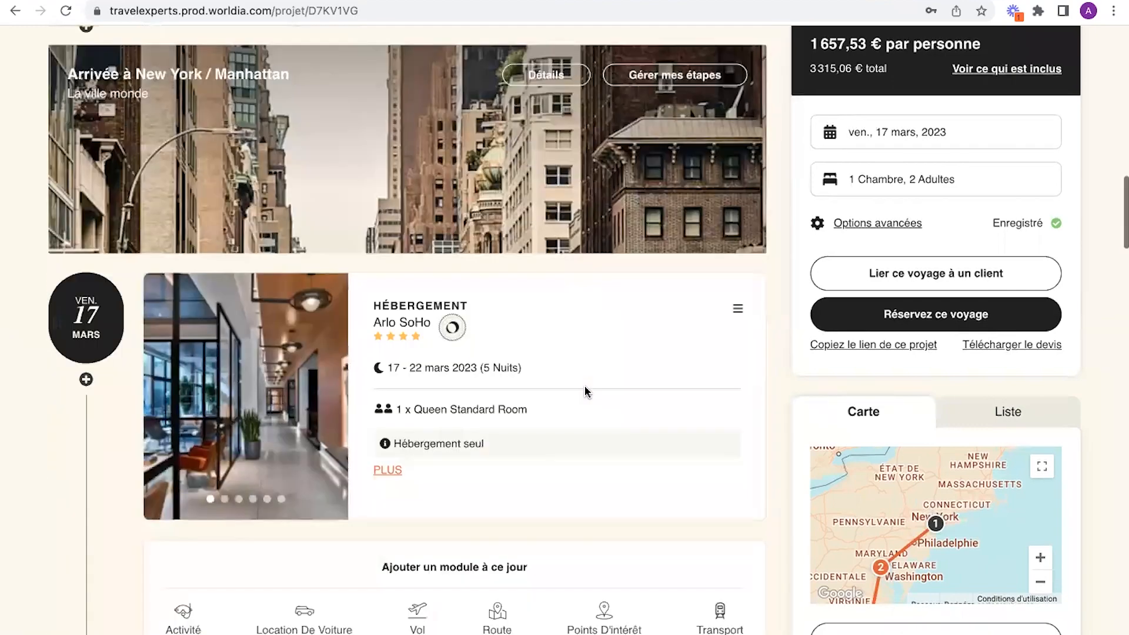
{"action": "scroll", "coordinate": [586, 392], "scroll_direction": "down", "scroll_amount": 10}
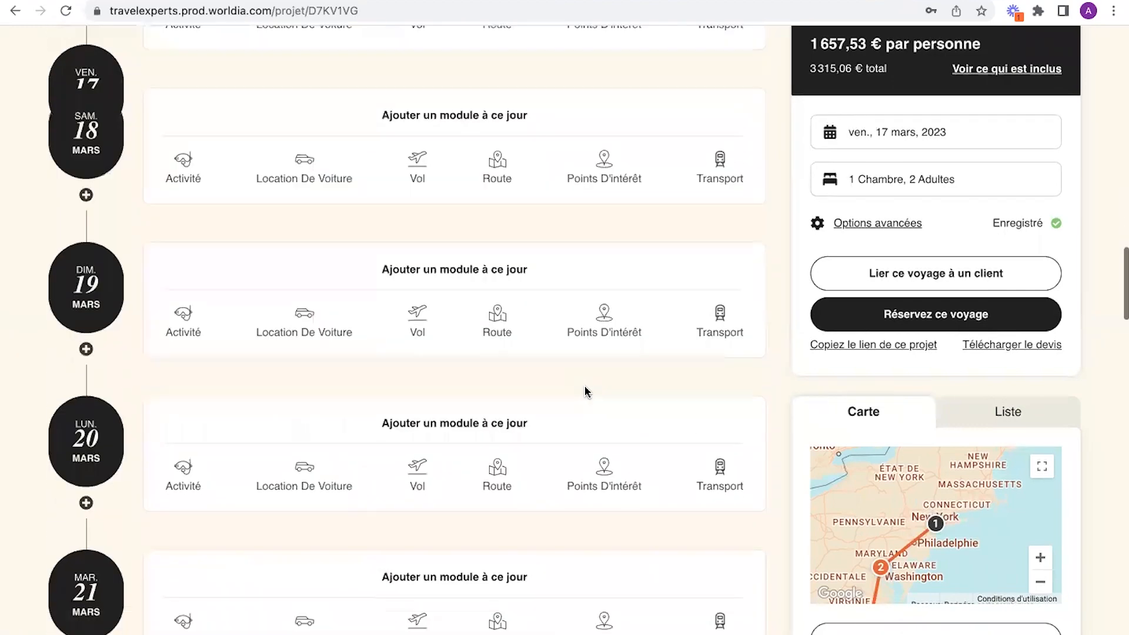
{"action": "scroll", "coordinate": [586, 391], "scroll_direction": "down", "scroll_amount": 5}
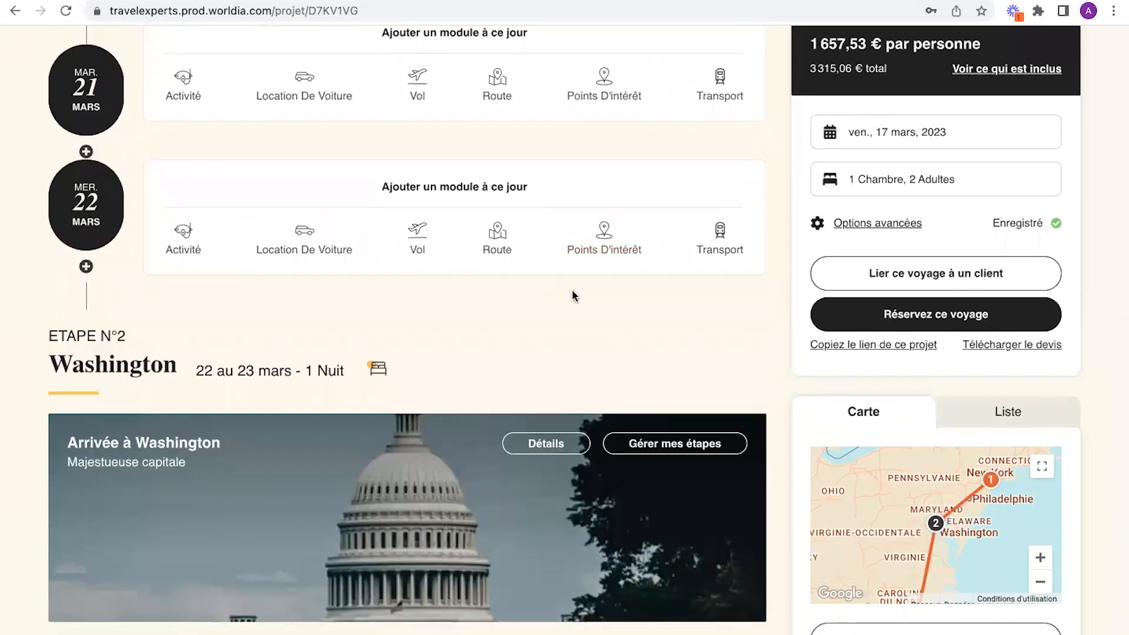
{"action": "scroll", "coordinate": [573, 291], "scroll_direction": "down", "scroll_amount": 10}
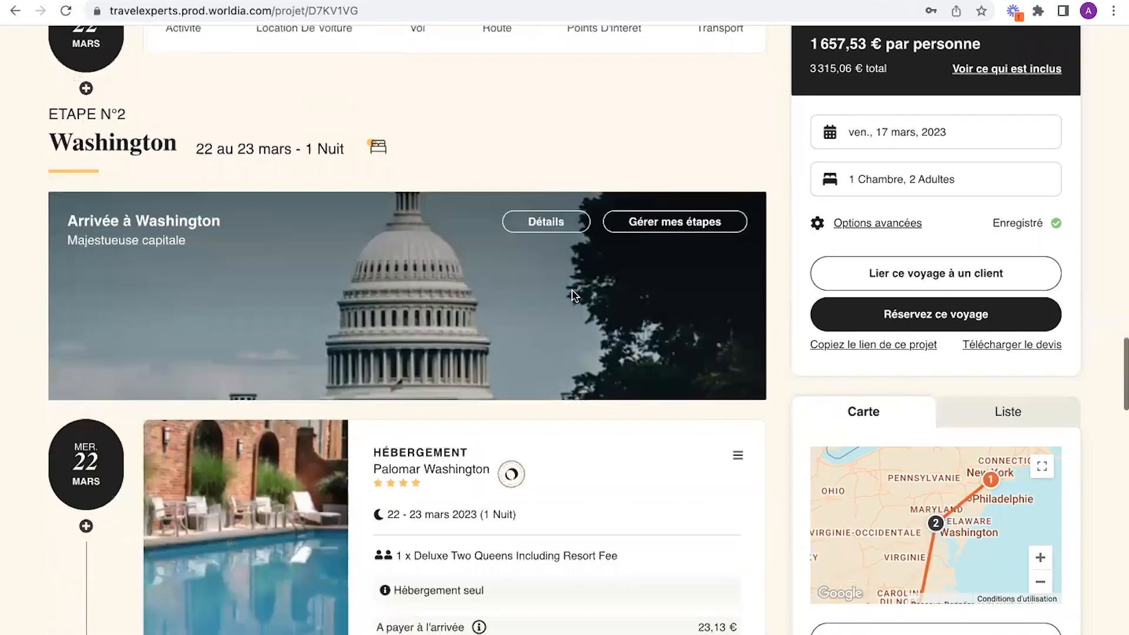
{"action": "scroll", "coordinate": [572, 290], "scroll_direction": "down", "scroll_amount": 12}
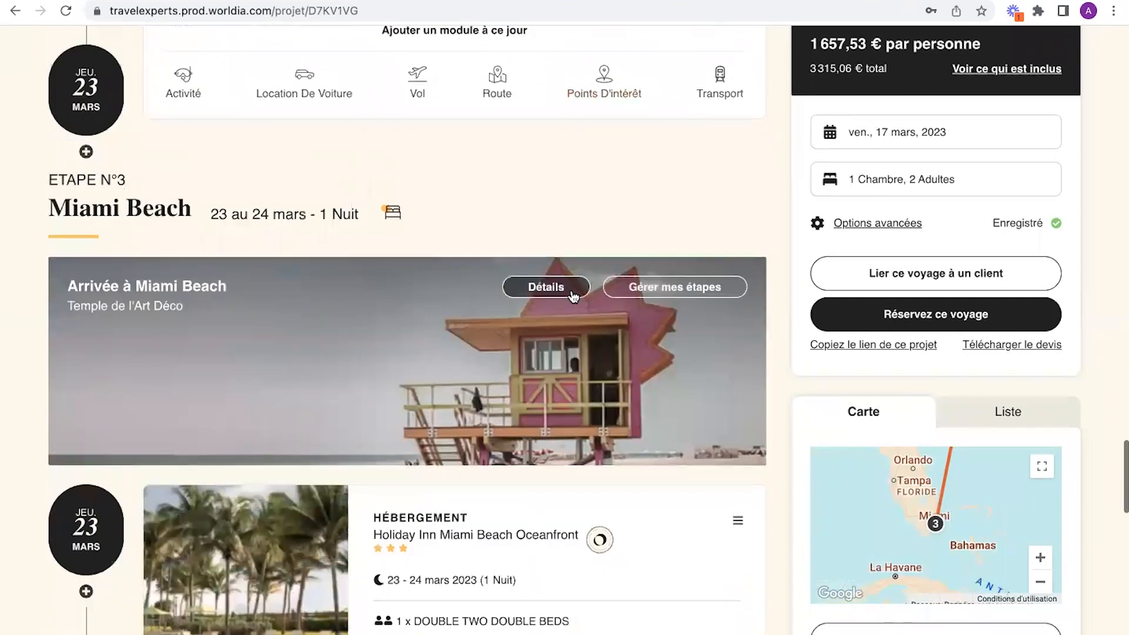
{"action": "scroll", "coordinate": [573, 297], "scroll_direction": "down", "scroll_amount": 4}
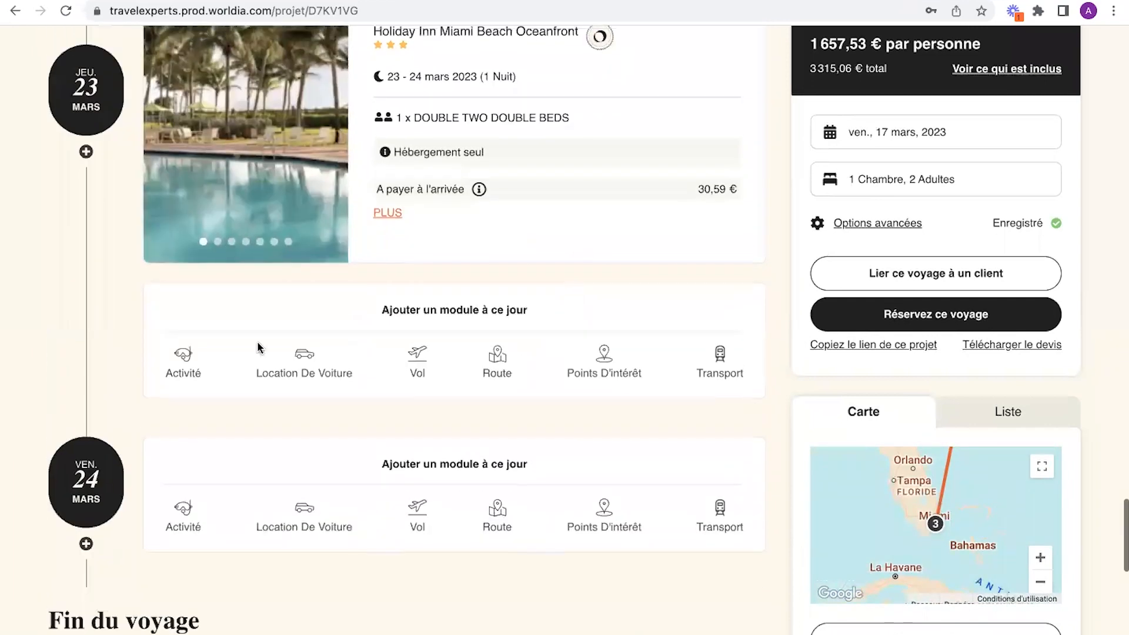
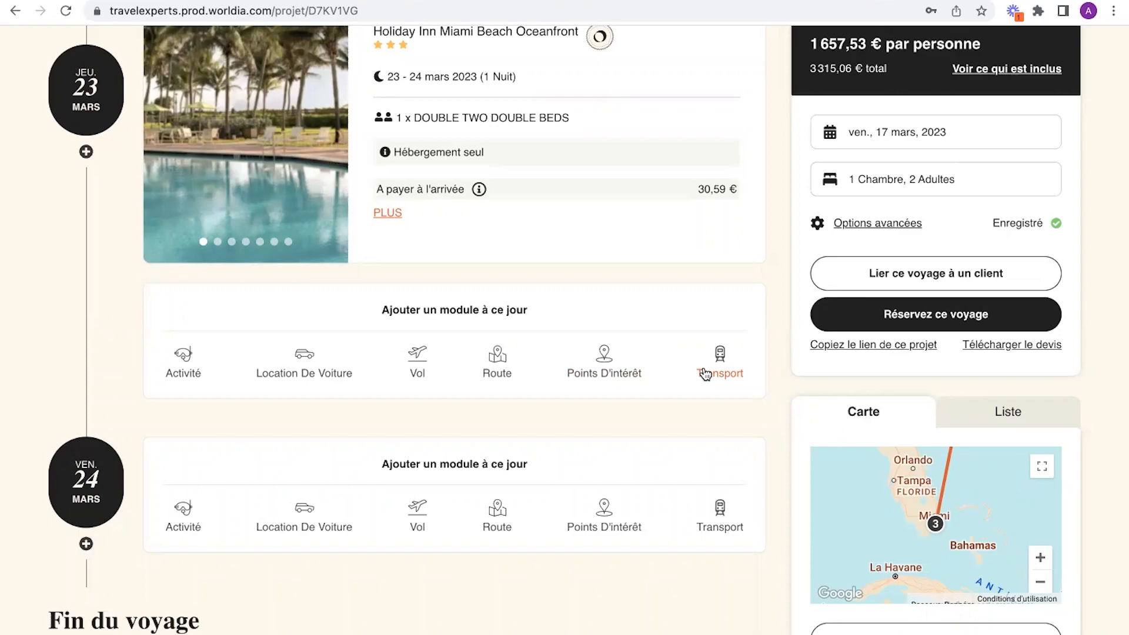
Step: Open the account's list of projects and check the actions available for the VENISE, ROME ET FLORENCE EN TRAIN project
{"action": "scroll", "coordinate": [705, 374], "scroll_direction": "up", "scroll_amount": 10}
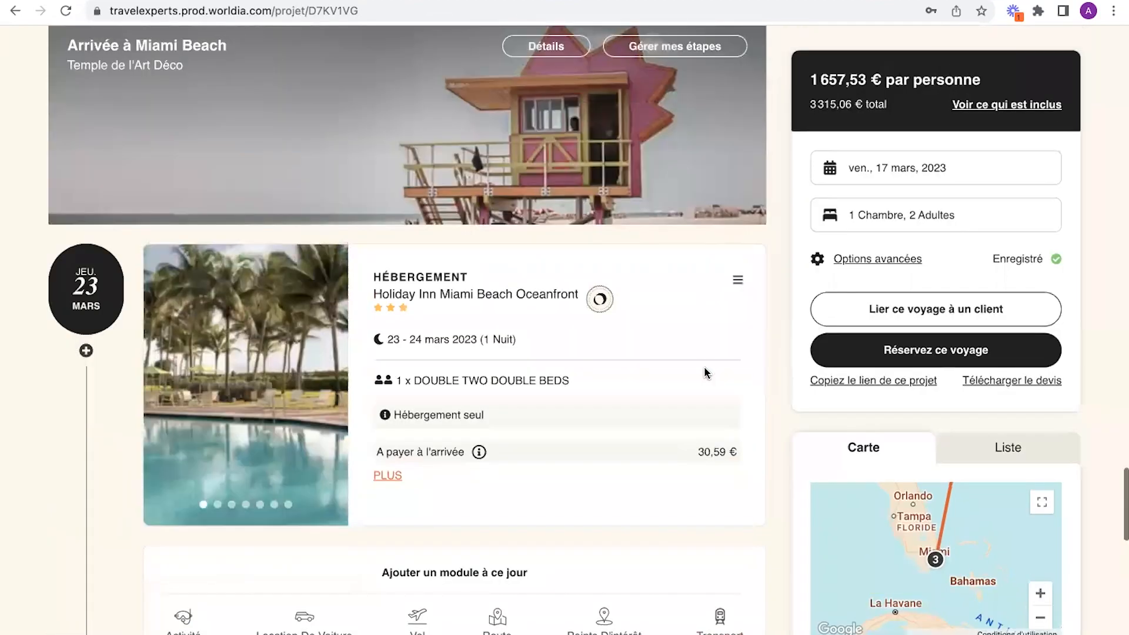
{"action": "scroll", "coordinate": [706, 374], "scroll_direction": "up", "scroll_amount": 10}
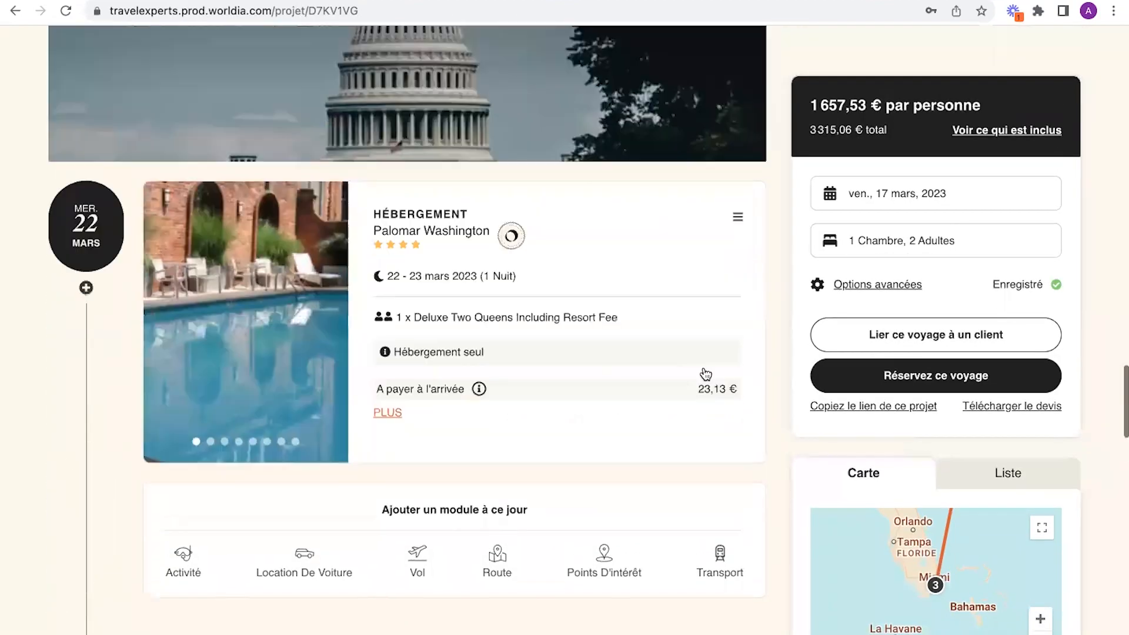
{"action": "scroll", "coordinate": [704, 373], "scroll_direction": "up", "scroll_amount": 15}
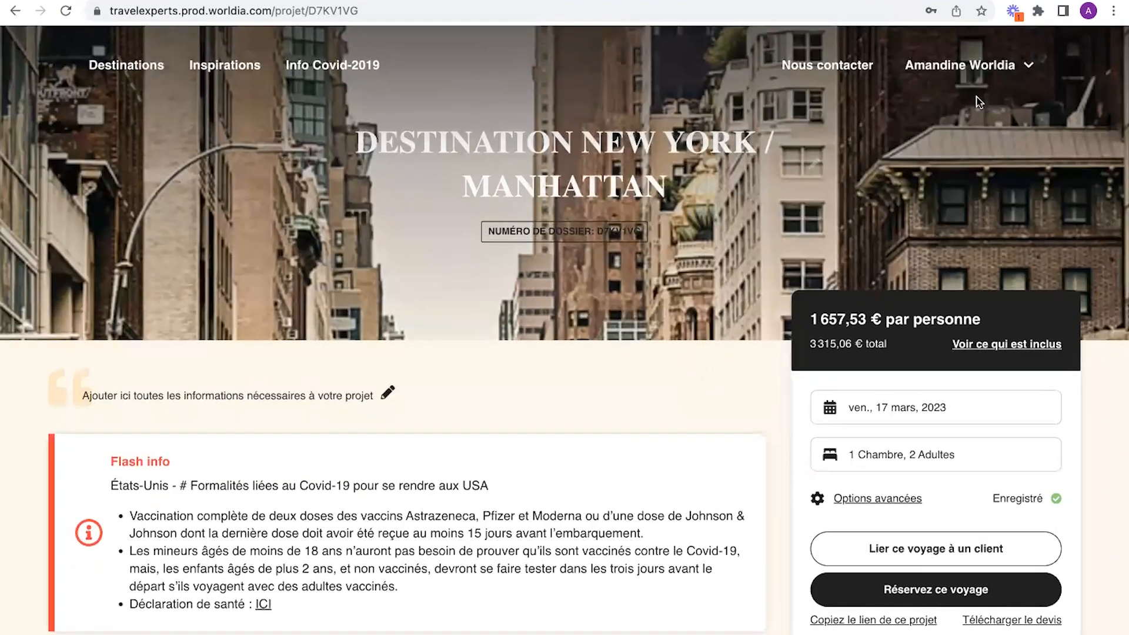
{"action": "left_click", "coordinate": [1023, 72]}
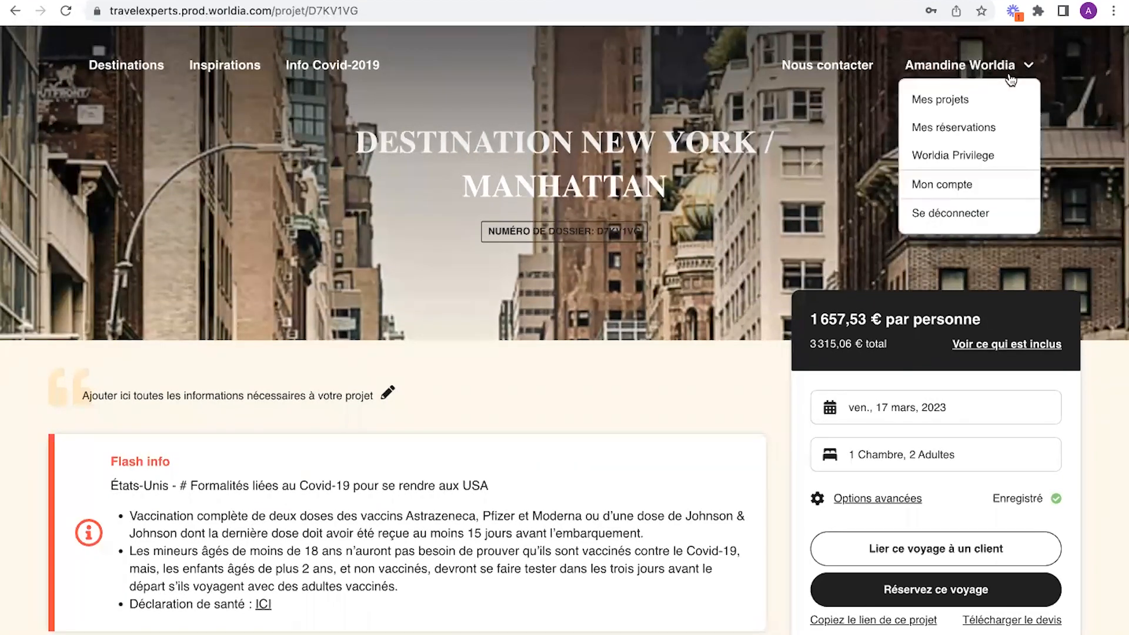
{"action": "left_click", "coordinate": [994, 101]}
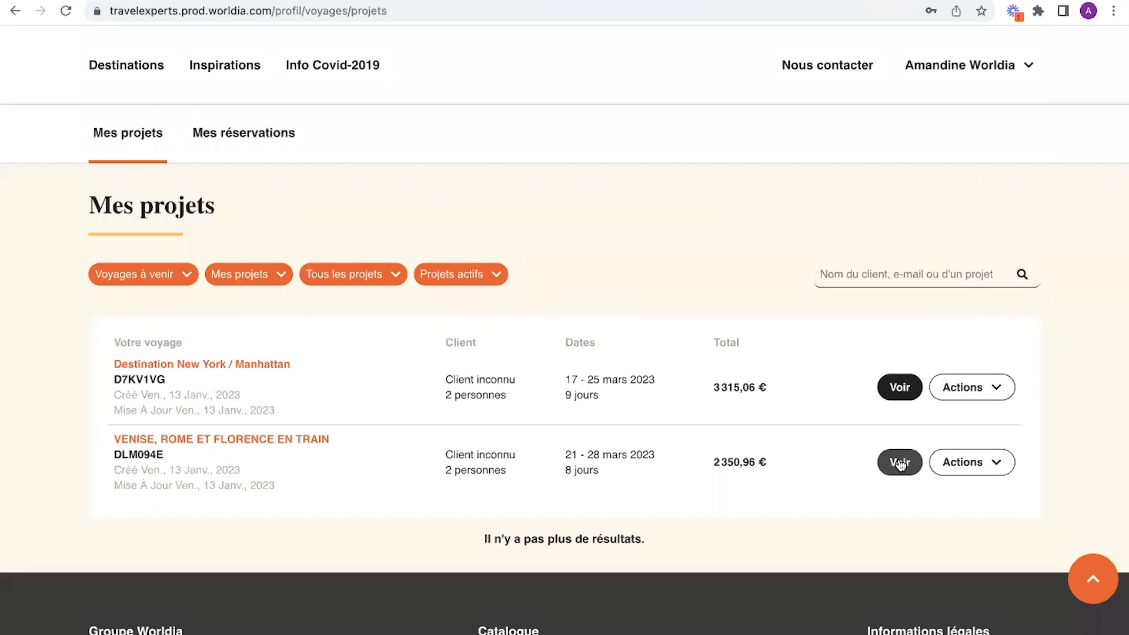
{"action": "left_click", "coordinate": [995, 464]}
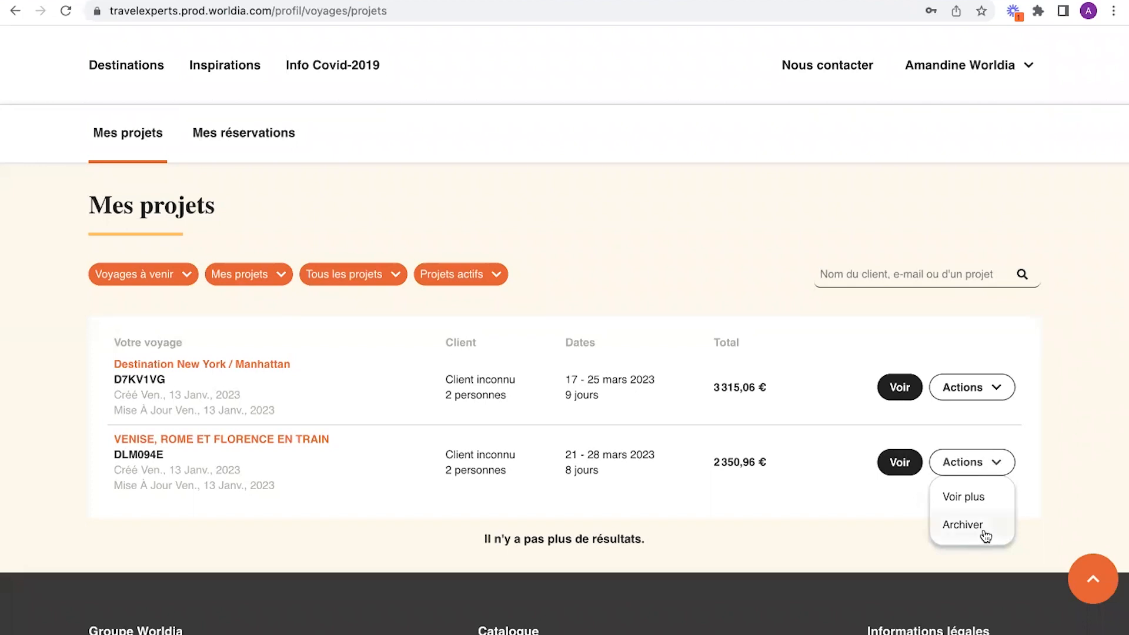
{"action": "left_click", "coordinate": [1094, 410]}
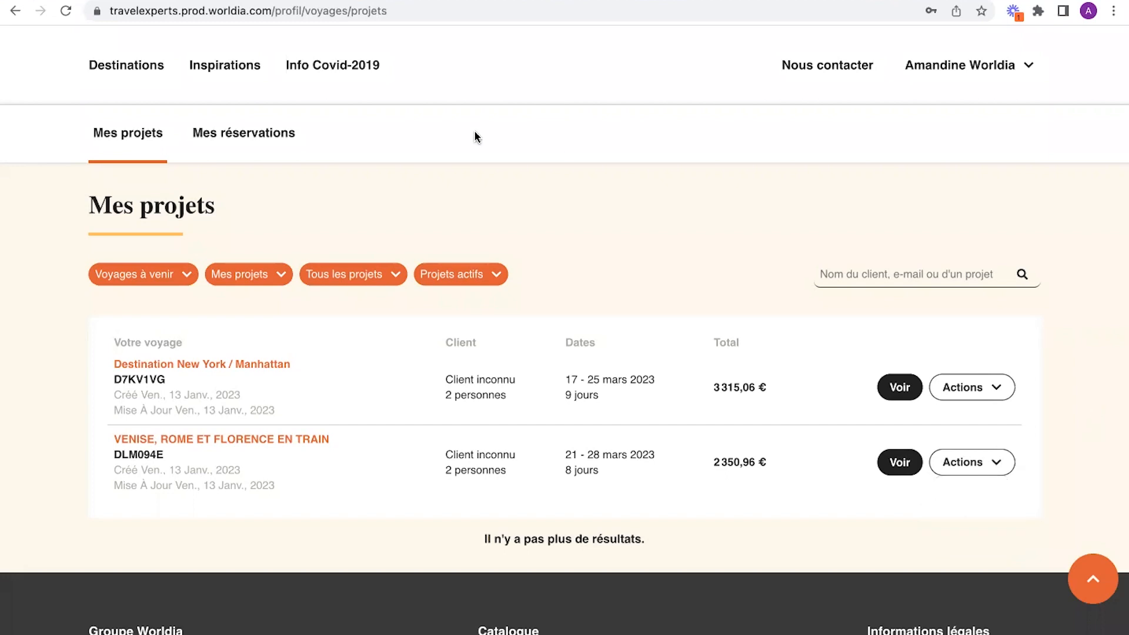
Step: Open the account's list of reservations and examine the notice about the old platform and the travel booklet column
{"action": "left_click", "coordinate": [238, 154]}
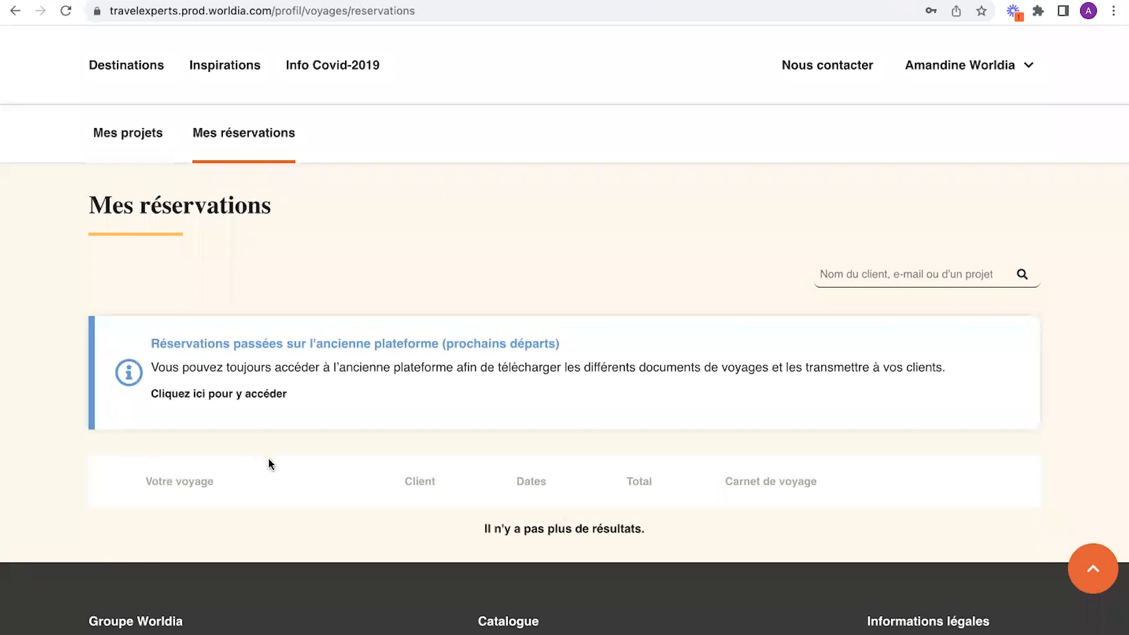
{"action": "scroll", "coordinate": [270, 461], "scroll_direction": "down", "scroll_amount": 1}
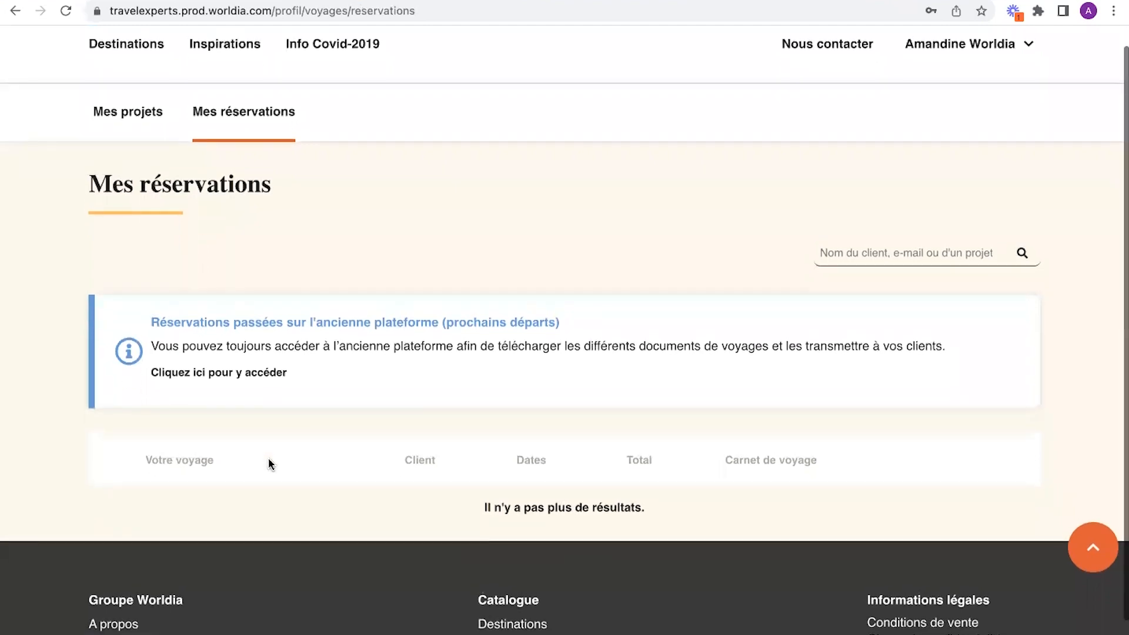
{"action": "scroll", "coordinate": [268, 458], "scroll_direction": "up", "scroll_amount": 1}
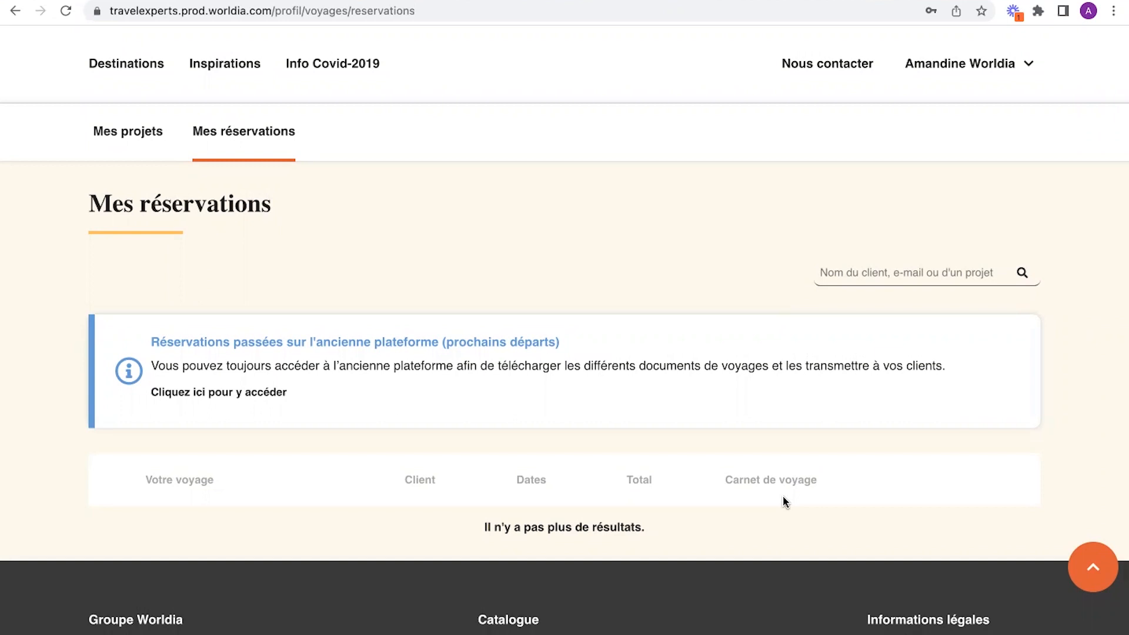
{"action": "scroll", "coordinate": [784, 497], "scroll_direction": "up", "scroll_amount": 1}
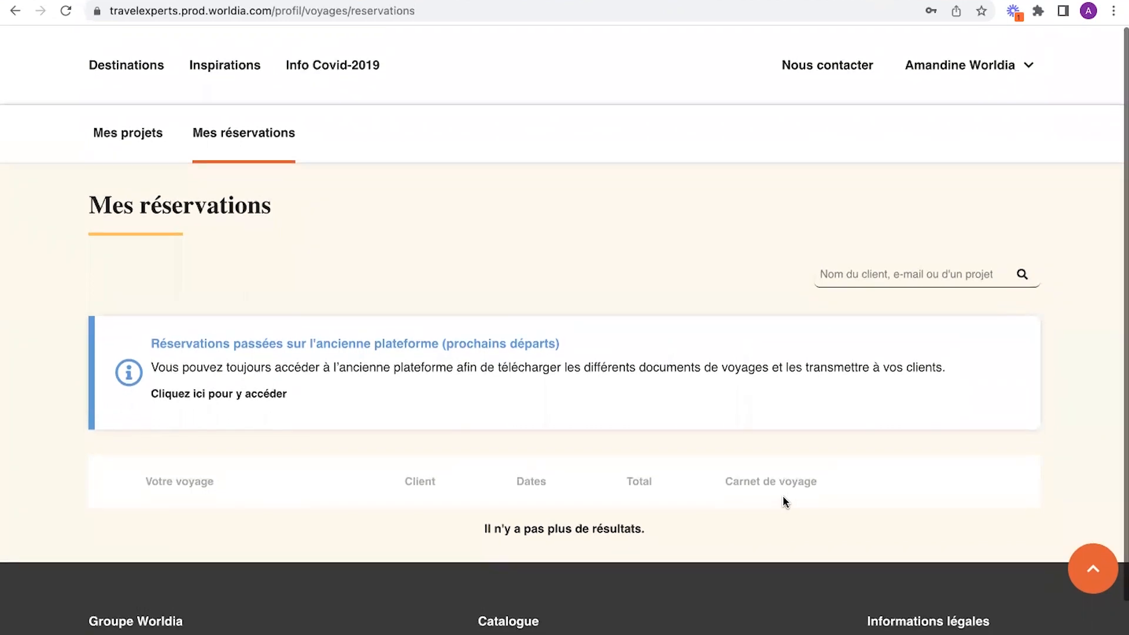
Step: Open the account's personal information page and review its name, e-mail and phone number fields
{"action": "left_click", "coordinate": [952, 70]}
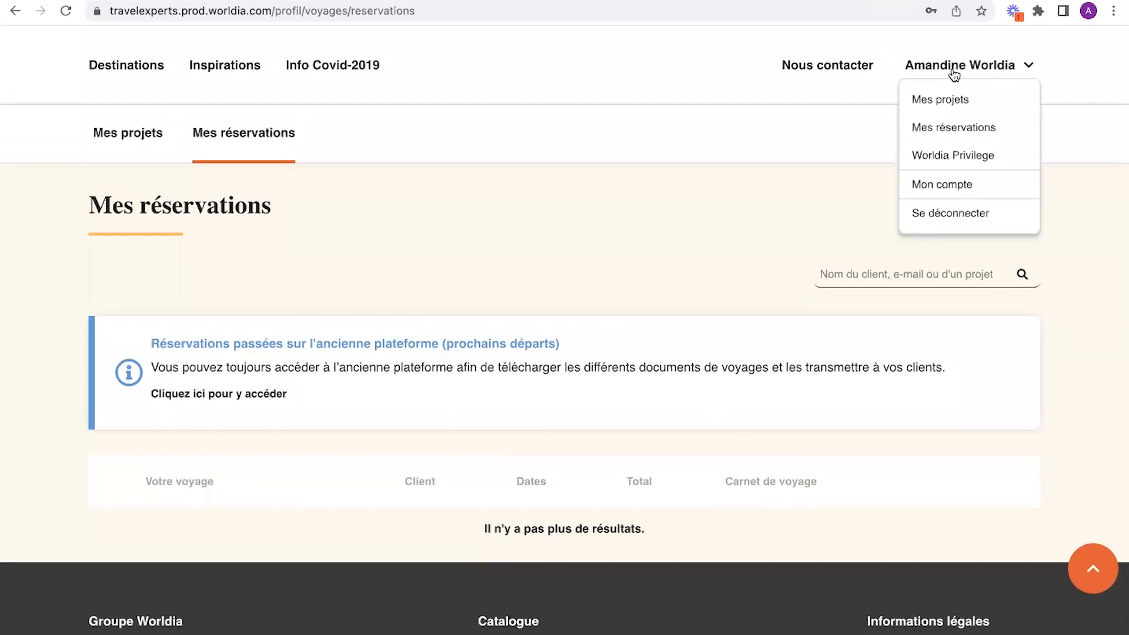
{"action": "left_click", "coordinate": [967, 187]}
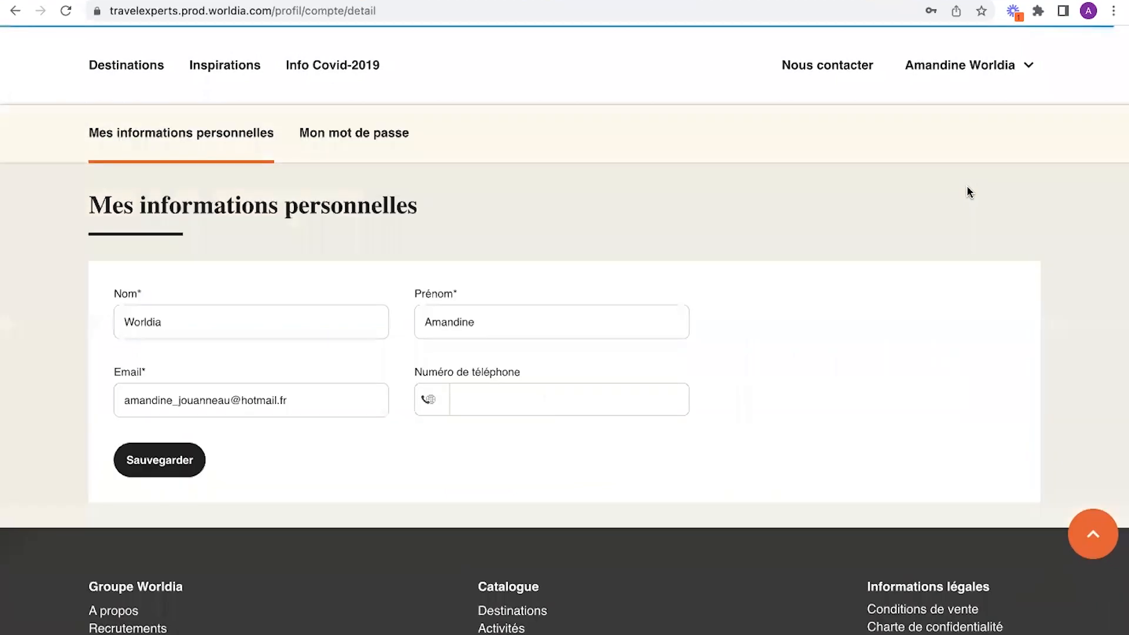
{"action": "scroll", "coordinate": [403, 414], "scroll_direction": "down", "scroll_amount": 1}
{"action": "scroll", "coordinate": [403, 415], "scroll_direction": "up", "scroll_amount": 1}
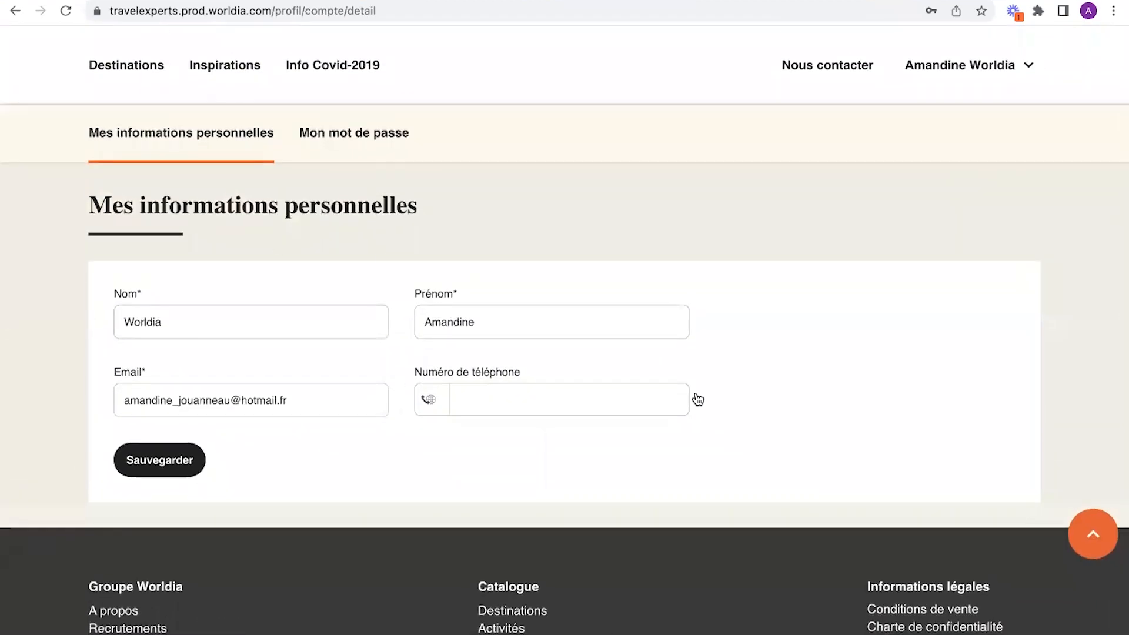
{"action": "scroll", "coordinate": [842, 558], "scroll_direction": "down", "scroll_amount": 1}
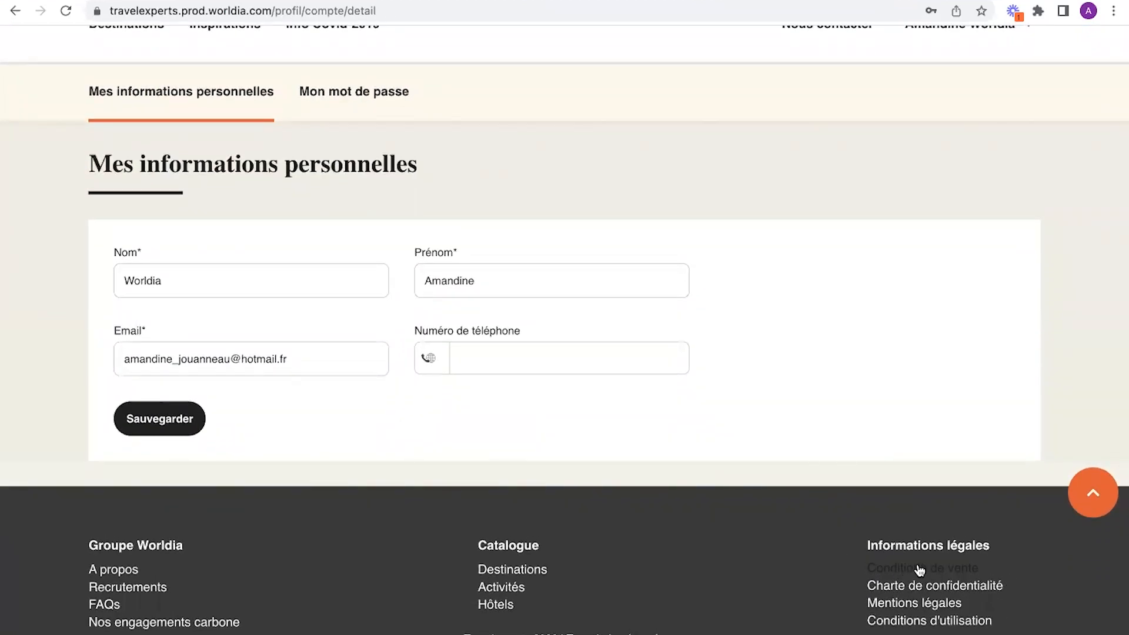
{"action": "scroll", "coordinate": [781, 365], "scroll_direction": "up", "scroll_amount": 1}
{"action": "scroll", "coordinate": [778, 360], "scroll_direction": "up", "scroll_amount": 1}
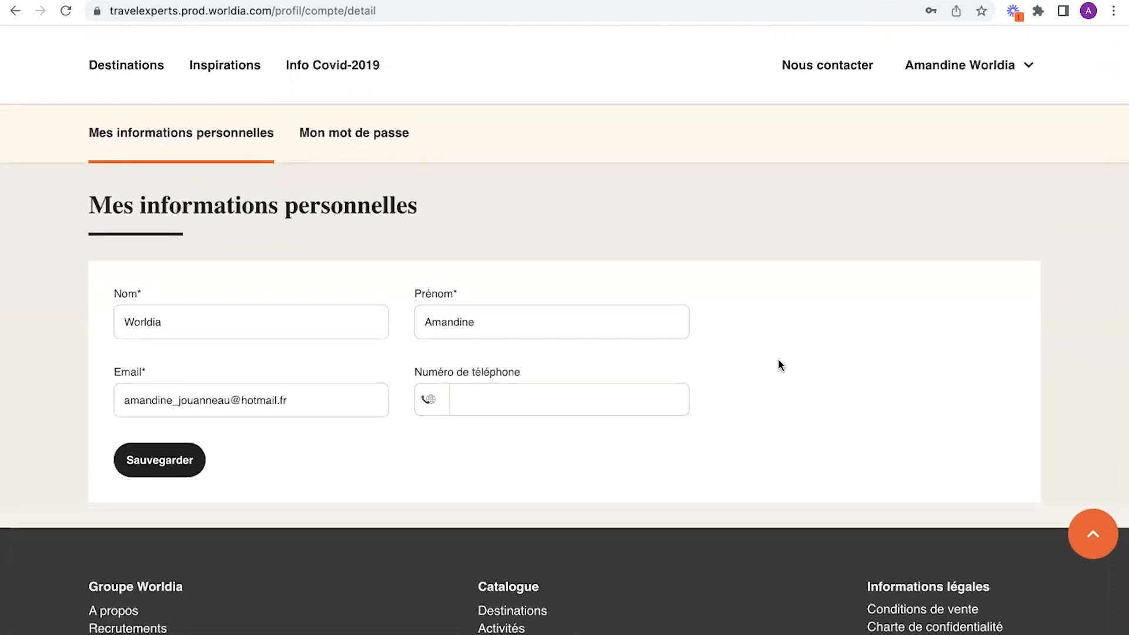
Step: Display the full list of available destinations grouped by region
{"action": "mouse_move", "coordinate": [132, 69]}
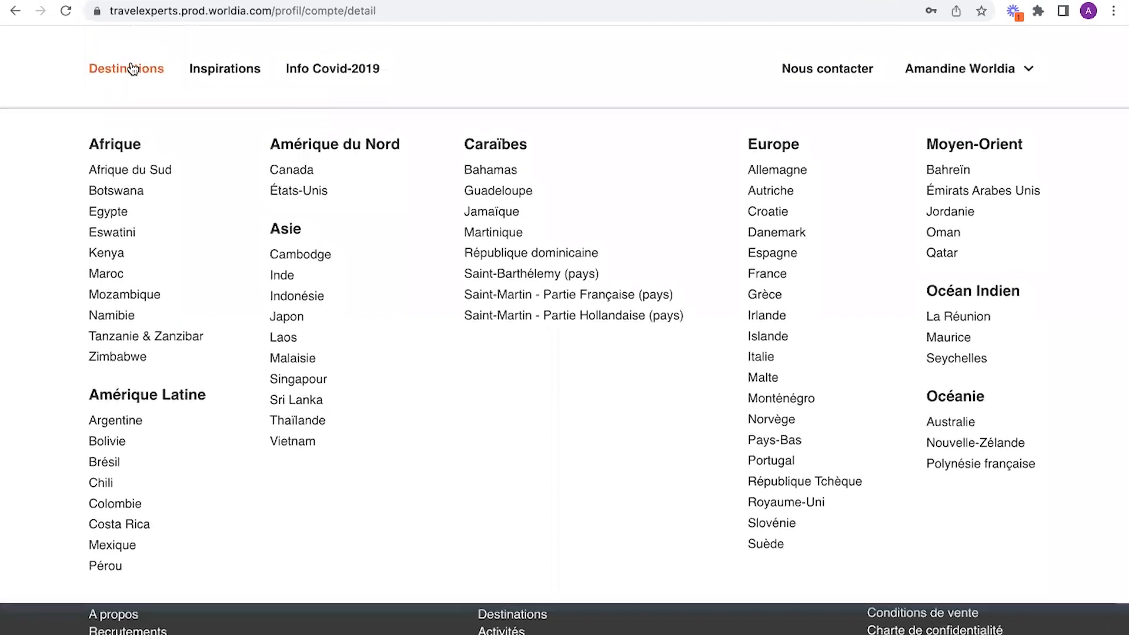